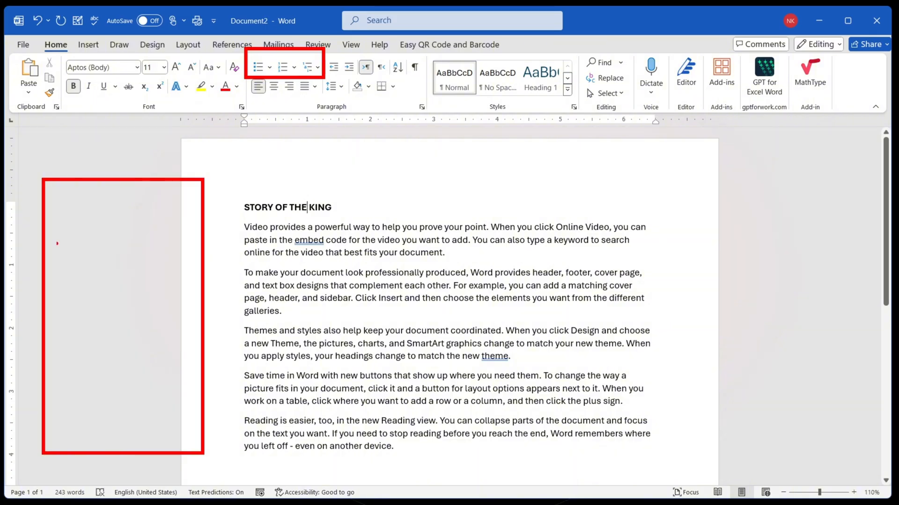
drag(38, 222, 87, 204)
drag(39, 239, 91, 226)
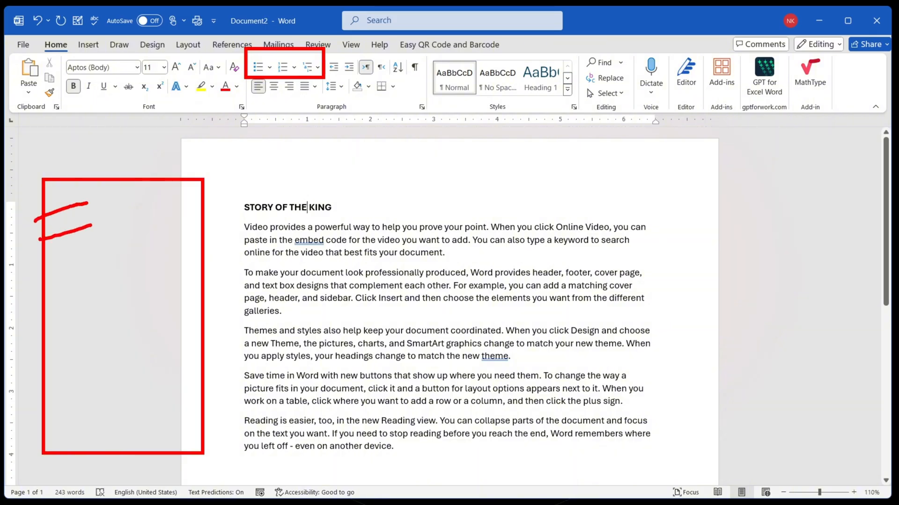
drag(39, 269, 92, 256)
drag(39, 299, 84, 286)
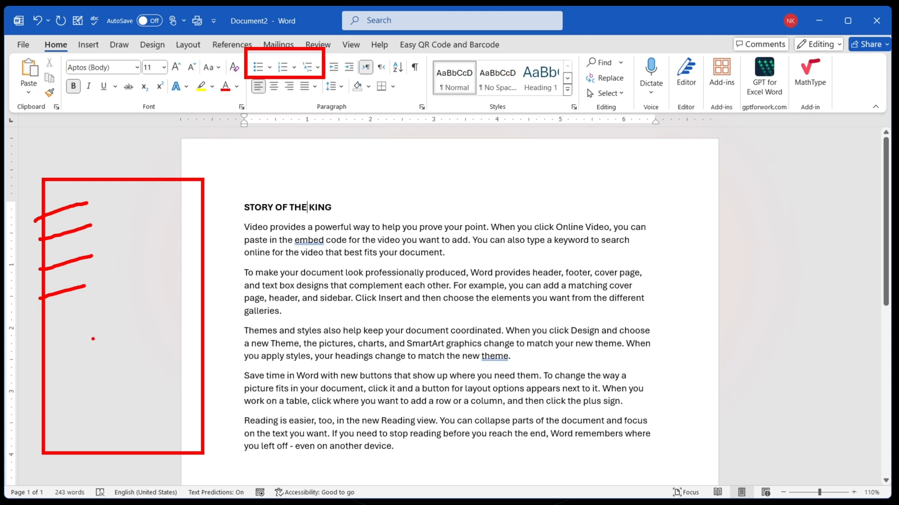
key(Escape)
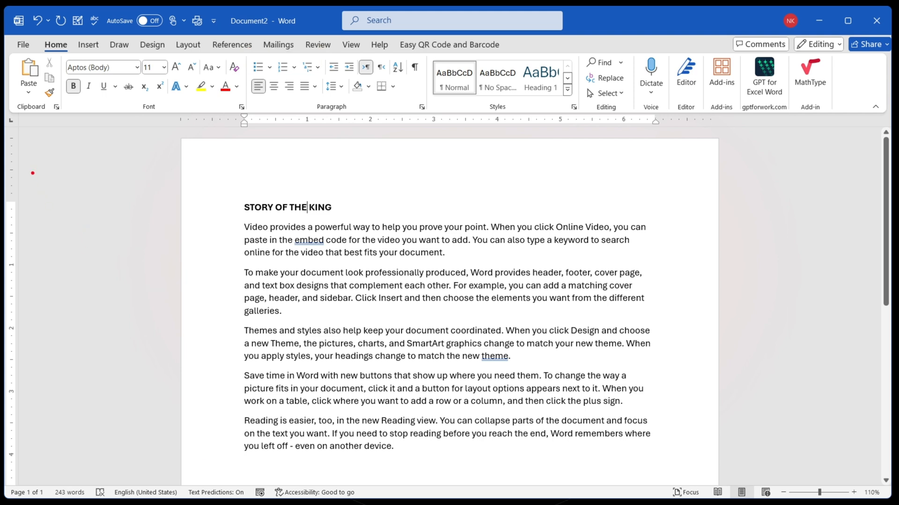
mouse_move(31, 165)
mouse_down()
mouse_move(115, 271)
mouse_move(197, 433)
mouse_up()
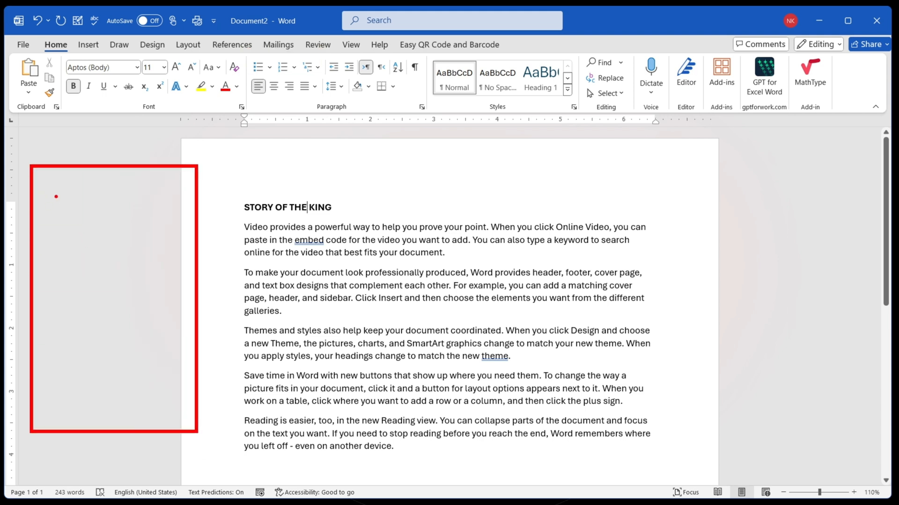
drag(52, 181, 58, 196)
mouse_move(40, 210)
mouse_down()
mouse_move(70, 244)
mouse_move(72, 287)
mouse_move(57, 314)
mouse_move(71, 330)
mouse_move(69, 374)
mouse_up()
drag(43, 214, 83, 197)
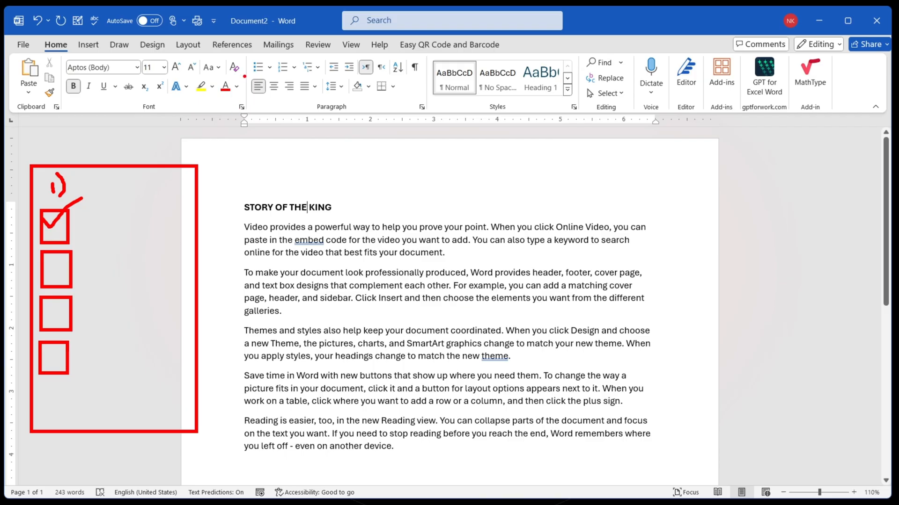
drag(247, 57, 326, 79)
key(Escape)
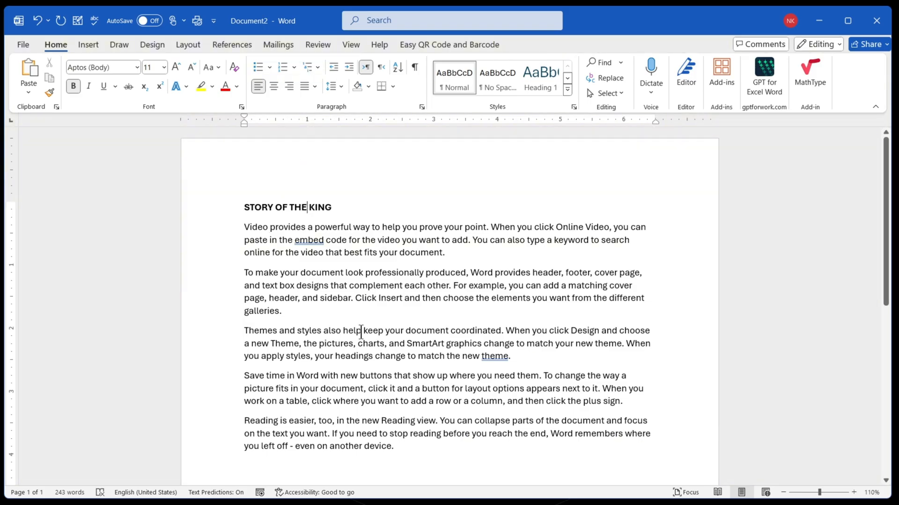
- Apply skull-and-crossbones bullets to the title and all paragraphs of the story
drag(403, 449, 231, 206)
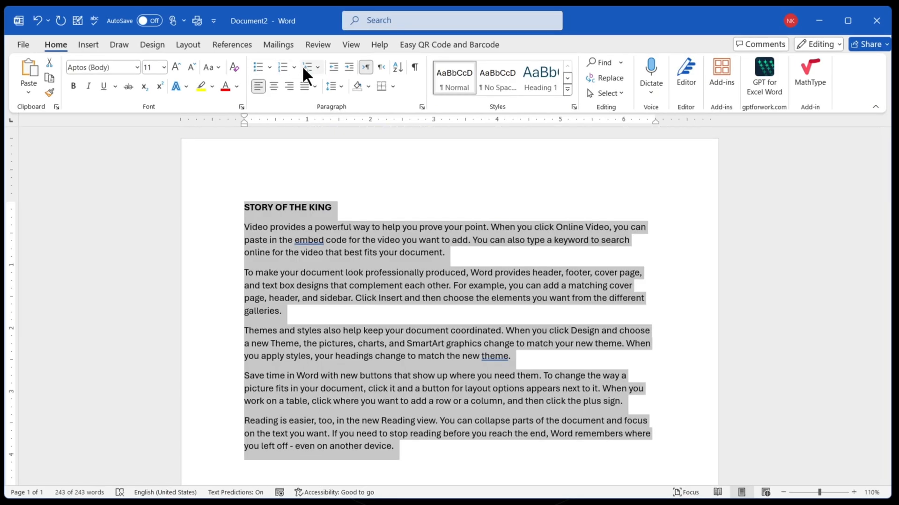
click(268, 68)
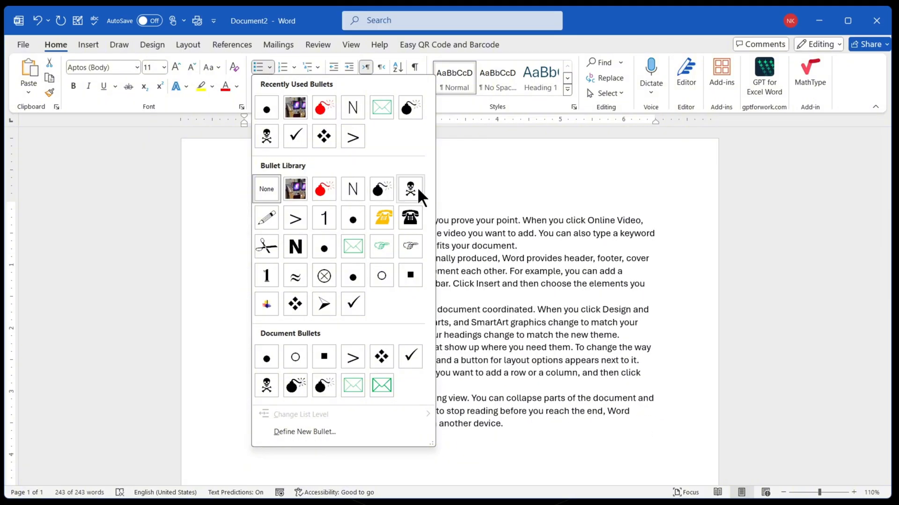
click(417, 189)
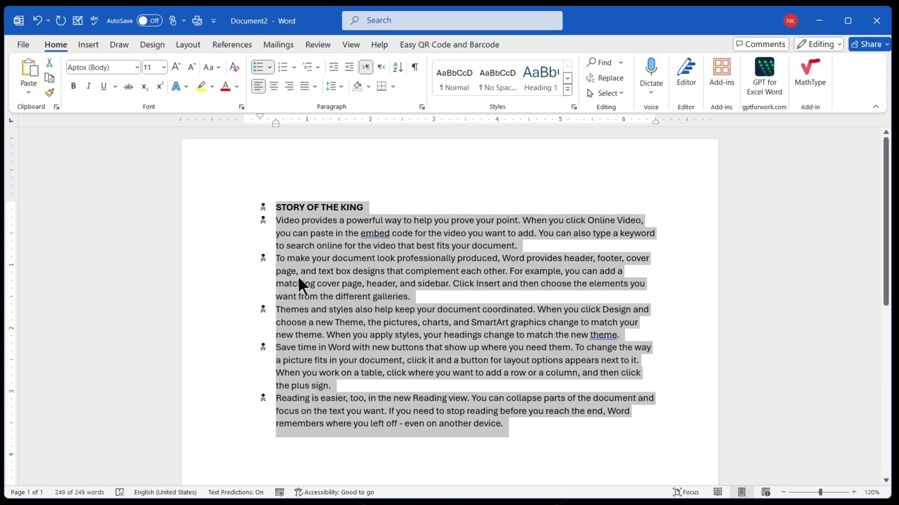
ctrl+scroll(297, 276, up, 2)
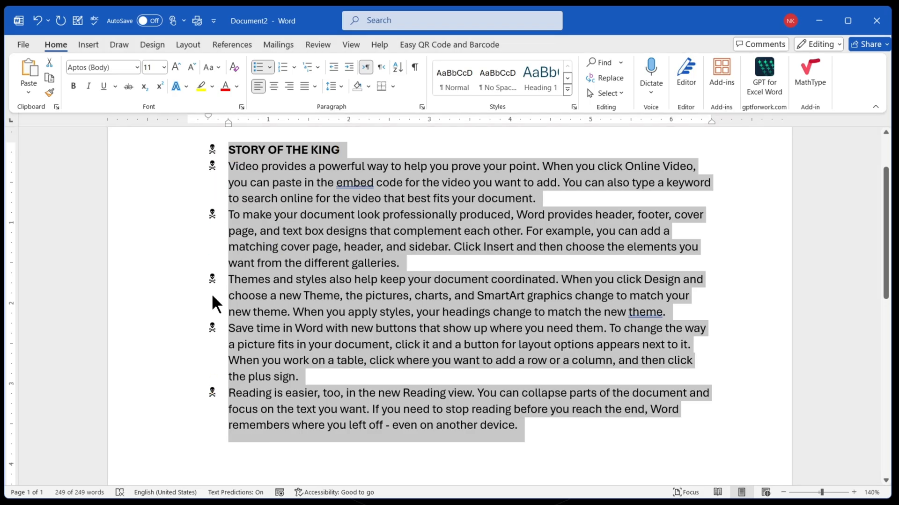
click(247, 198)
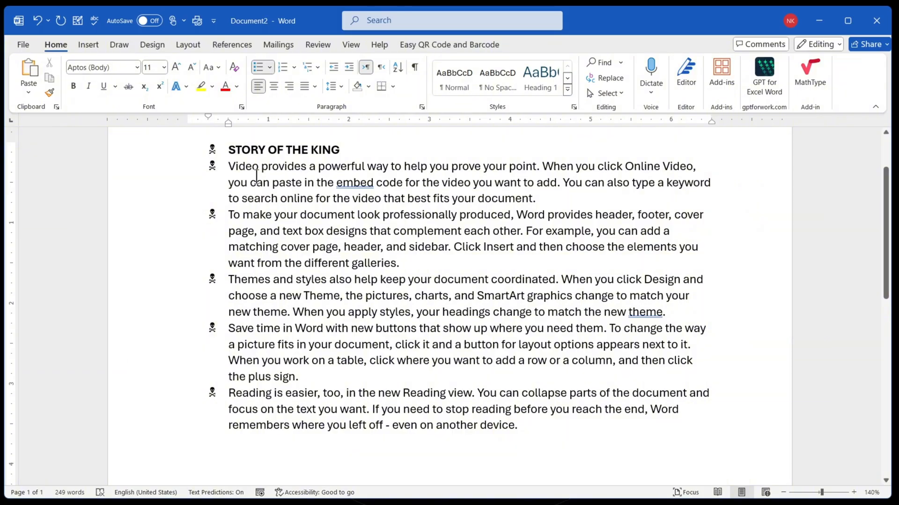
- Change the bullets of the whole document to the arrowhead style
key(ctrl+a)
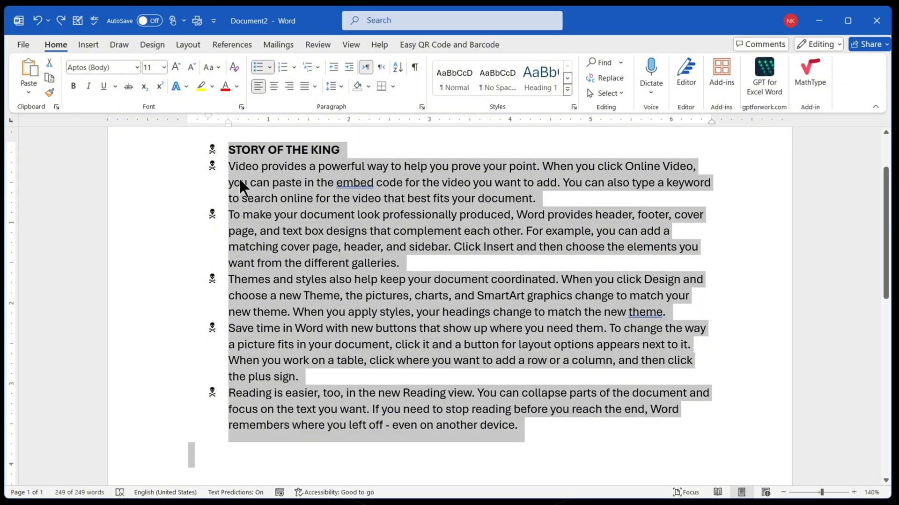
click(269, 67)
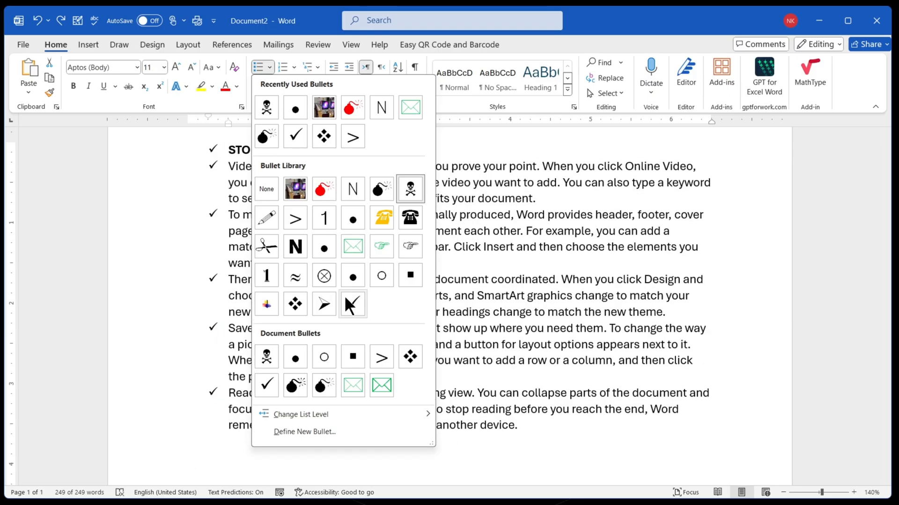
click(324, 304)
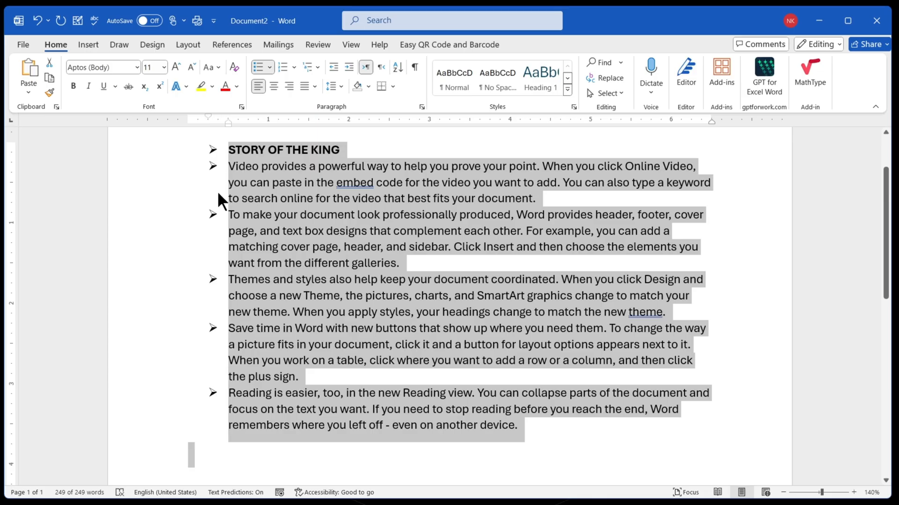
- Delete all the bulleted text from the document
click(270, 67)
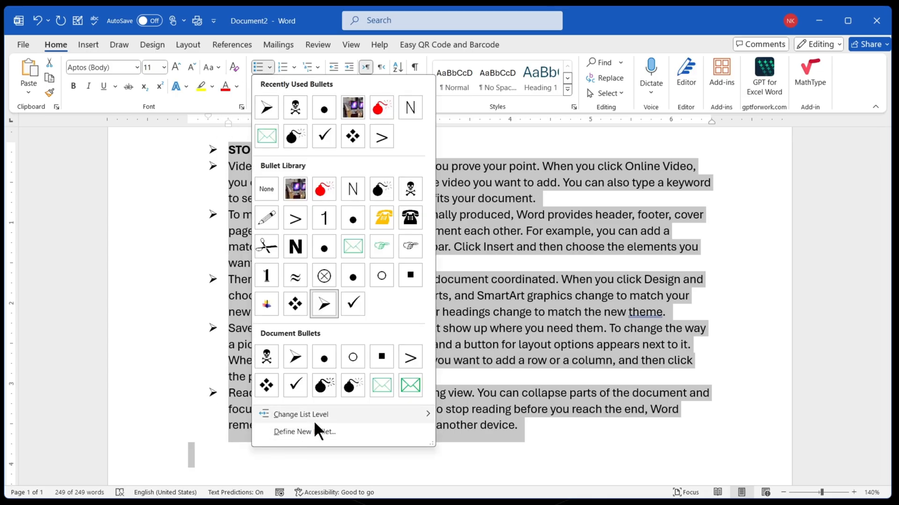
mouse_move(340, 419)
key(Escape)
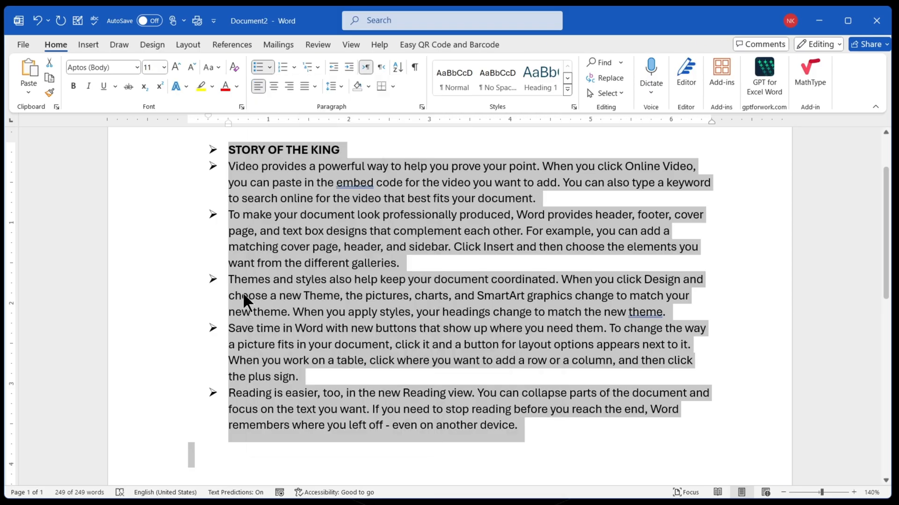
key(Delete)
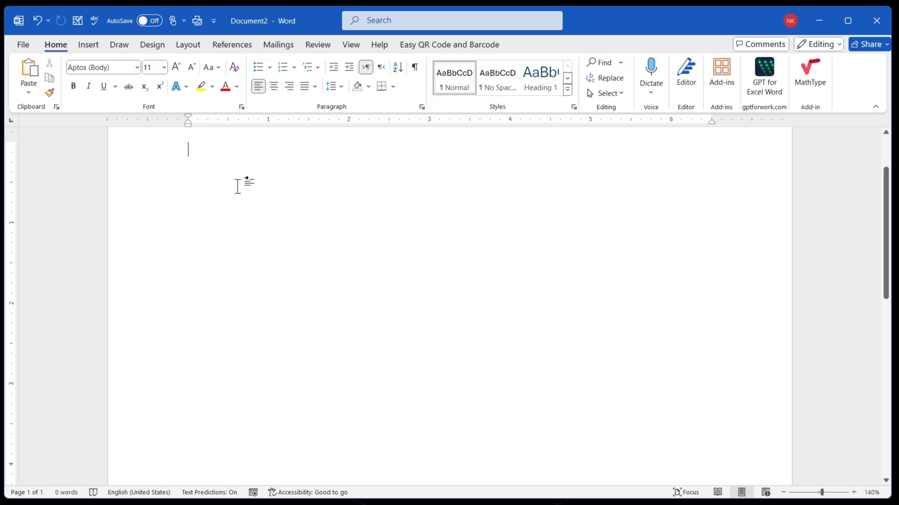
text(HOME)
key(BackSpace)
key(BackSpace)
key(BackSpace)
key(BackSpace)
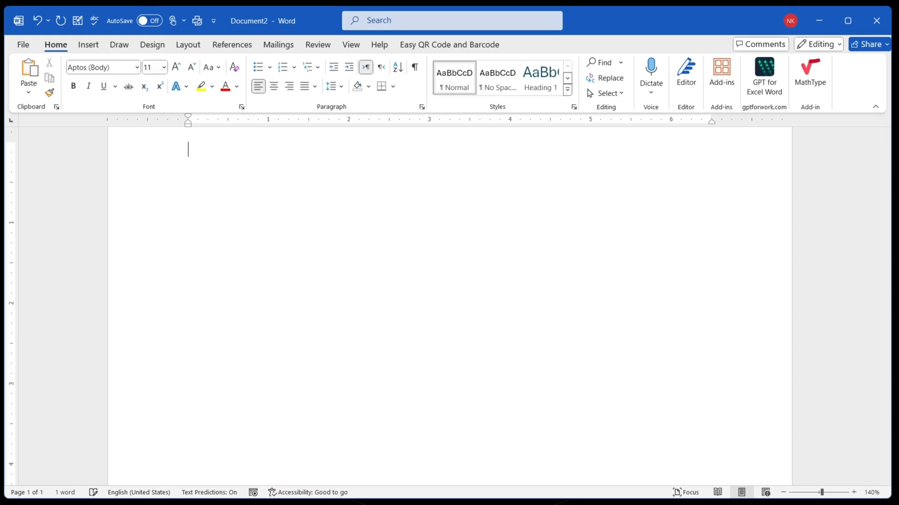
- Enter the heading "MS WORD TABS" and start a list beneath it with the bold "1" bullet from the library
text(MS WORD TABS)
key(Return)
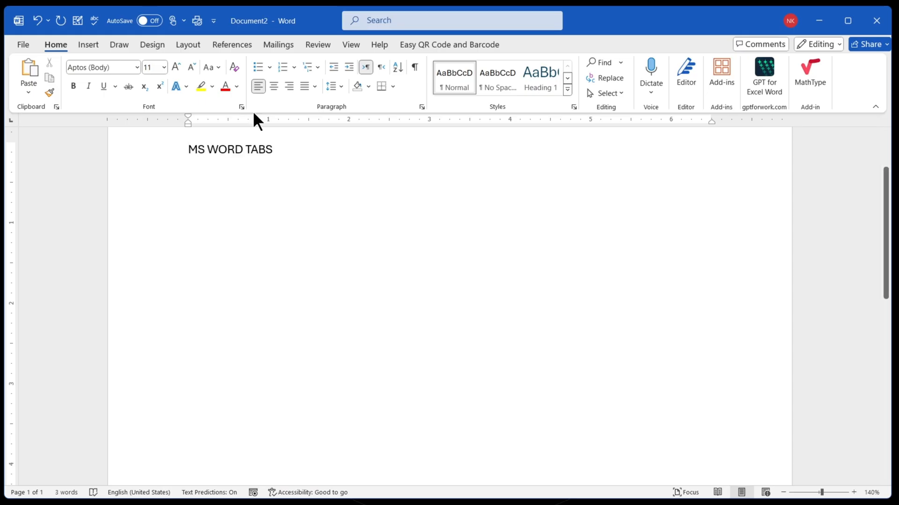
click(270, 67)
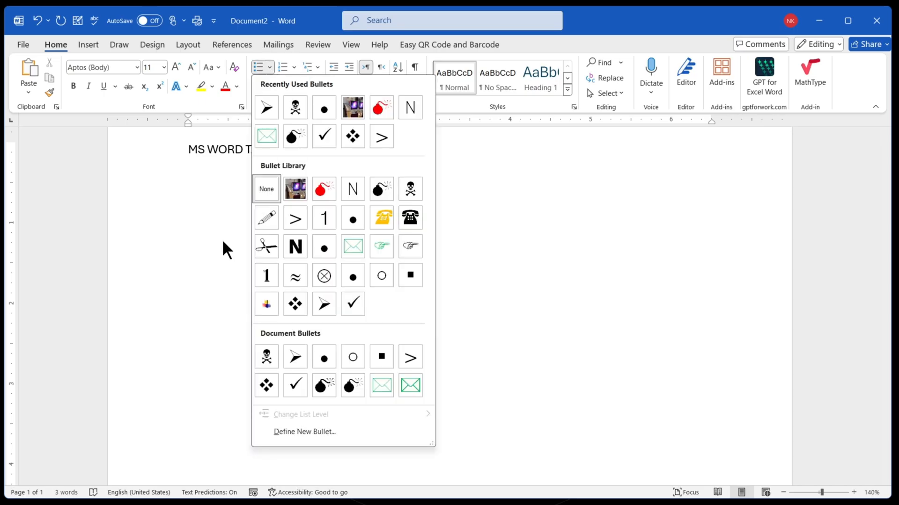
click(268, 279)
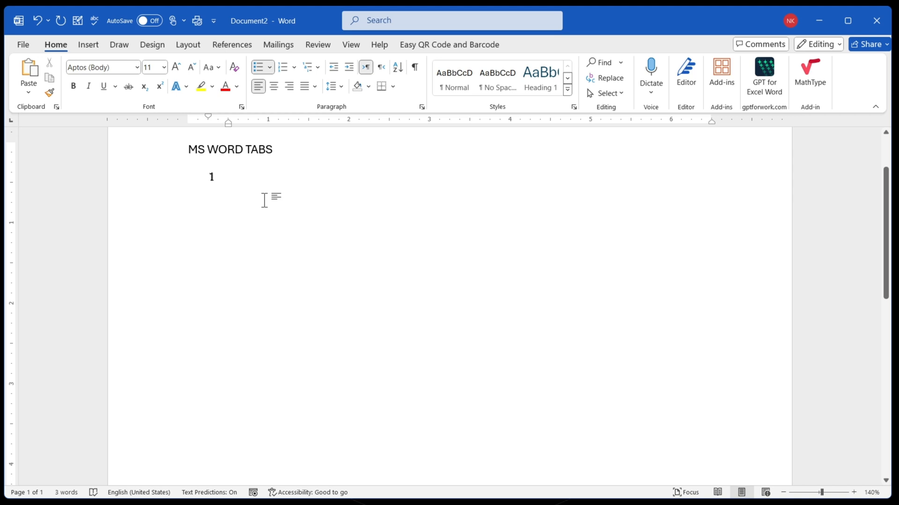
- Enter FILE, HOME, INSERT and DRAW as the first four list items under the heading
text(FILE)
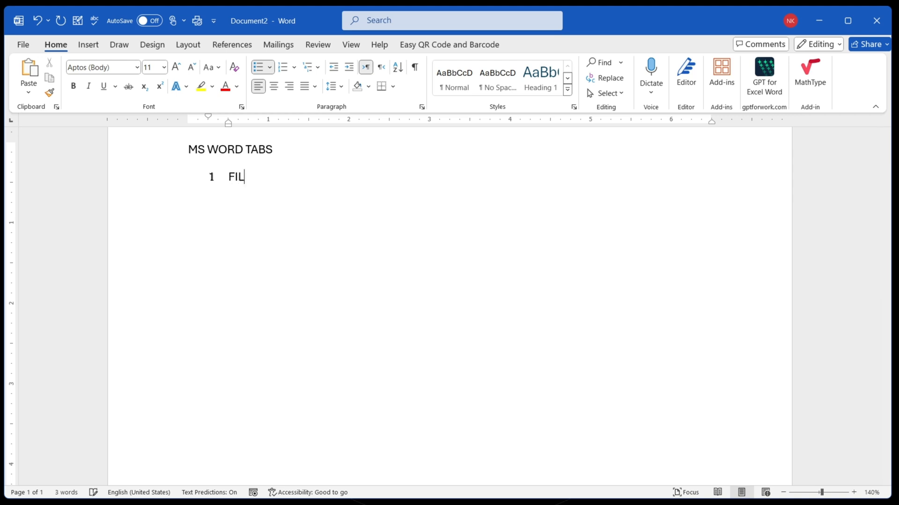
key(Return)
text(HOME)
key(Return)
text(INSERT)
key(Return)
text(DRAW)
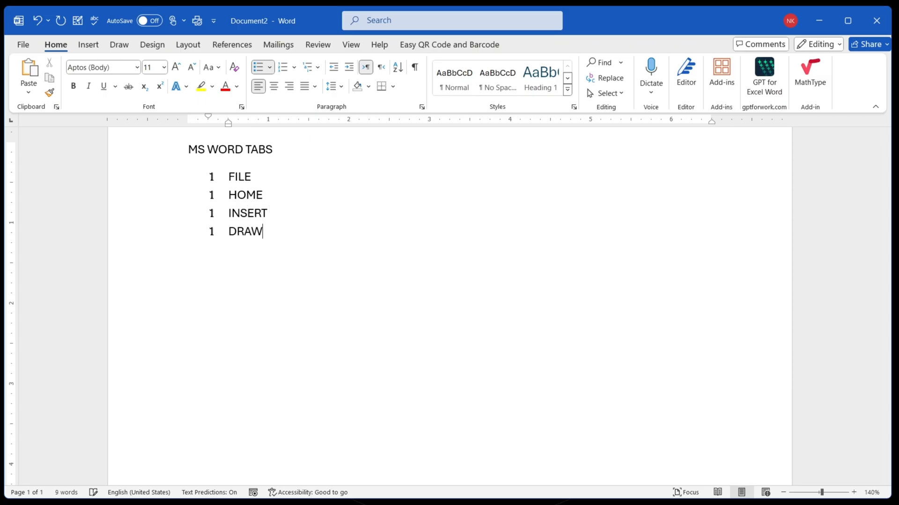
- Add the list items DESING, LAYOUT and REFERENCES below DRAW
key(Return)
text(DESING)
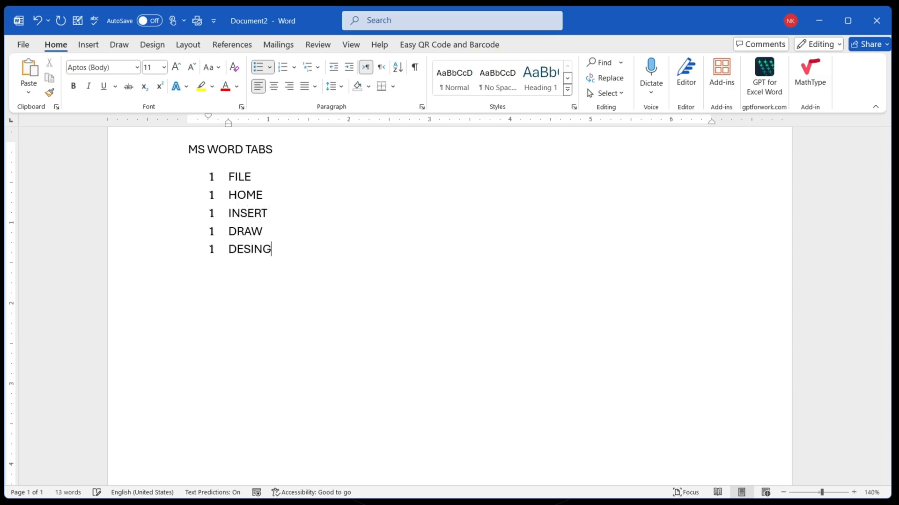
key(Return)
text(LAYOUT)
key(Return)
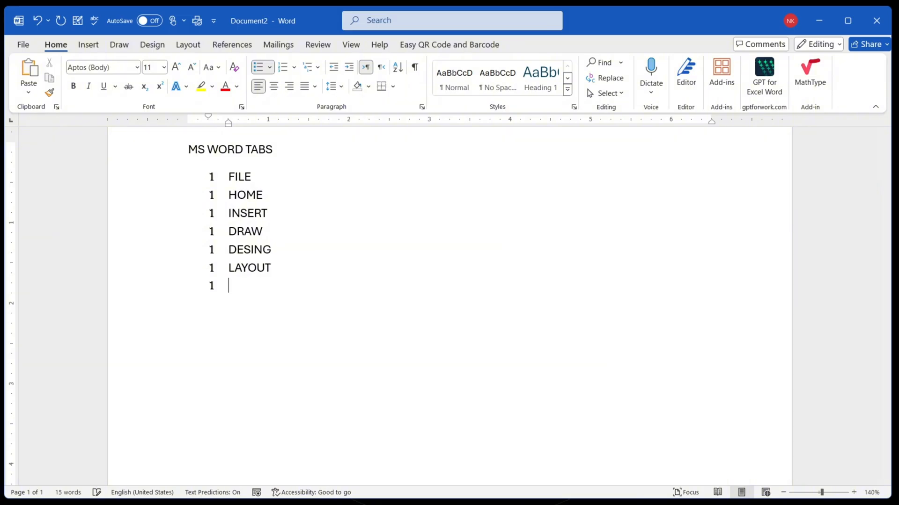
text(REFERENCES)
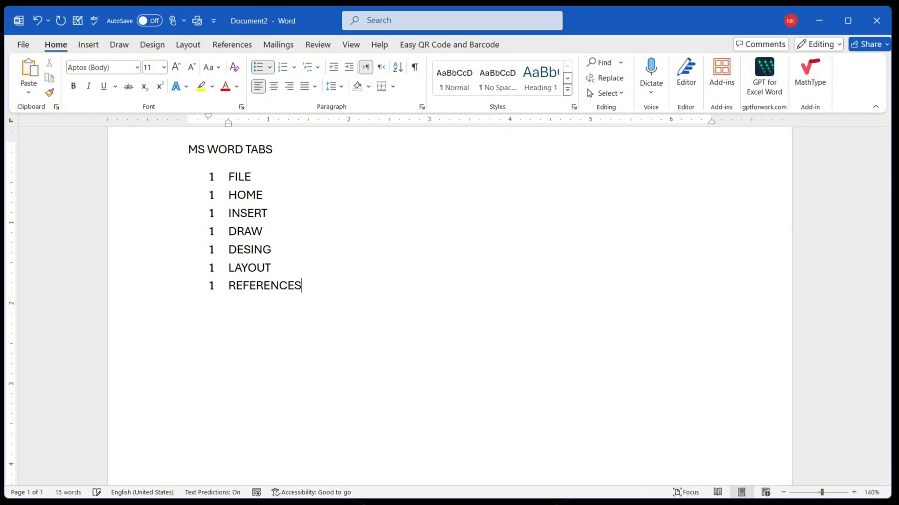
- Complete the list with the items MAILINGS, REVIEW, VIEW and HELP
key(Return)
text(MAILINGS)
key(Return)
text(REVIEW)
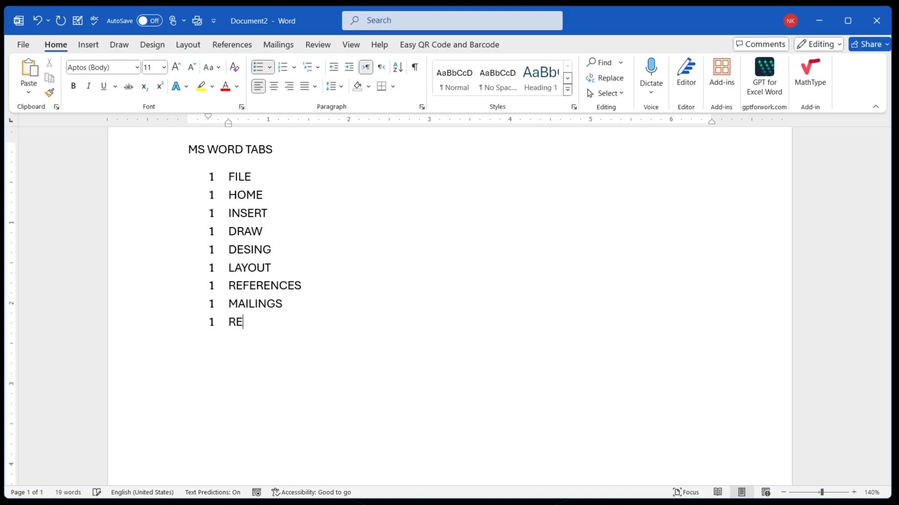
key(Return)
text(VIEW)
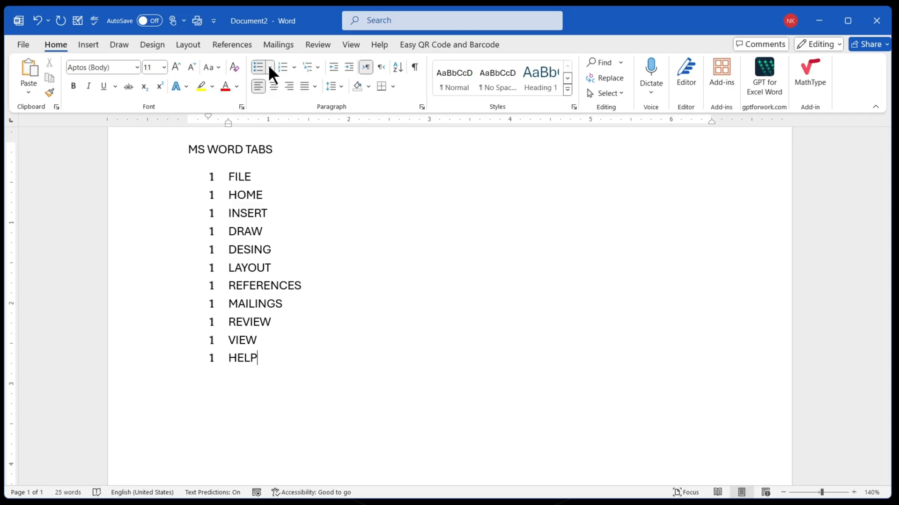
- Open the bullet gallery for the list to view its bullet groups and list level option
click(268, 66)
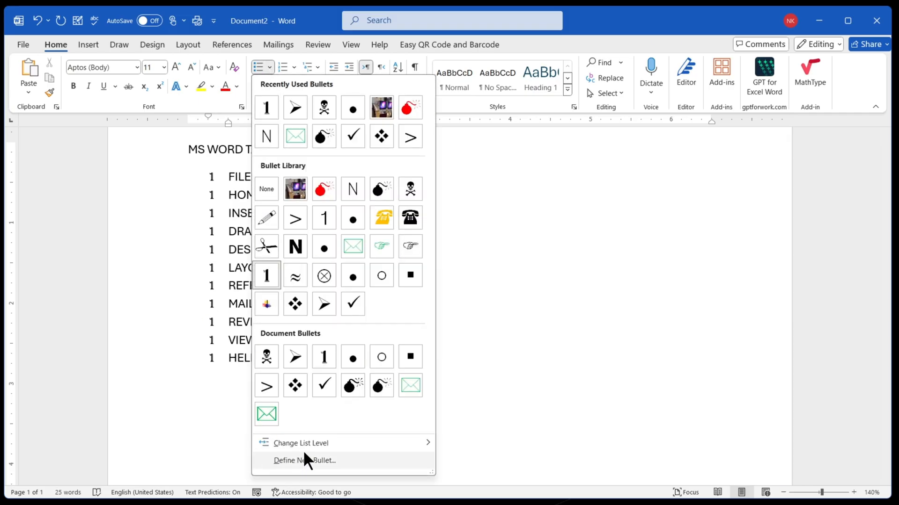
mouse_move(322, 445)
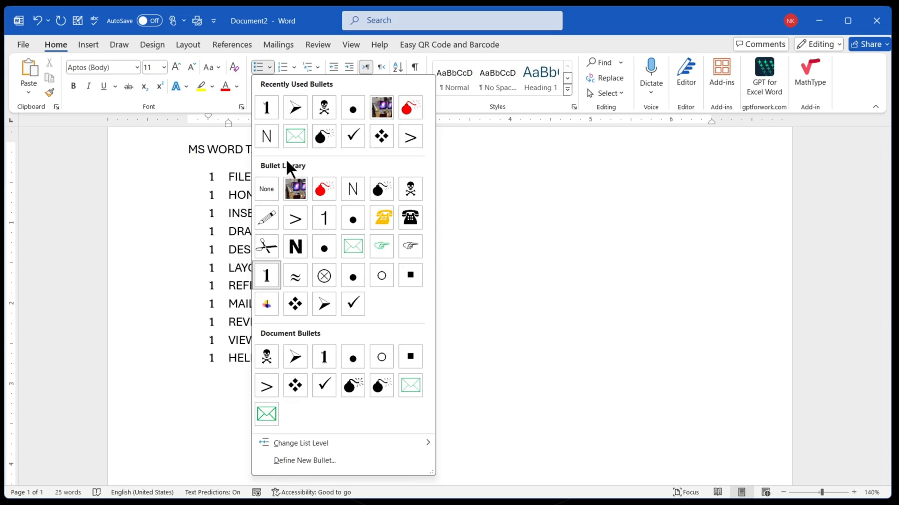
key(ctrl+2)
drag(258, 77, 340, 91)
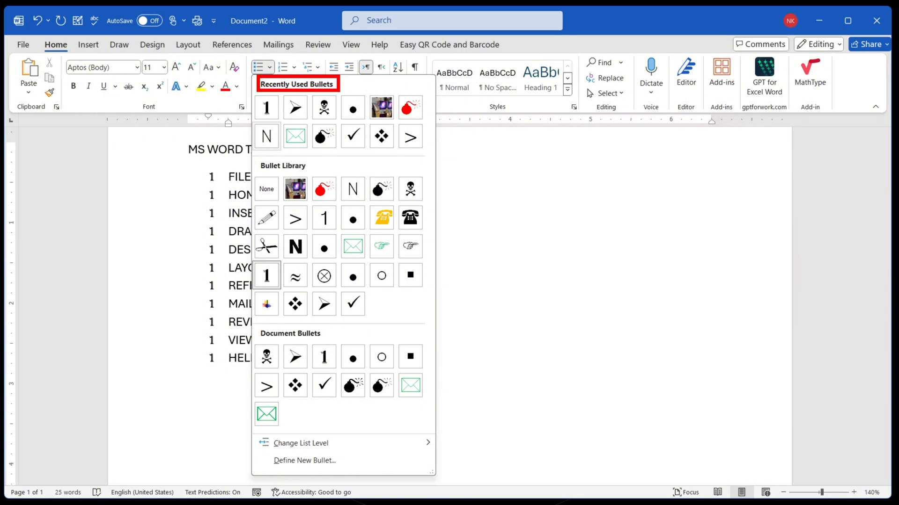
drag(257, 94, 419, 152)
mouse_move(257, 156)
mouse_down()
mouse_move(285, 174)
mouse_move(310, 172)
mouse_up()
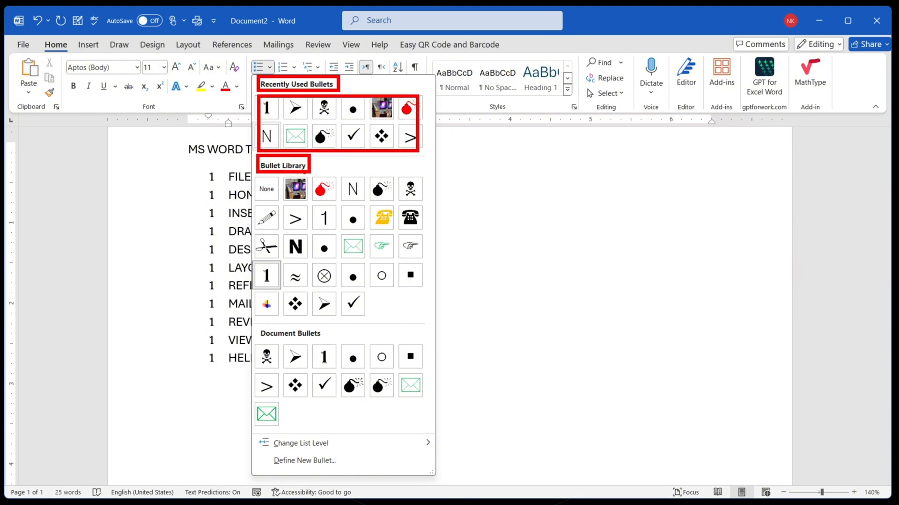
key(ctrl+z)
mouse_move(254, 177)
mouse_down()
mouse_move(282, 203)
mouse_move(341, 229)
mouse_move(421, 296)
mouse_up()
key(ctrl+z)
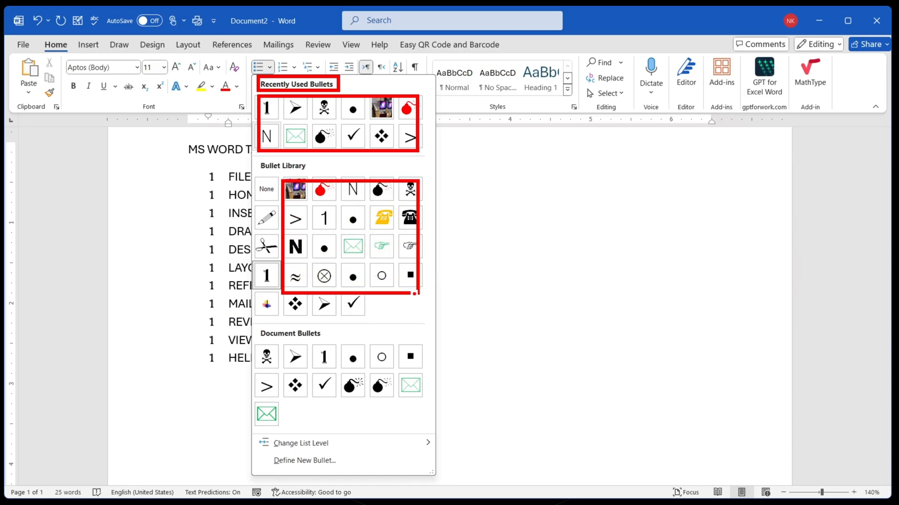
key(ctrl+z)
drag(253, 323, 328, 342)
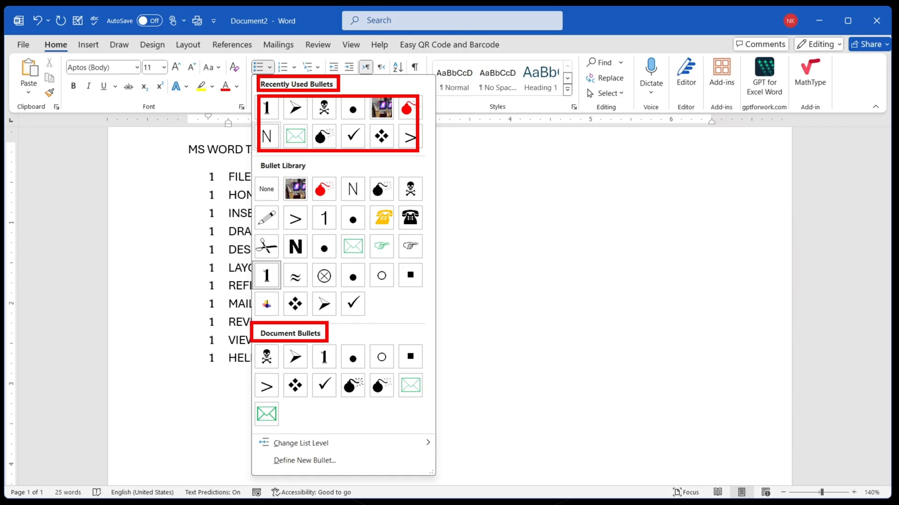
drag(251, 429, 336, 455)
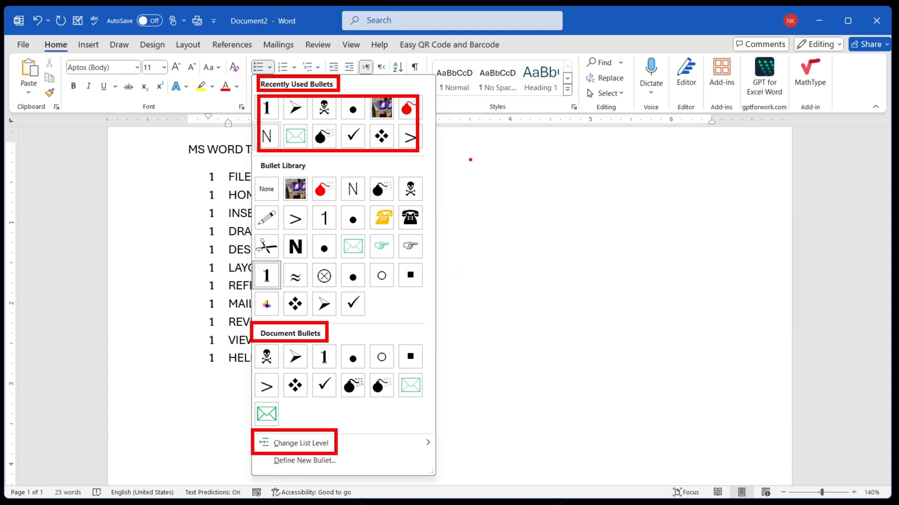
mouse_move(469, 156)
mouse_down()
mouse_move(514, 347)
mouse_move(503, 425)
mouse_up()
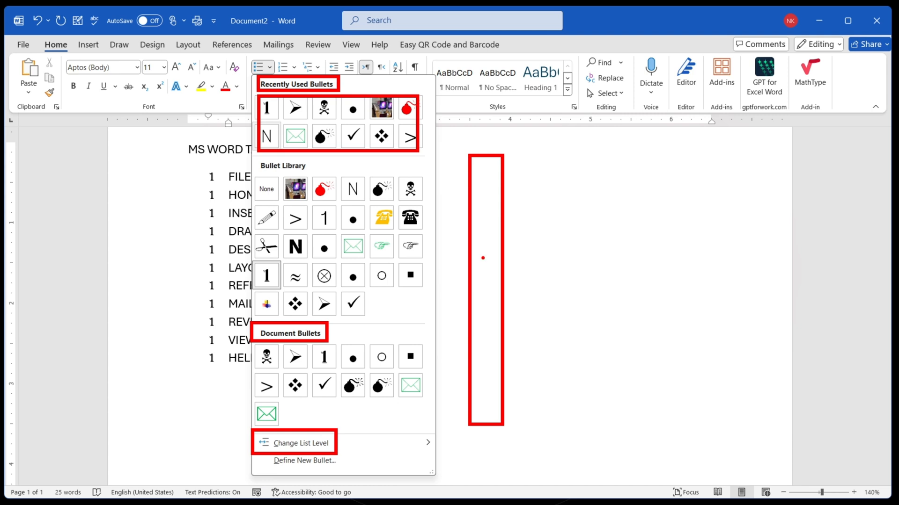
drag(521, 185, 547, 279)
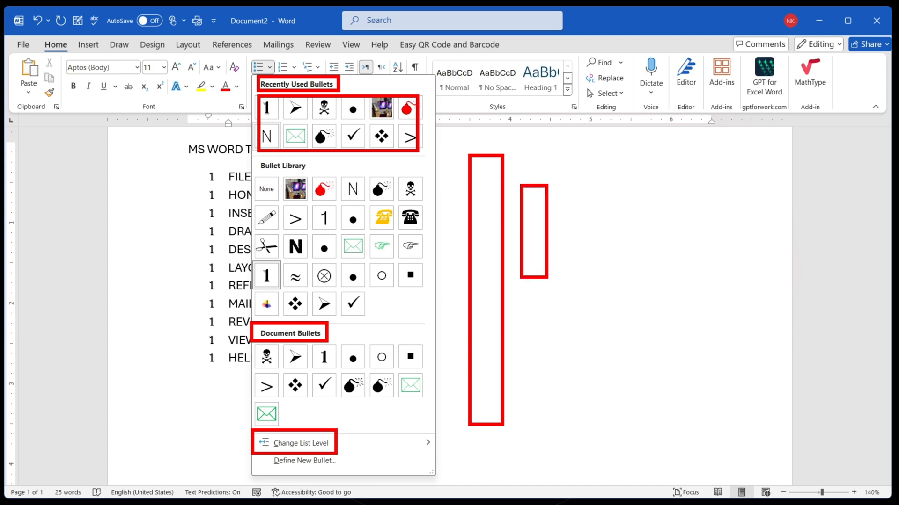
mouse_move(556, 247)
mouse_down()
mouse_move(584, 281)
mouse_move(616, 284)
mouse_up()
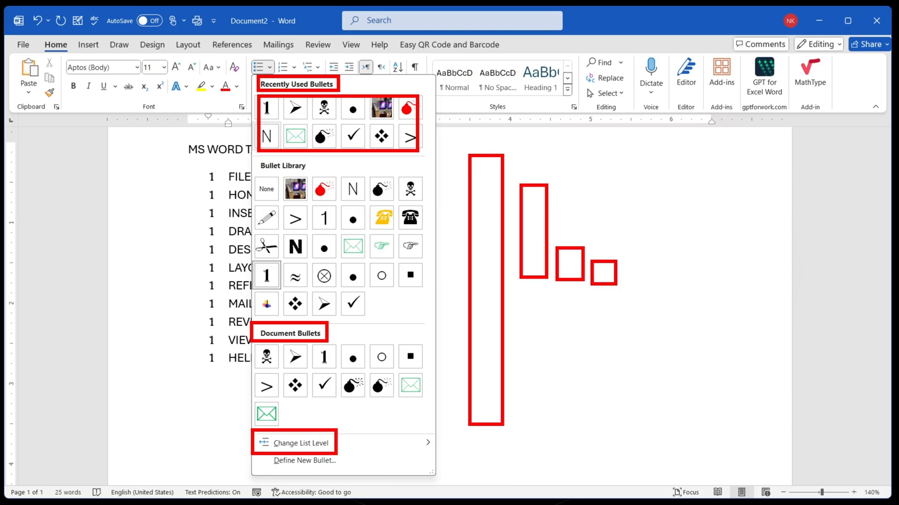
mouse_move(502, 154)
mouse_down()
mouse_move(566, 194)
mouse_move(568, 256)
mouse_move(603, 246)
mouse_move(607, 270)
mouse_up()
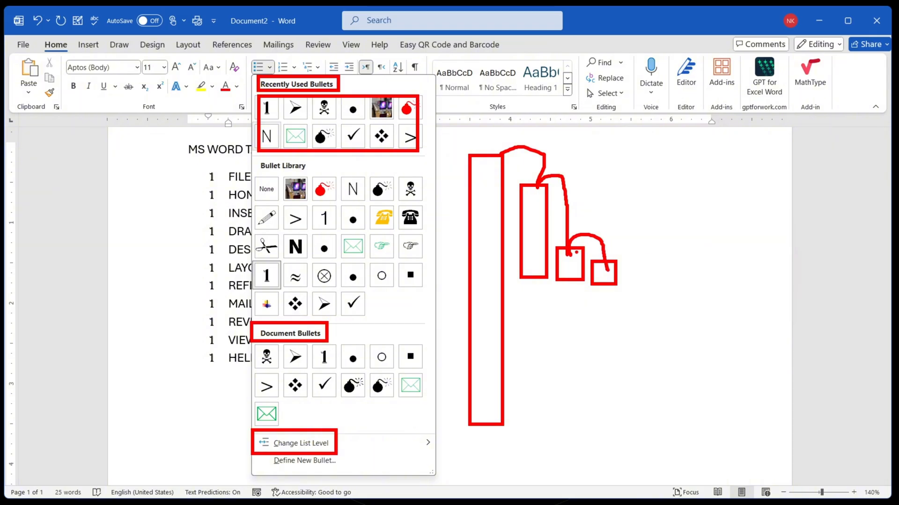
key(Escape)
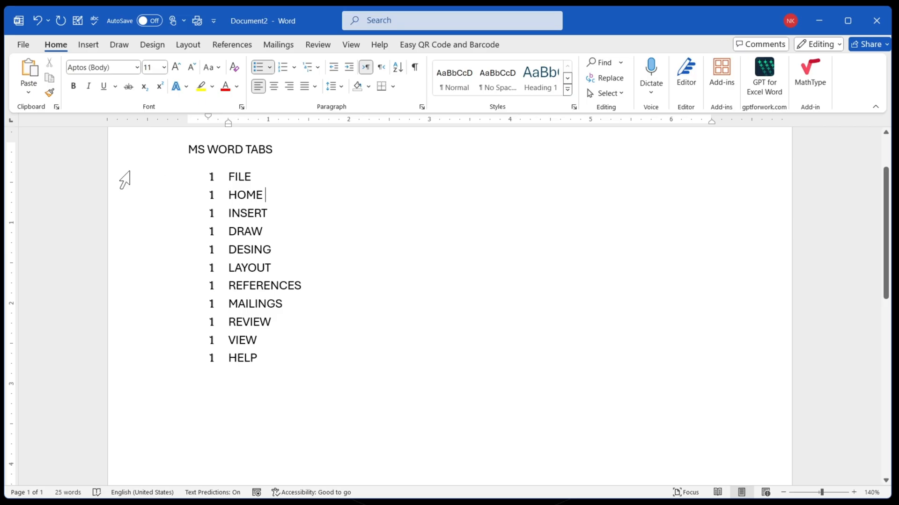
mouse_move(9, 89)
mouse_down()
mouse_move(328, 127)
mouse_move(832, 128)
mouse_up()
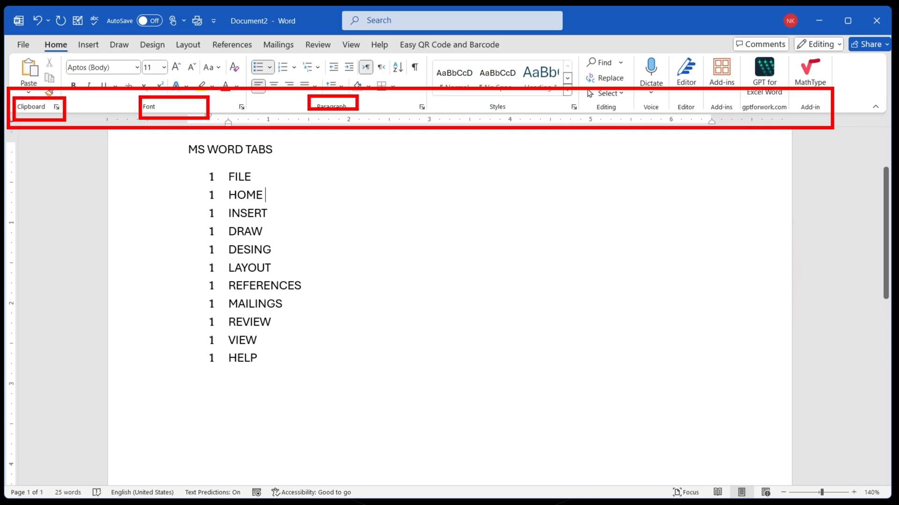
key(Escape)
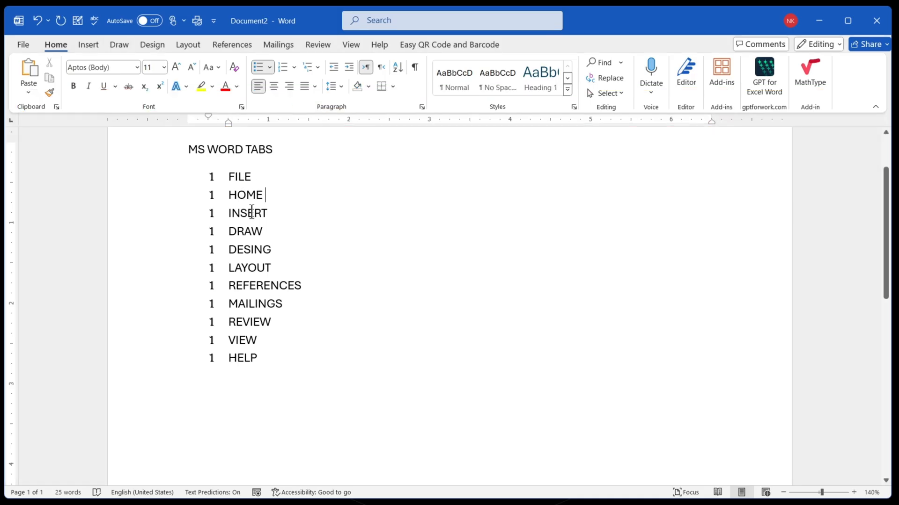
- Add the list item CLIPBOARD directly below HOME
click(283, 195)
key(Return)
text(CLIPBOARD)
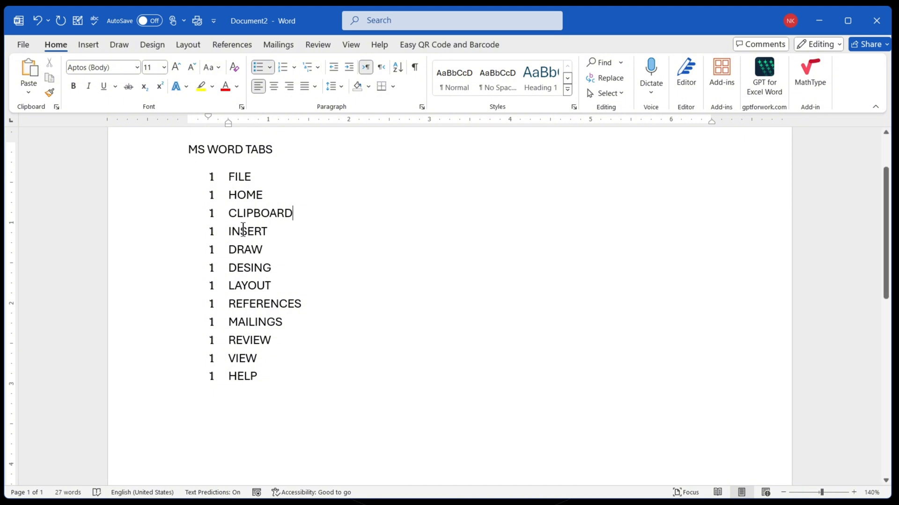
- Try changing the CLIPBOARD item to the second list level with Change List Level, and undo the change
drag(229, 195, 263, 195)
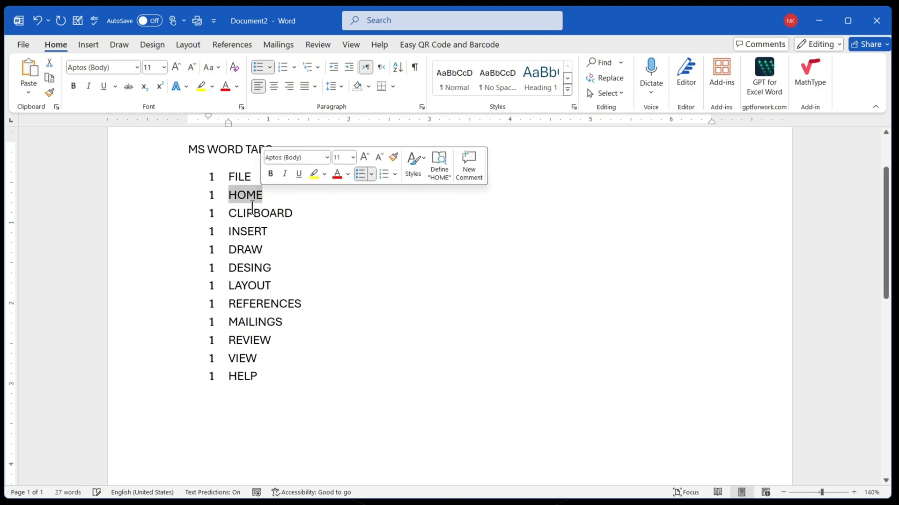
click(230, 213)
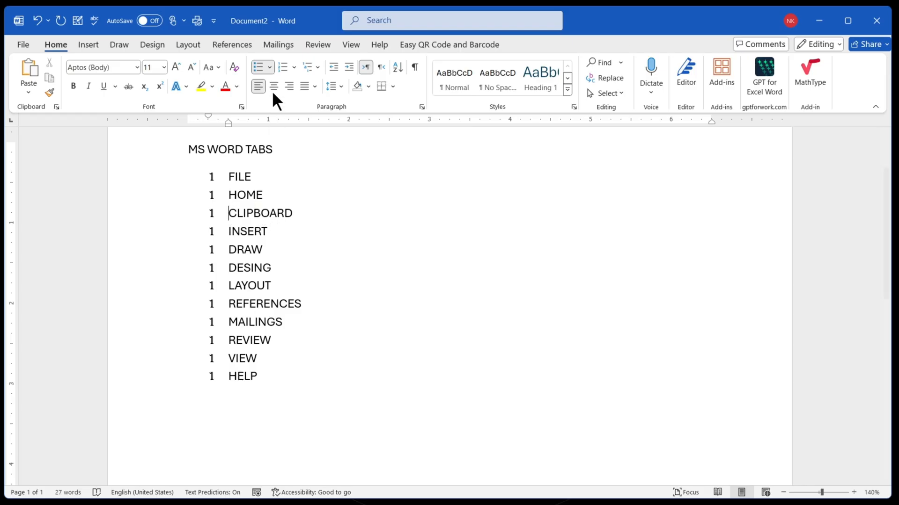
click(269, 68)
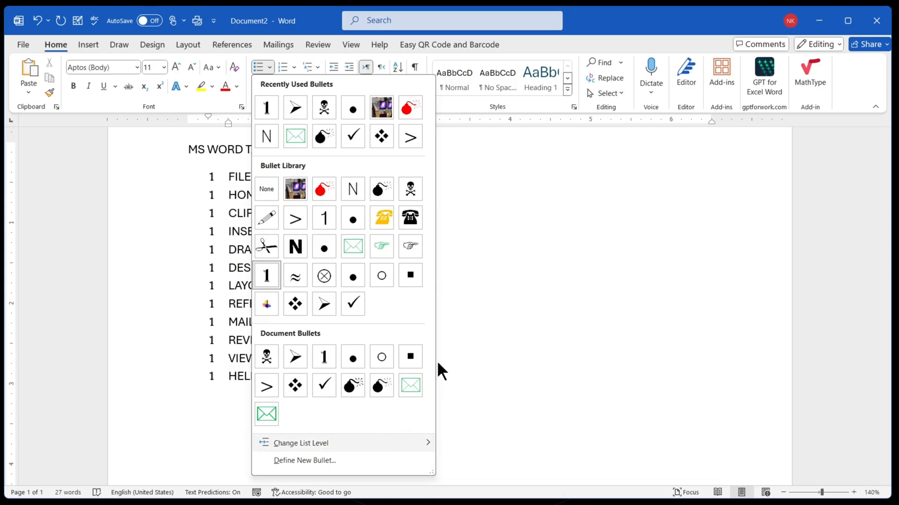
mouse_move(431, 442)
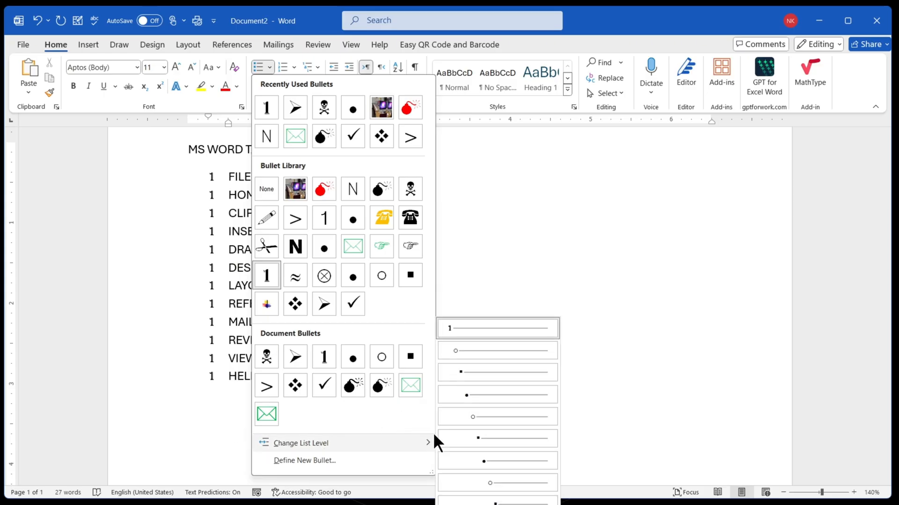
click(456, 351)
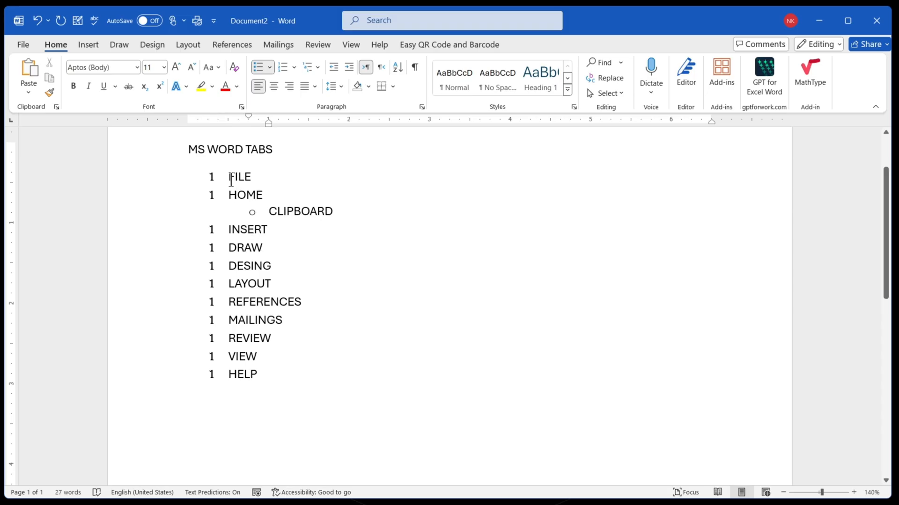
drag(227, 175, 355, 212)
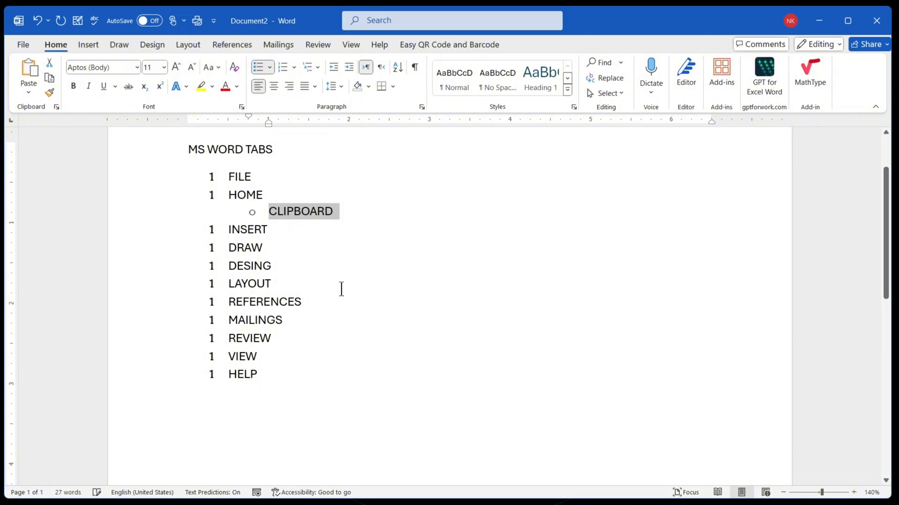
key(ctrl+z)
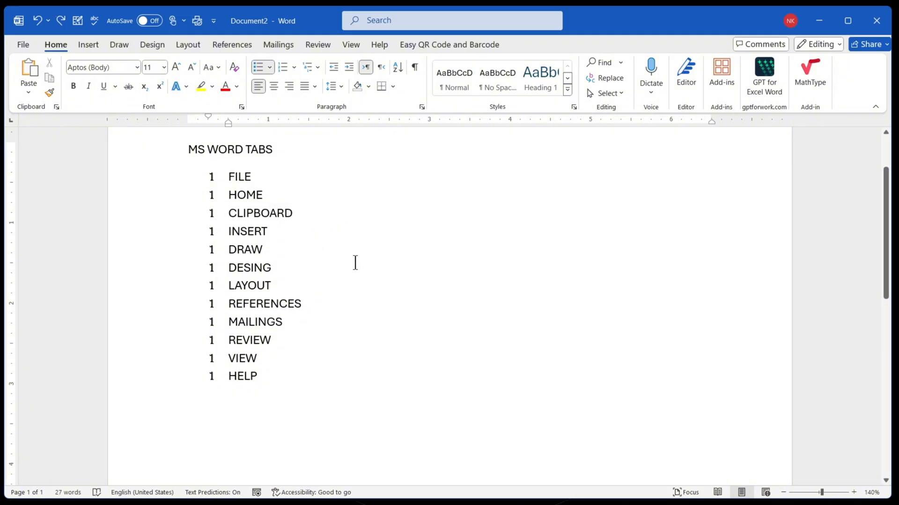
- Demote CLIPBOARD to the second list level and add FONT and PARAGRAHP below it at the same level
key(Tab)
click(342, 213)
key(Return)
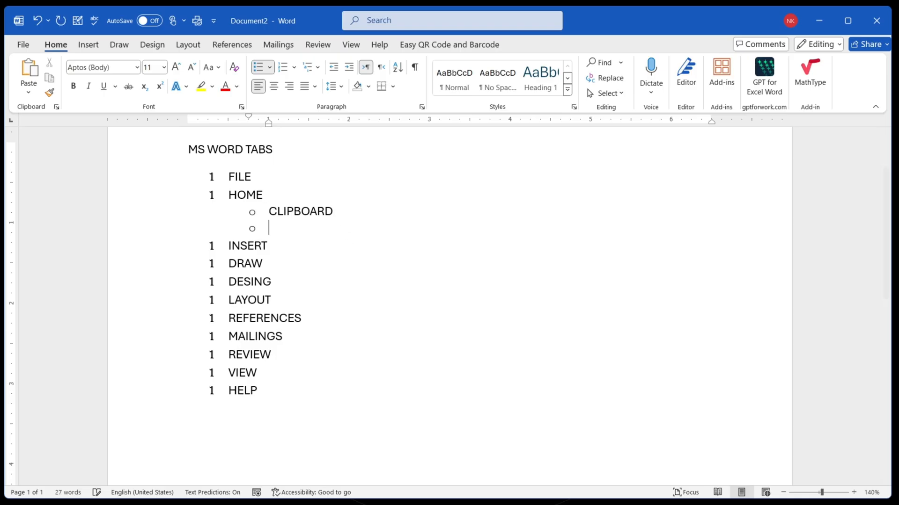
text(FONT)
key(Return)
text(PARAGRAHP)
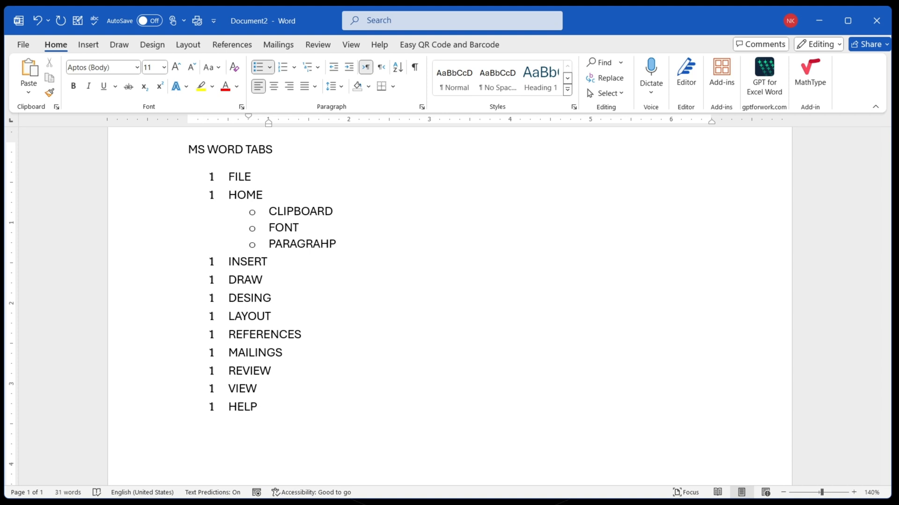
- Add BULLET LLIST as a third-level item below PARAGRAHP
key(Return)
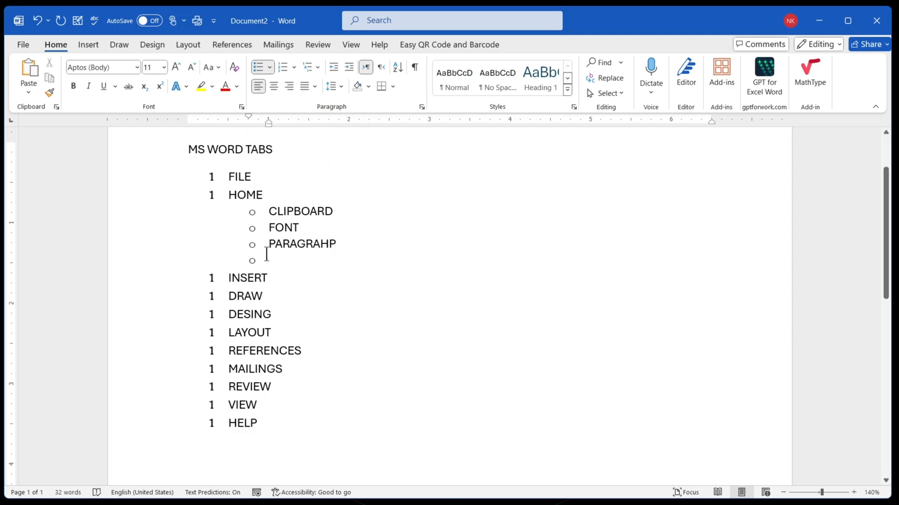
key(Tab)
text(BULLET LLIST)
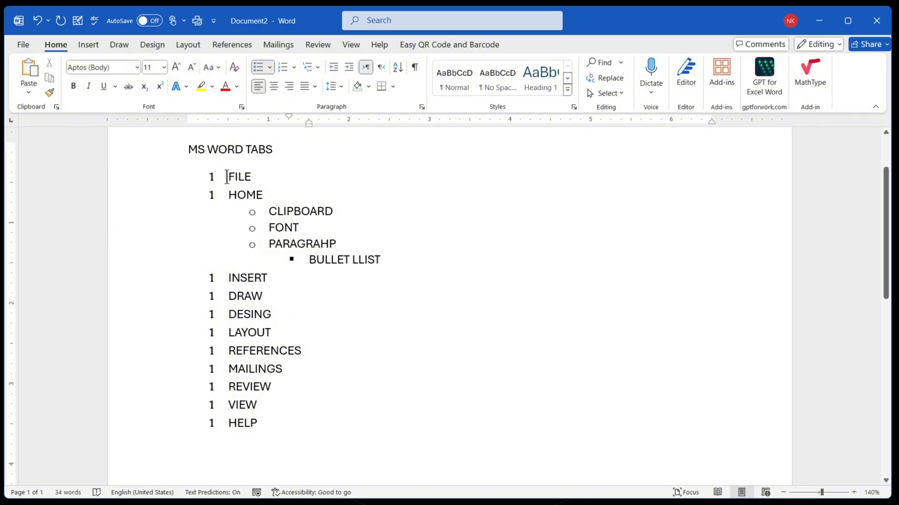
- Examine the items at each list level and the bullet gallery's list level option for the whole list
drag(228, 176, 262, 195)
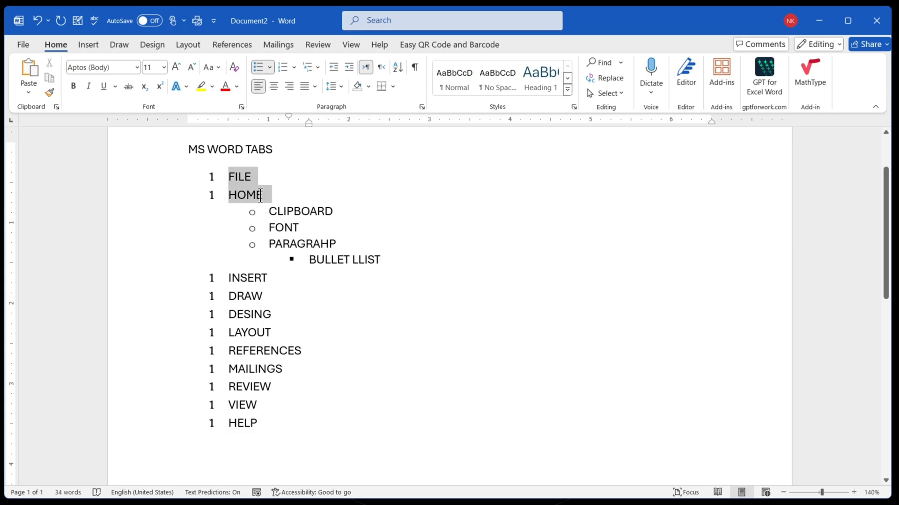
drag(228, 276, 279, 431)
drag(268, 209, 379, 278)
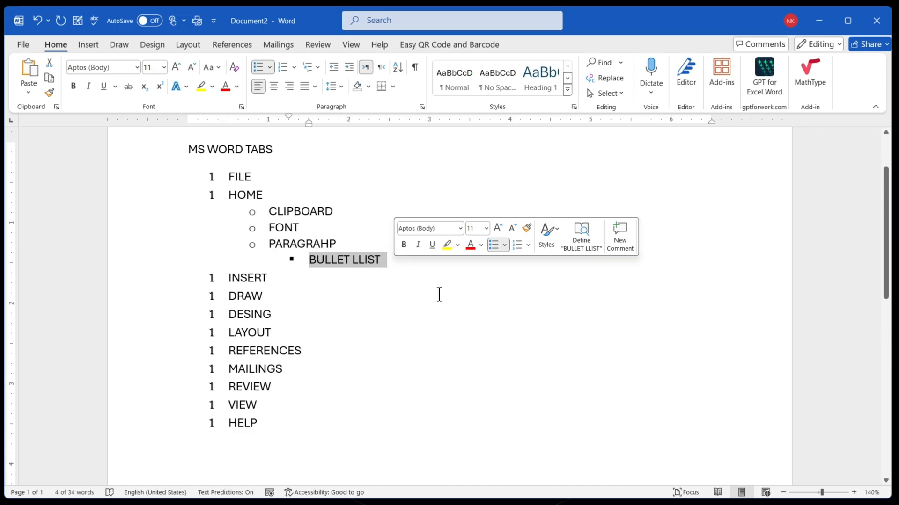
click(388, 277)
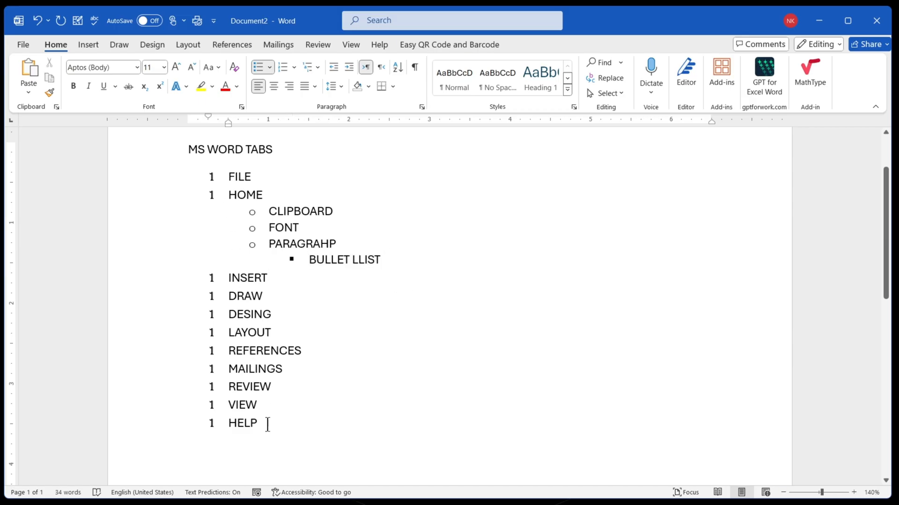
drag(267, 425, 220, 180)
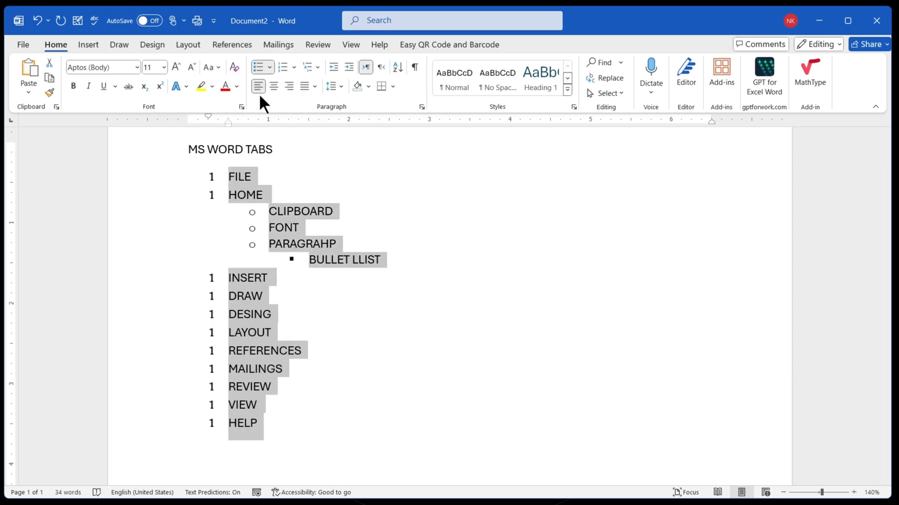
click(270, 67)
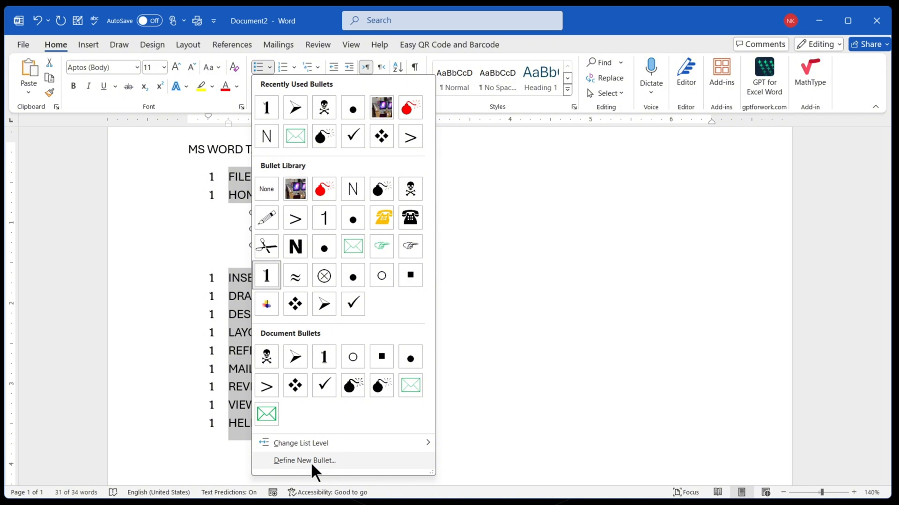
mouse_move(418, 444)
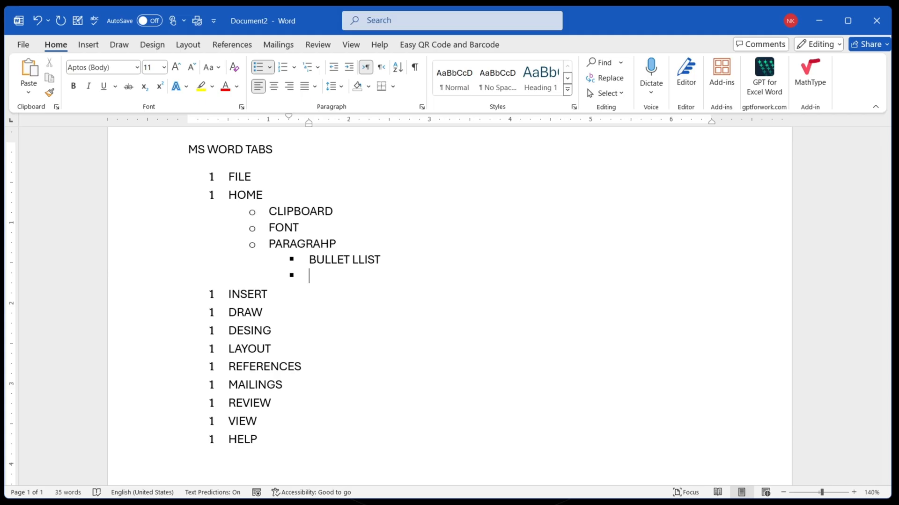
- Below BULLET LLIST, add the items ASDFA, ASDF and SDFASDF, each one list level deeper than the previous
key(Tab)
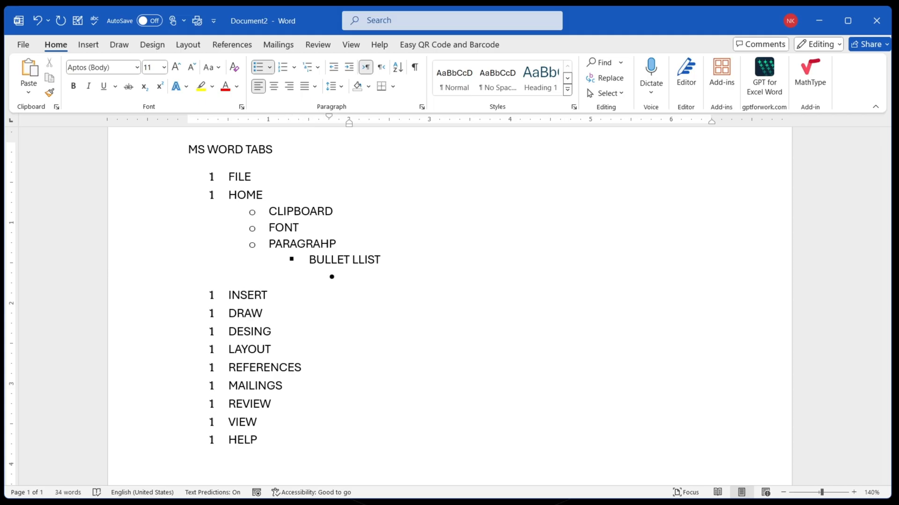
text(ASDFA)
key(Return)
key(Tab)
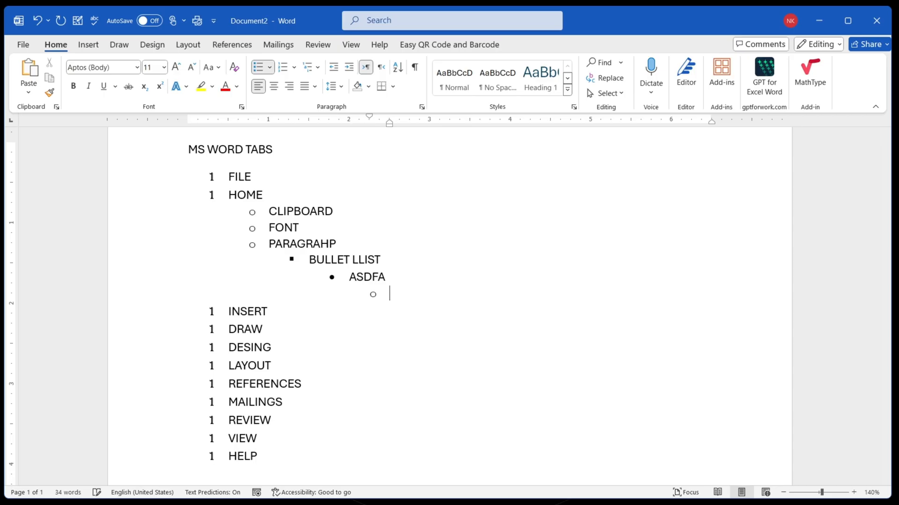
text(ASDF)
key(Return)
key(Tab)
text(SDFASDF)
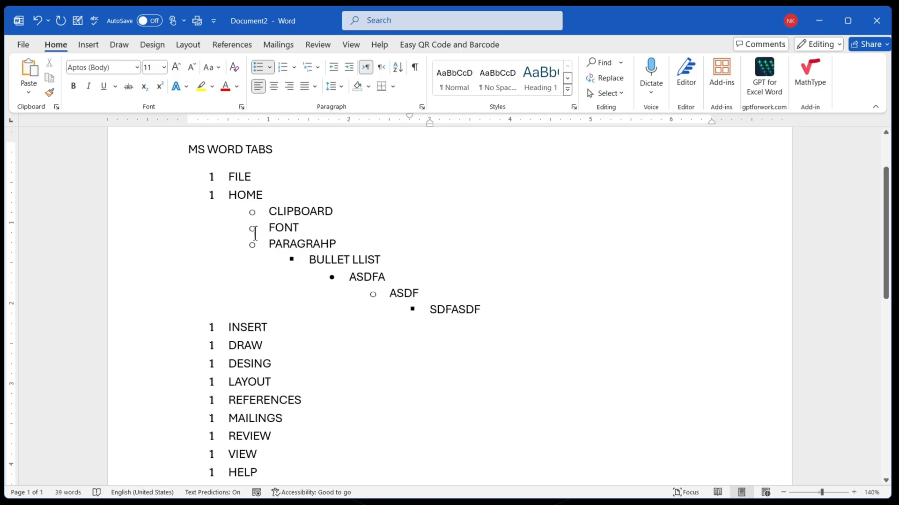
mouse_move(283, 246)
mouse_down()
mouse_move(339, 296)
mouse_move(425, 326)
mouse_move(401, 364)
mouse_up()
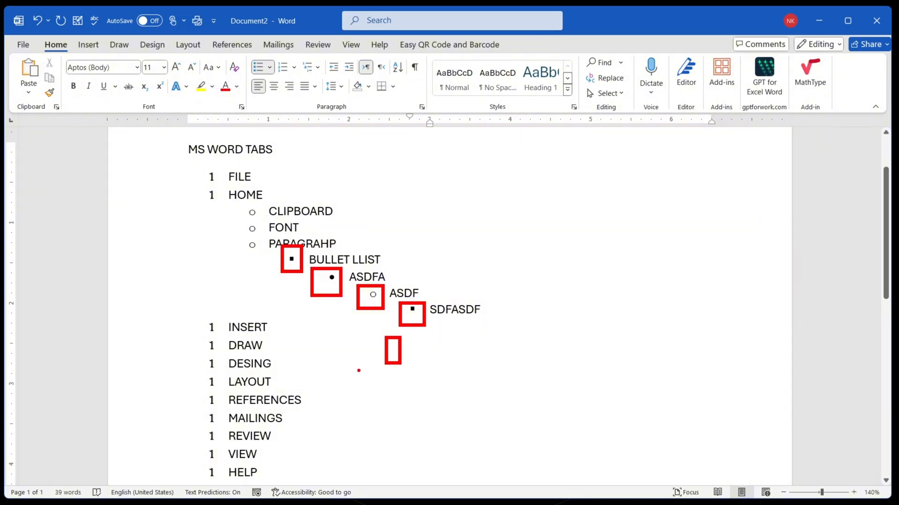
drag(343, 363, 358, 388)
drag(299, 382, 315, 409)
drag(270, 402, 289, 424)
key(Escape)
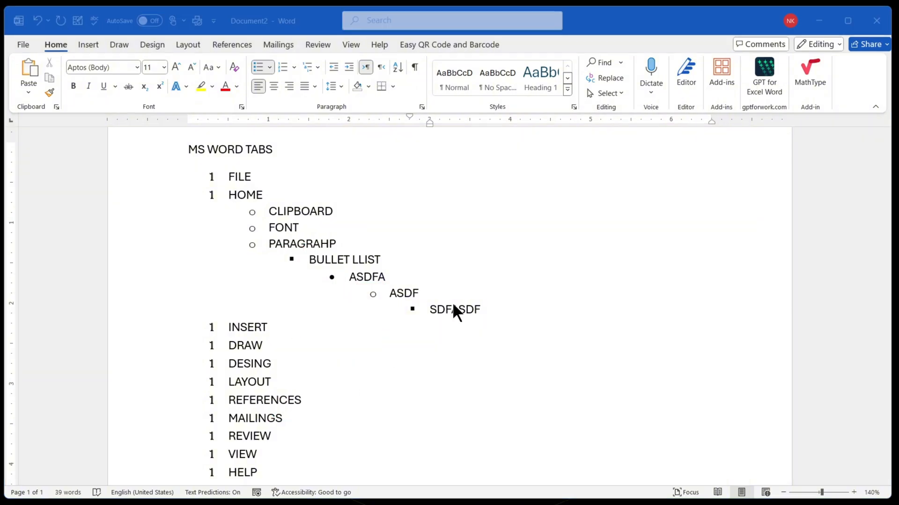
- Add ASDFASDF below SDFASDF at the same level, followed by ASFASDF promoted one list level
key(Return)
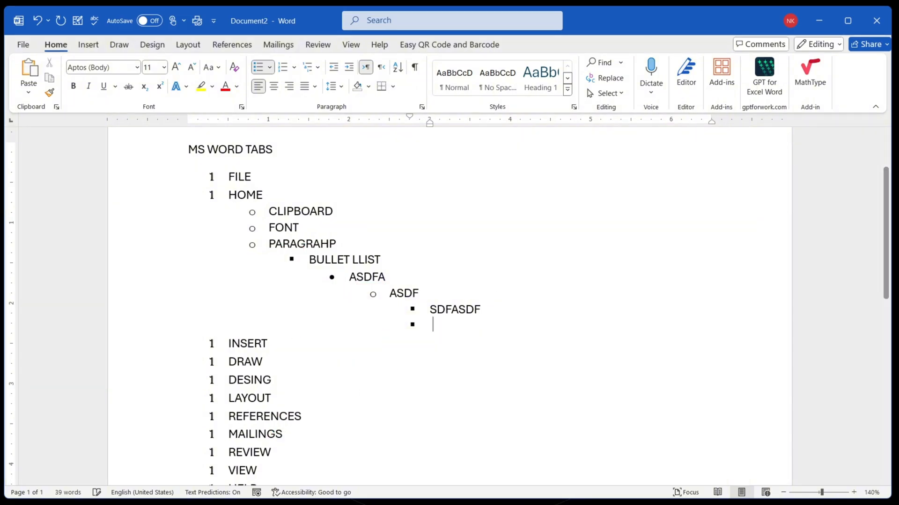
text(ASDFASDF)
key(Return)
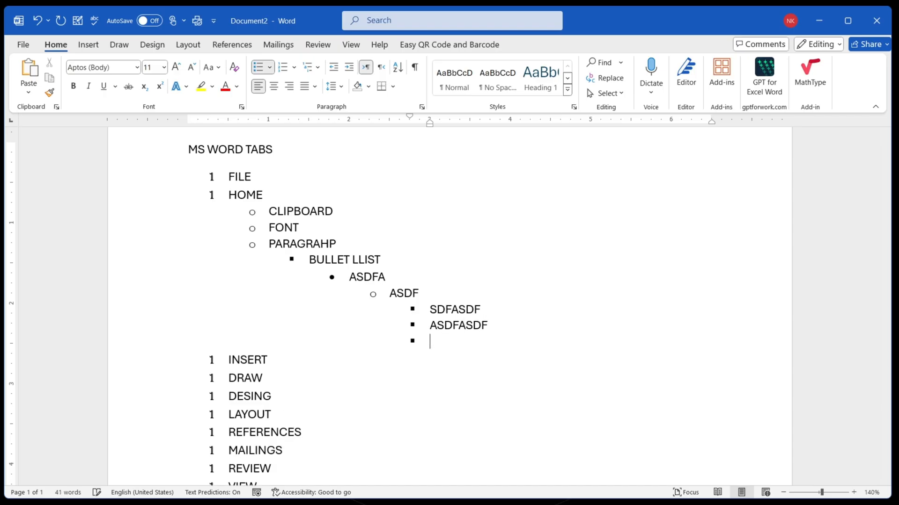
key(shift+Tab)
text(ASFASDF)
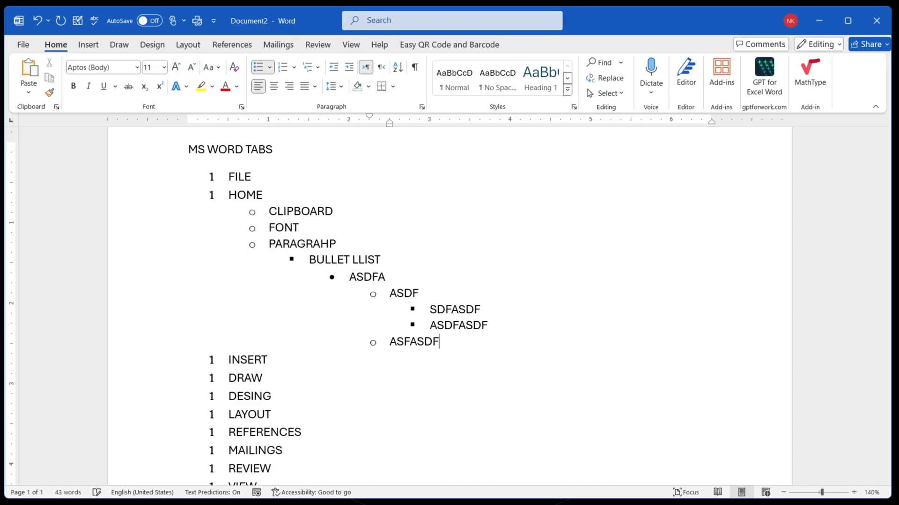
- Below ASFASDF, add the items ASDFASDF, ASDFASDF and ASDFASD, each promoted one list level above the previous
key(Return)
key(shift+Tab)
text(ASDFASDF)
key(Return)
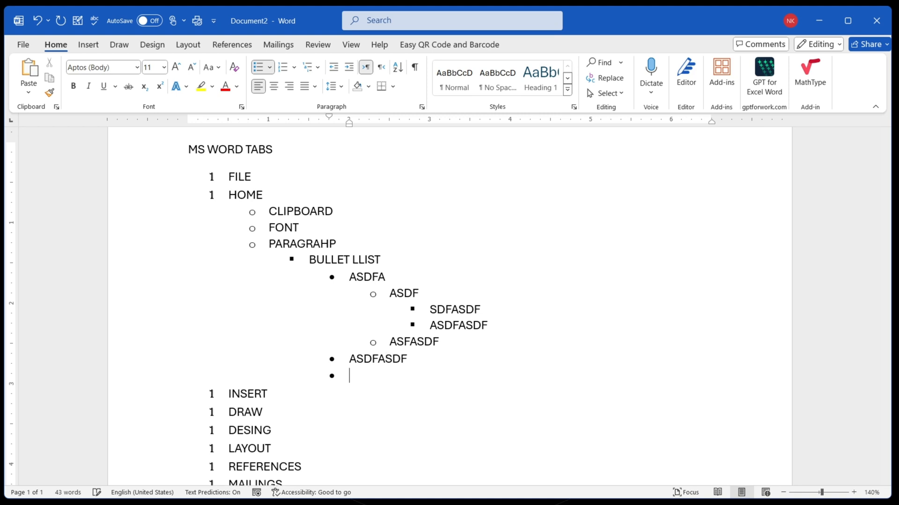
key(shift+Tab)
text(ASDFASDF)
key(Return)
key(shift+Tab)
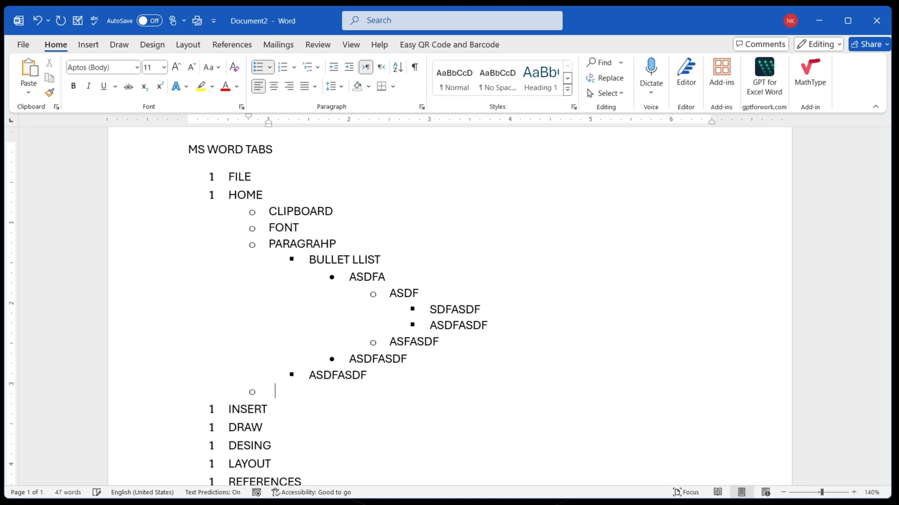
text(ASDFASD)
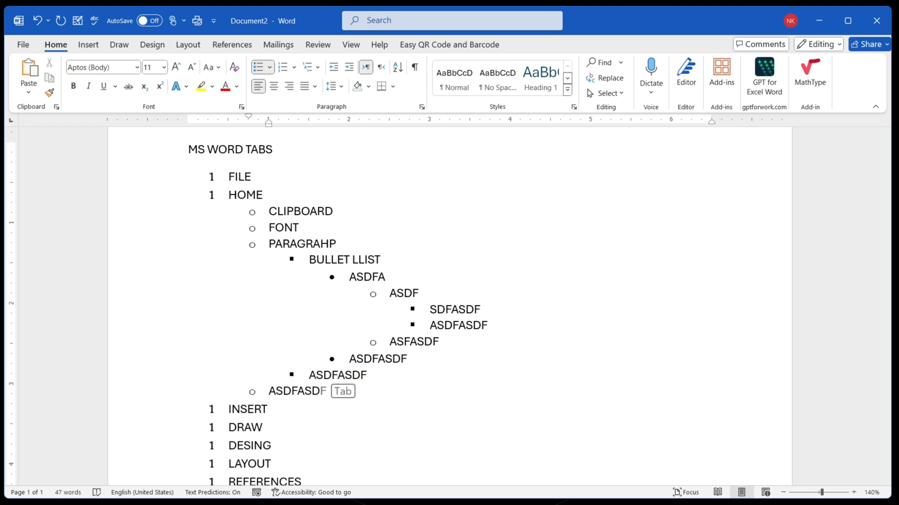
- Examine the list level options offered for the ASDFASD item in the bullet gallery
scroll(491, 266, down, 2)
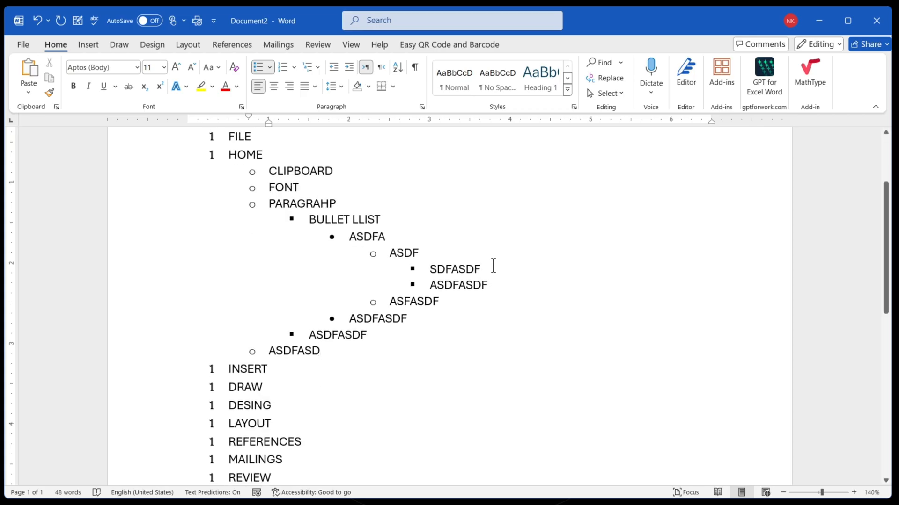
scroll(513, 295, up, 2)
scroll(514, 294, down, 2)
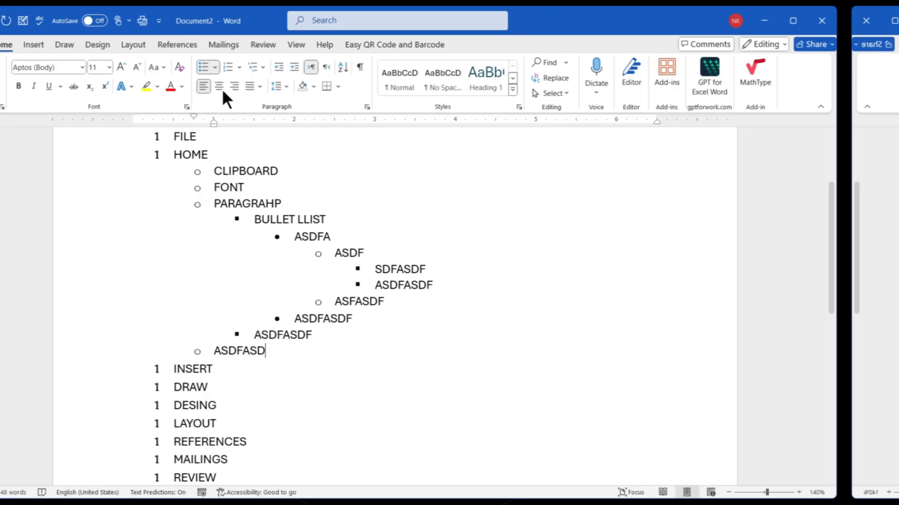
click(266, 67)
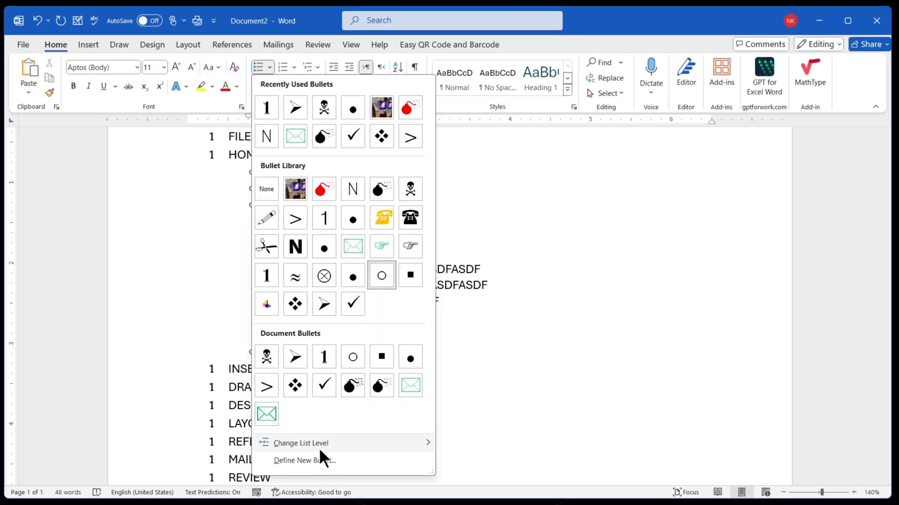
mouse_move(334, 445)
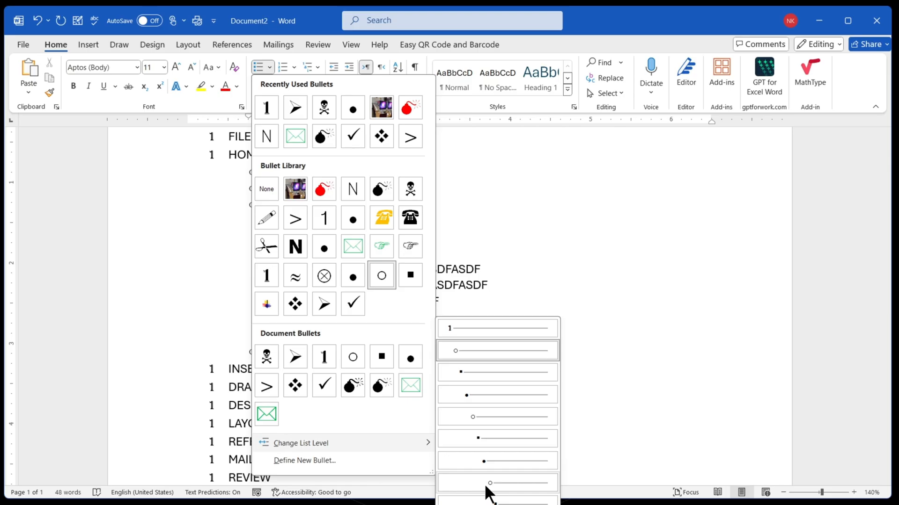
key(Escape)
- Examine the nested items from HOME through PARAGRAHP and BULLET LLIST down to SDFASDF, level by level
drag(227, 154, 419, 254)
double_click(461, 271)
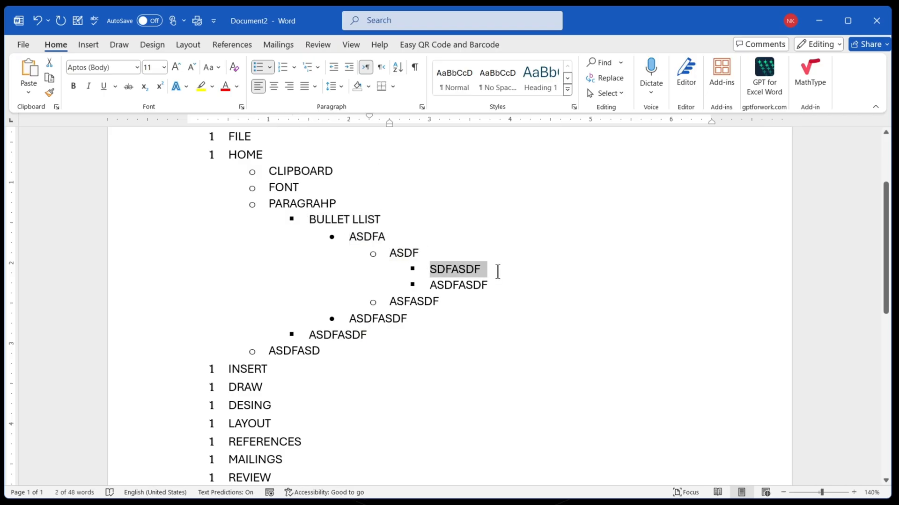
click(499, 271)
drag(268, 203, 345, 202)
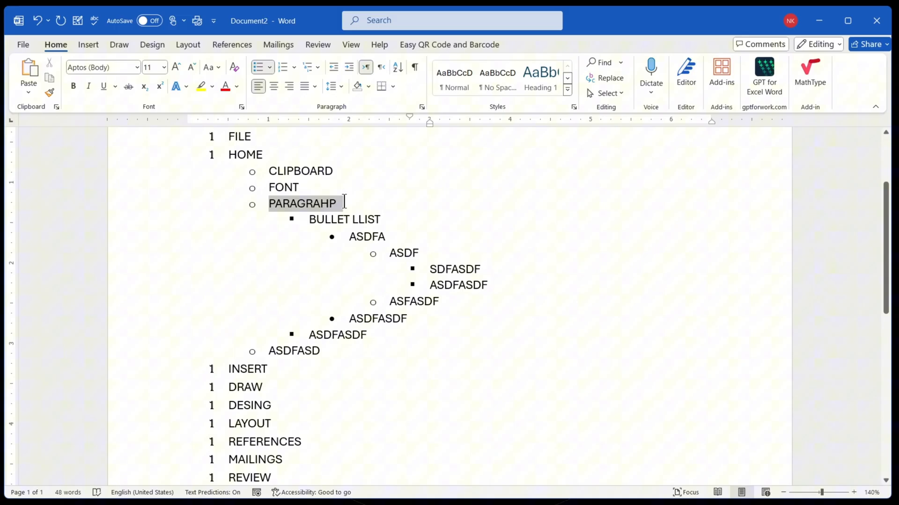
click(431, 269)
double_click(473, 269)
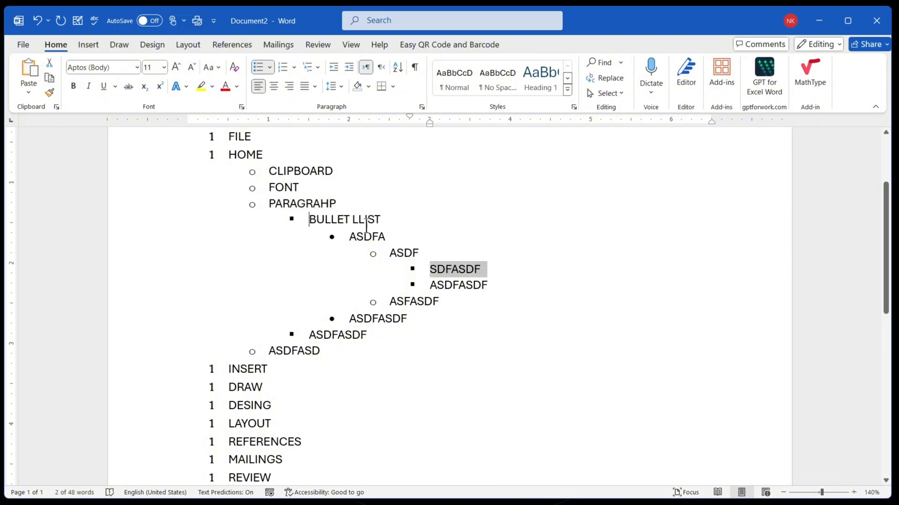
drag(309, 218, 425, 252)
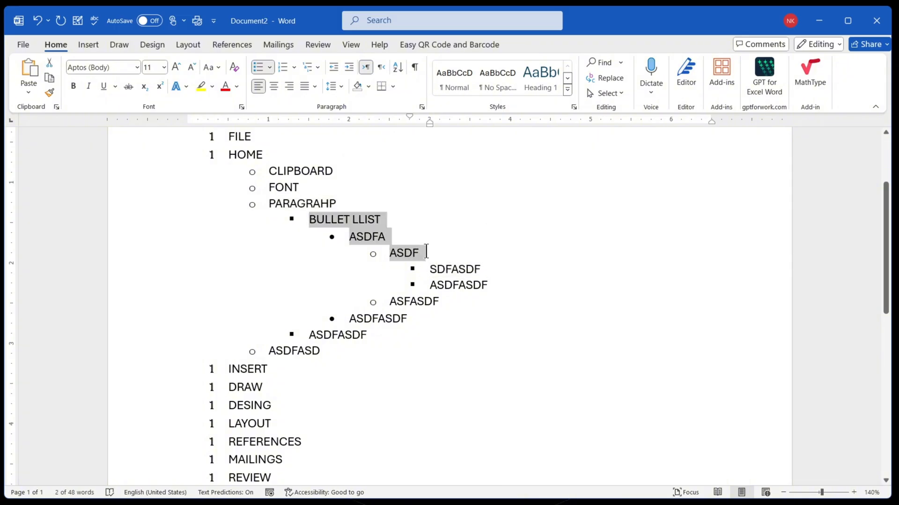
click(228, 157)
mouse_move(227, 156)
mouse_down()
mouse_move(272, 169)
mouse_move(497, 279)
mouse_move(297, 177)
mouse_move(387, 223)
mouse_move(422, 255)
mouse_move(491, 275)
mouse_up()
click(492, 275)
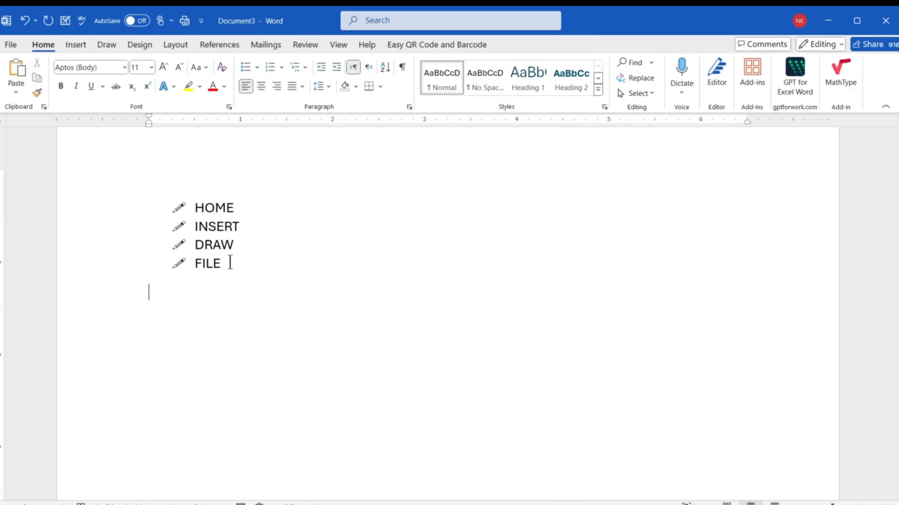
- In Document3, select the list items HOME, INSERT, DRAW and FILE and start defining a new bullet for them
drag(252, 274, 206, 213)
click(252, 274)
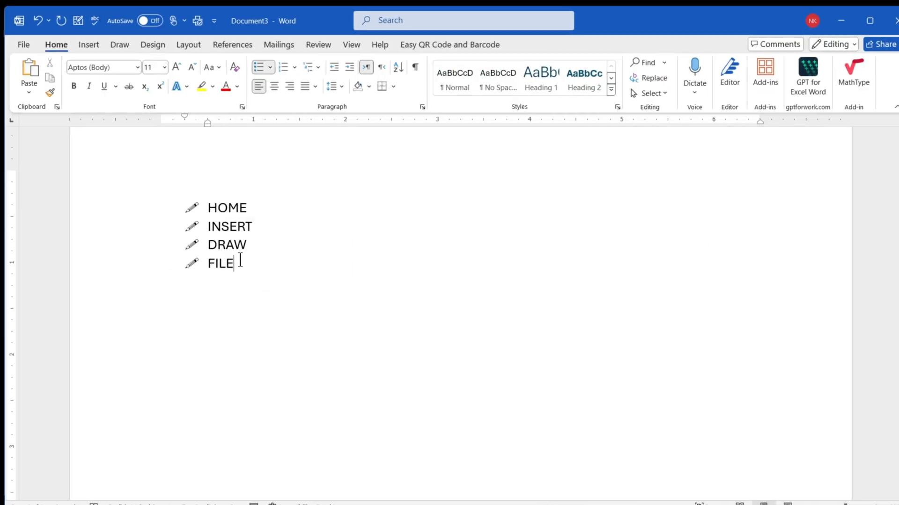
drag(252, 274, 206, 216)
click(270, 68)
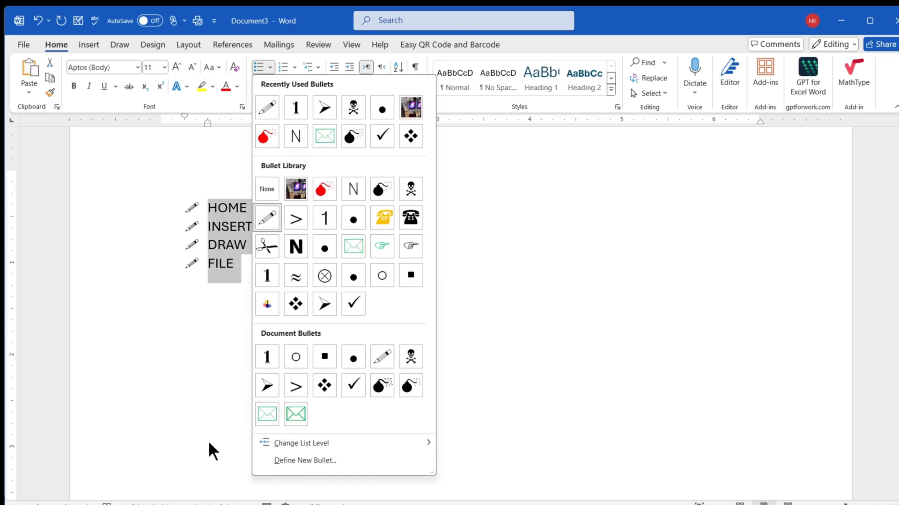
click(317, 460)
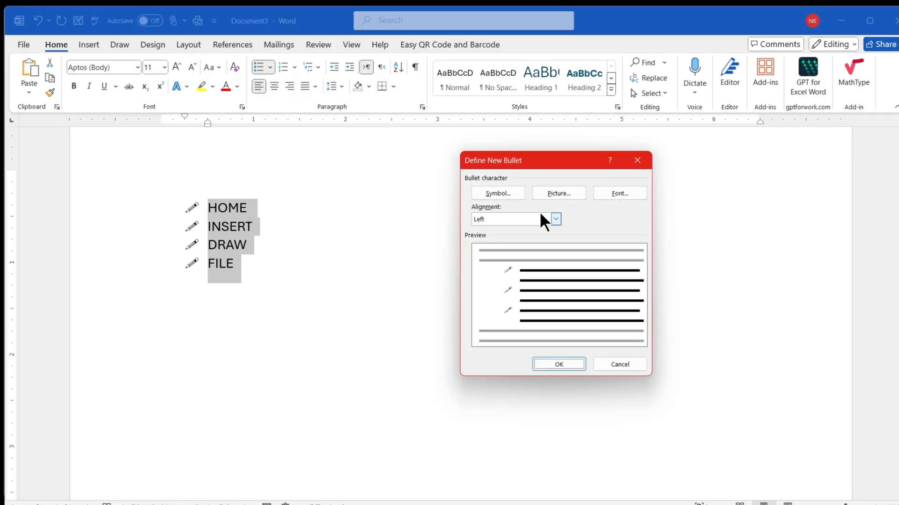
key(ctrl+2)
mouse_move(466, 212)
mouse_down()
mouse_move(560, 234)
mouse_move(562, 227)
mouse_up()
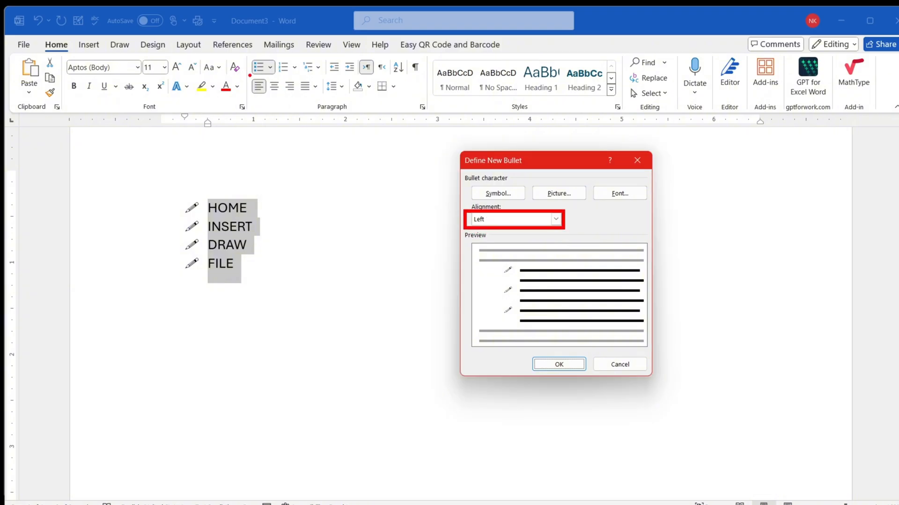
mouse_move(250, 75)
mouse_down()
mouse_move(314, 103)
mouse_move(323, 97)
mouse_up()
key(ctrl+z)
key(ctrl+z)
mouse_move(472, 184)
mouse_down()
mouse_move(520, 203)
mouse_move(585, 203)
mouse_up()
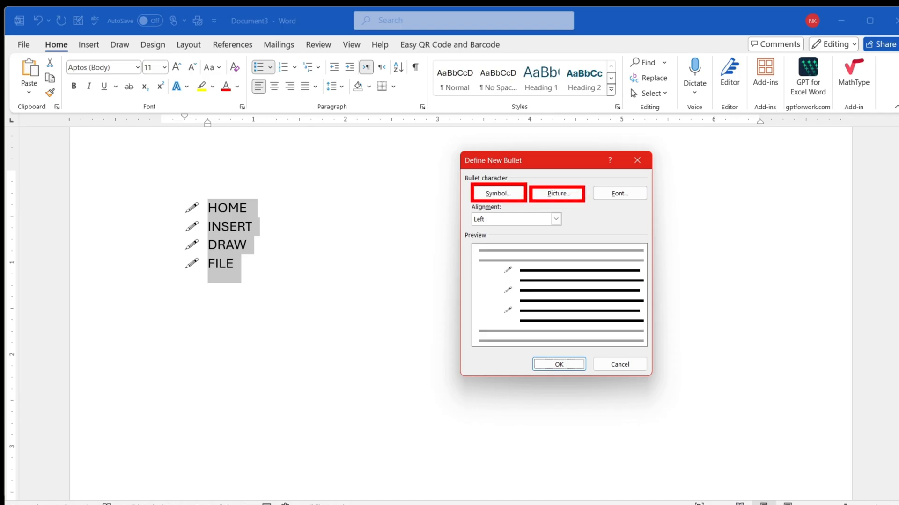
drag(178, 197, 220, 254)
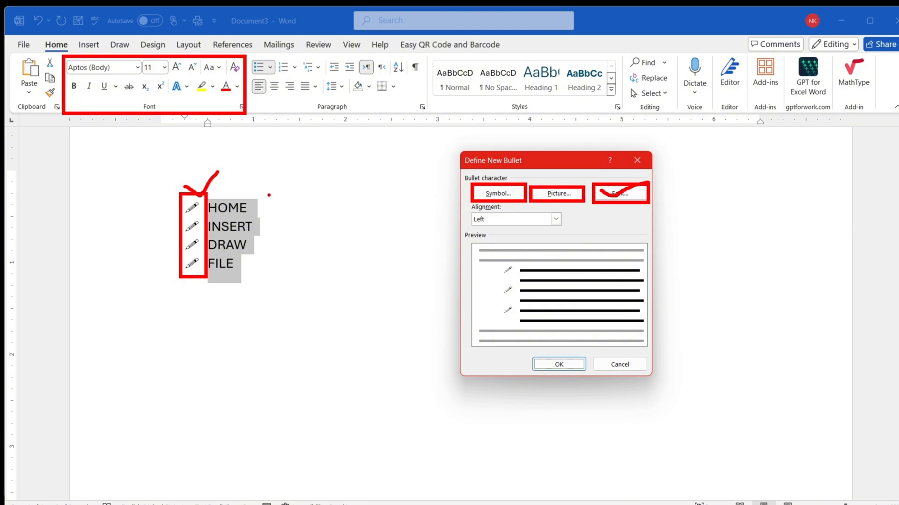
- Define the Wingdings bomb symbol, character code 77, as the new bullet for the selected list
click(495, 193)
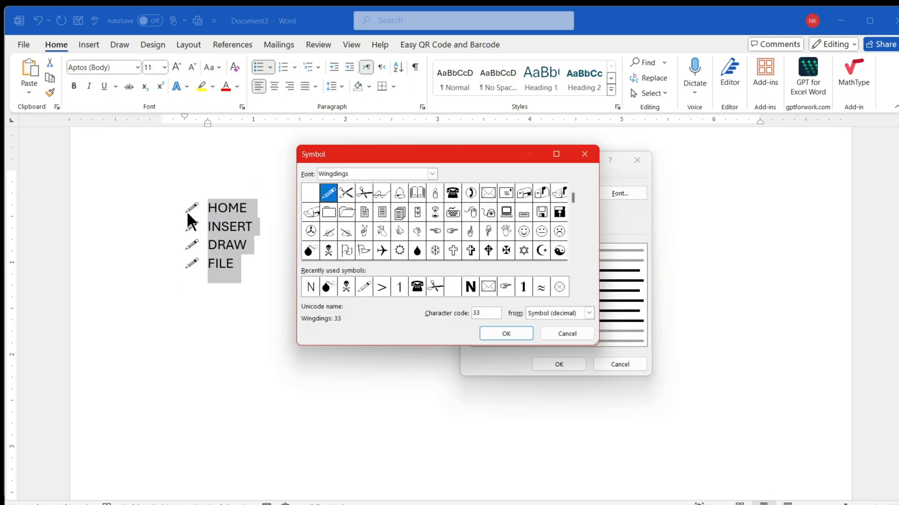
click(308, 252)
click(490, 331)
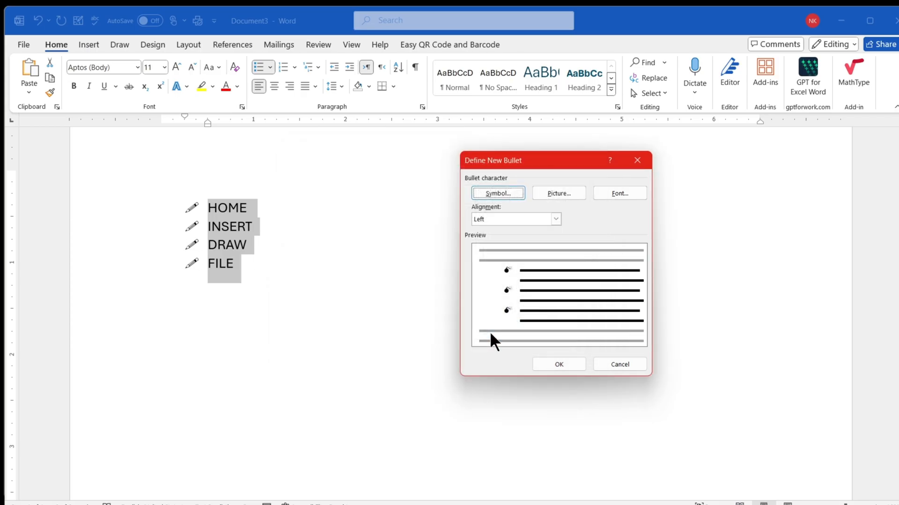
click(554, 364)
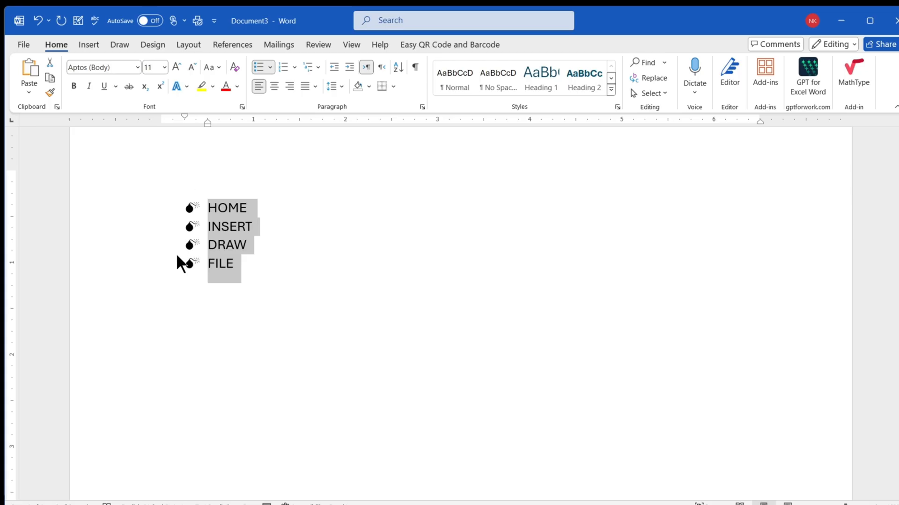
- Browse the bullet symbols available in the Wingdings, Wandohope and Abadi Extra Light fonts
click(271, 67)
click(303, 461)
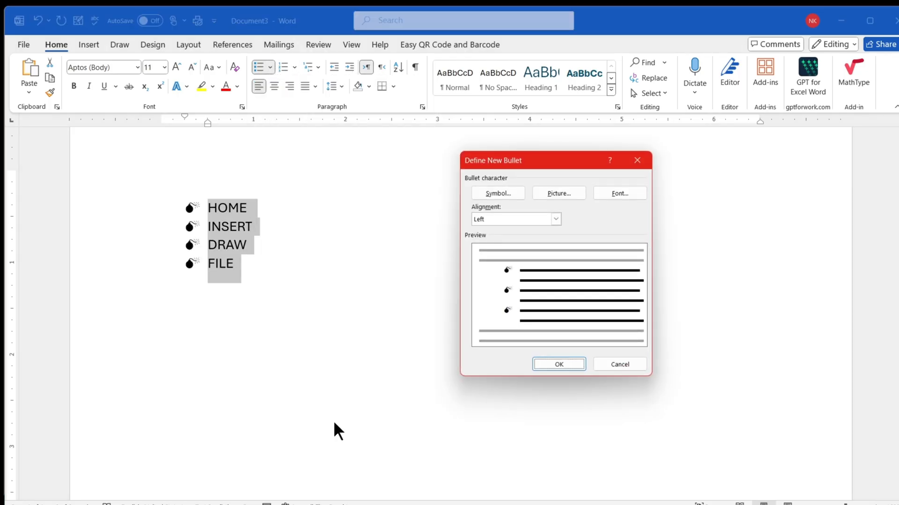
click(511, 194)
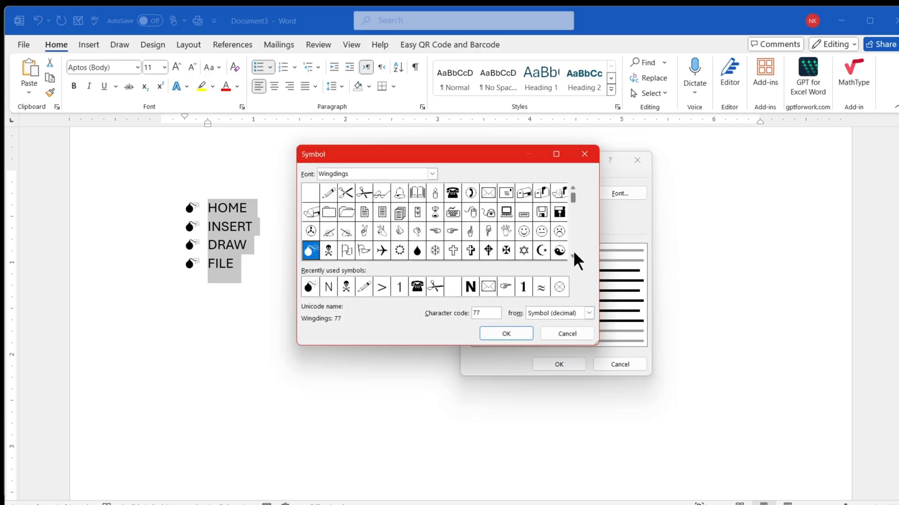
scroll(572, 256, down, 8)
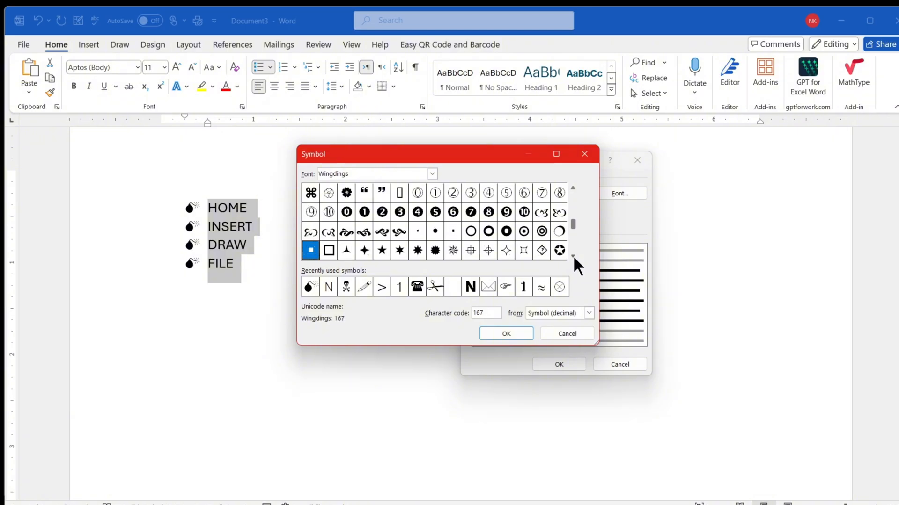
scroll(573, 255, down, 2)
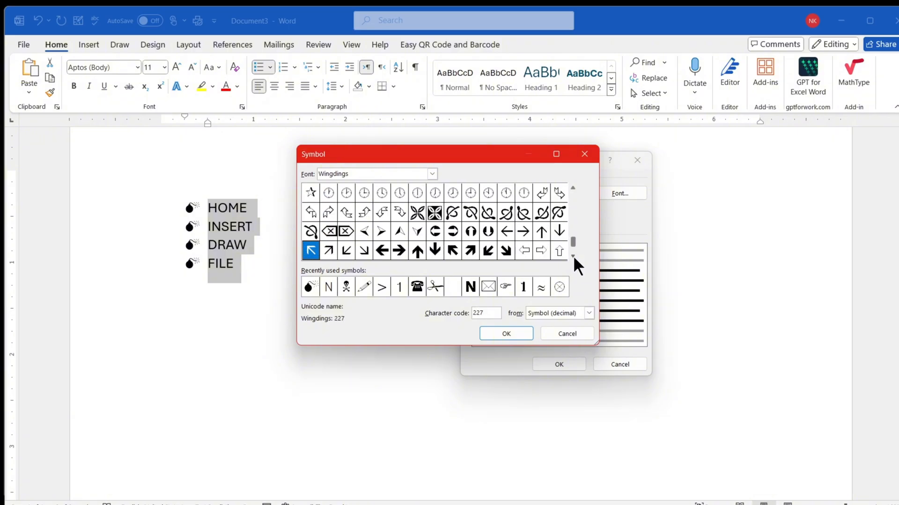
click(431, 174)
click(361, 203)
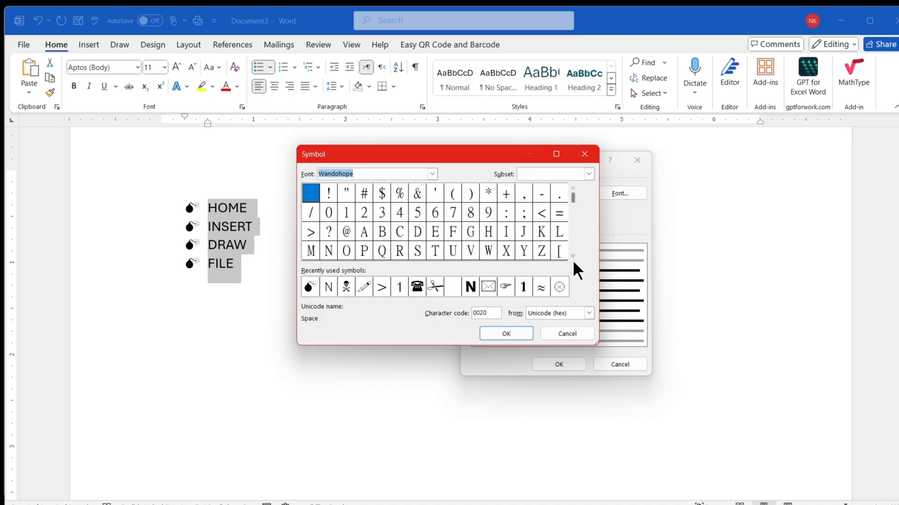
scroll(571, 257, down, 6)
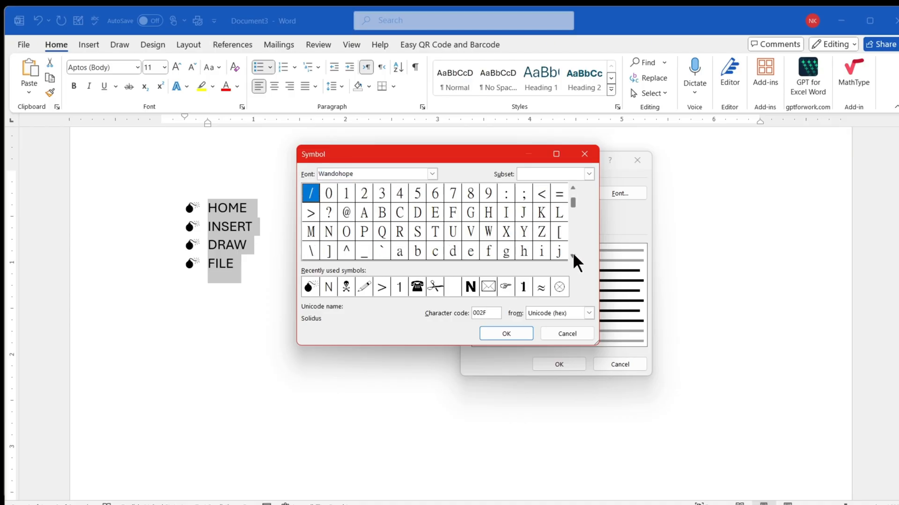
click(432, 173)
drag(433, 223, 417, 200)
click(380, 209)
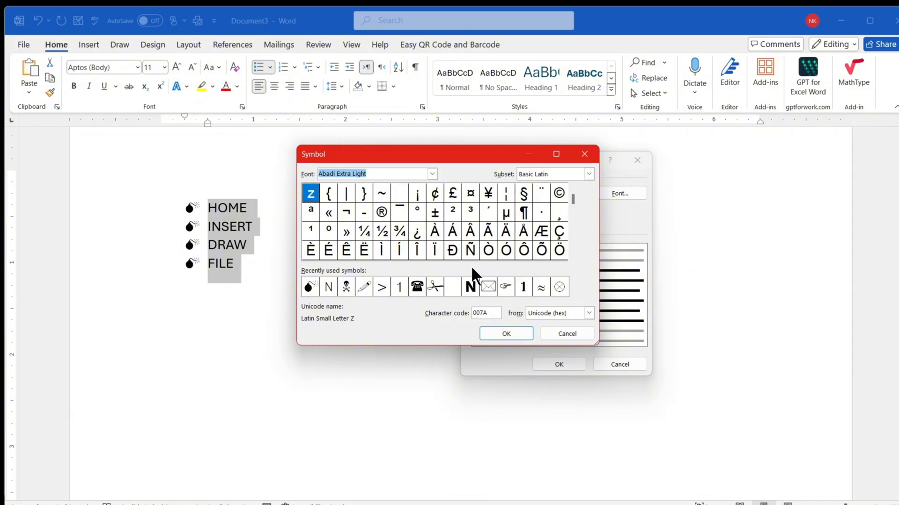
drag(444, 220, 462, 240)
drag(277, 59, 300, 76)
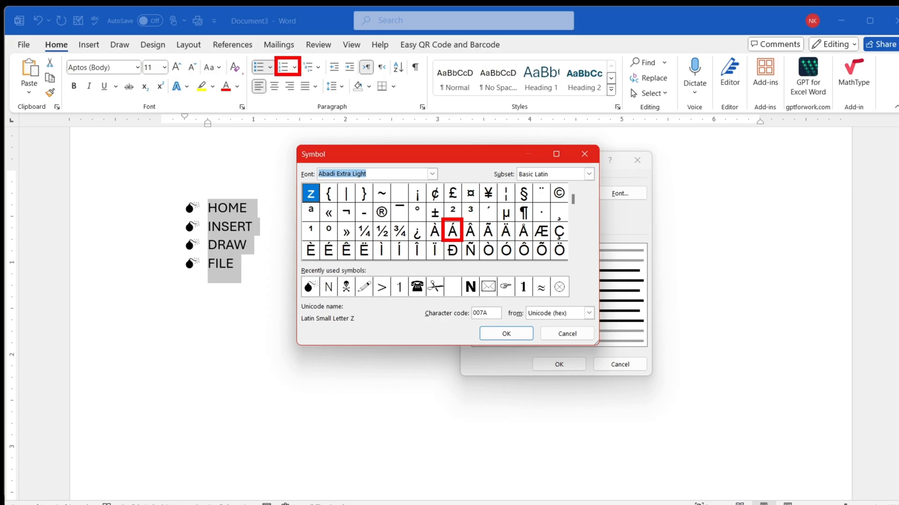
drag(248, 56, 272, 77)
drag(358, 243, 373, 261)
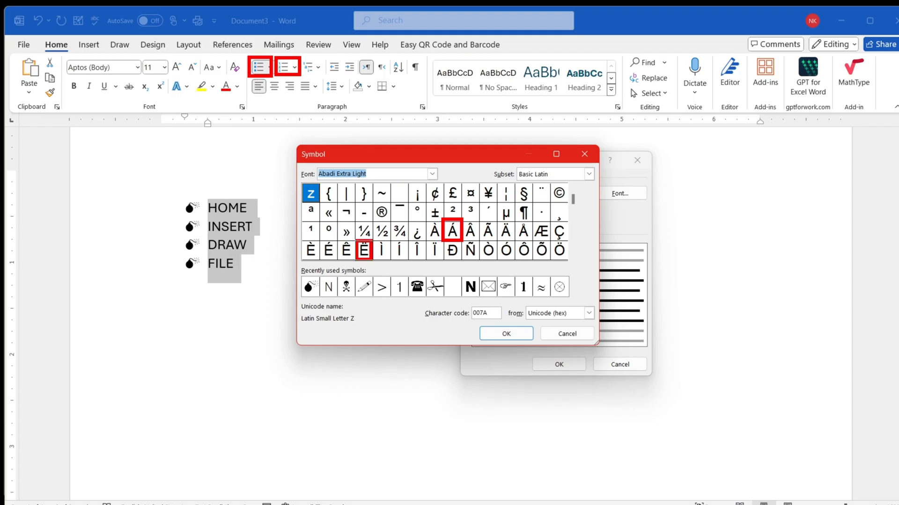
mouse_move(192, 191)
mouse_down()
mouse_move(171, 239)
mouse_move(204, 283)
mouse_up()
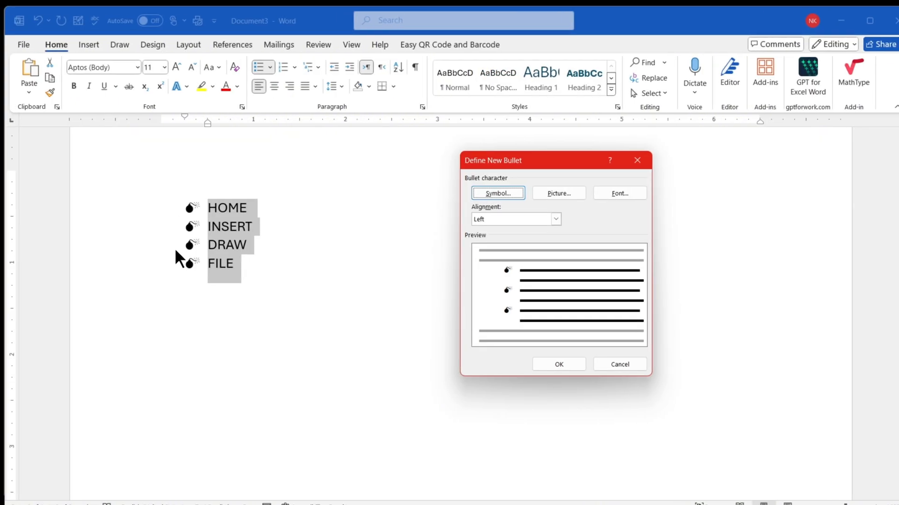
- Examine the font settings for the bullet character and leave the new bullet definition without applying changes
click(610, 194)
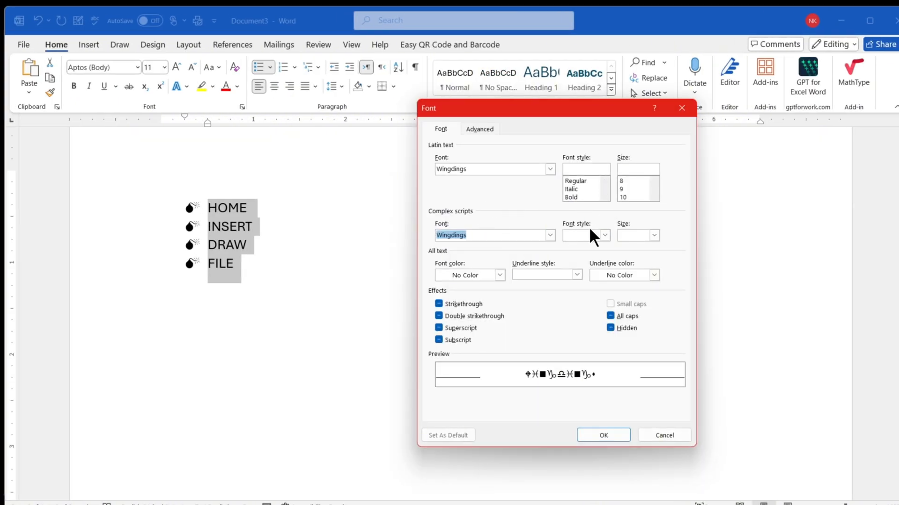
click(684, 107)
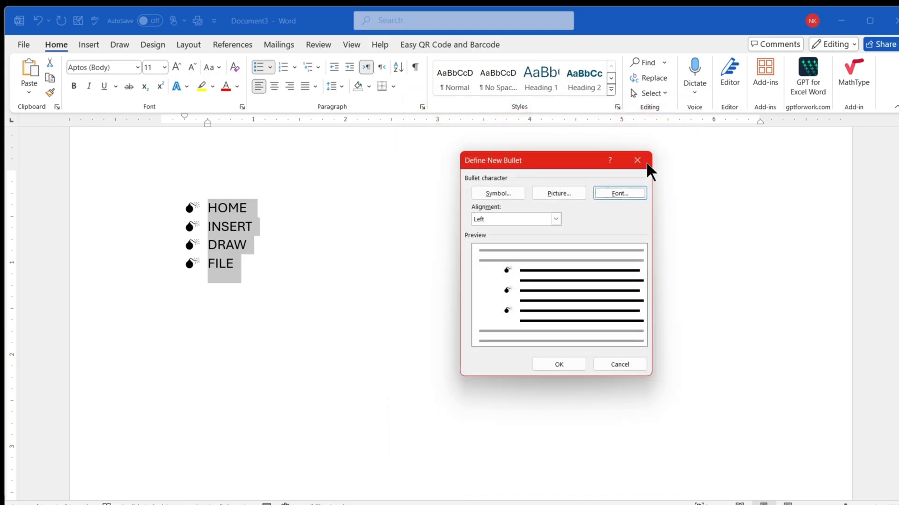
click(636, 160)
- Apply a red font color to the HOME, INSERT, DRAW and FILE items together with their bullets
drag(243, 265, 205, 199)
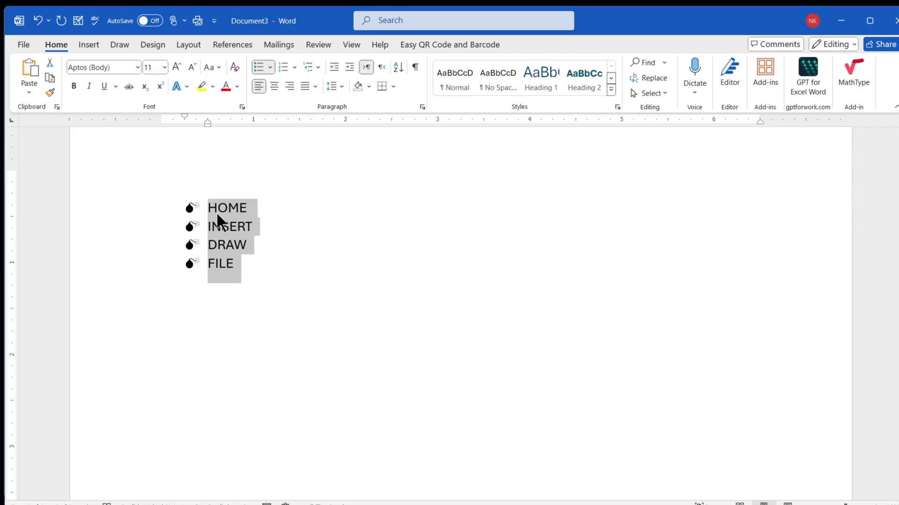
click(225, 88)
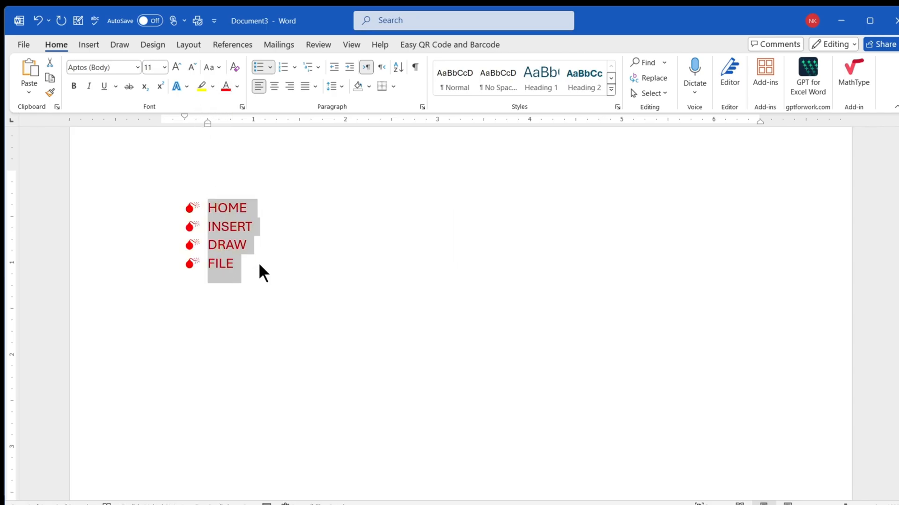
- Undo the red font color on the list and select only the bomb bullets of its items
key(ctrl+z)
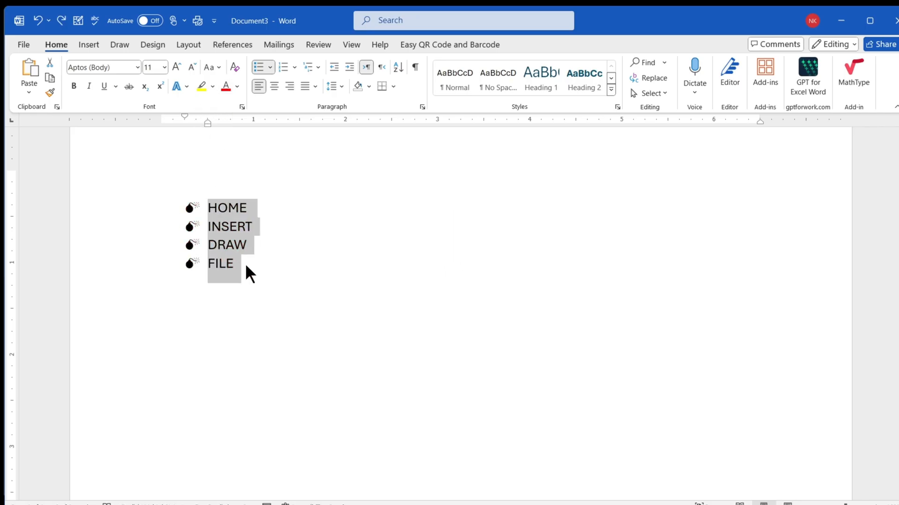
click(247, 268)
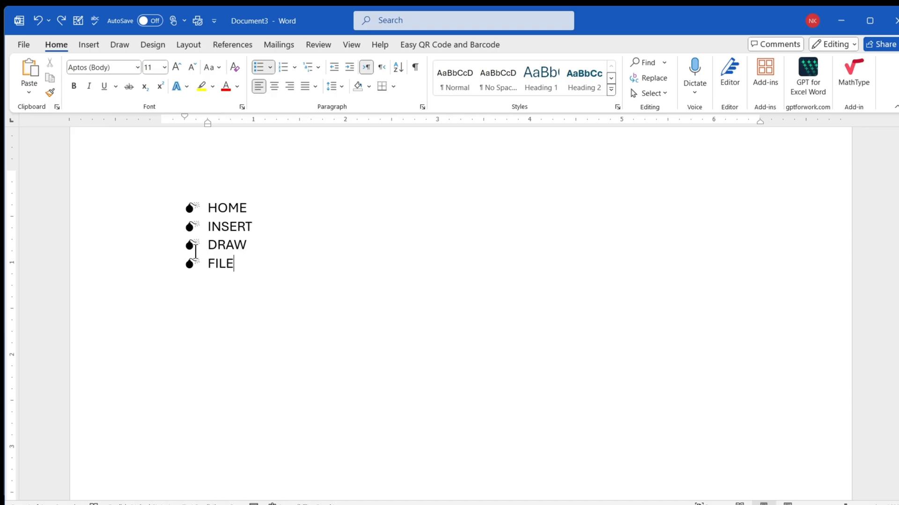
click(190, 208)
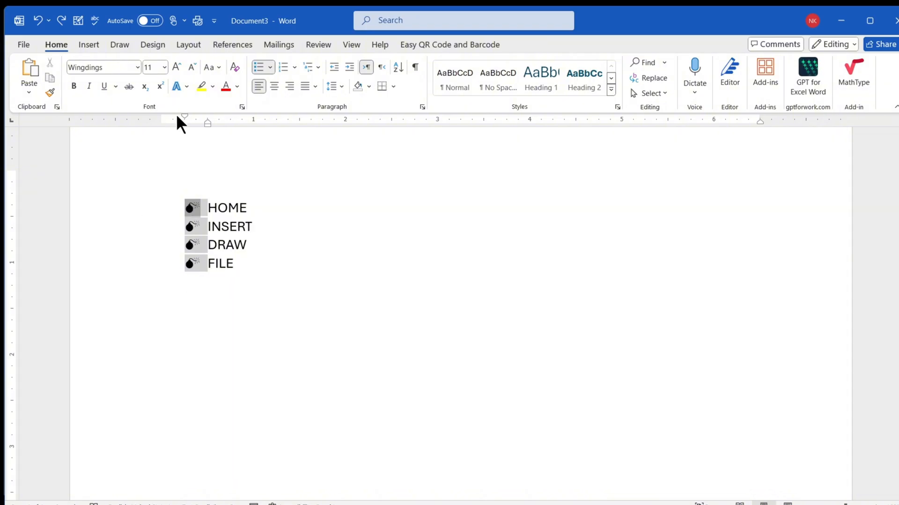
- Try bold, italic and underline in turn on the bomb bullets, removing each format again
click(74, 86)
click(73, 86)
click(89, 86)
click(88, 86)
click(103, 87)
click(103, 86)
- Enlarge the selected bomb bullets to font size 14 and apply a purple-outlined text effect to them
click(176, 67)
click(176, 67)
scroll(182, 176, up, 10)
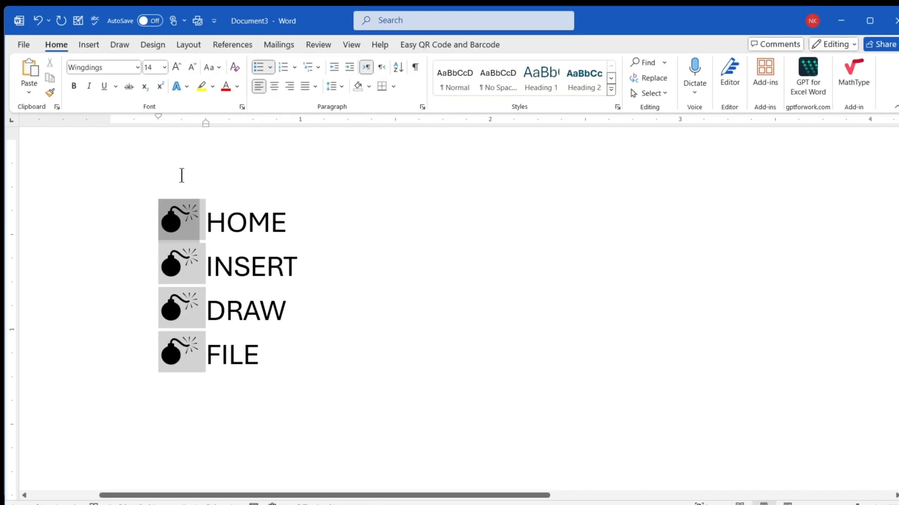
click(178, 87)
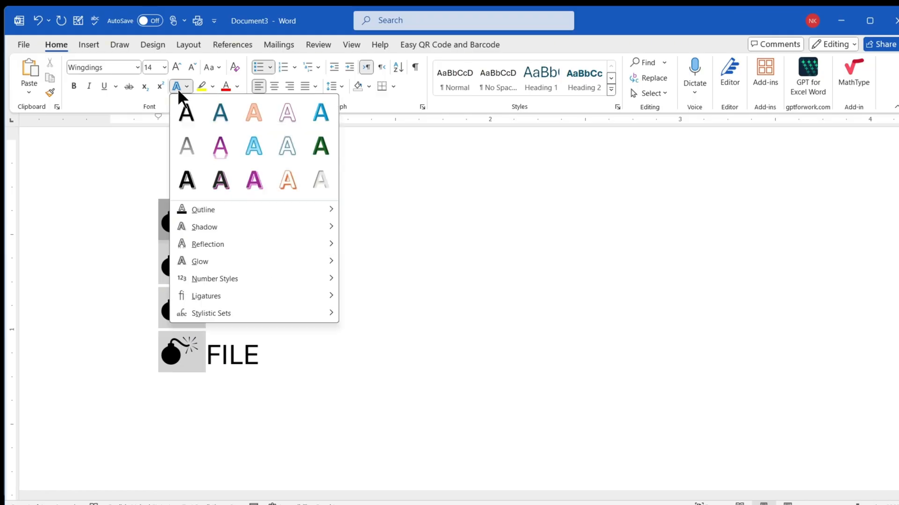
click(255, 186)
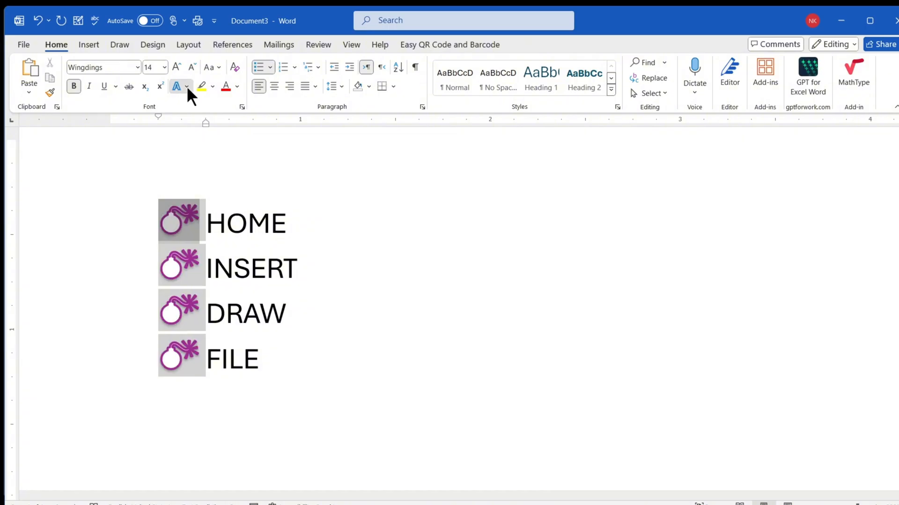
click(186, 86)
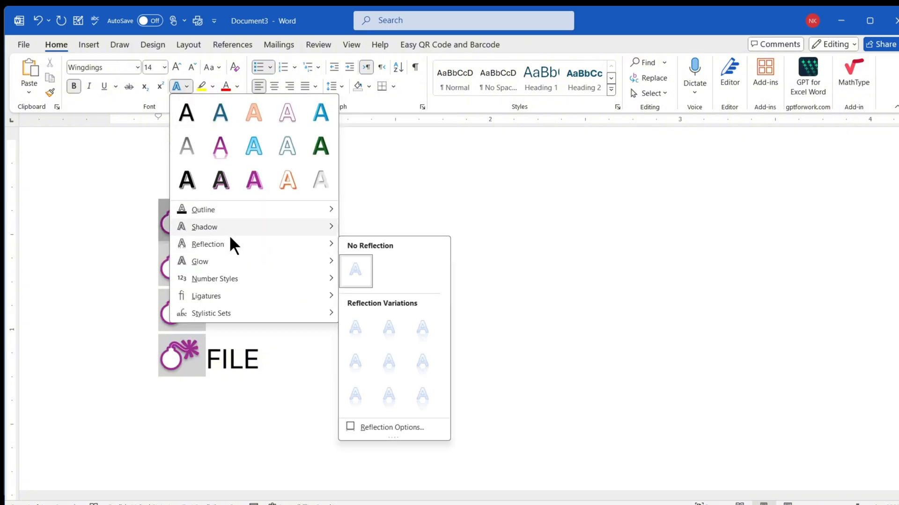
click(143, 100)
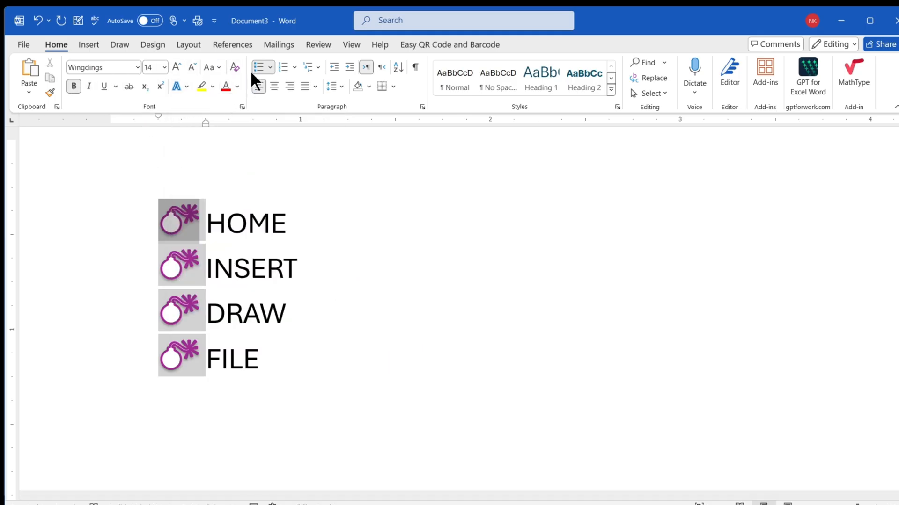
- Examine the font color and underline style settings for a new bullet character, leaving without applying changes
click(269, 66)
click(318, 417)
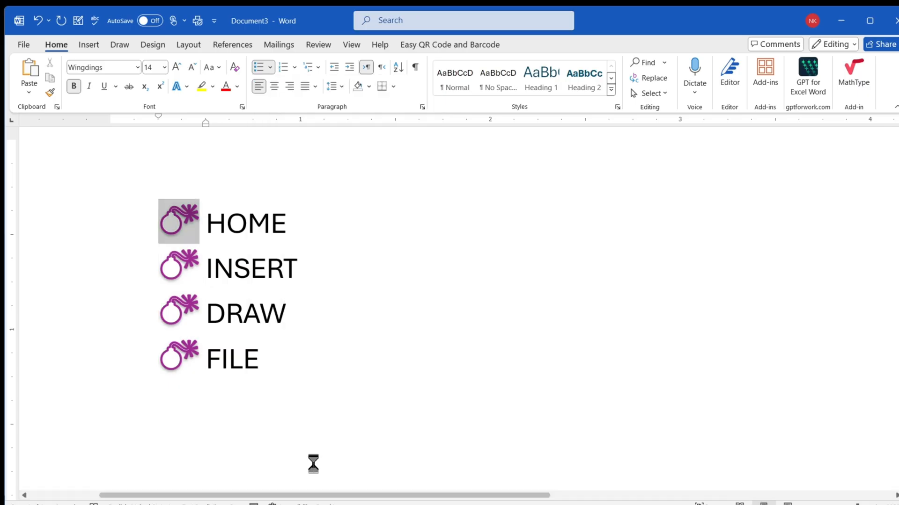
click(619, 192)
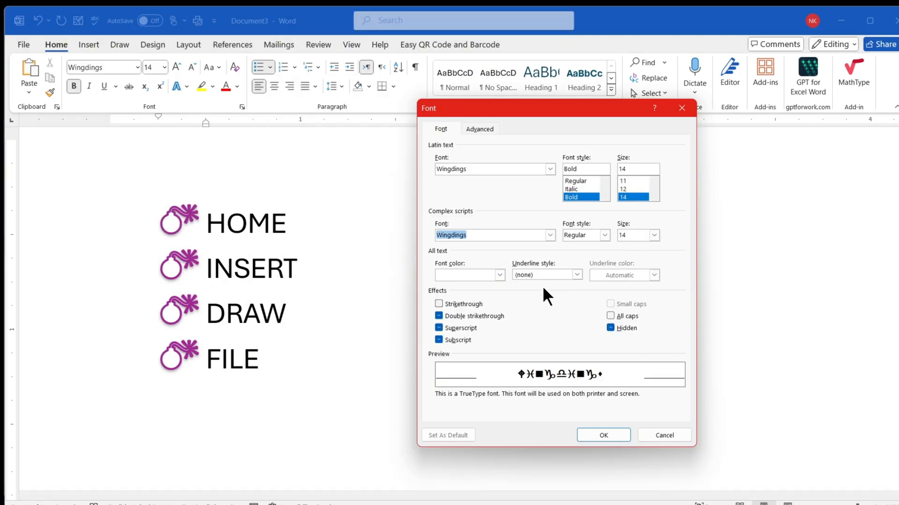
click(499, 275)
click(497, 274)
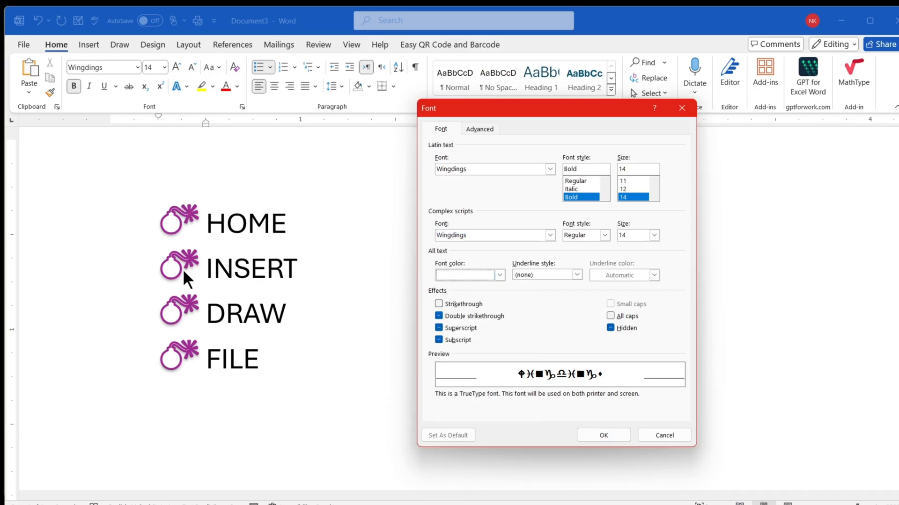
click(572, 273)
click(572, 273)
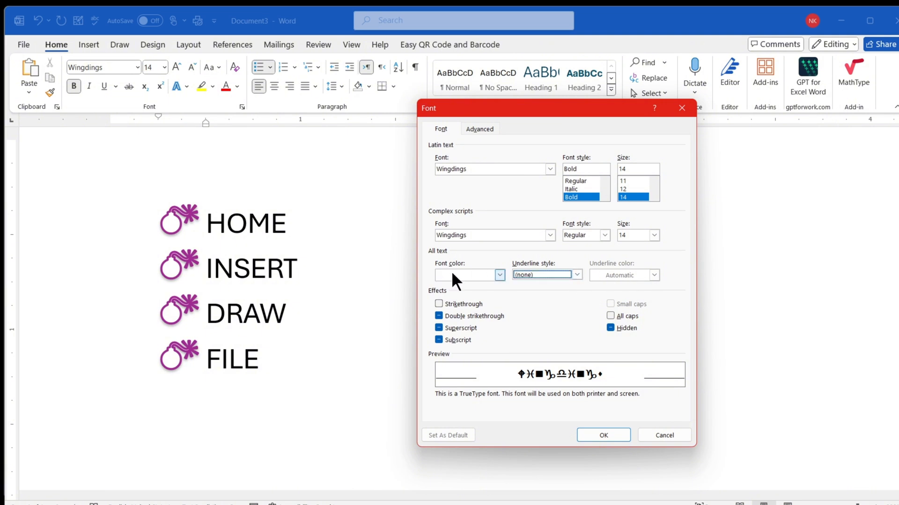
key(Escape)
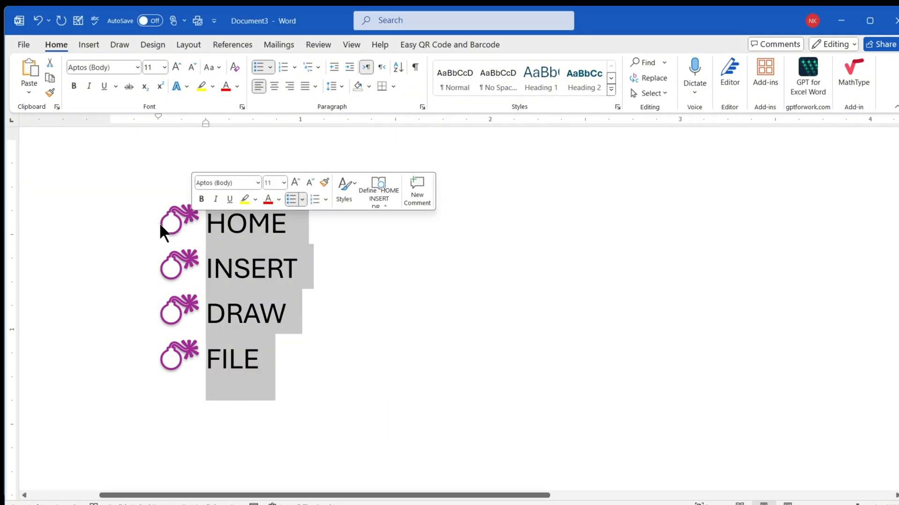
- Start defining a picture bullet for the whole list and search Bing images for "MS WORD"
click(269, 69)
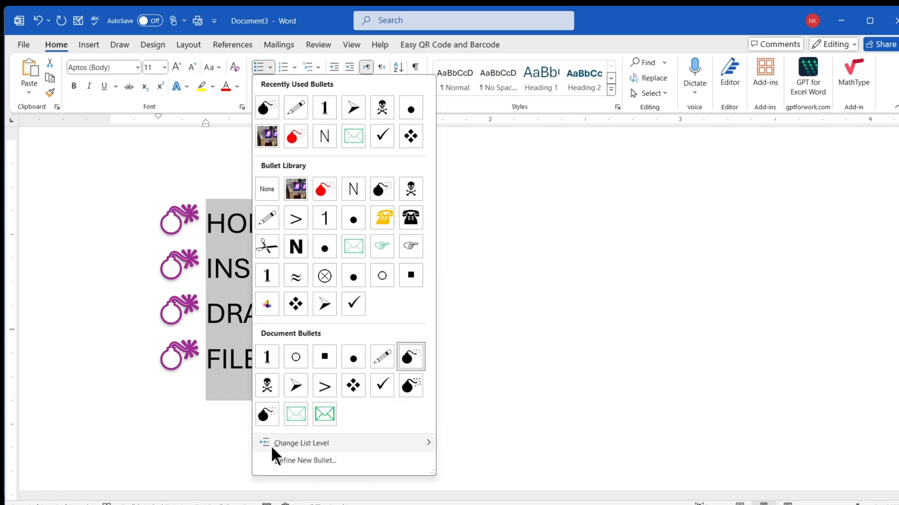
click(298, 461)
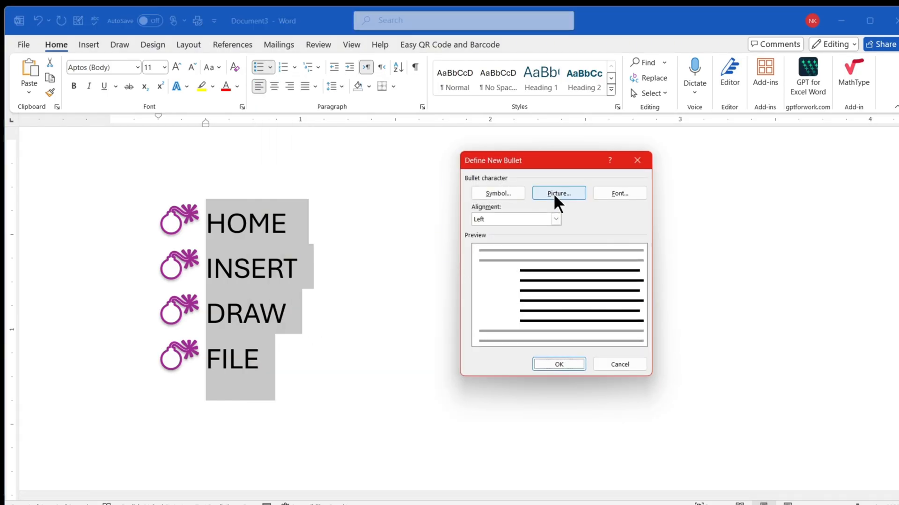
click(554, 194)
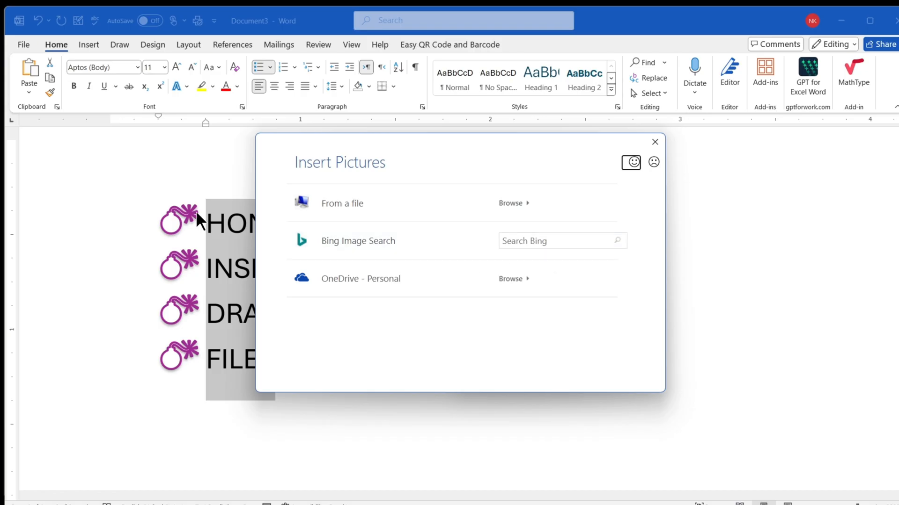
click(525, 242)
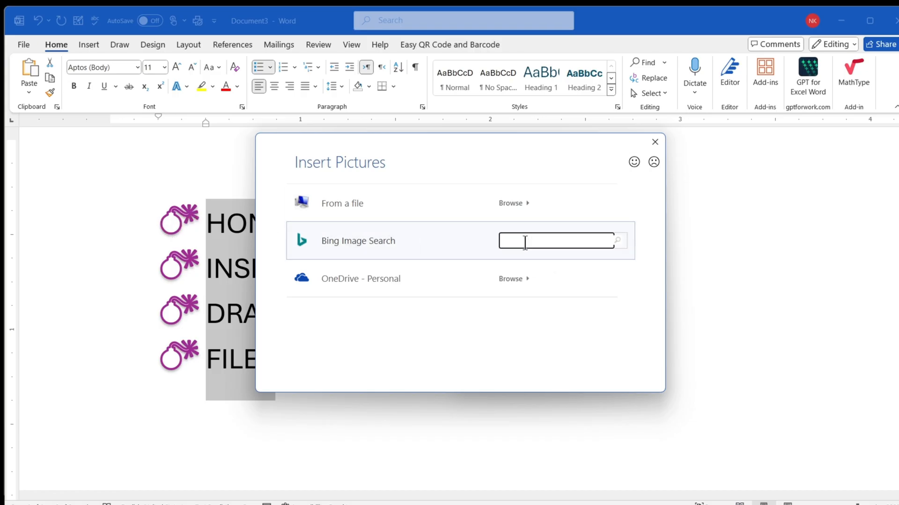
text(MS WORD)
key(Return)
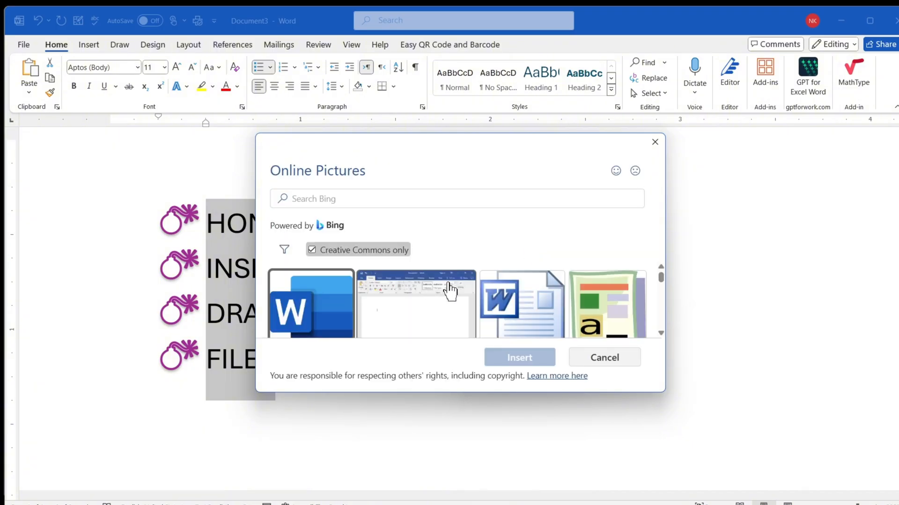
- Insert the blue Word logo picture from the image results and apply it as the list's bullet
scroll(445, 295, down, 2)
click(305, 287)
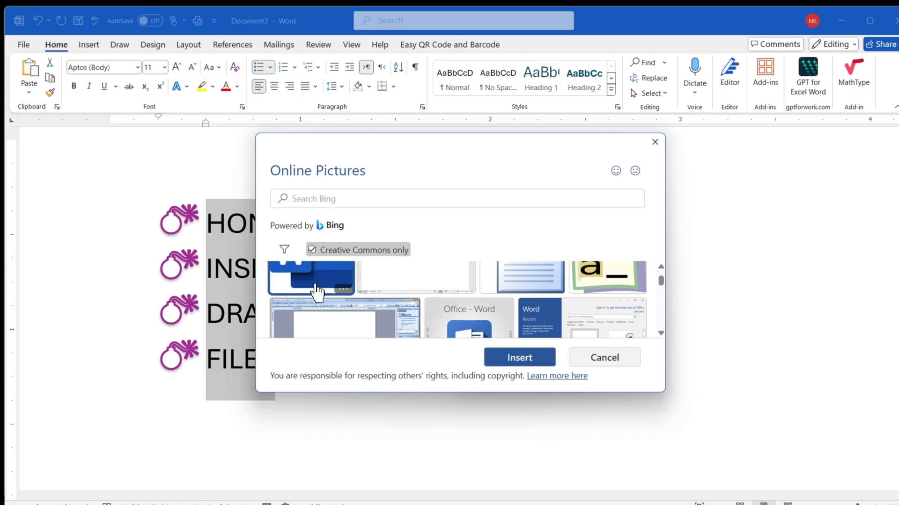
click(551, 365)
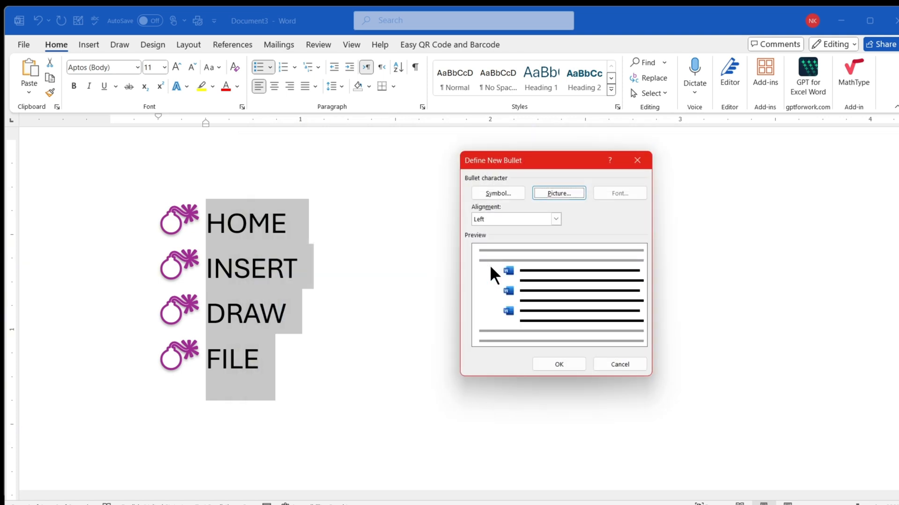
click(559, 364)
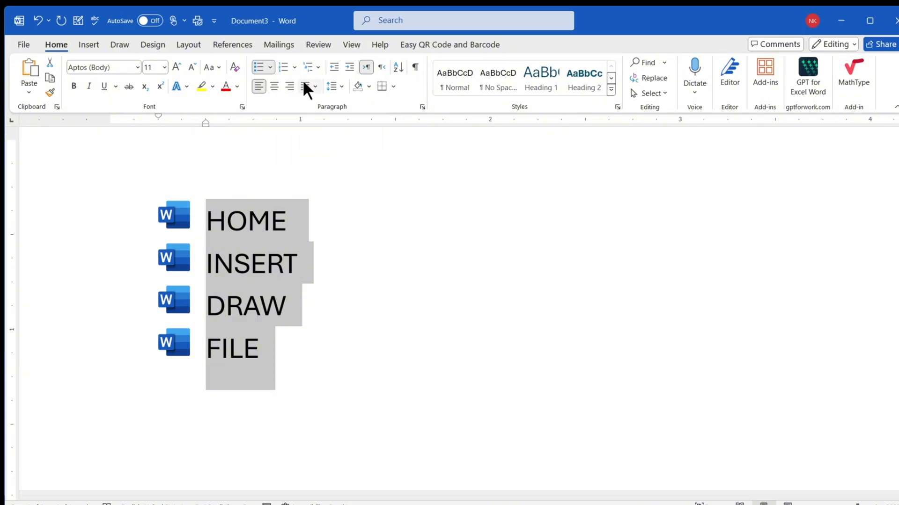
- Number the HOME, INSERT, DRAW and FILE items with the 1st., 2nd., 3rd. ordinal format
click(294, 67)
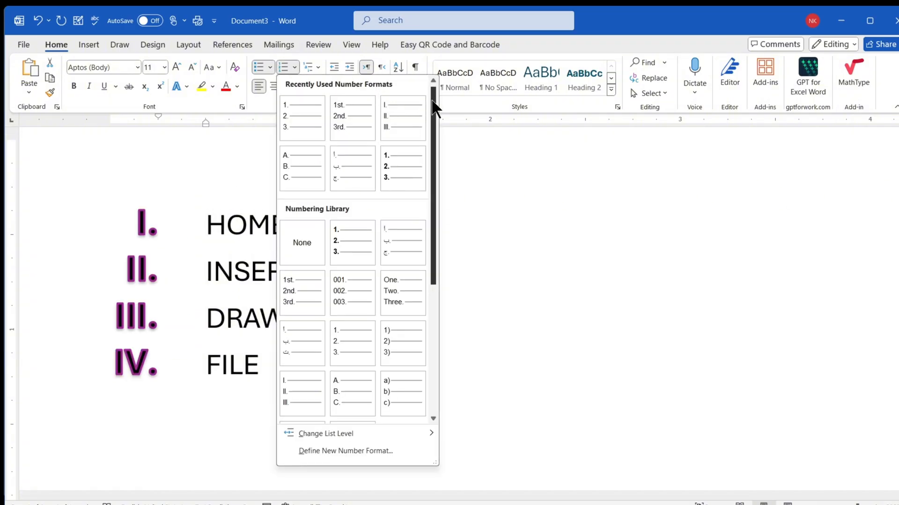
drag(430, 104, 424, 277)
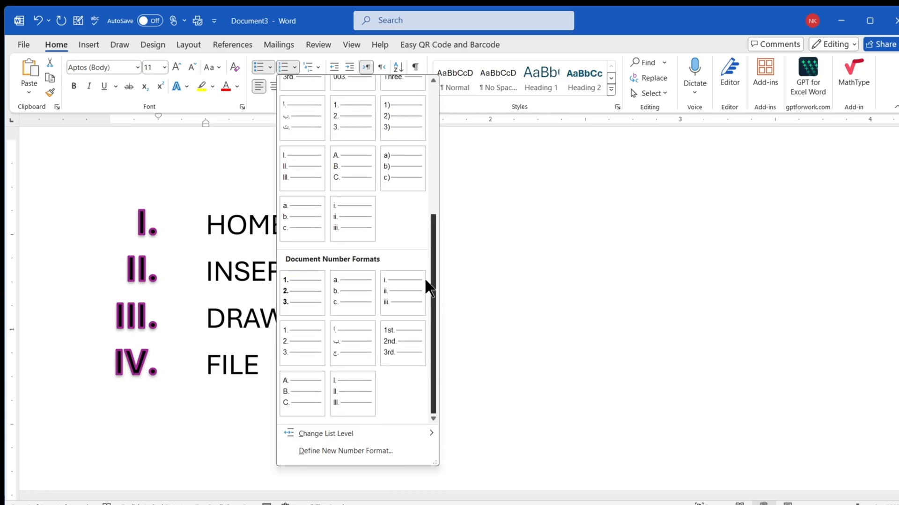
click(397, 339)
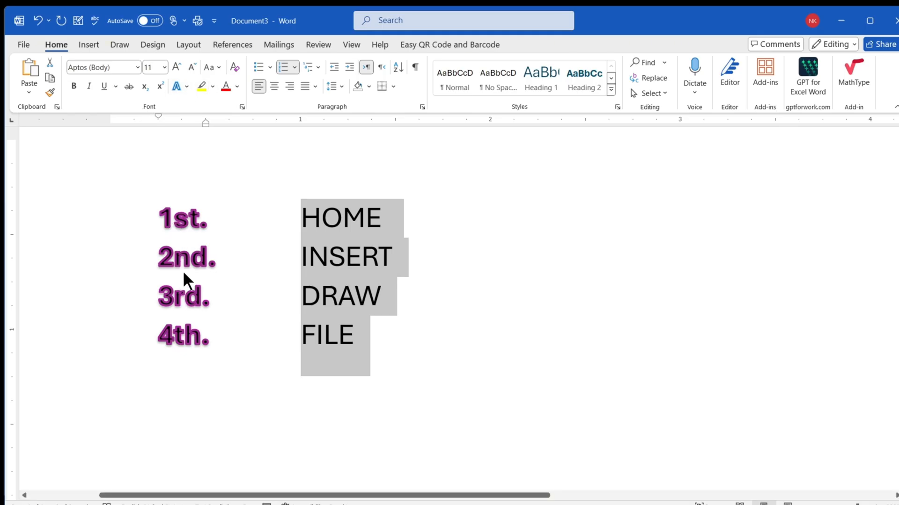
- Change the list's numbering to the Arabic letter format
click(296, 66)
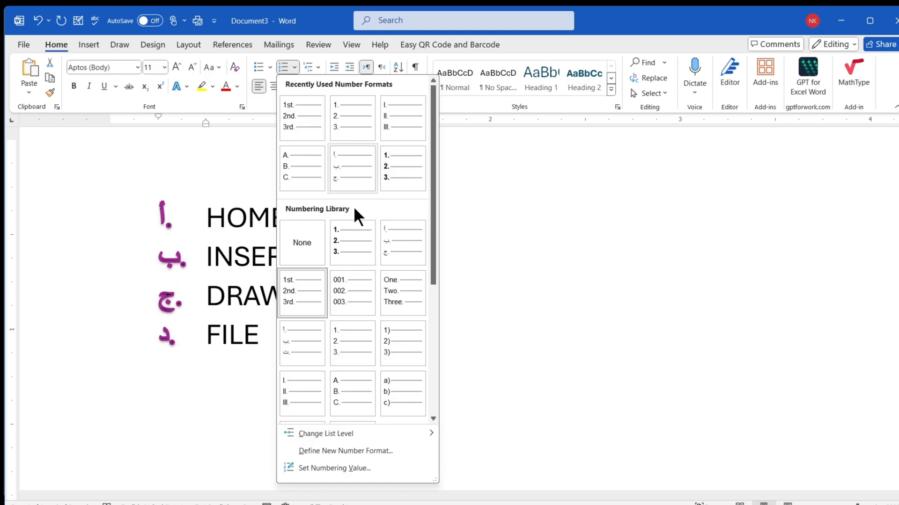
scroll(382, 205, down, 3)
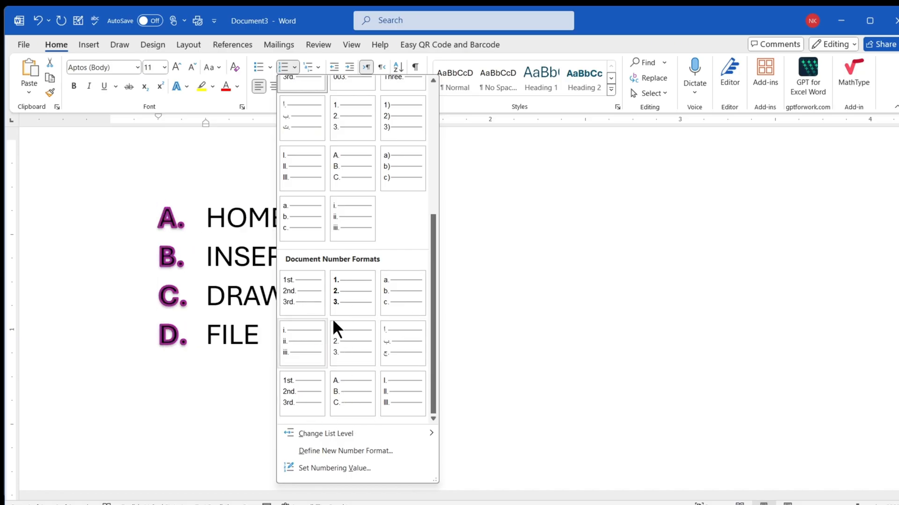
click(395, 338)
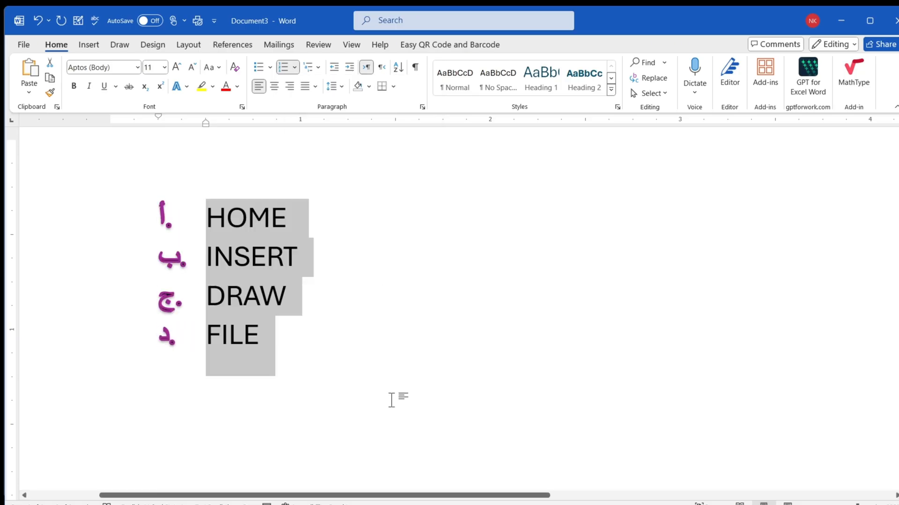
- Add an empty numbered item directly below HOME in the list
click(294, 67)
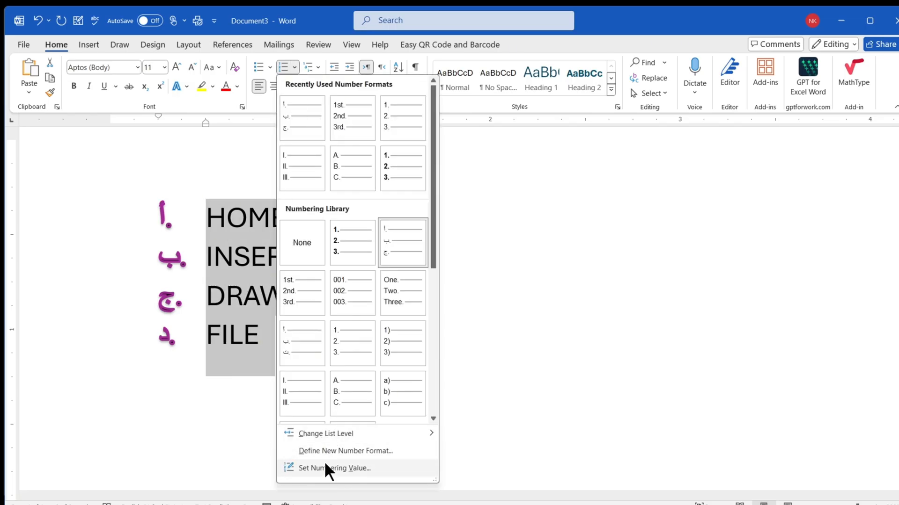
click(273, 222)
triple_click(273, 222)
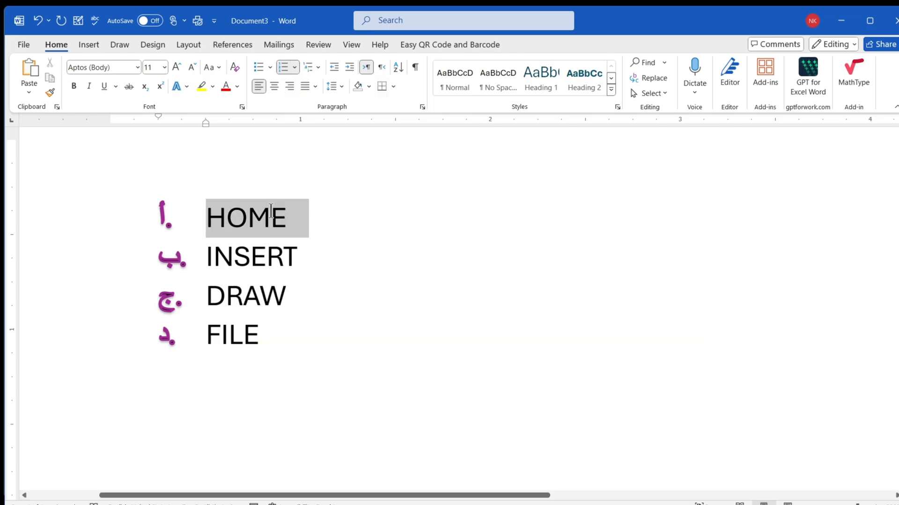
click(289, 218)
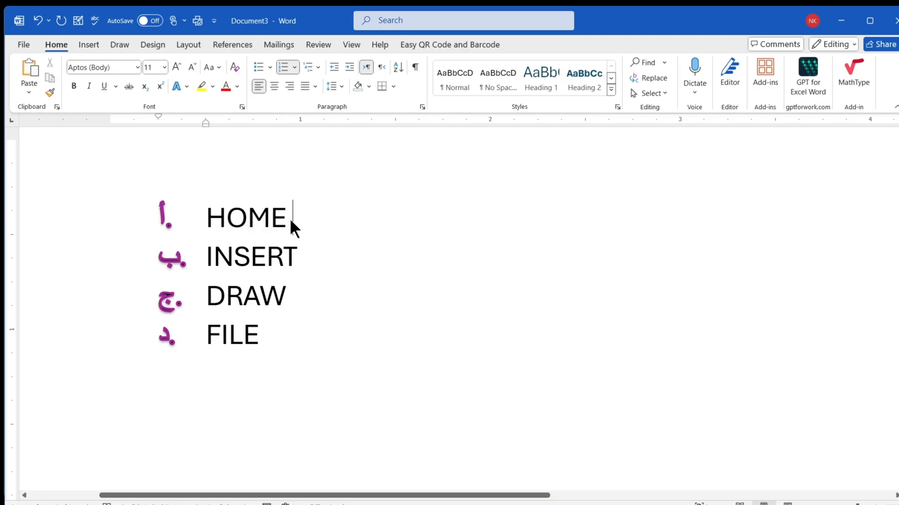
key(Return)
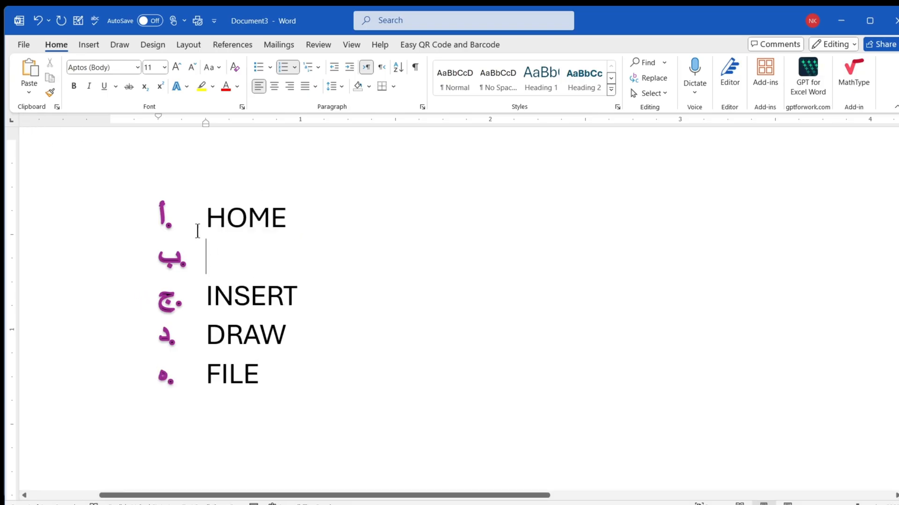
- Try the second list level on the empty item below HOME and undo the level change
click(294, 68)
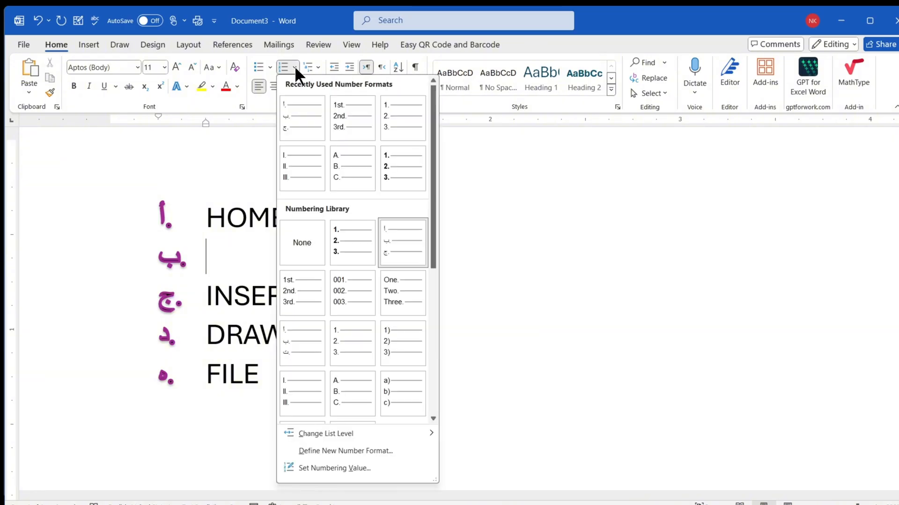
mouse_move(404, 439)
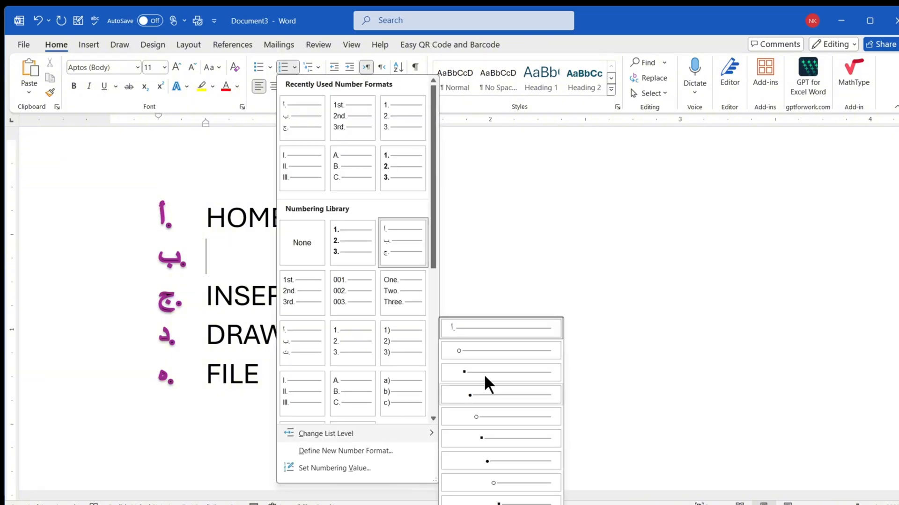
click(481, 352)
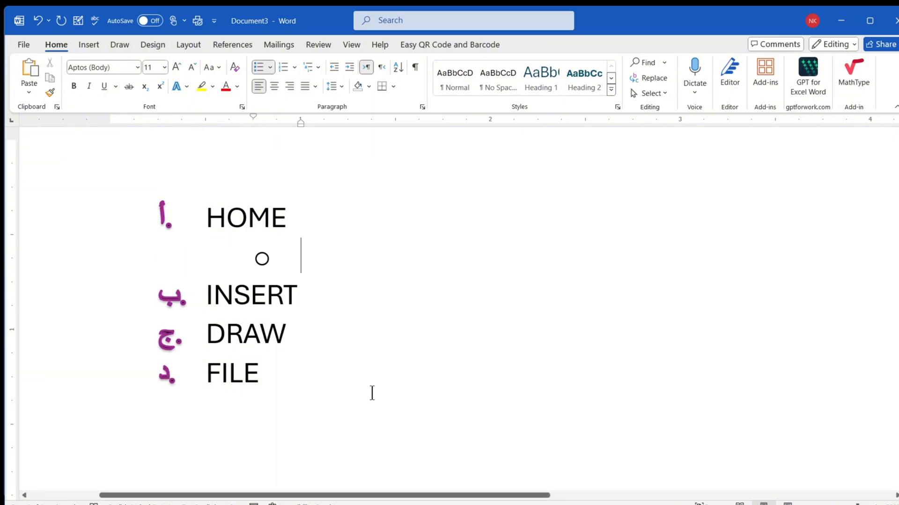
key(ctrl+z)
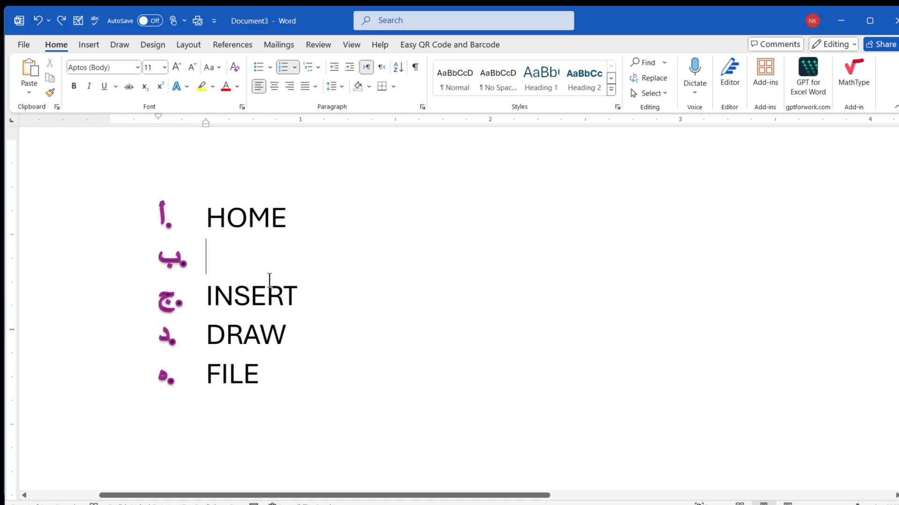
- Demote the empty item below HOME, promote it back to the first level, and end the numbering on that line
key(Tab)
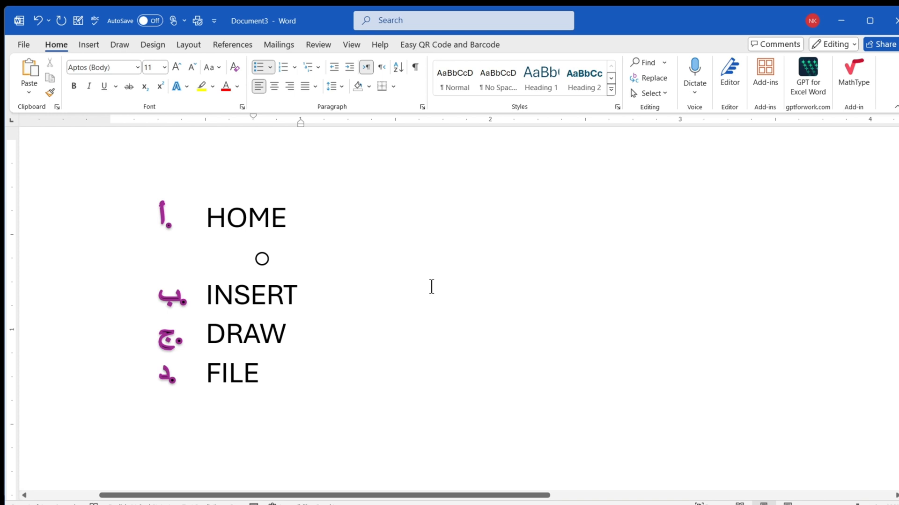
key(shift+Tab)
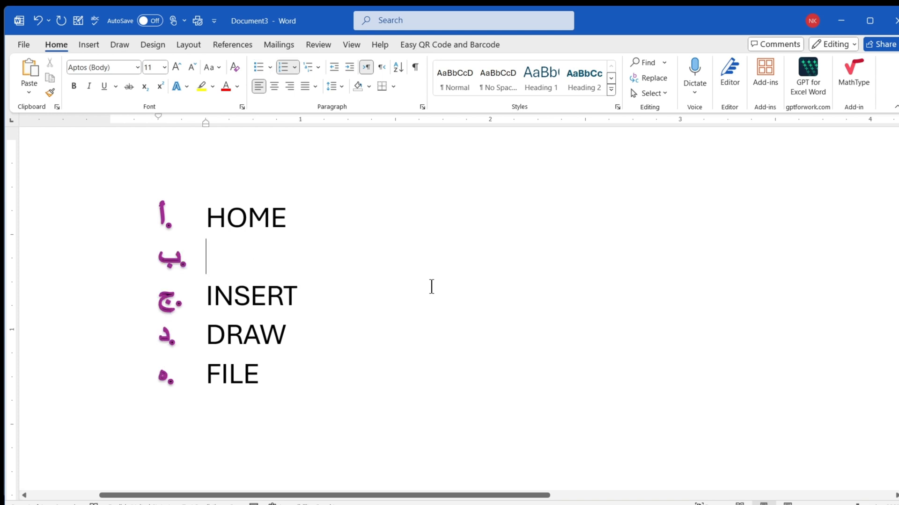
key(Return)
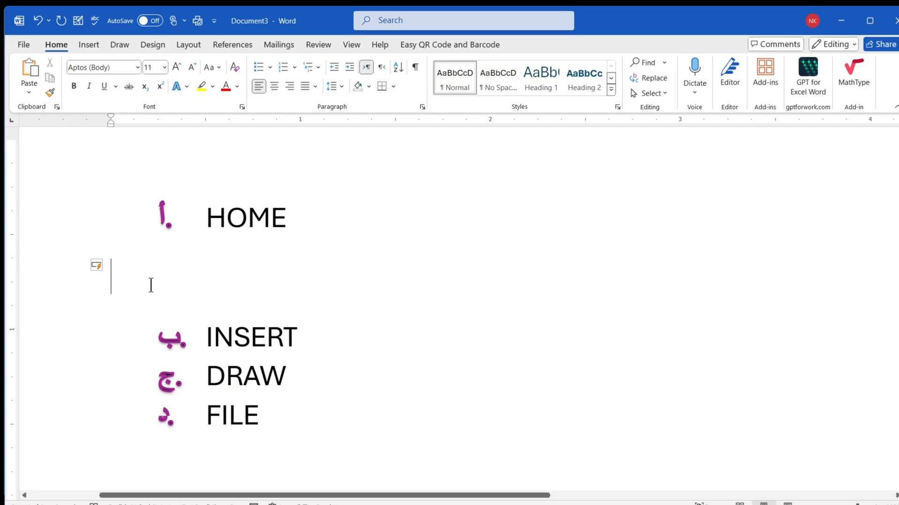
- Add a numbered item after HOME and delete the empty lines so that INSERT directly follows HOME
click(287, 220)
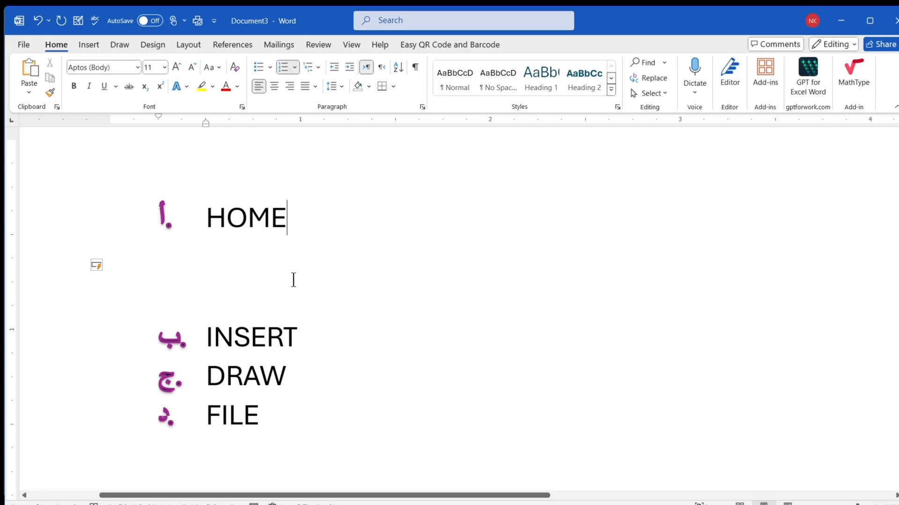
key(Return)
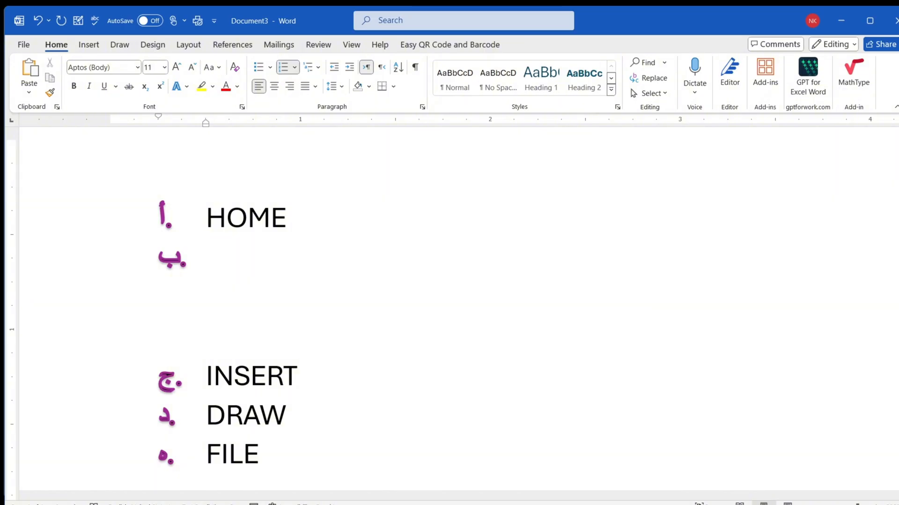
key(Delete)
key(Delete)
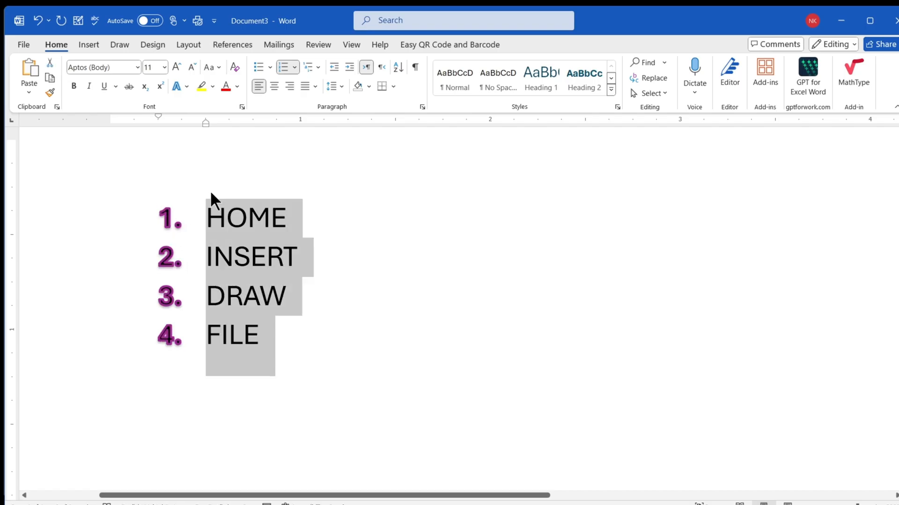
- Define a new number format with the 0001, 0002, 0003 style for the HOME, INSERT, DRAW and FILE items
click(294, 67)
mouse_move(335, 435)
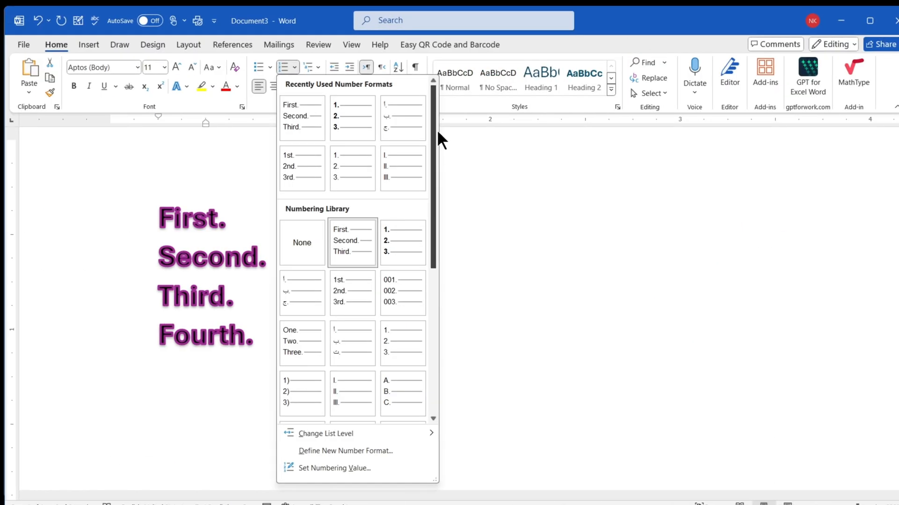
drag(432, 123, 436, 327)
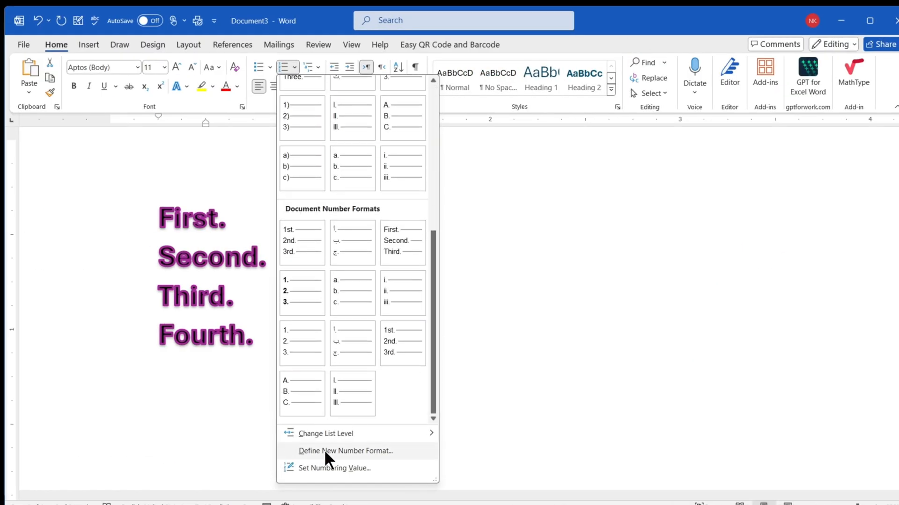
click(377, 451)
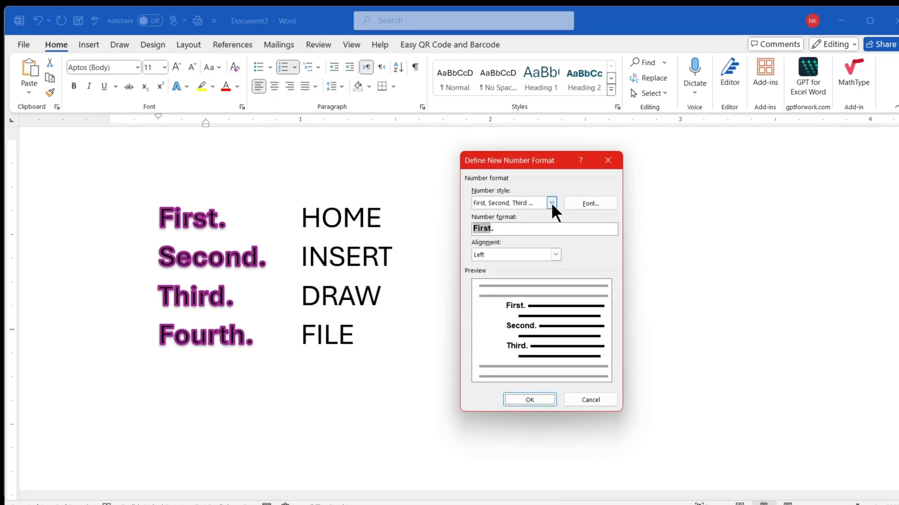
click(552, 202)
drag(551, 230, 551, 245)
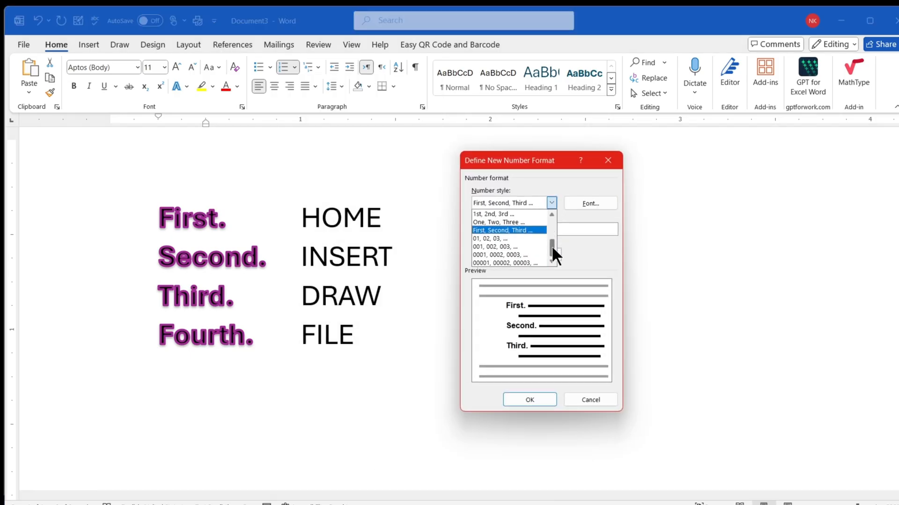
click(500, 255)
click(533, 399)
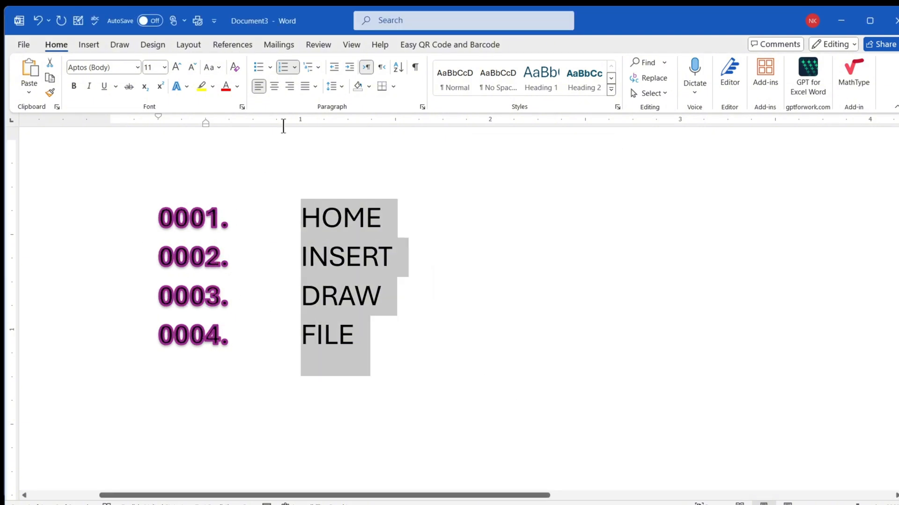
- Start the numbering as a new list at 0005 and reopen the numbering value settings
click(294, 66)
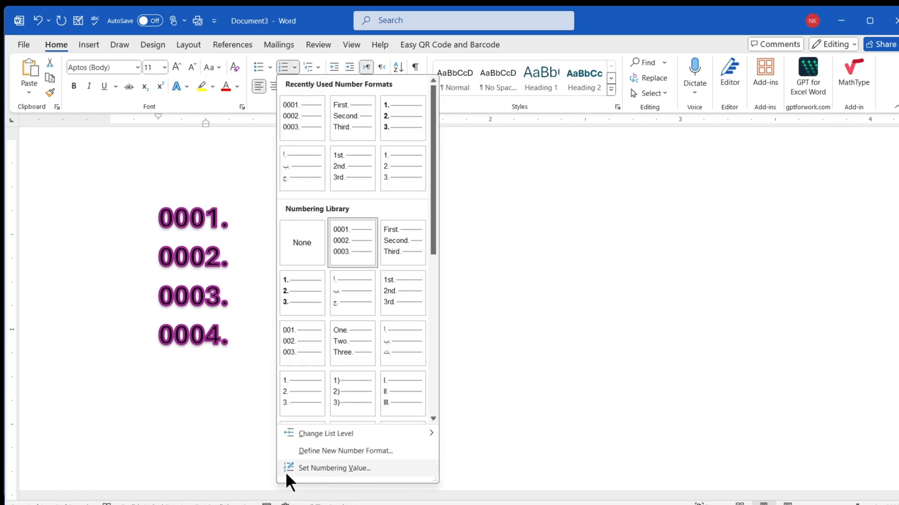
click(346, 470)
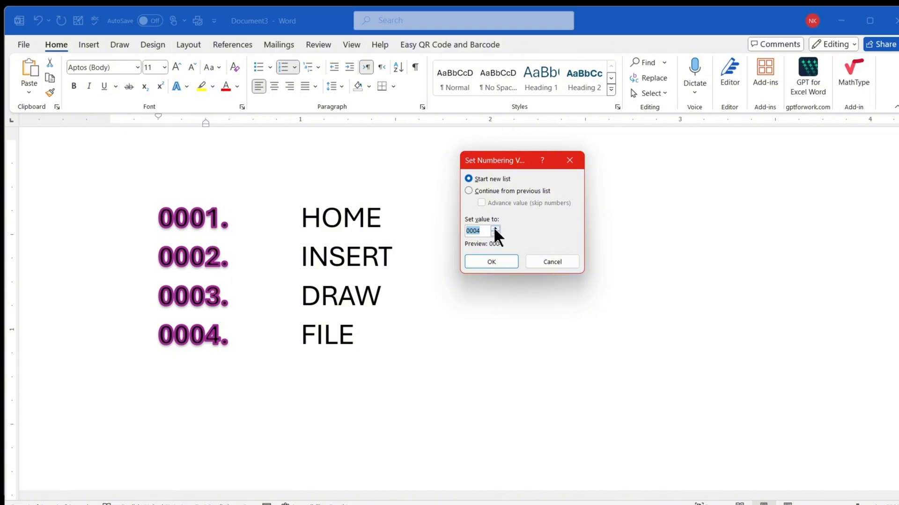
click(494, 229)
click(484, 259)
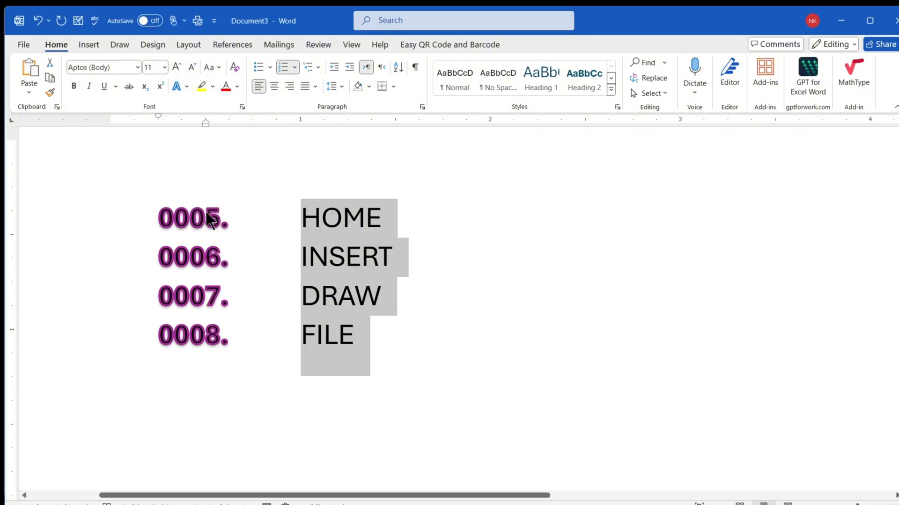
click(295, 67)
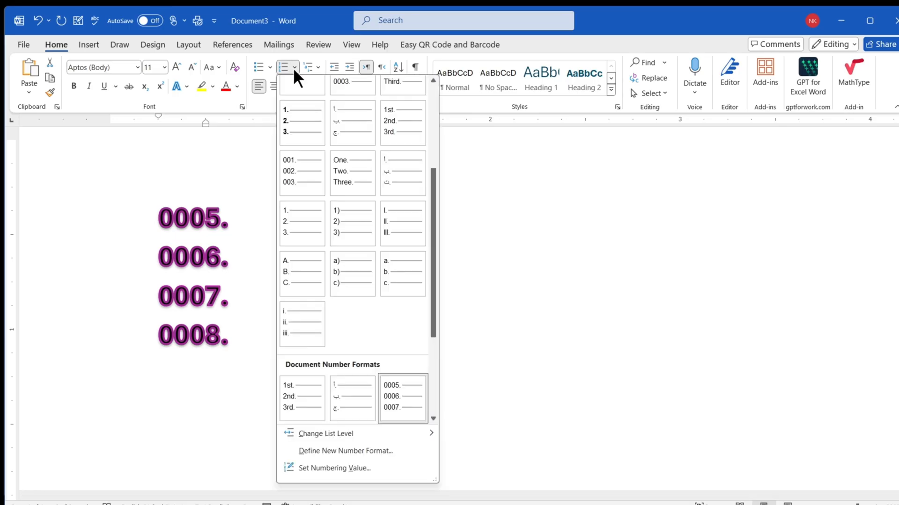
click(300, 468)
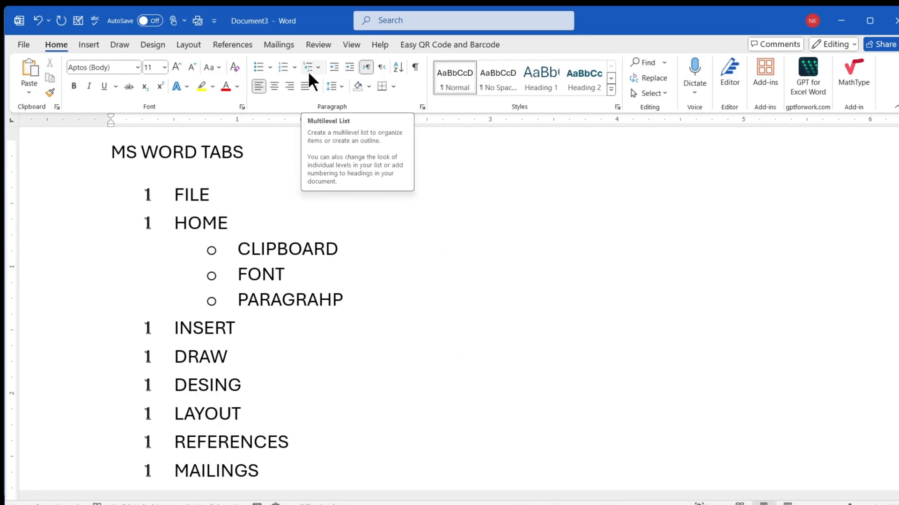
- Examine the main items of the MS WORD TABS list and the sub-items under HOME
scroll(263, 253, down, 4)
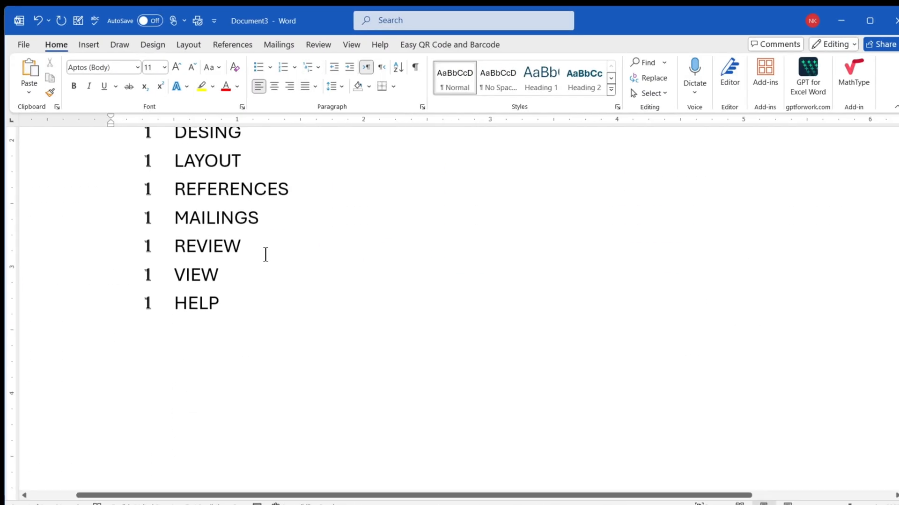
scroll(261, 285, up, 4)
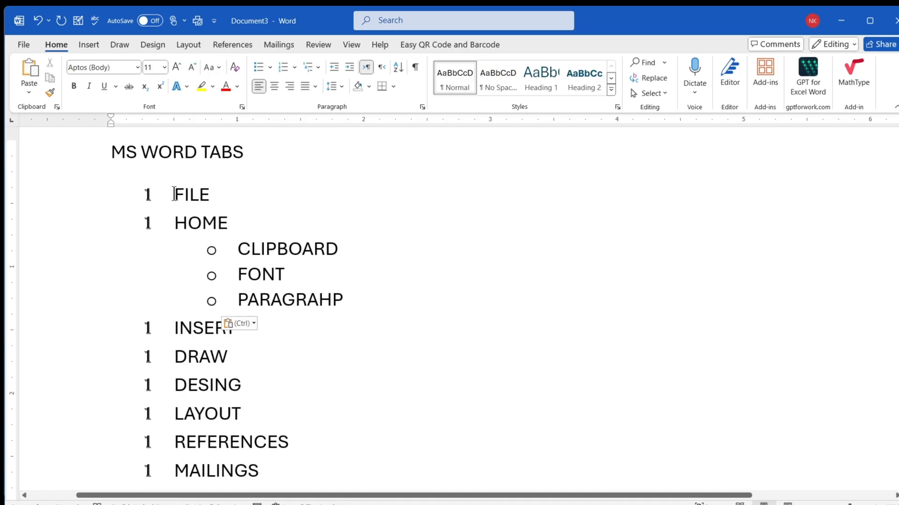
drag(174, 192, 240, 224)
scroll(234, 253, down, 4)
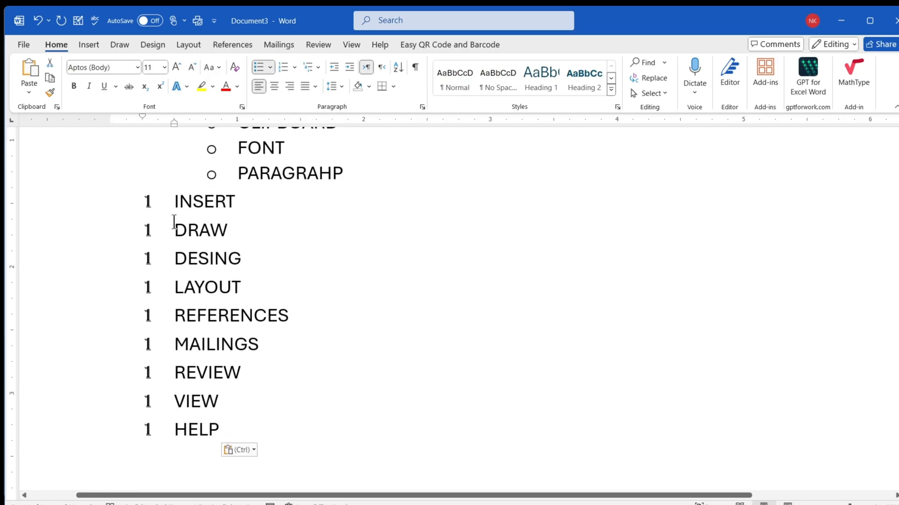
drag(176, 202, 251, 421)
scroll(245, 384, up, 2)
scroll(244, 383, up, 2)
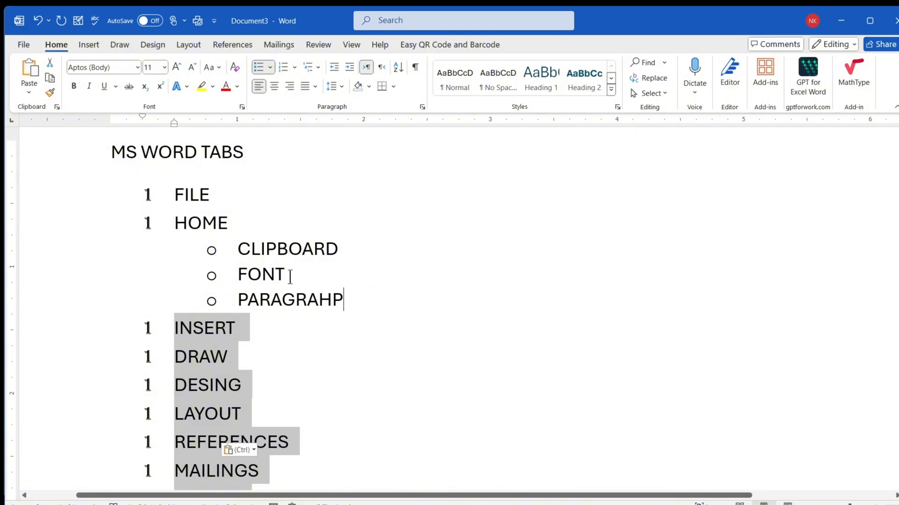
drag(351, 299, 237, 251)
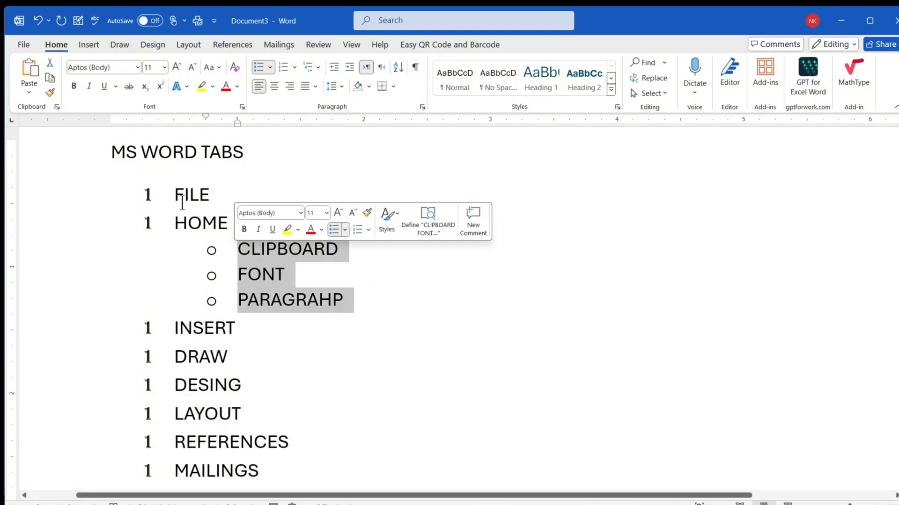
- Apply the 1., 1.1., 1.1.1. multilevel numbering to the whole list from FILE to HELP
drag(178, 199, 248, 376)
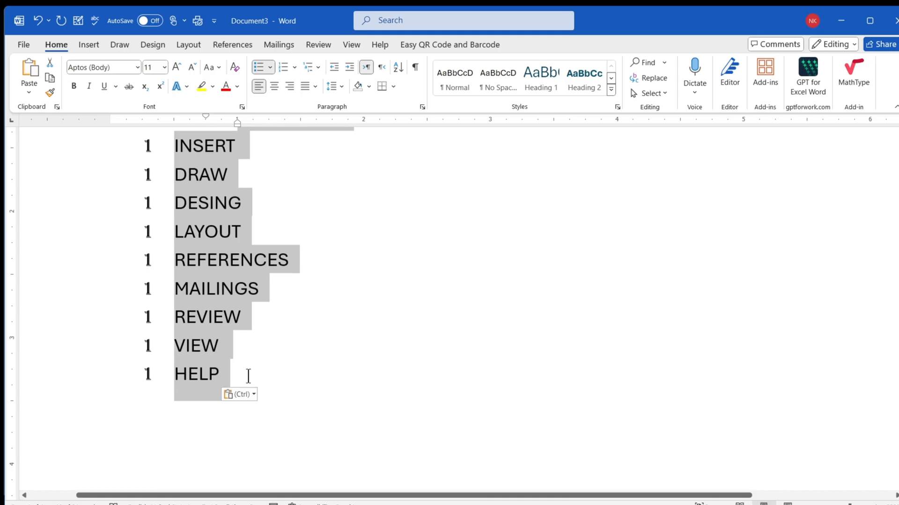
click(317, 68)
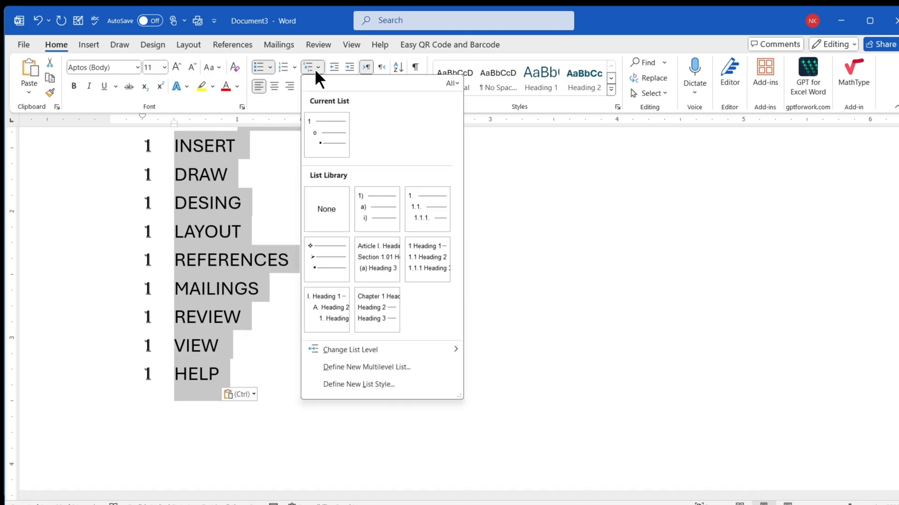
click(412, 209)
scroll(300, 293, up, 5)
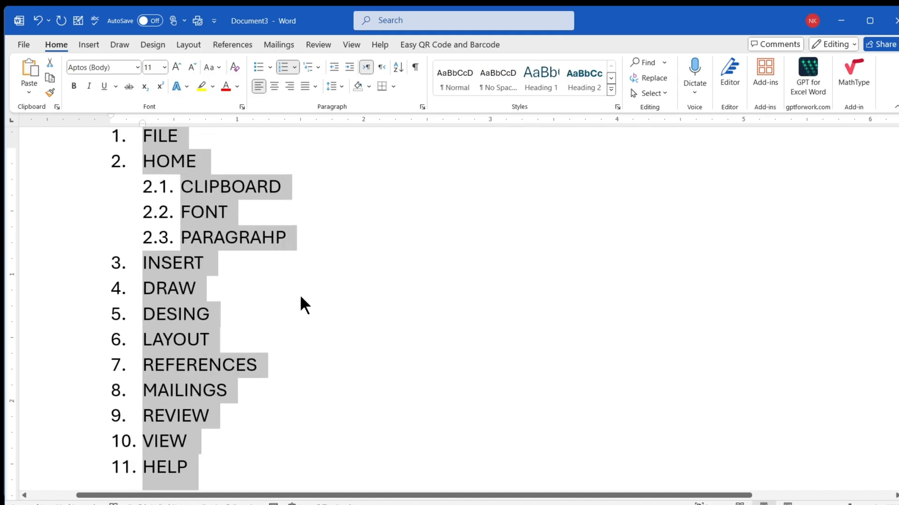
- Change the list to the multilevel style with diamond bullets for main items and arrow bullets for sub-items
click(316, 66)
click(316, 263)
key(ctrl+z)
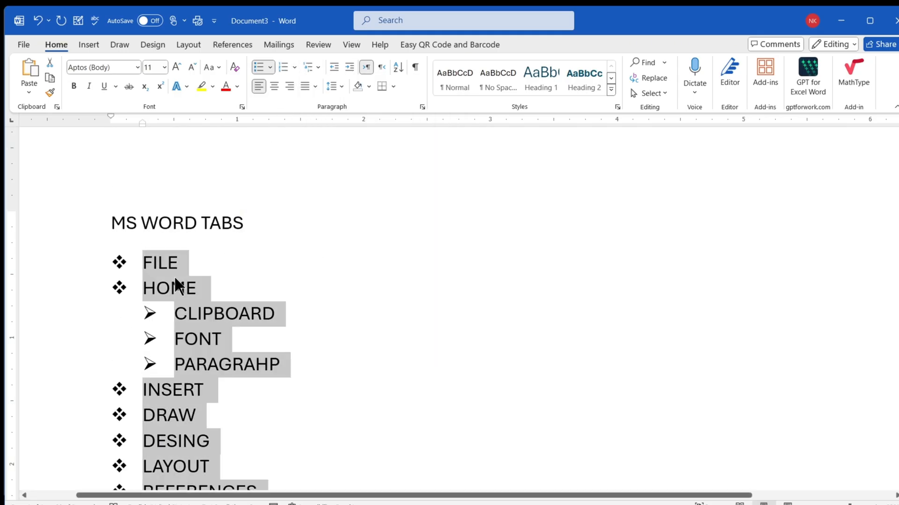
scroll(160, 284, down, 3)
scroll(162, 276, up, 3)
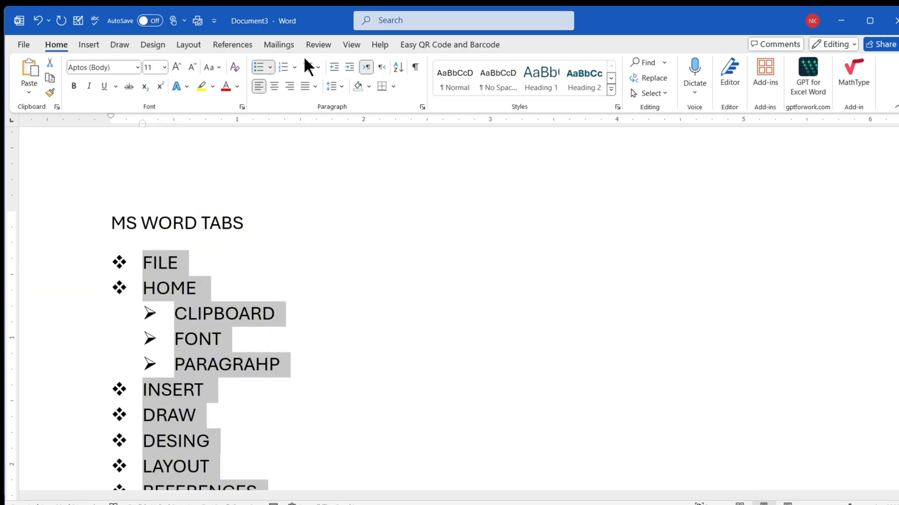
- Try the Chapter 1 Heading multilevel style on the list and undo it
click(316, 67)
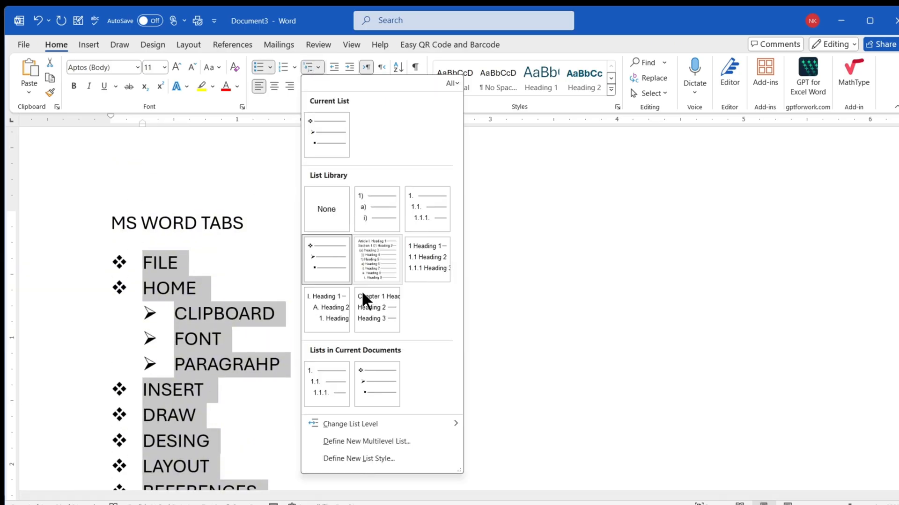
click(364, 318)
scroll(302, 330, down, 2)
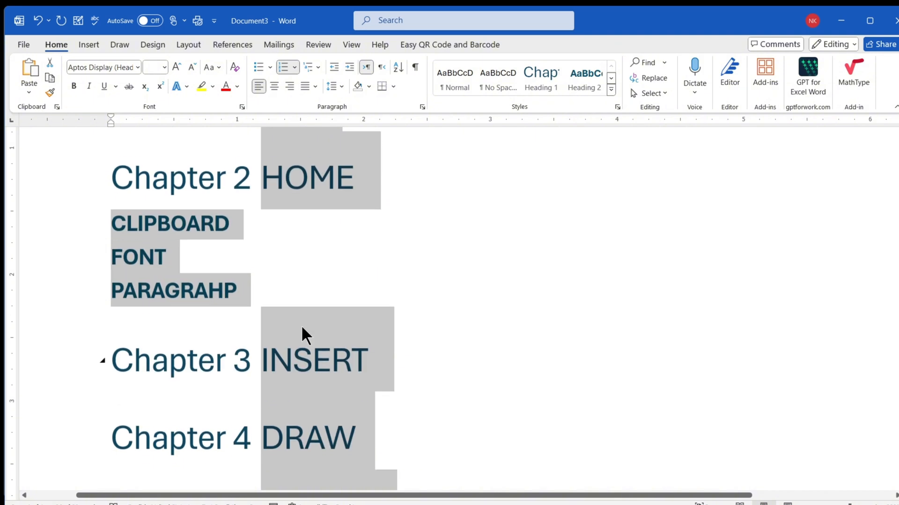
scroll(302, 325, up, 4)
key(ctrl+z)
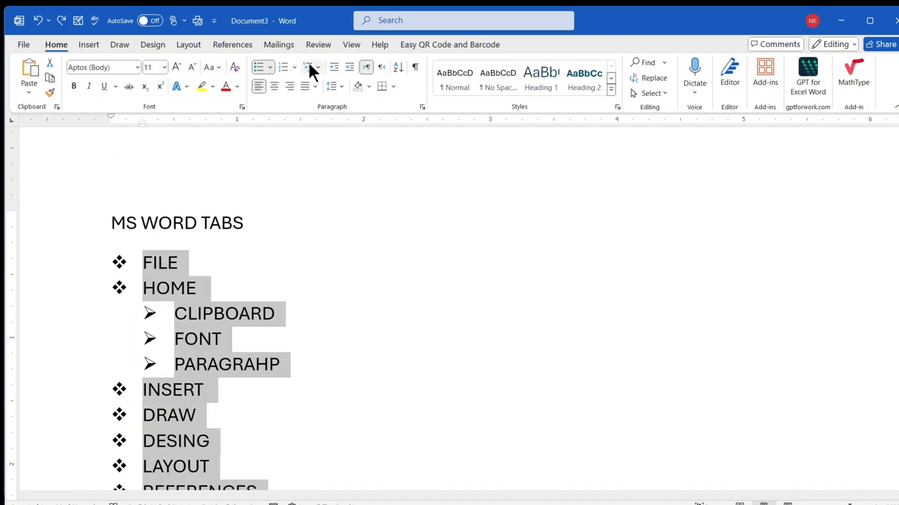
- Look over the multilevel list styles and list level choices available for the bulleted list
click(309, 65)
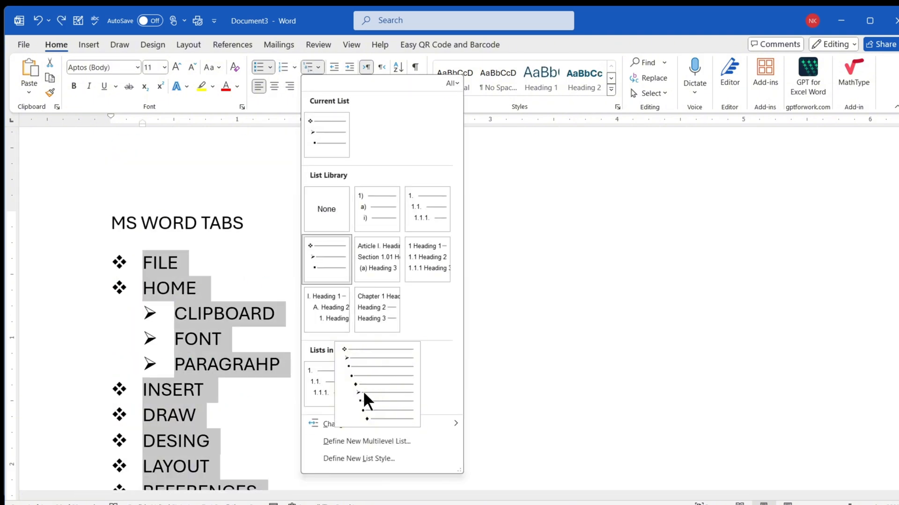
mouse_move(392, 422)
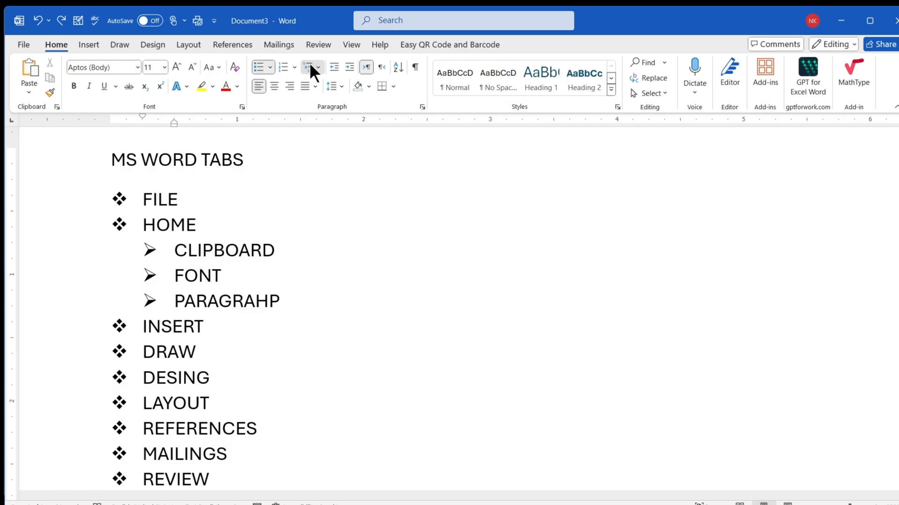
click(310, 63)
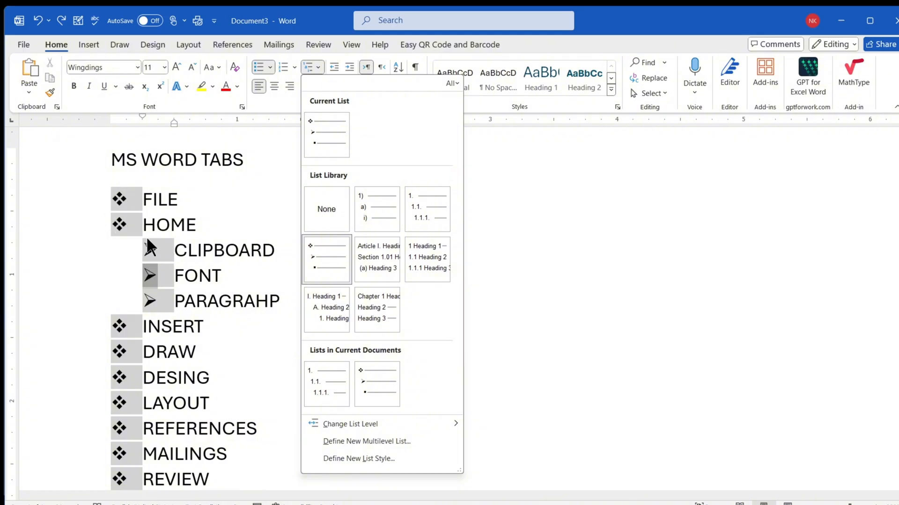
click(189, 308)
- Define a new multilevel list for the items from FILE to HELP with level 1 numbered 1, 2, 3, …
scroll(234, 403, down, 3)
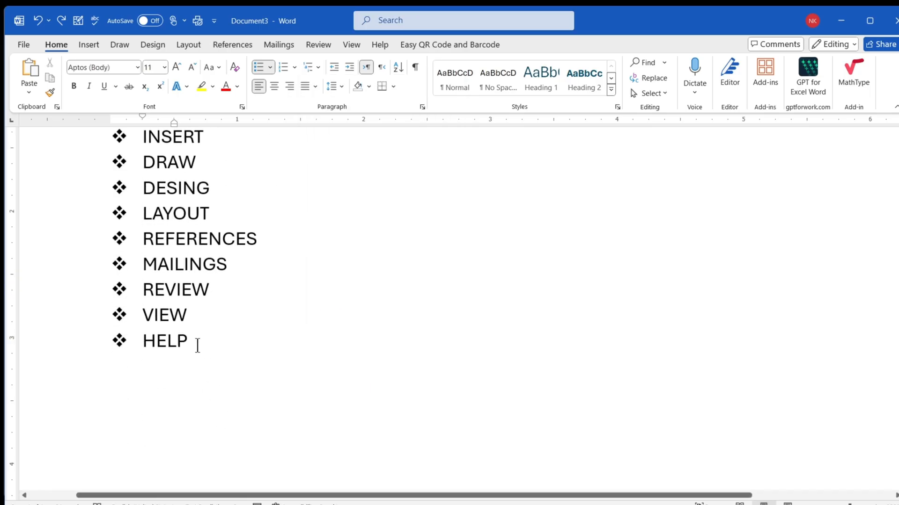
drag(198, 344, 143, 325)
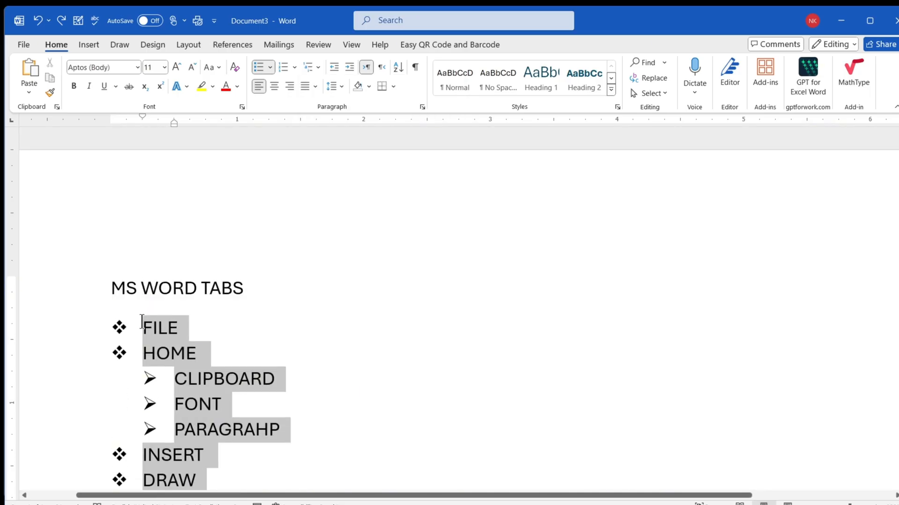
click(315, 67)
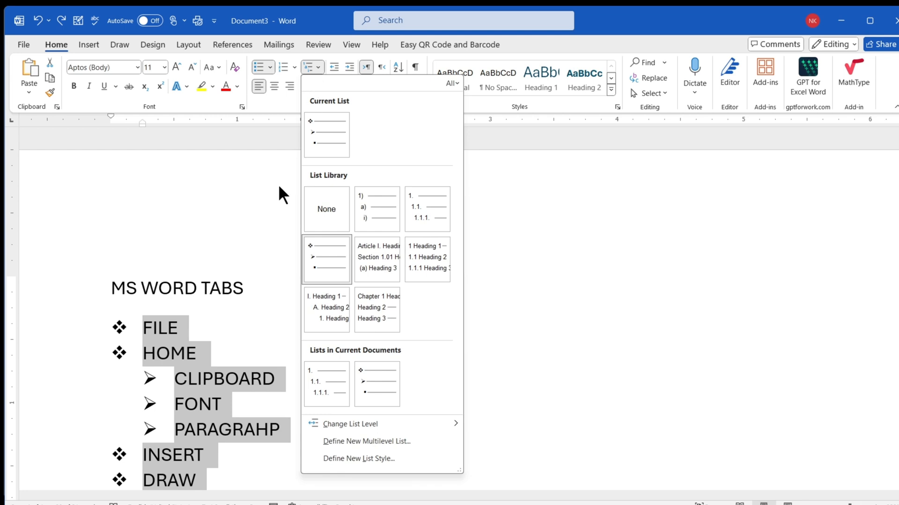
click(398, 442)
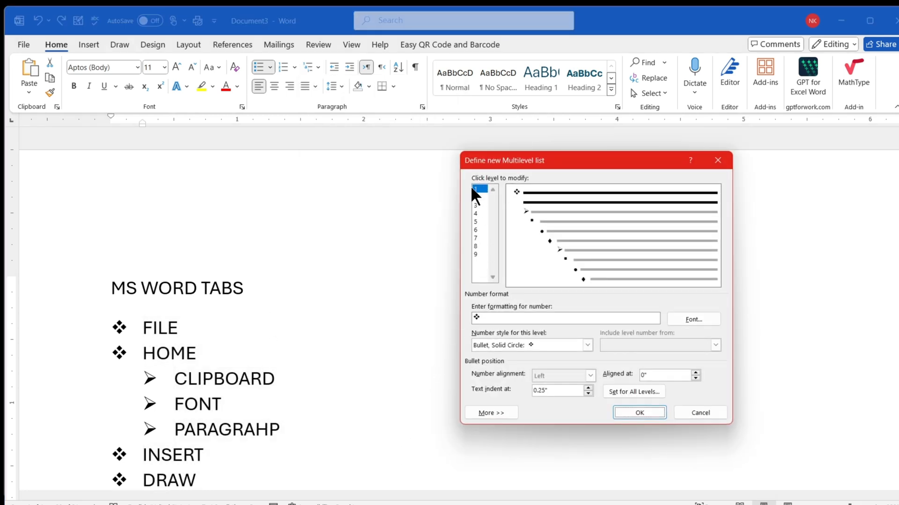
drag(476, 193, 478, 223)
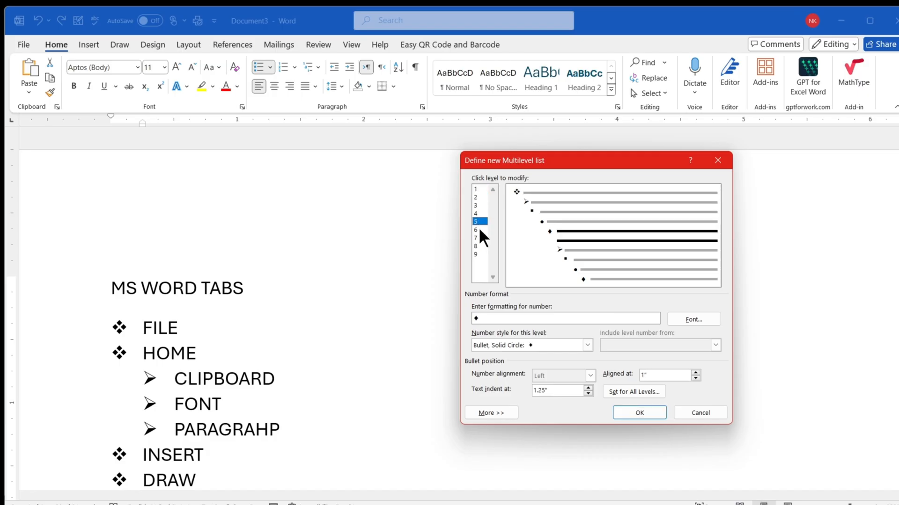
click(475, 189)
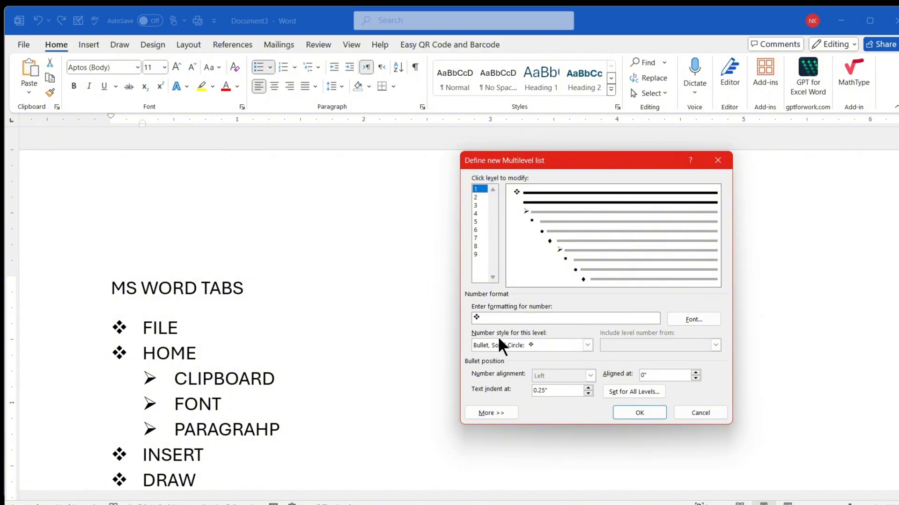
click(588, 345)
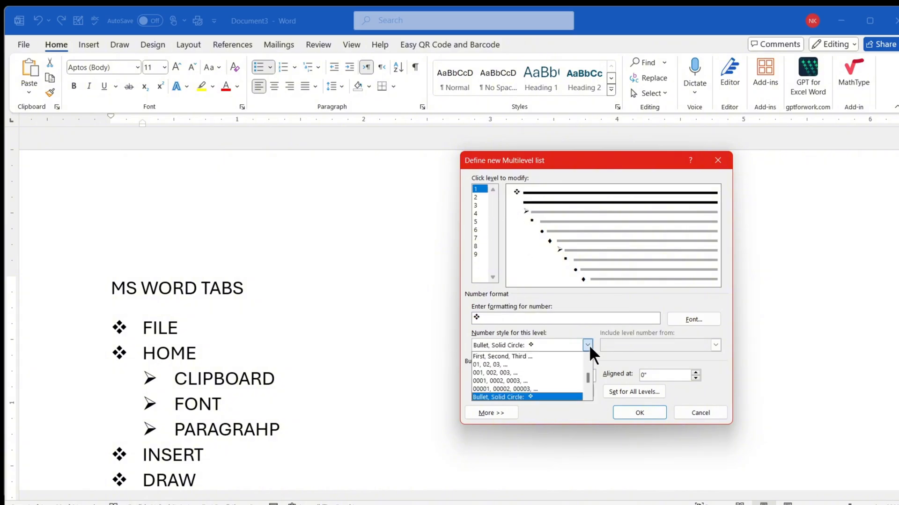
drag(586, 380, 588, 366)
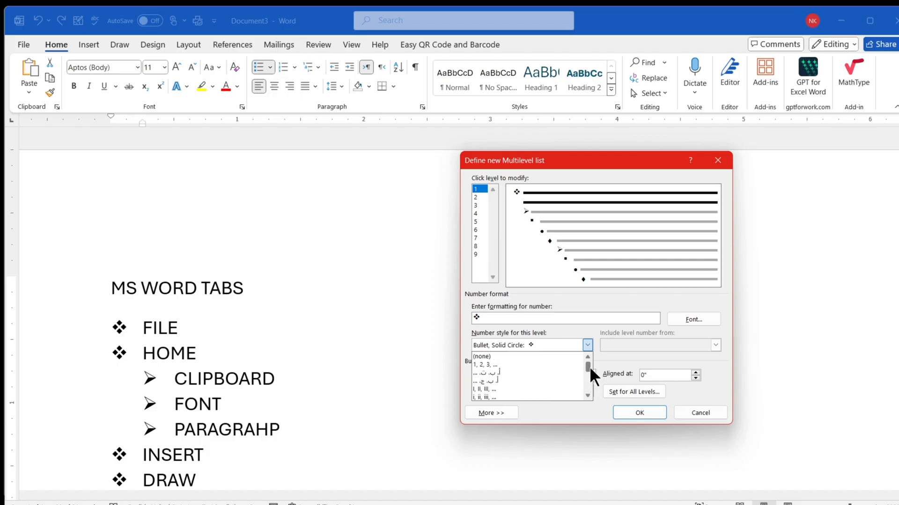
click(484, 364)
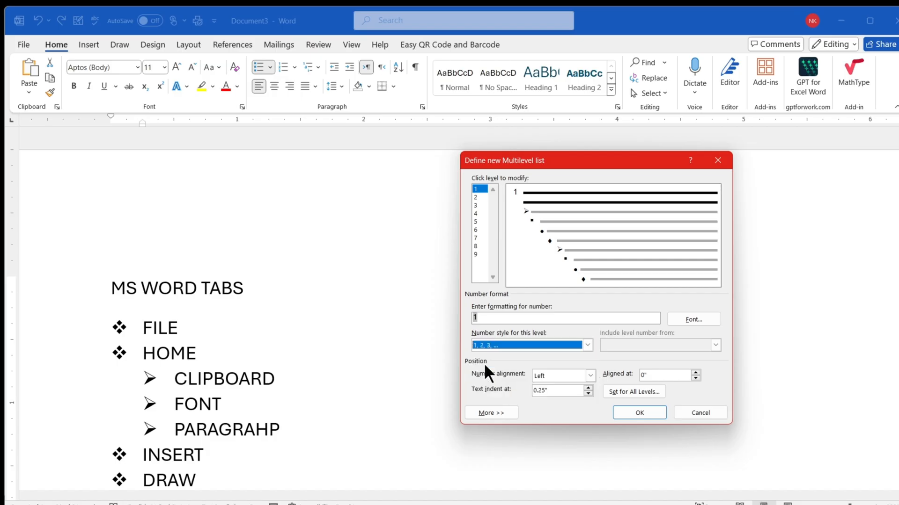
click(638, 413)
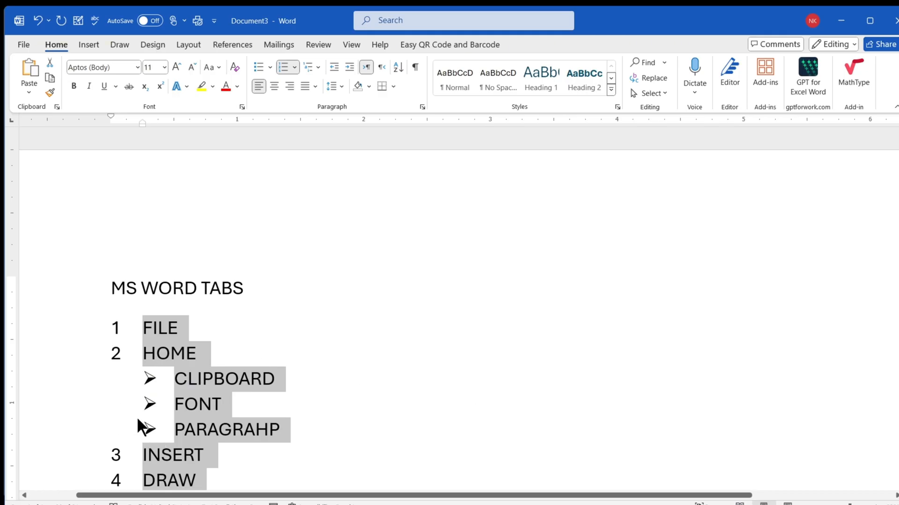
- Define the multilevel list's level 2 number style as a, b, c, … for the sub-items under HOME
click(313, 66)
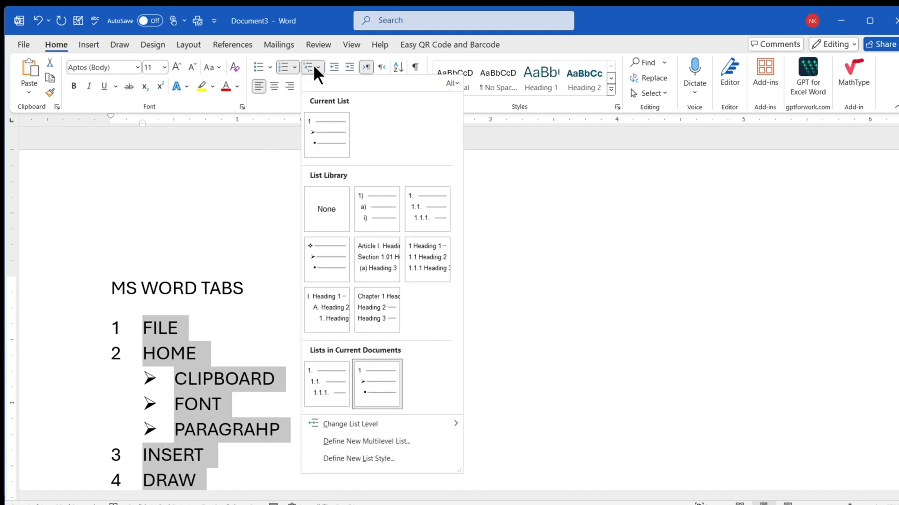
click(366, 441)
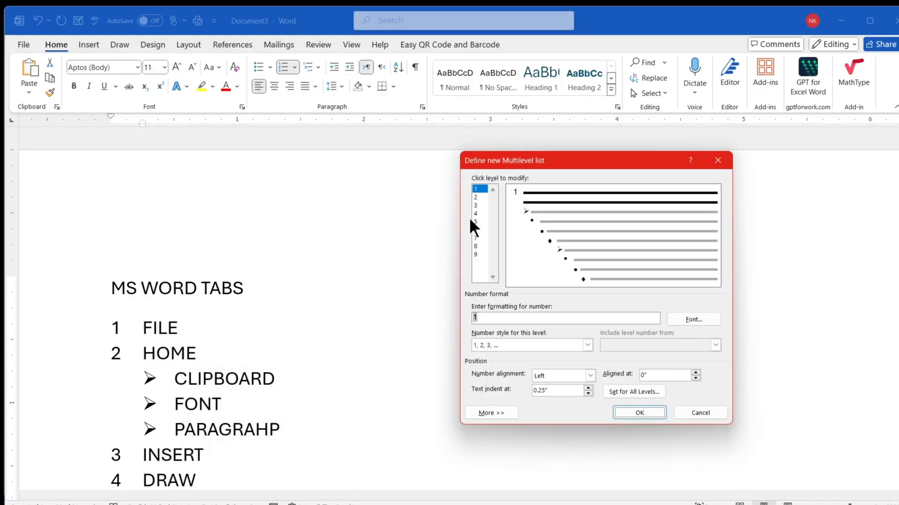
click(475, 197)
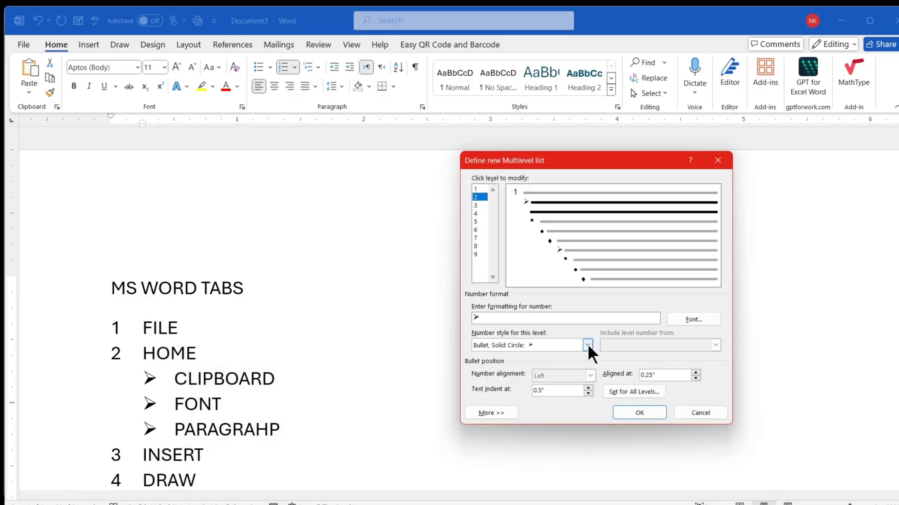
click(588, 346)
scroll(507, 369, up, 3)
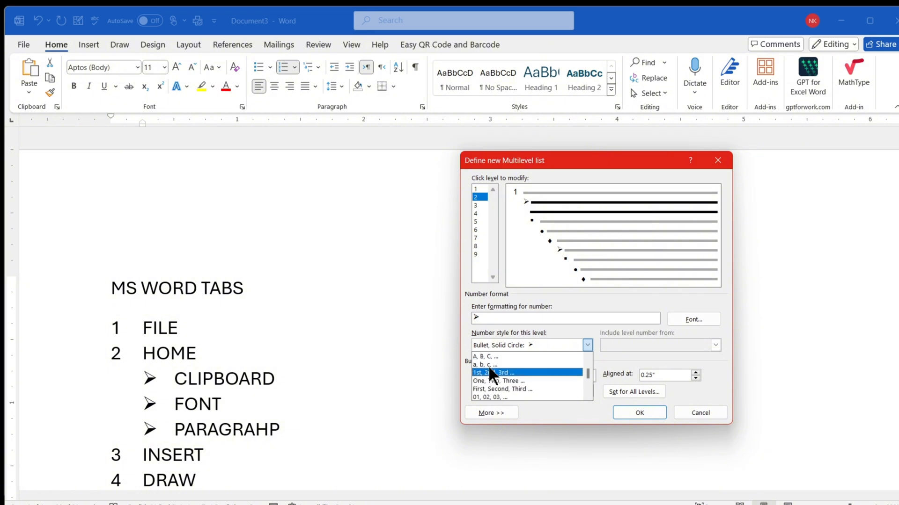
scroll(488, 370, up, 1)
click(485, 371)
click(639, 412)
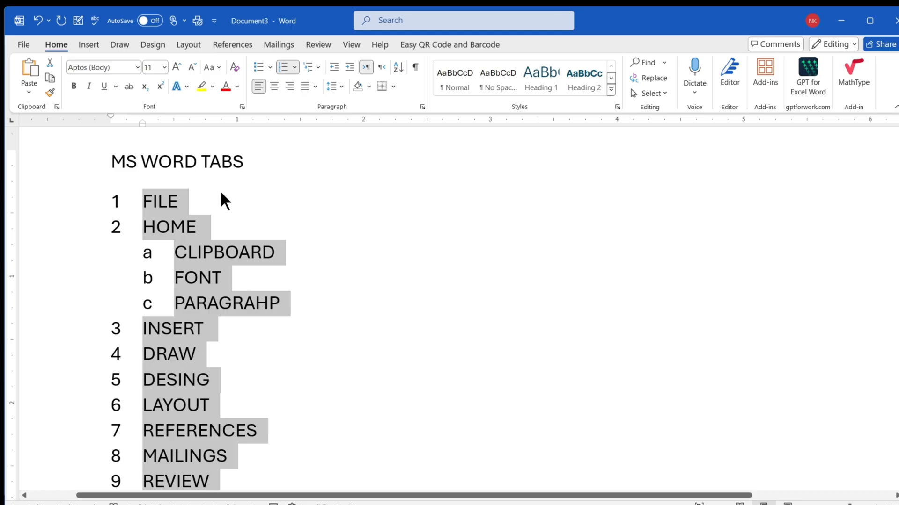
- Look over the Define New List Style settings for the selected list and leave them without changes
click(315, 65)
click(312, 66)
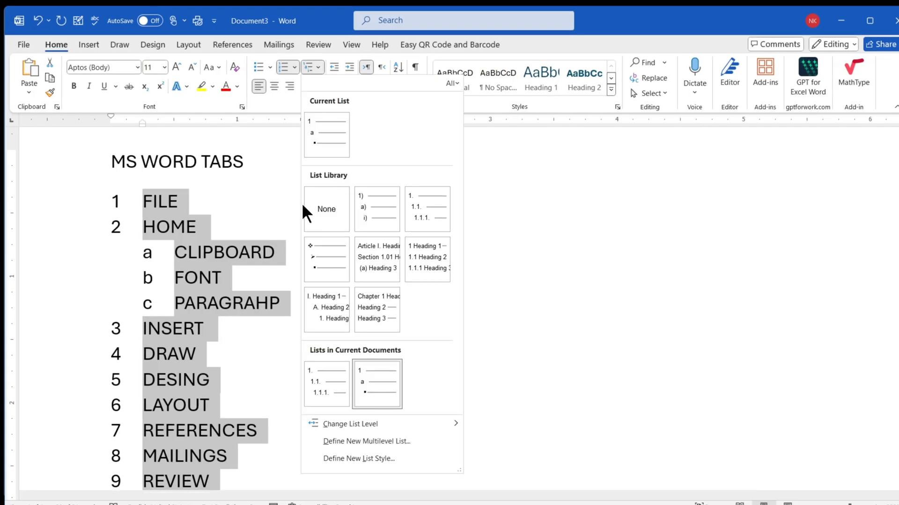
click(352, 458)
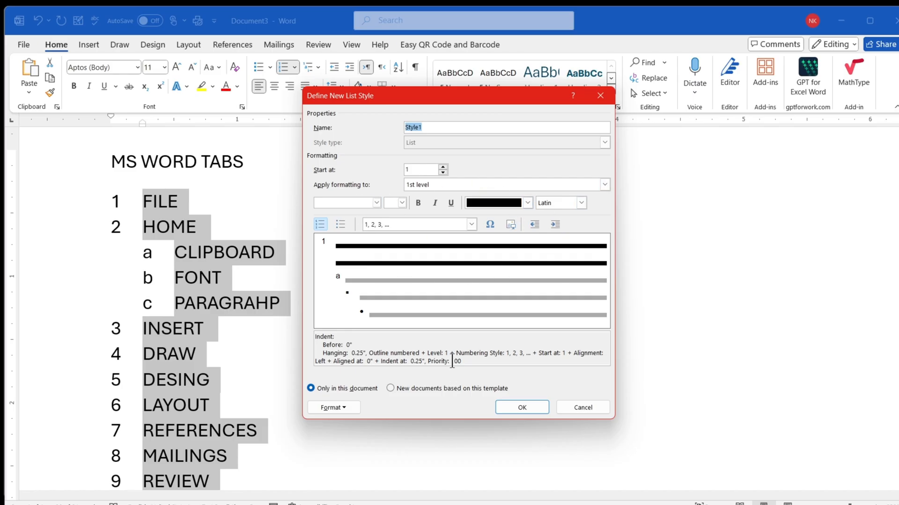
key(Escape)
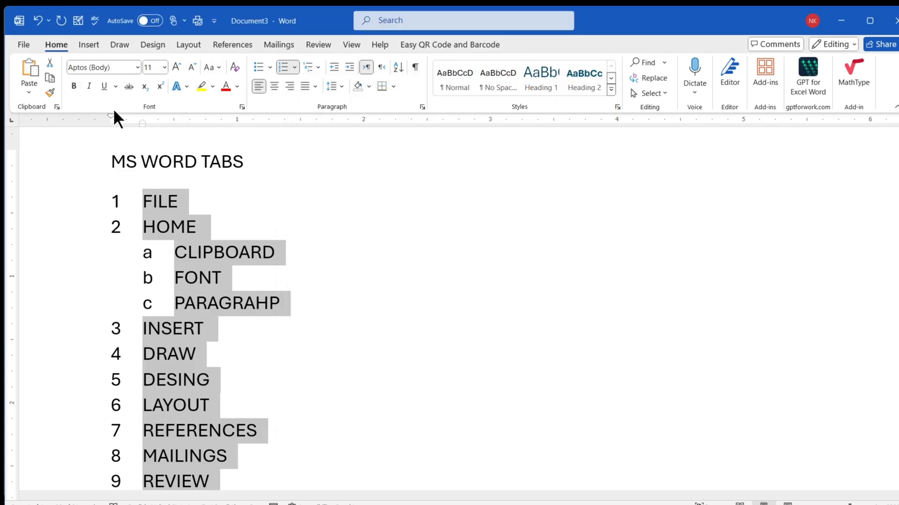
- Apply the purple shadowed text effect to the a, b, c labels of the sub-items under HOME
click(148, 252)
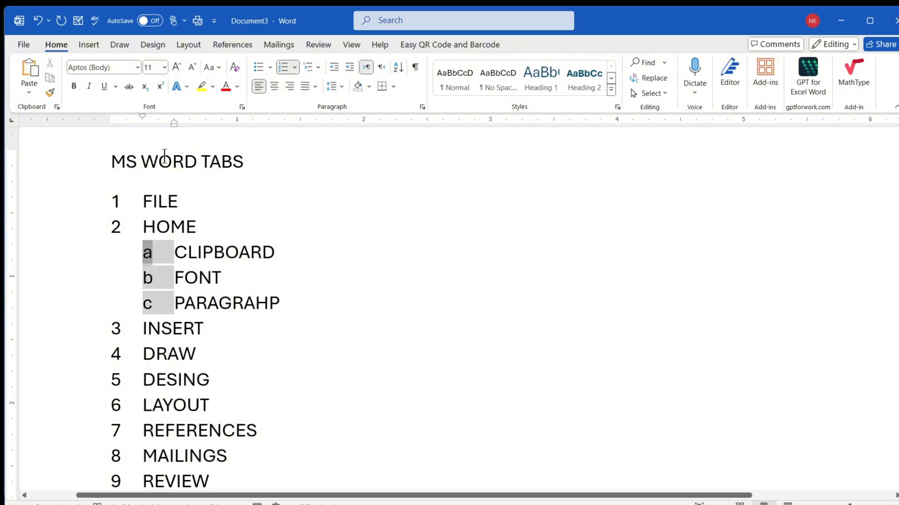
click(184, 87)
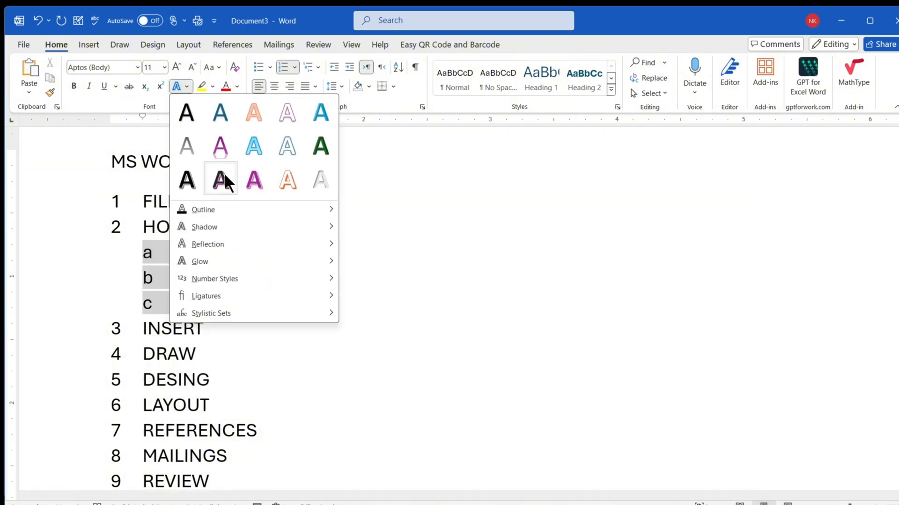
click(252, 179)
click(158, 280)
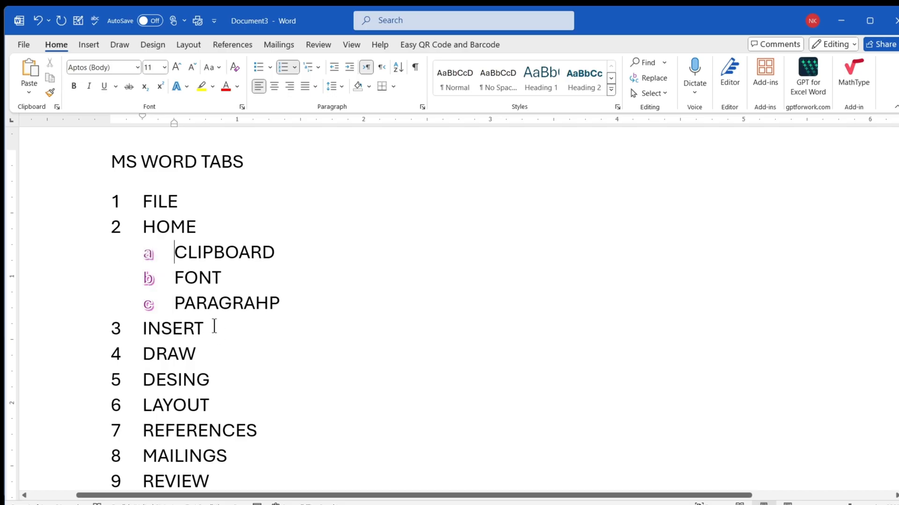
- Apply the light blue outlined text effect to the level 1 numbers and review the list down to HELP
click(115, 201)
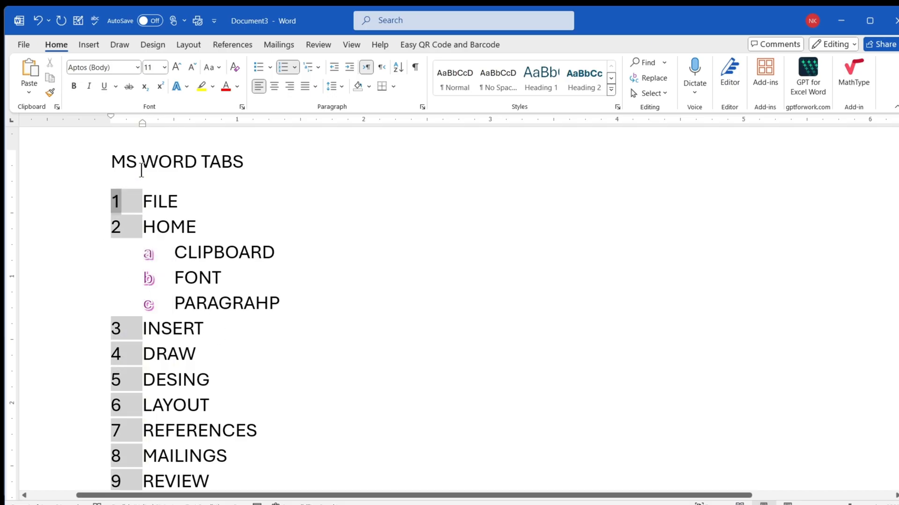
click(183, 89)
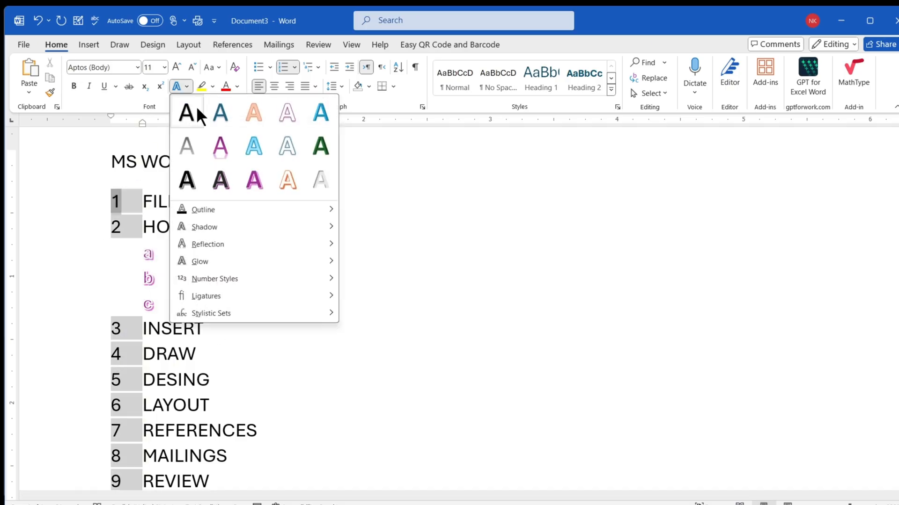
click(255, 147)
click(236, 256)
scroll(115, 386, down, 5)
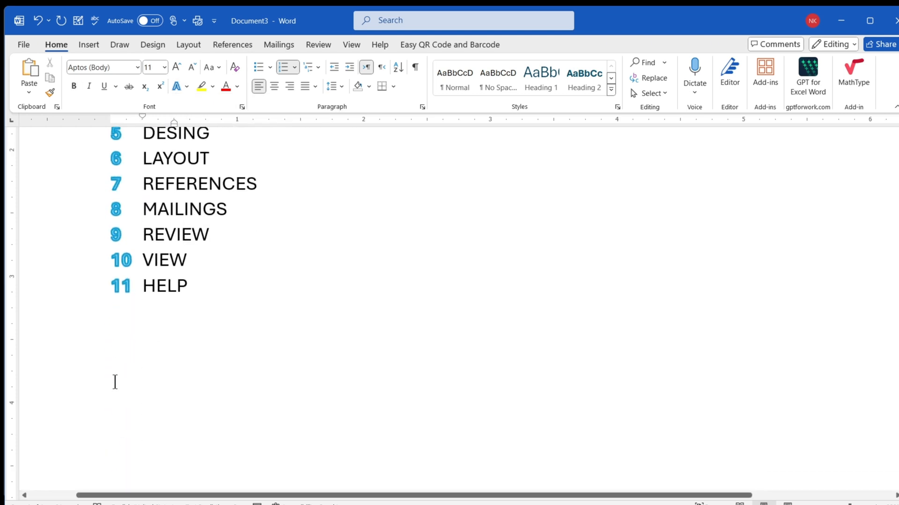
scroll(115, 387, up, 5)
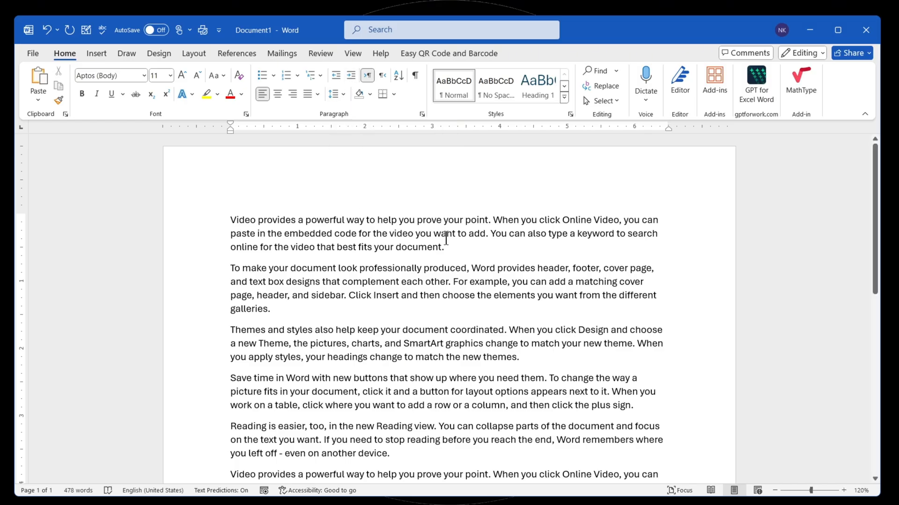
- Select the first paragraph in Document1 and increase its left indent to 2 inches
drag(445, 247, 180, 228)
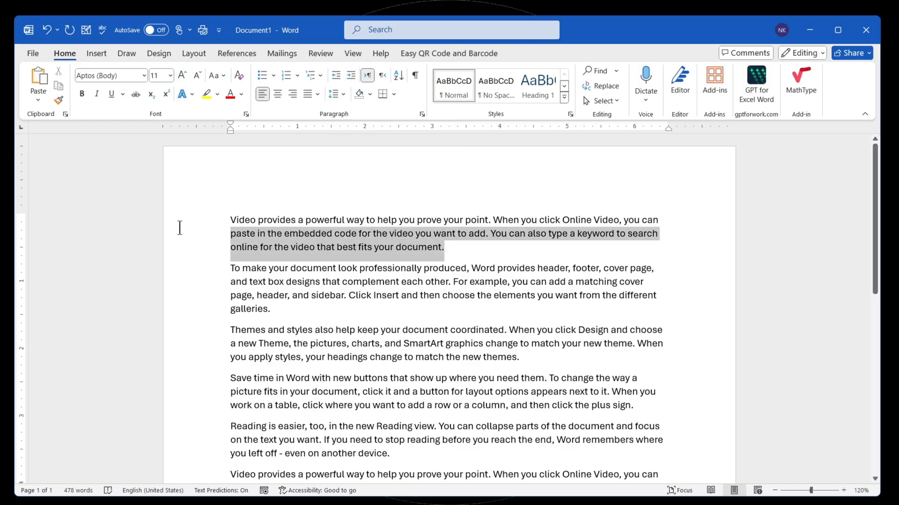
triple_click(384, 245)
click(351, 75)
click(351, 75)
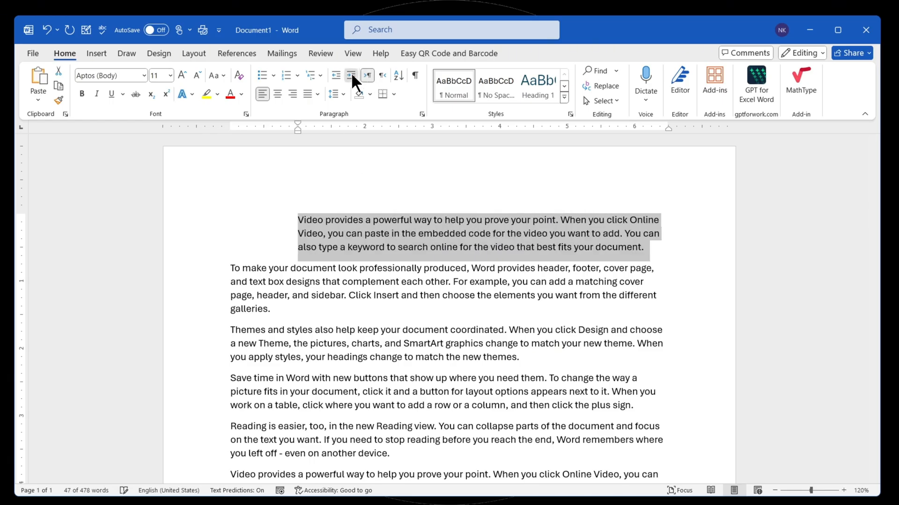
click(351, 75)
click(351, 74)
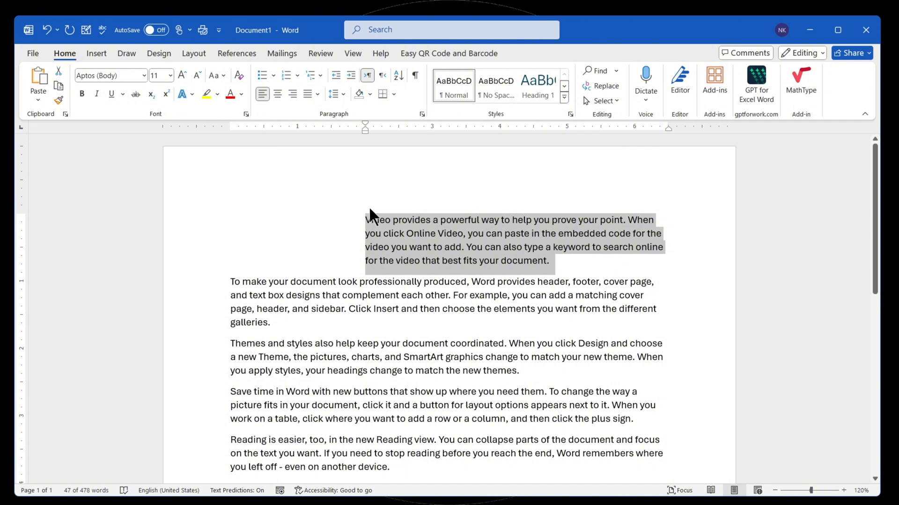
- Decrease the first paragraph's indent back to the left margin and deselect the text
click(332, 75)
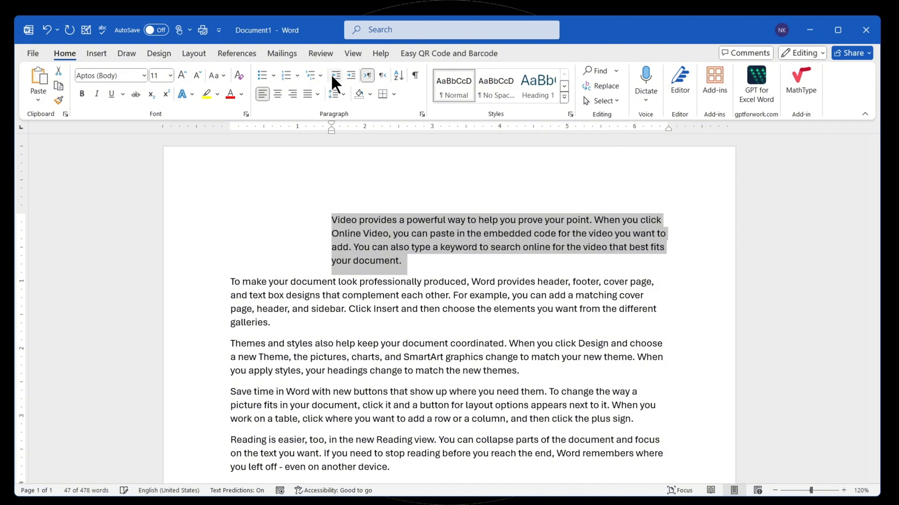
click(332, 75)
click(332, 75)
click(332, 75)
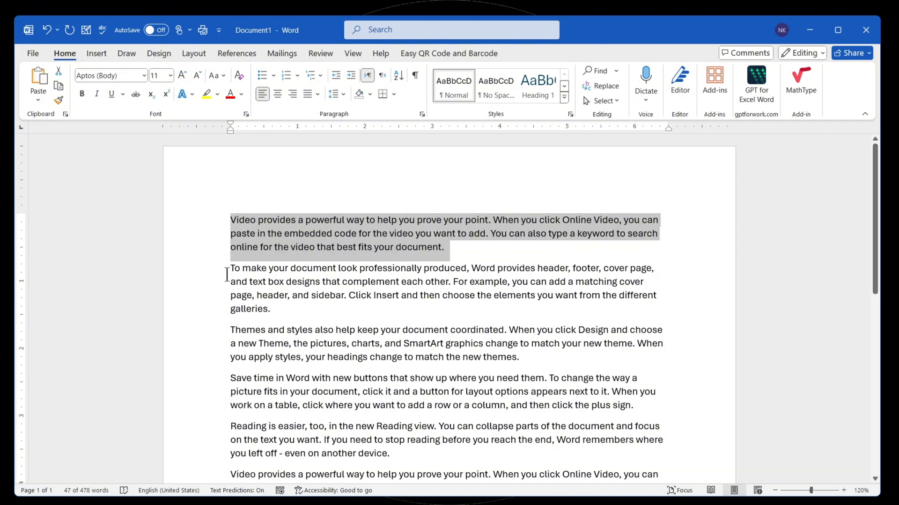
click(251, 240)
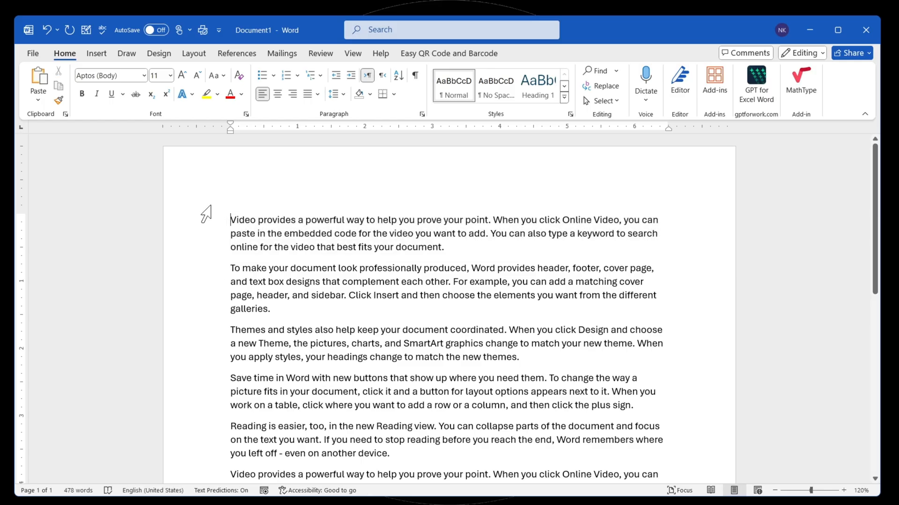
- Try a left indent of 0.5" on the first paragraph and set it back to 0"
click(187, 56)
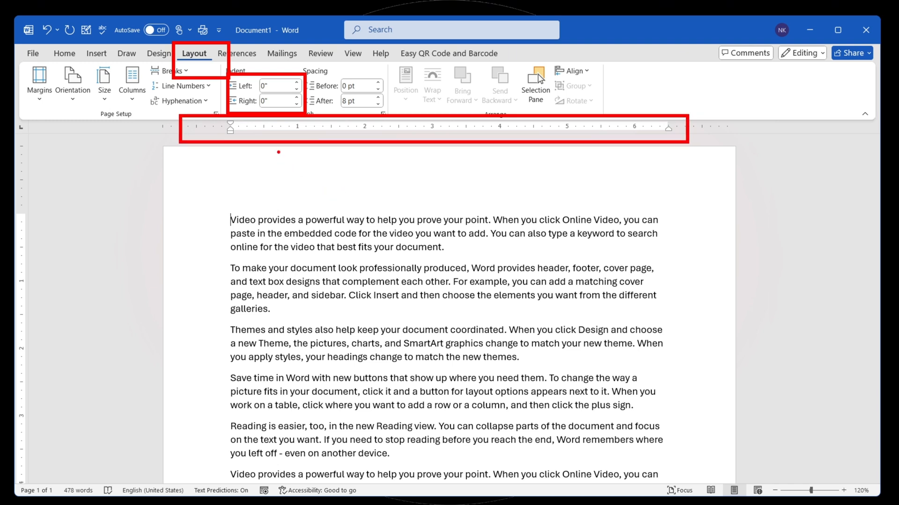
click(296, 82)
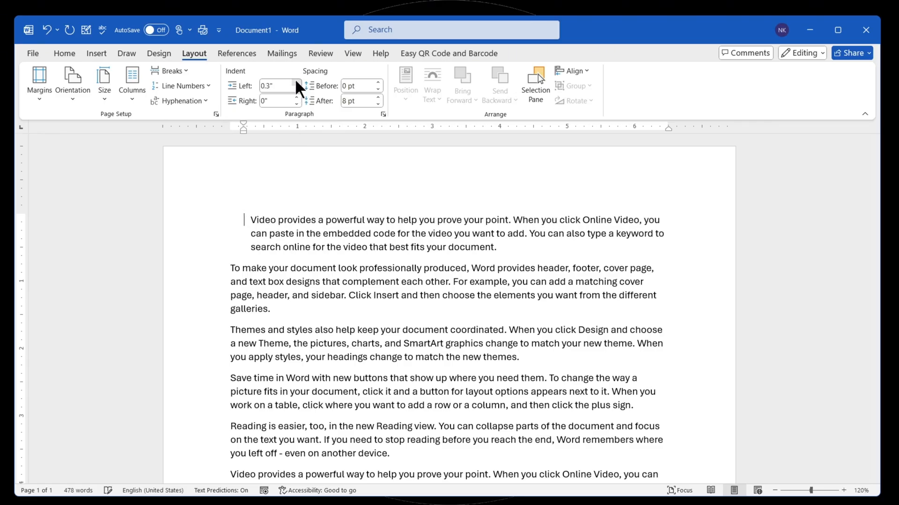
click(297, 83)
click(296, 82)
click(297, 88)
click(297, 88)
click(297, 88)
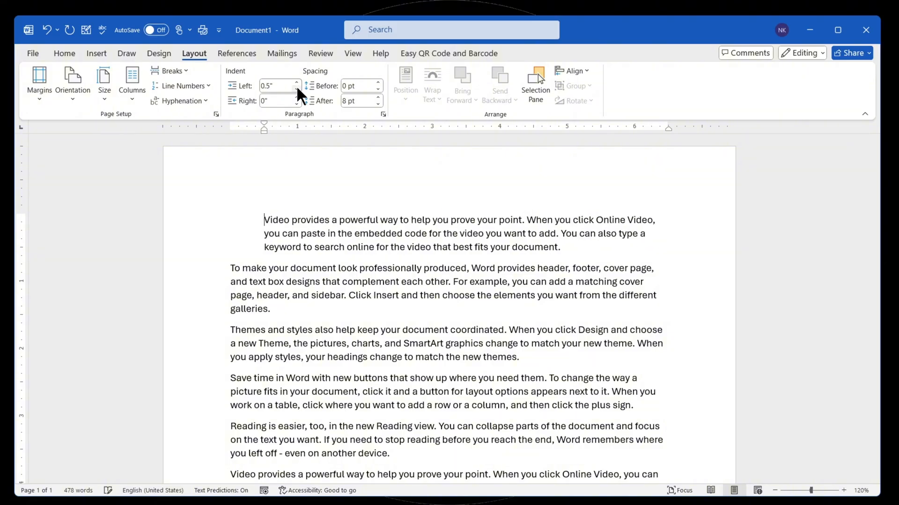
click(297, 88)
click(296, 88)
click(296, 88)
click(297, 88)
click(296, 88)
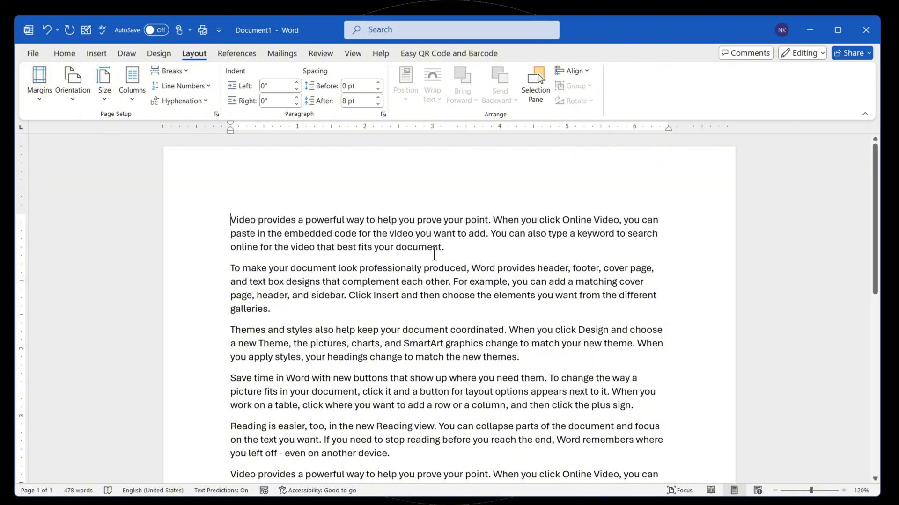
- Select every other paragraph, starting with the first, and increase their left indent to 2.8"
double_click(202, 214)
scroll(227, 221, down, 3)
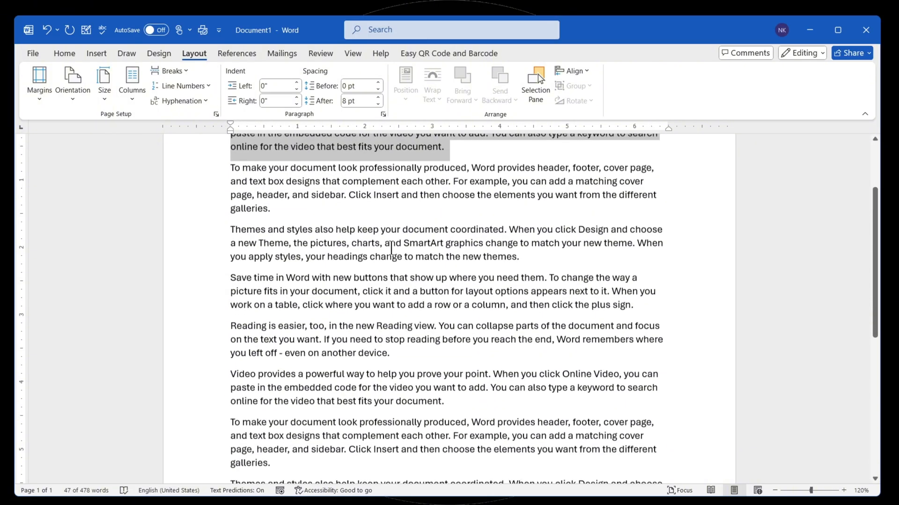
drag(522, 255, 205, 235)
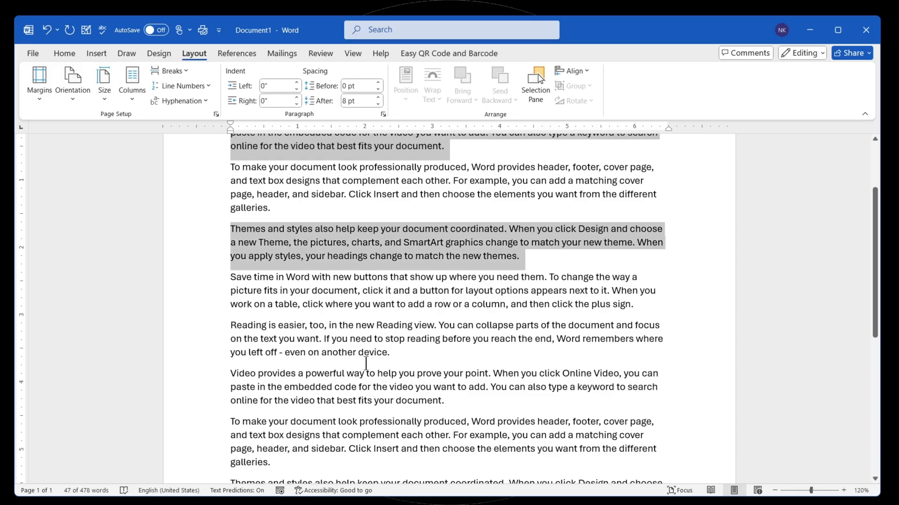
drag(394, 357, 211, 327)
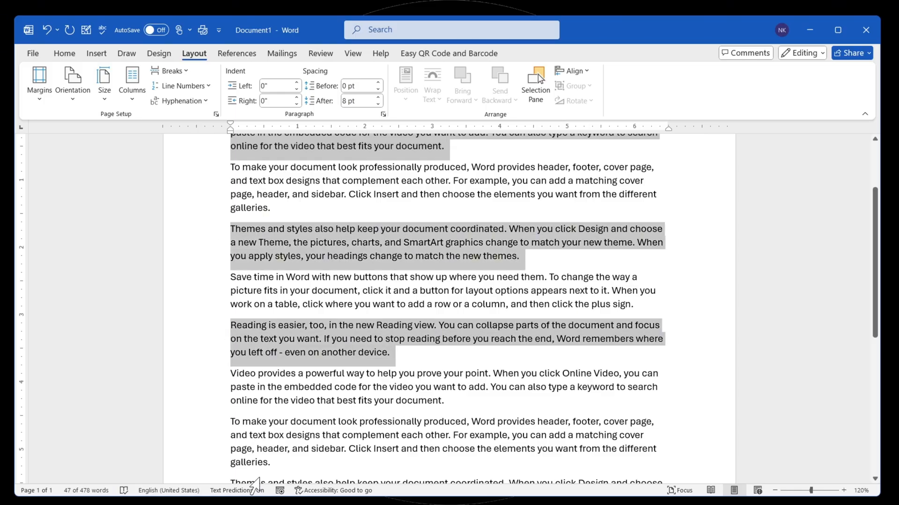
triple_click(269, 446)
scroll(268, 445, down, 5)
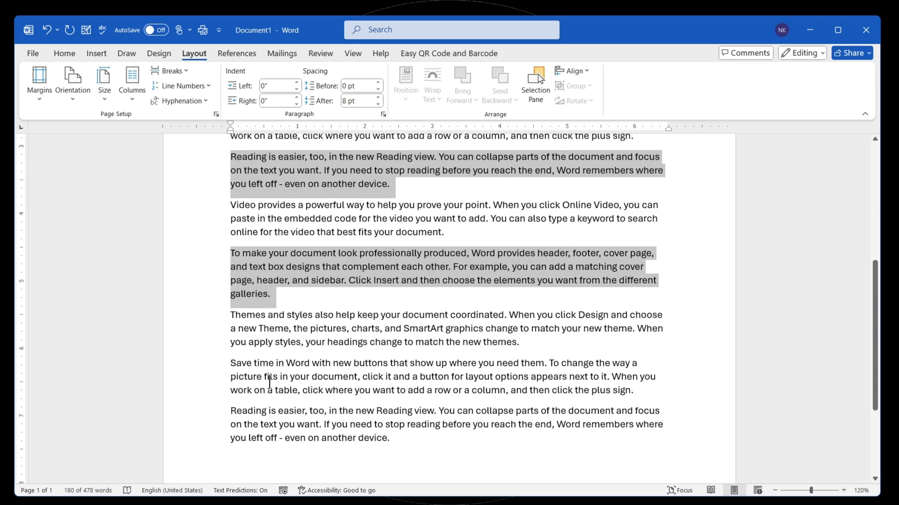
ctrl+triple_click(269, 381)
scroll(269, 382, down, 2)
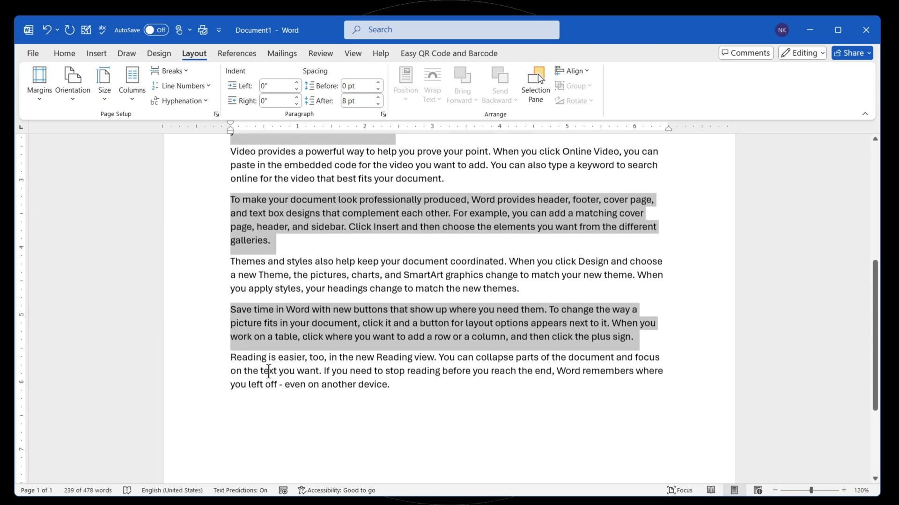
scroll(269, 372, up, 10)
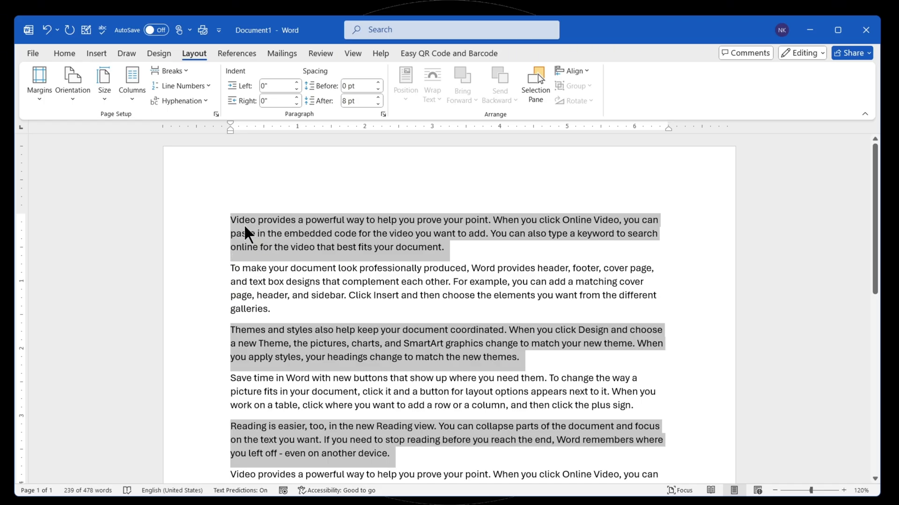
click(296, 83)
click(297, 82)
click(296, 82)
click(296, 82)
click(296, 82)
click(296, 83)
click(296, 82)
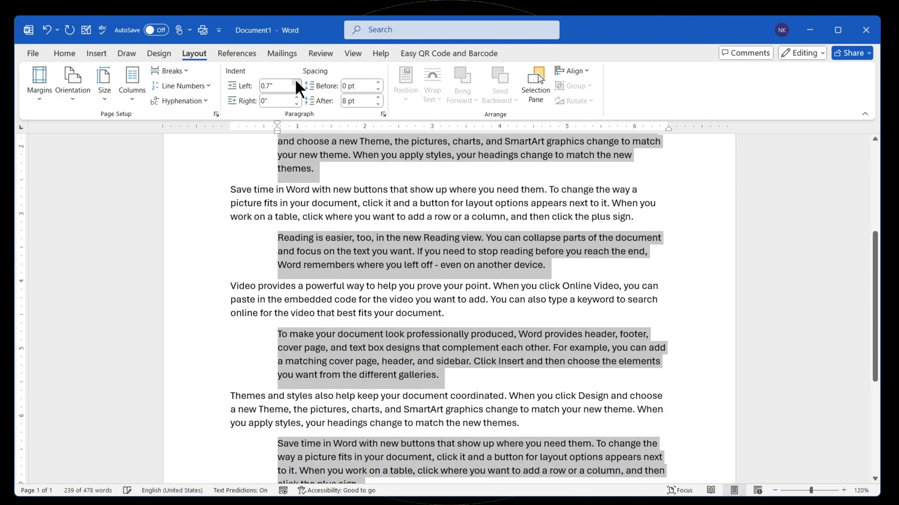
click(296, 82)
click(297, 82)
click(297, 83)
click(296, 82)
click(296, 83)
click(296, 82)
click(296, 82)
click(296, 83)
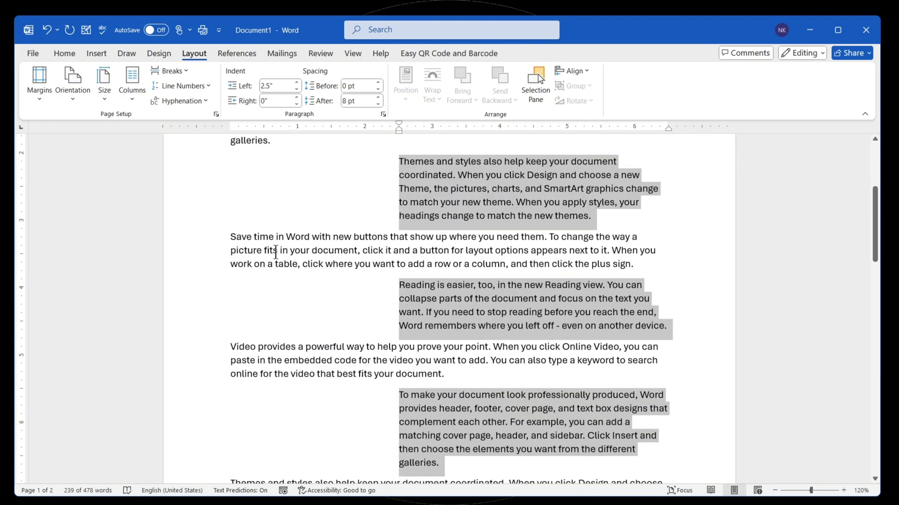
scroll(276, 253, up, 5)
scroll(281, 248, down, 2)
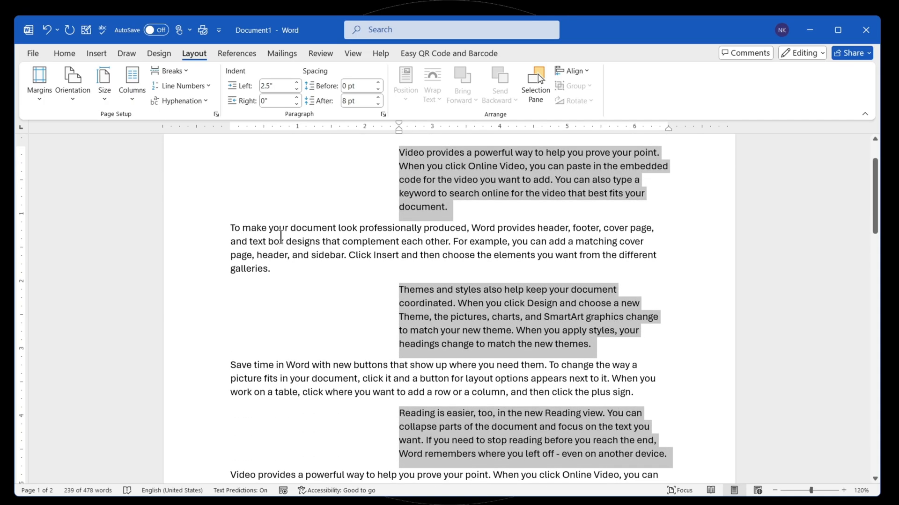
click(296, 83)
click(296, 82)
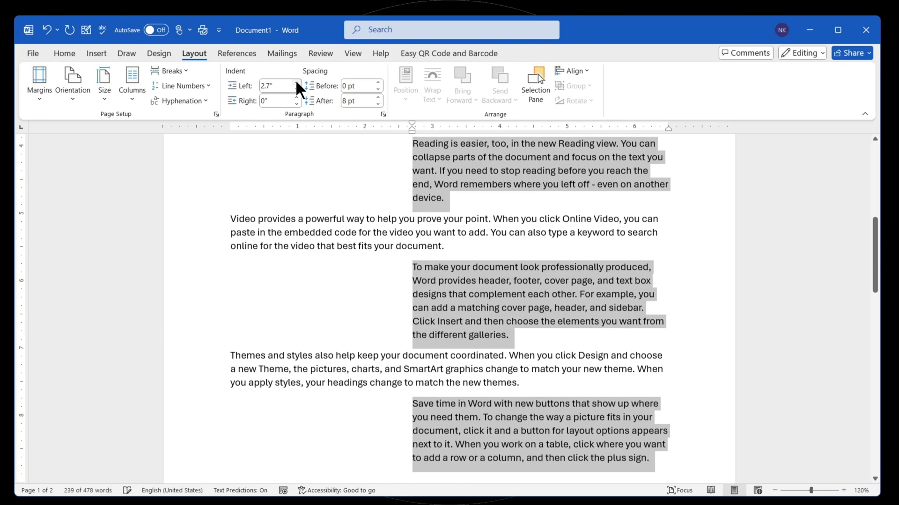
click(296, 82)
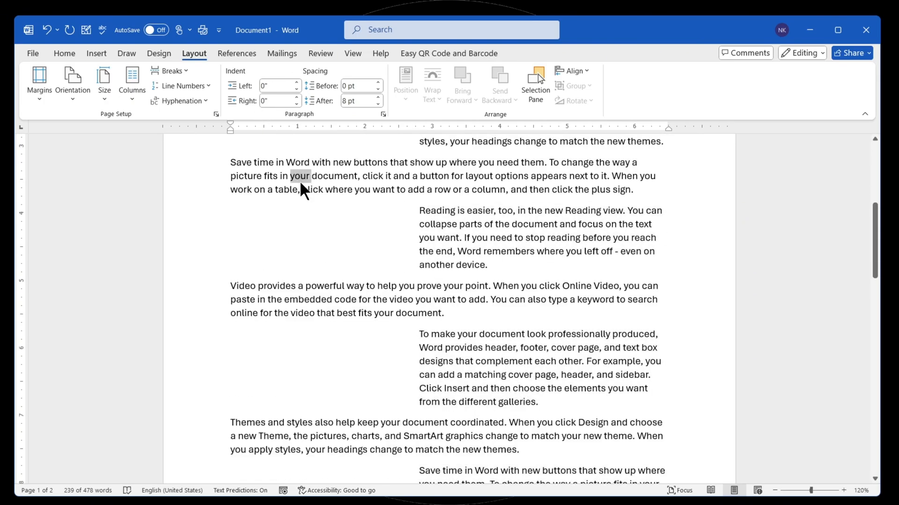
- Select the alternate paragraphs still at the left margin and increase their right indent until the lines end at the ruler's 3-inch mark
triple_click(300, 179)
scroll(310, 237, up, 3)
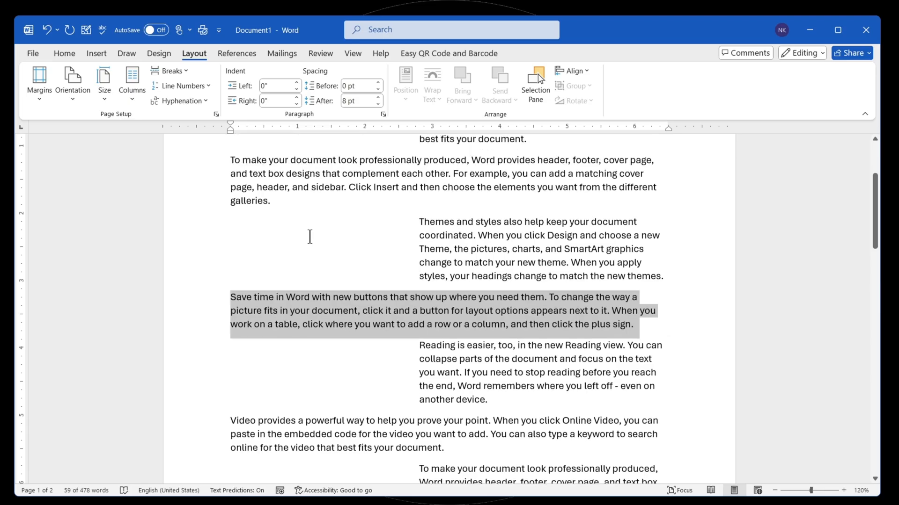
ctrl+triple_click(289, 185)
scroll(305, 262, up, 2)
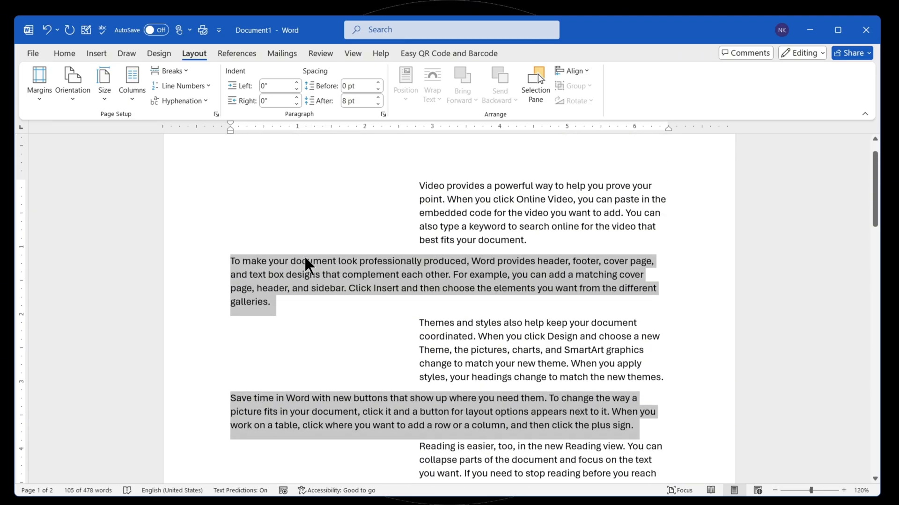
scroll(309, 261, down, 6)
ctrl+triple_click(271, 263)
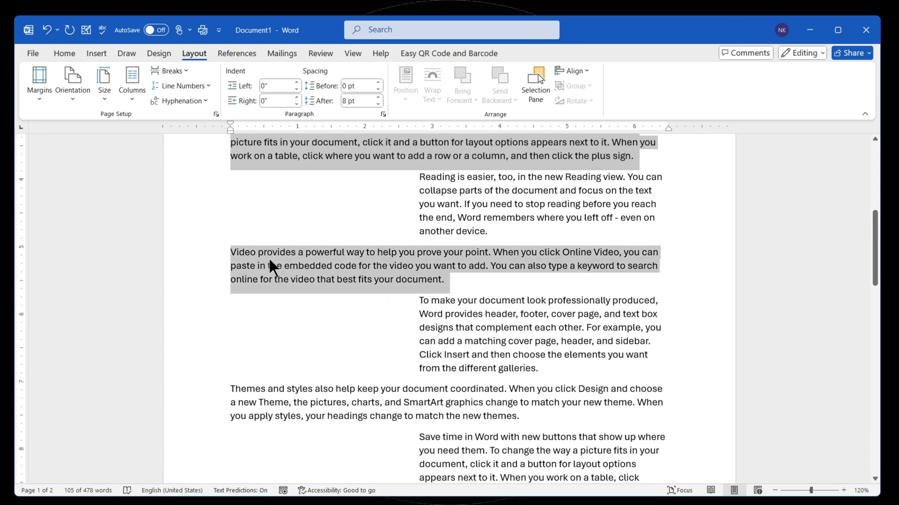
ctrl+triple_click(253, 395)
scroll(253, 396, down, 7)
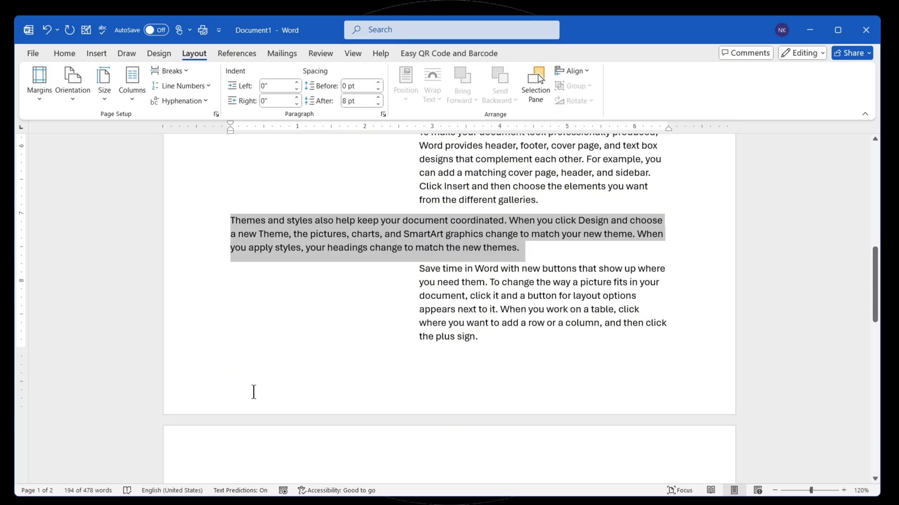
ctrl+triple_click(274, 296)
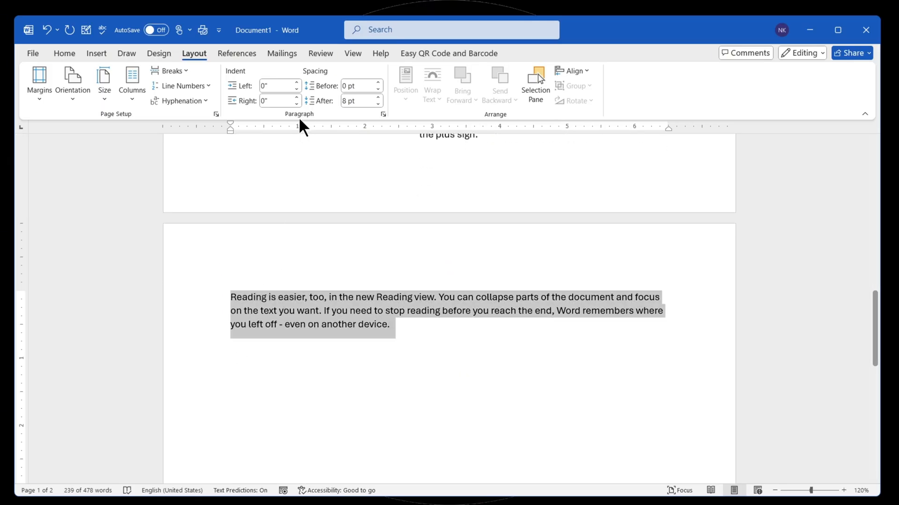
drag(296, 97, 296, 96)
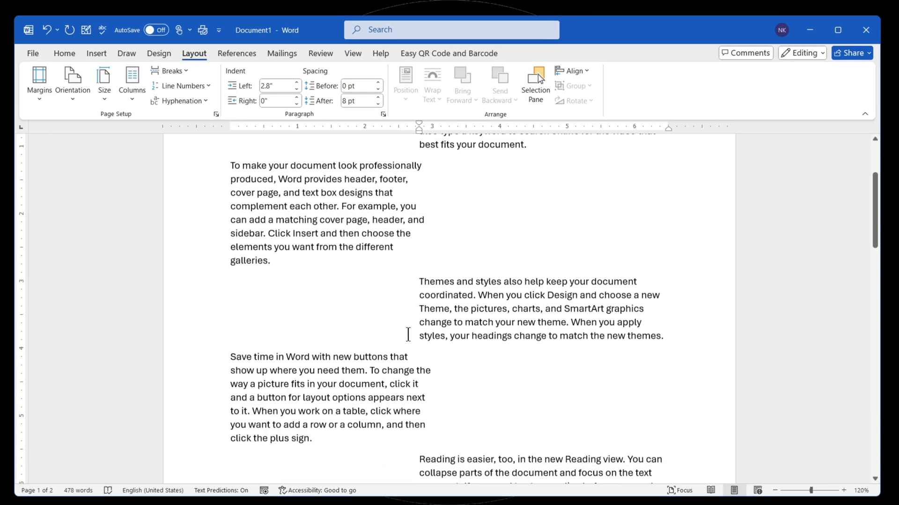
scroll(394, 322, up, 3)
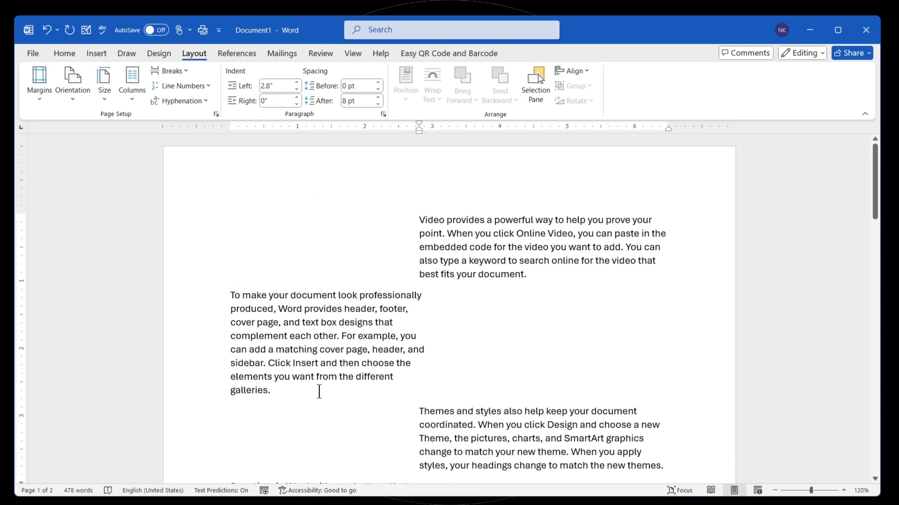
scroll(315, 385, down, 2)
scroll(315, 381, up, 2)
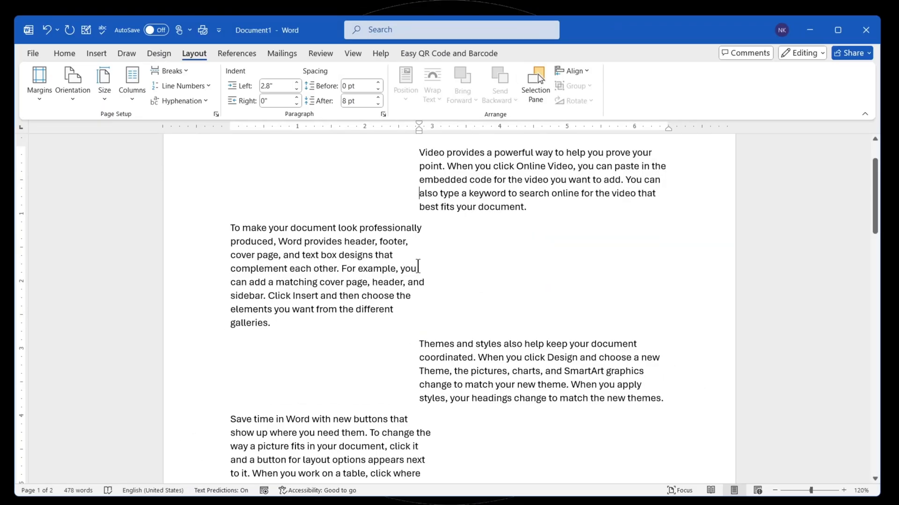
- Justify all the text in the document with the plain Justify option and deselect it
key(ctrl+a)
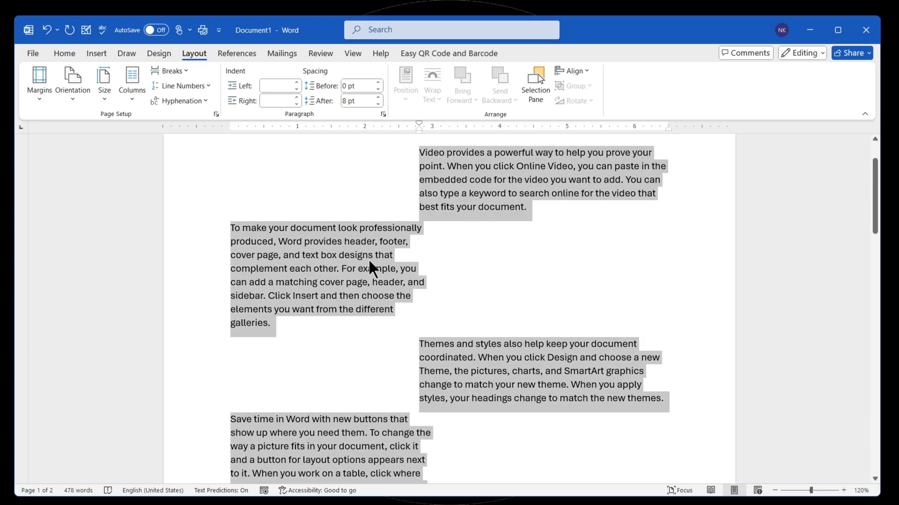
click(71, 49)
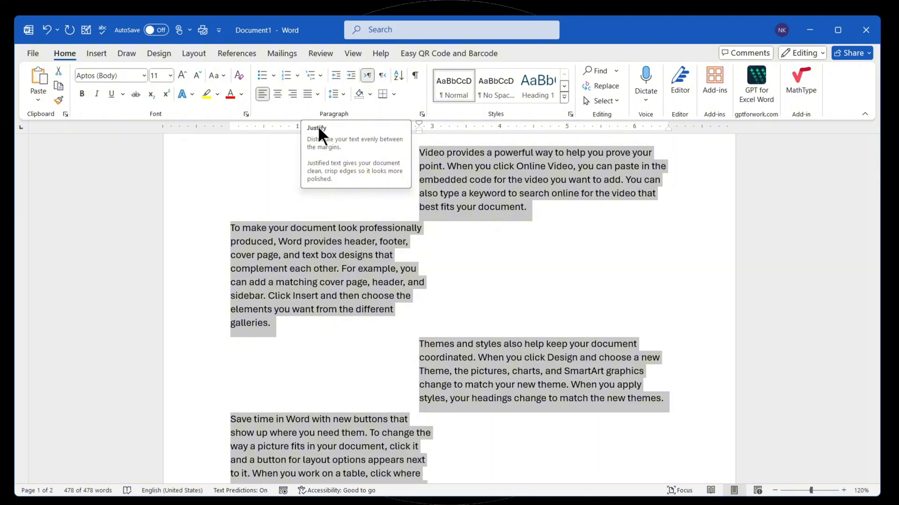
click(317, 94)
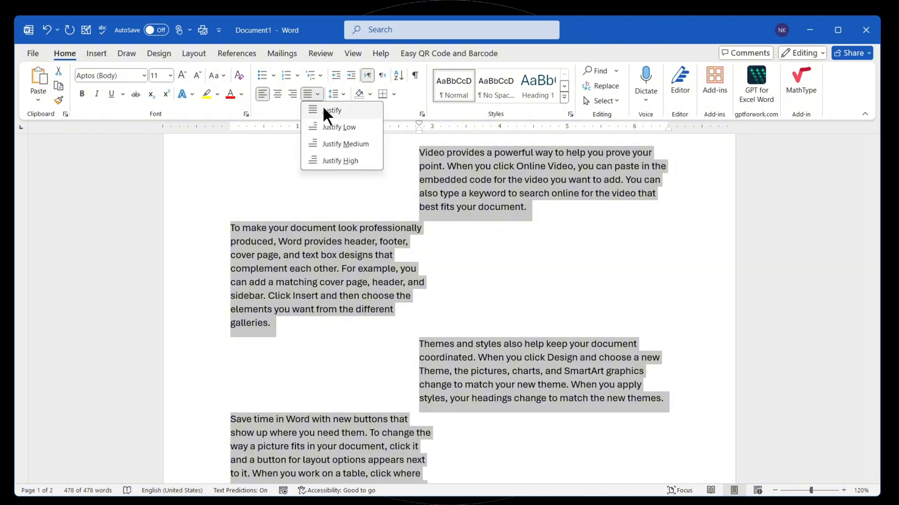
click(321, 106)
scroll(381, 253, up, 1)
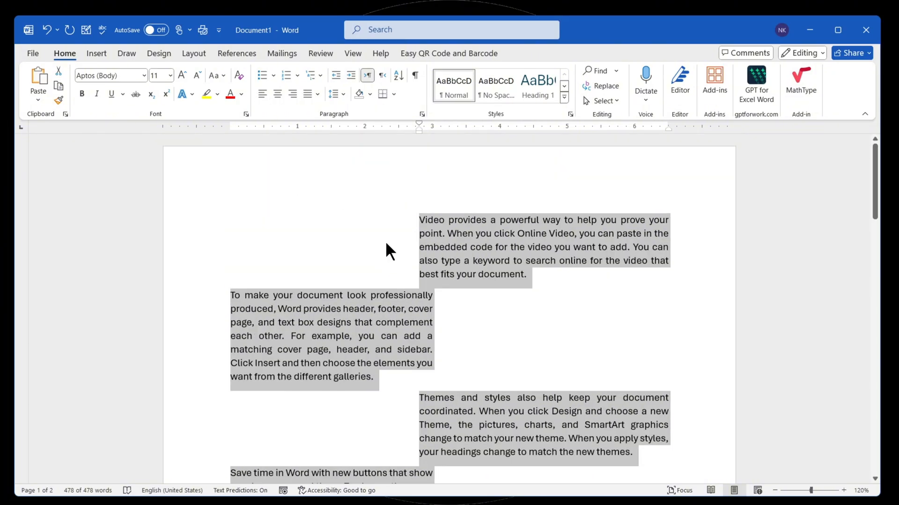
scroll(386, 253, down, 5)
scroll(386, 251, down, 3)
scroll(381, 252, up, 6)
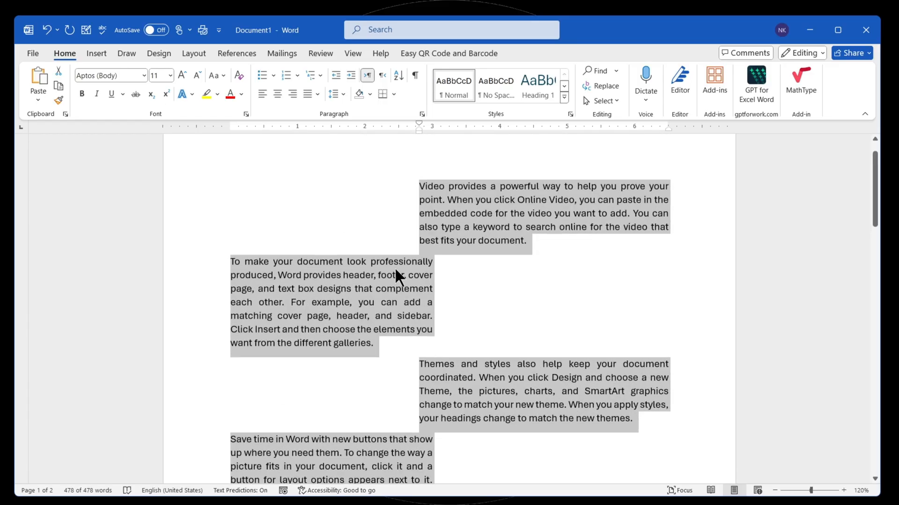
click(387, 289)
scroll(425, 282, down, 9)
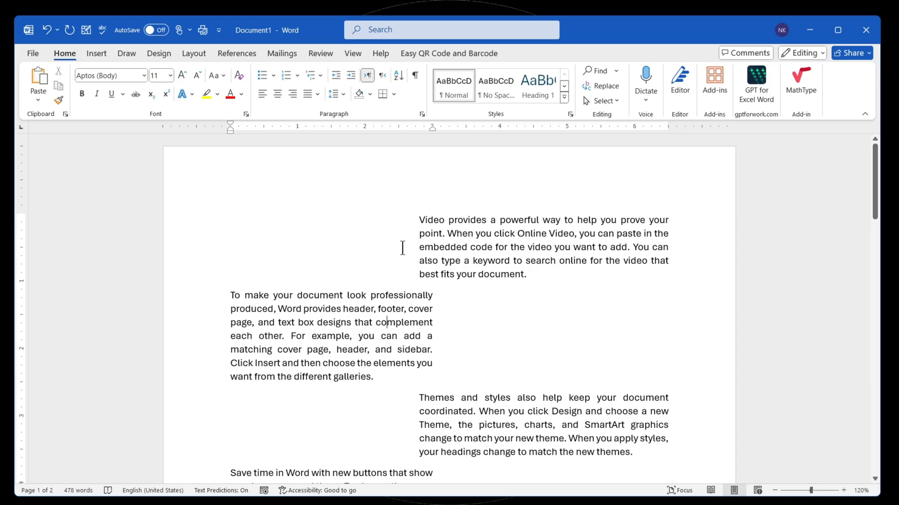
- Set both the left and right indents of all paragraphs to 0 and deselect the text
key(ctrl+a)
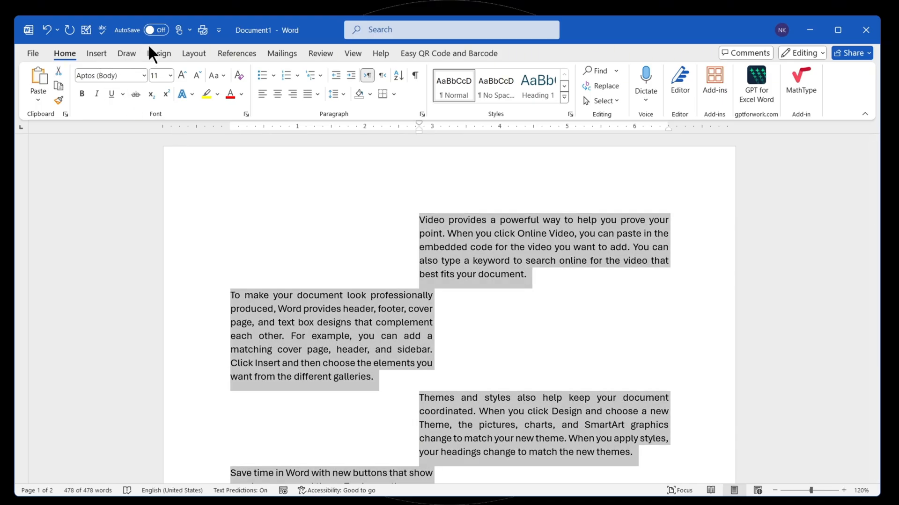
click(187, 52)
click(286, 86)
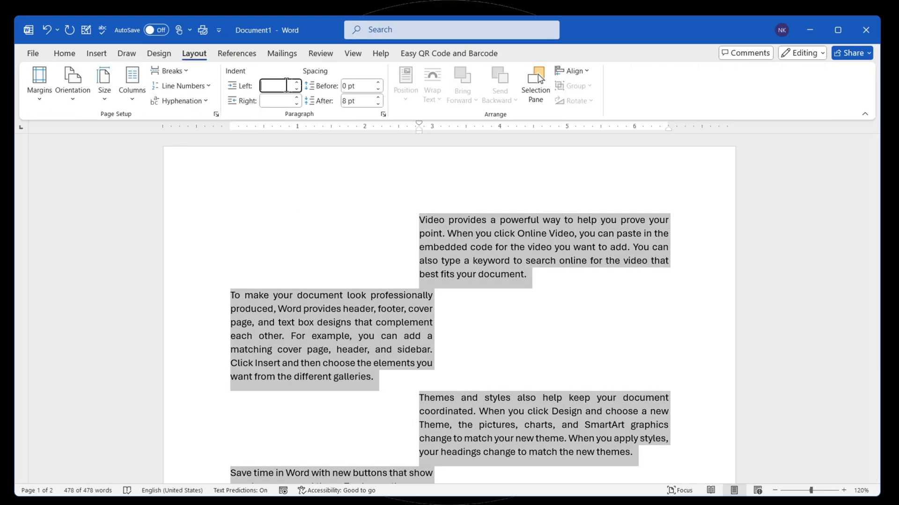
text(0)
click(278, 100)
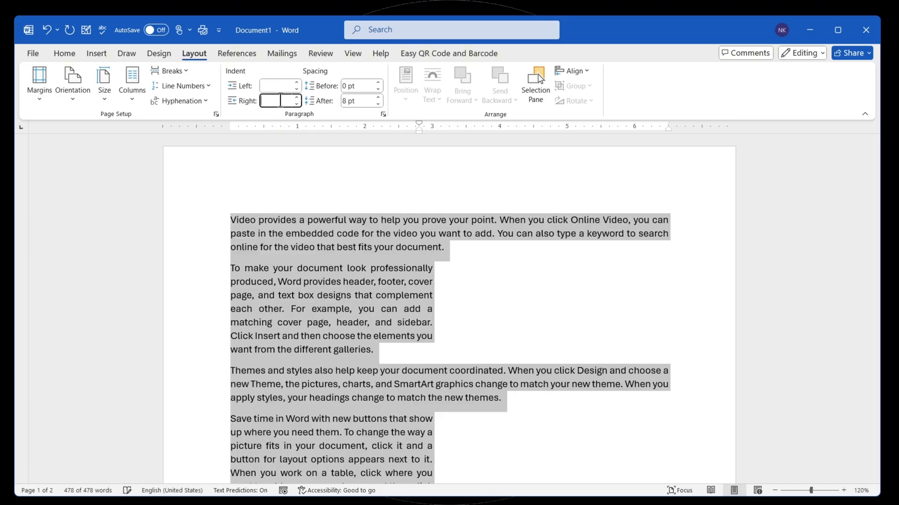
text(0)
key(Return)
scroll(369, 240, down, 8)
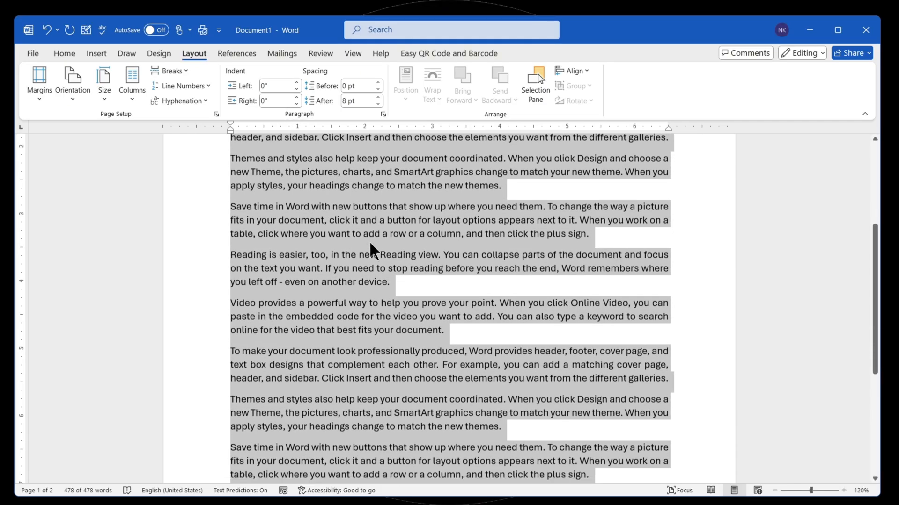
scroll(369, 237, up, 6)
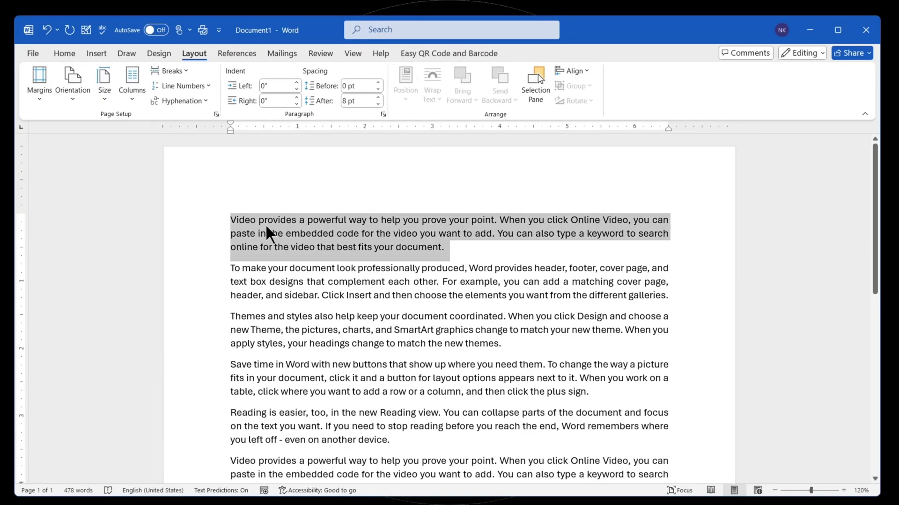
click(267, 223)
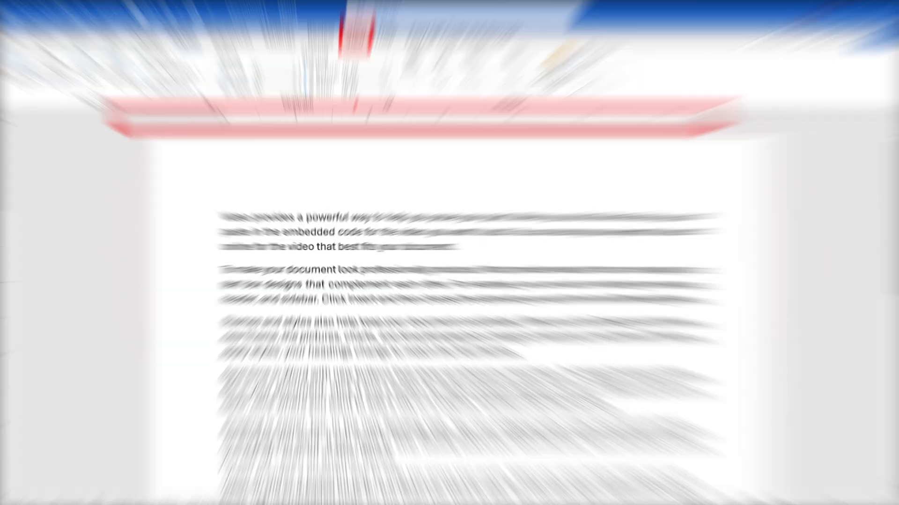
- Select all the text and move the first-line indent marker on the ruler to about 1.2 inches
click(352, 53)
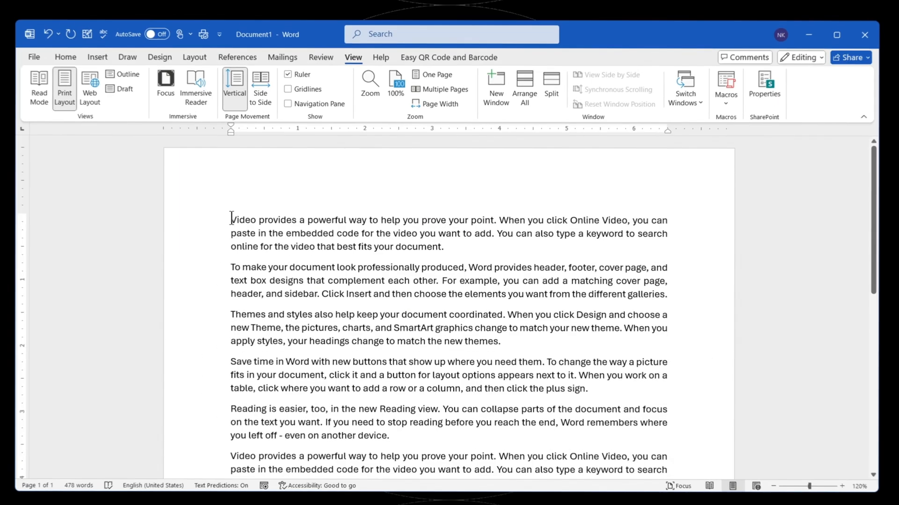
drag(253, 298, 734, 351)
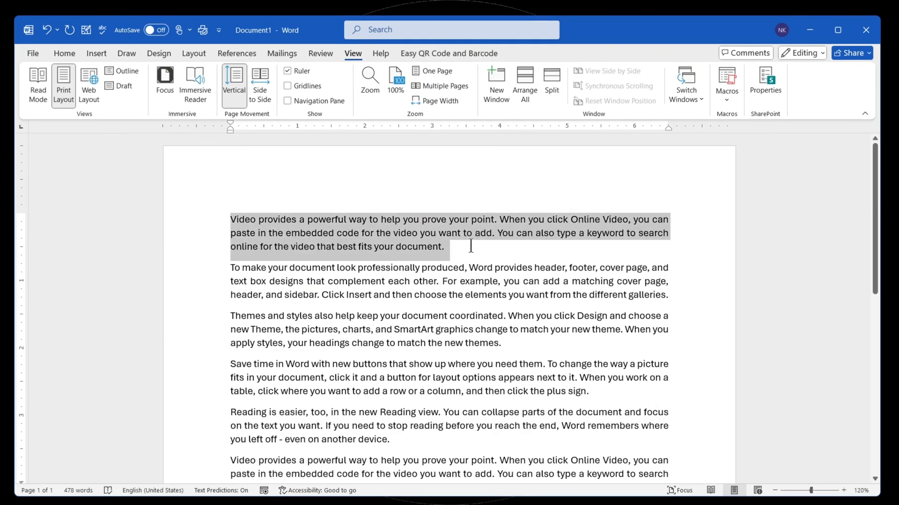
click(470, 245)
key(ctrl+a)
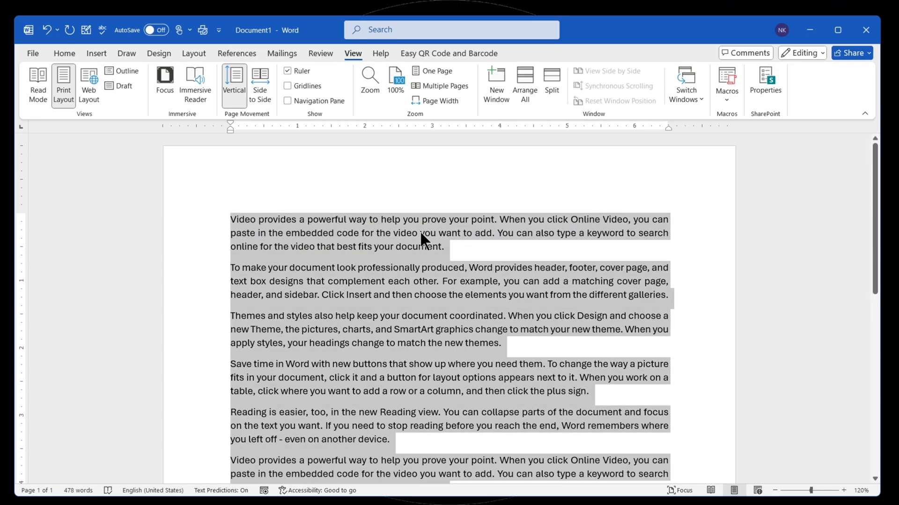
scroll(403, 229, down, 3)
scroll(382, 227, up, 3)
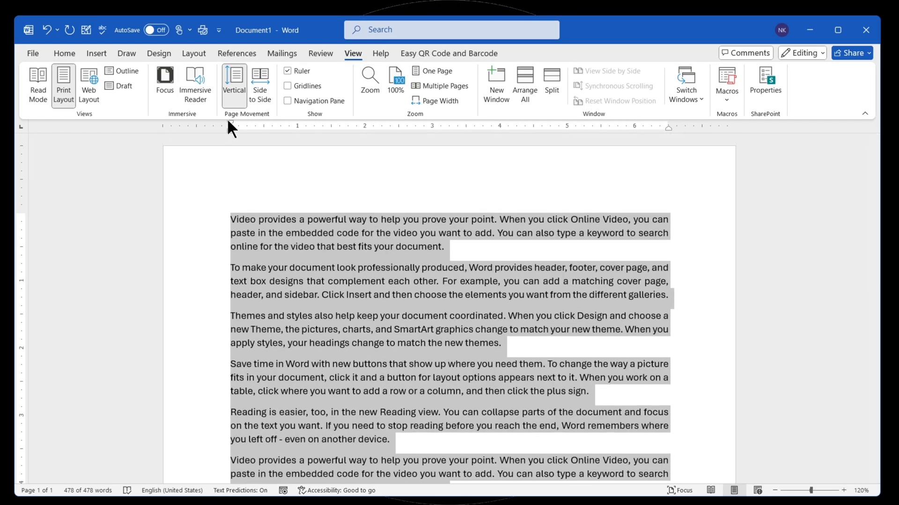
drag(230, 120, 310, 120)
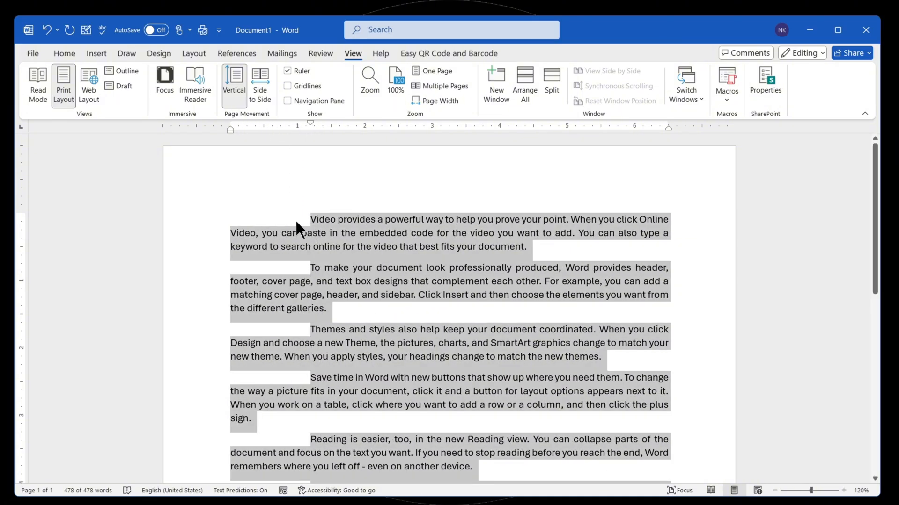
- Undo the first-line indent and set a hanging indent at about 1.6 inches for all the text
key(ctrl+z)
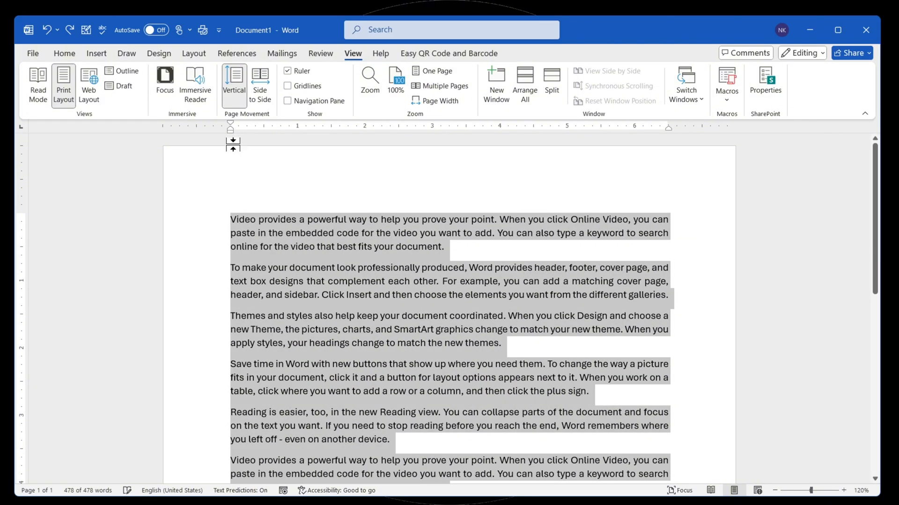
drag(230, 125, 340, 133)
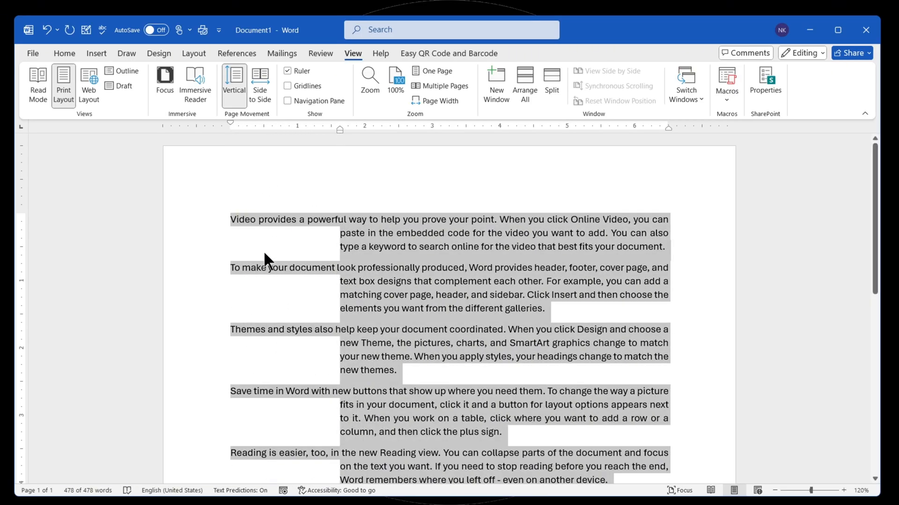
- Undo the hanging indent on all the text and deselect it
key(ctrl+z)
key(ctrl+z)
key(ctrl+z)
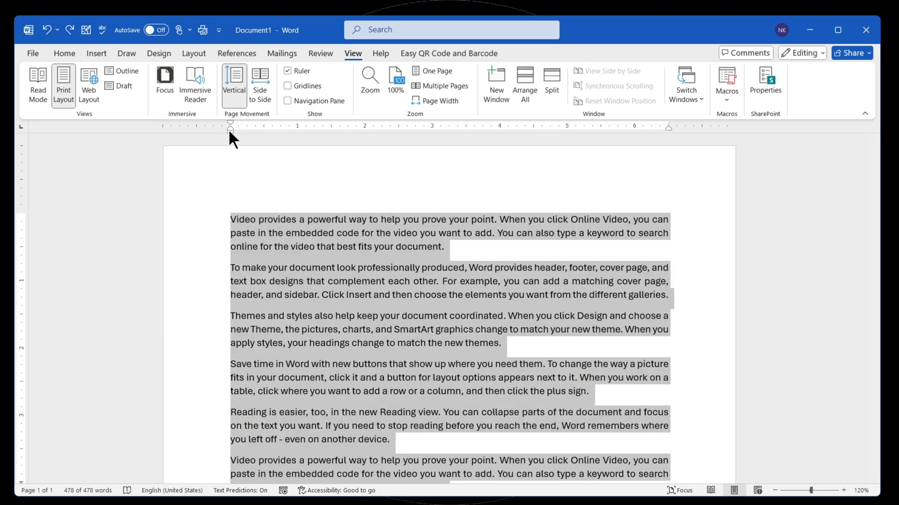
mouse_move(229, 132)
mouse_down()
mouse_move(457, 140)
mouse_move(373, 152)
mouse_move(153, 153)
mouse_move(441, 161)
mouse_move(148, 160)
mouse_move(360, 159)
mouse_move(230, 197)
mouse_up()
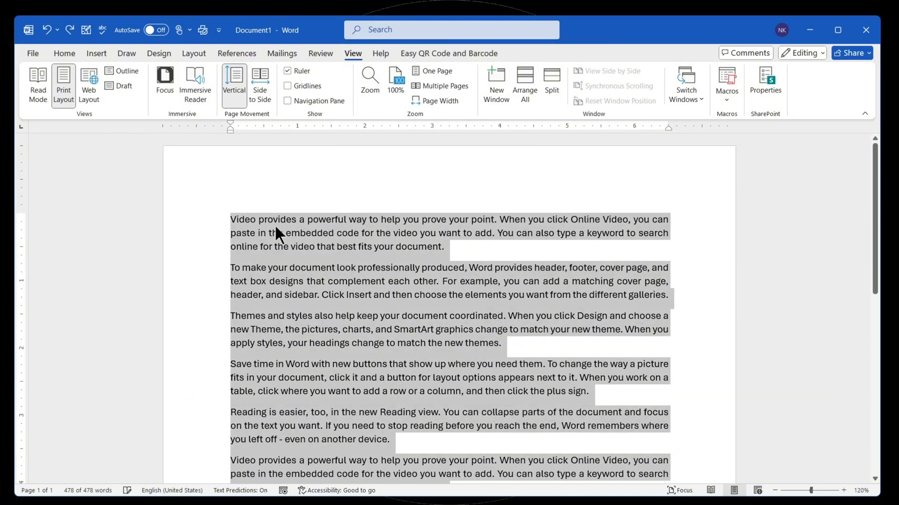
click(276, 218)
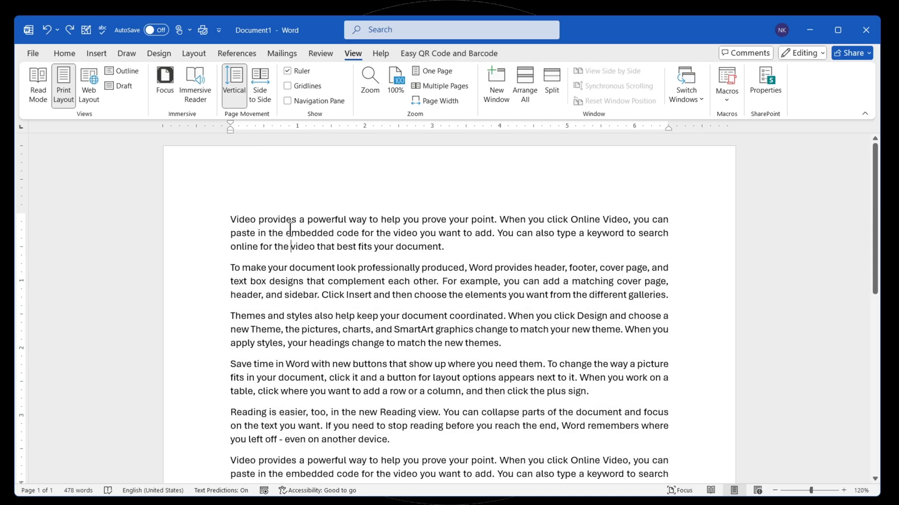
- Select the first and third paragraphs together and move their left indent on the ruler to about 2.8 inches
triple_click(290, 237)
scroll(287, 300, down, 1)
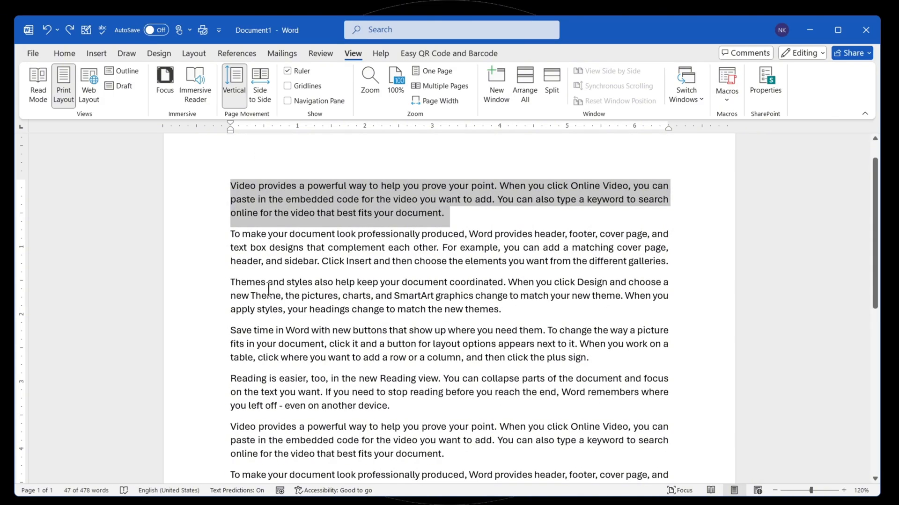
ctrl+triple_click(270, 297)
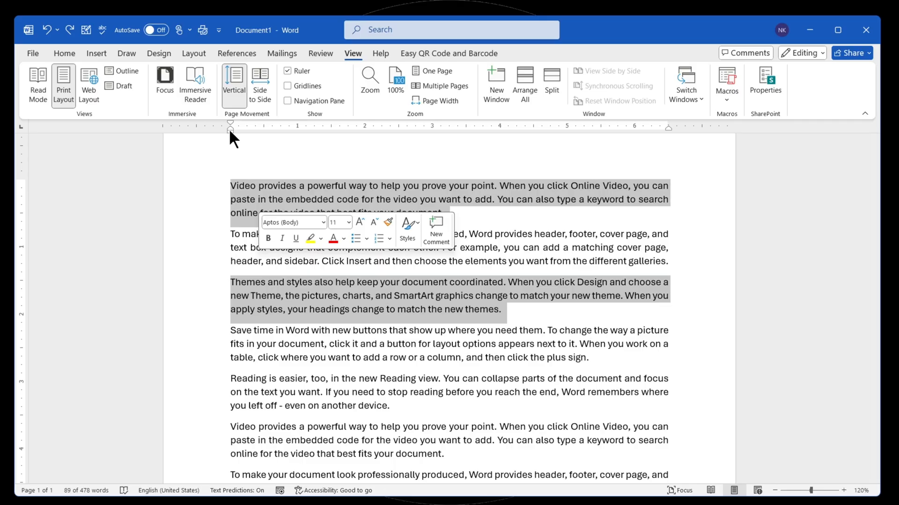
drag(230, 131, 418, 142)
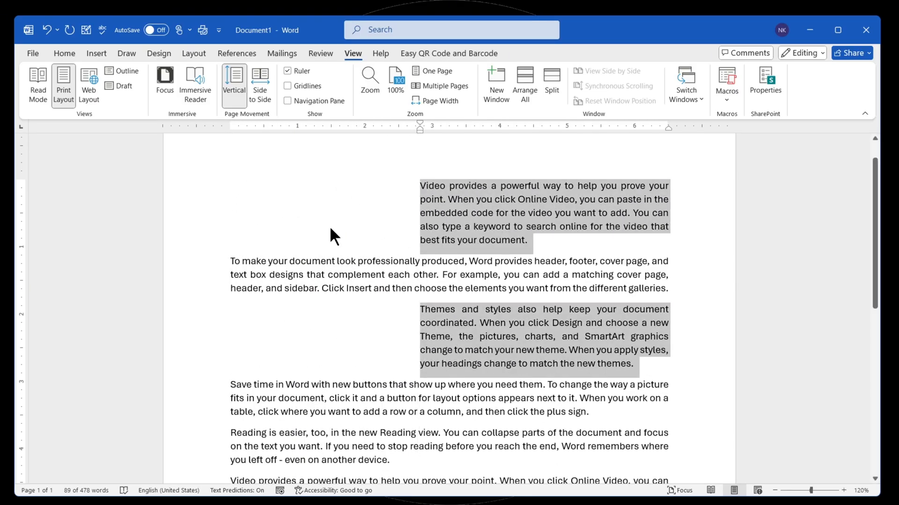
- Select the second and fourth paragraphs together and move their right indent marker to about 2.8 inches on the ruler
triple_click(314, 274)
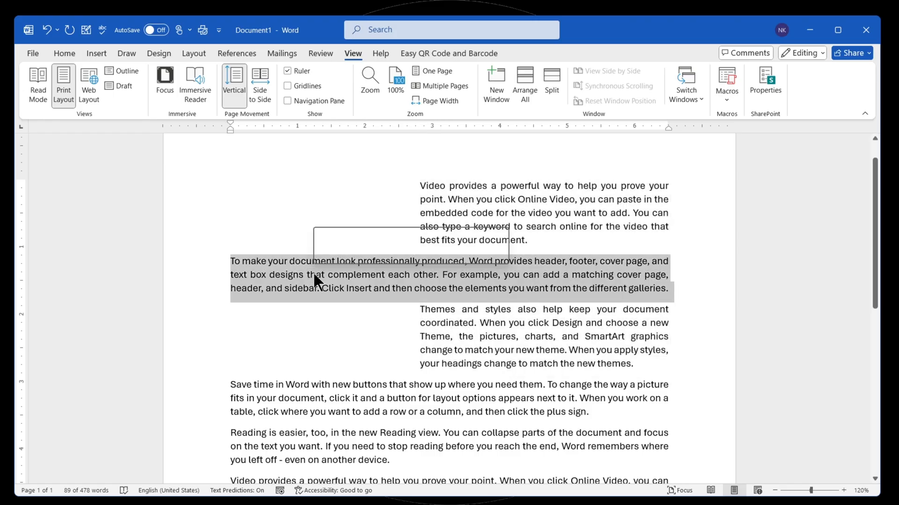
ctrl+triple_click(317, 399)
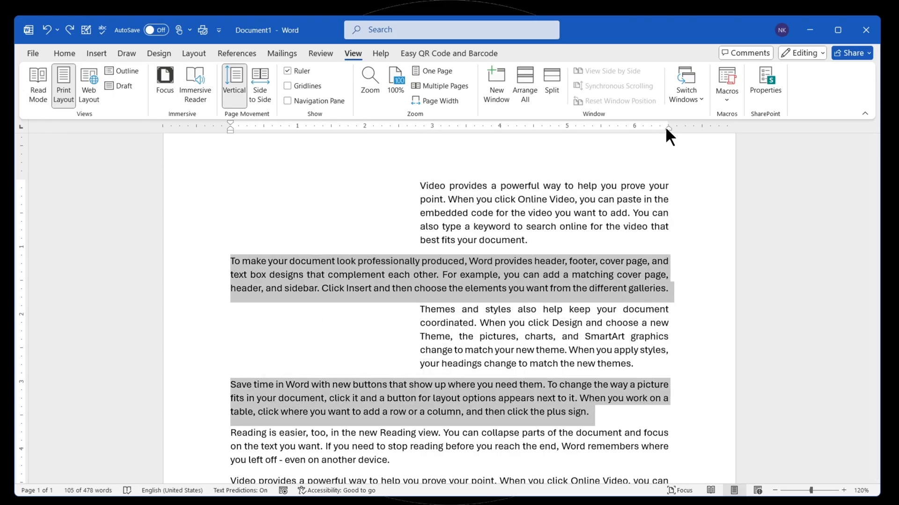
mouse_move(668, 129)
mouse_down()
mouse_move(585, 141)
mouse_move(479, 135)
mouse_move(499, 149)
mouse_move(420, 157)
mouse_up()
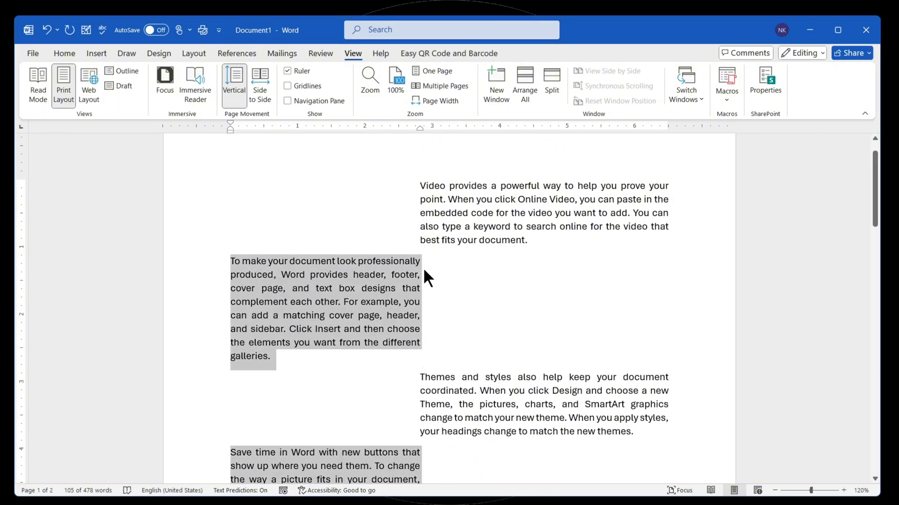
- Select all the text and move the right indent marker outward to about 6.6 inches
scroll(425, 265, down, 1)
key(ctrl+a)
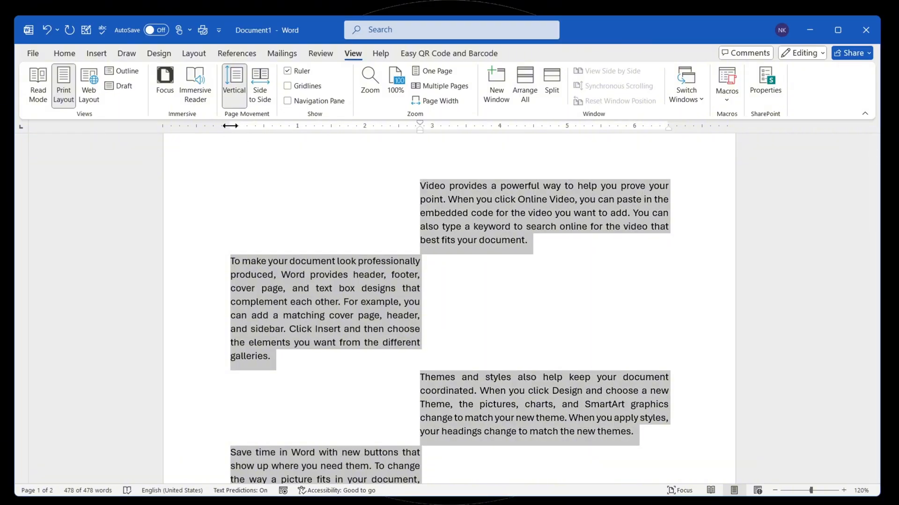
mouse_move(229, 126)
mouse_down()
mouse_move(499, 138)
mouse_move(37, 144)
mouse_move(327, 168)
mouse_move(231, 163)
mouse_up()
drag(668, 124, 677, 126)
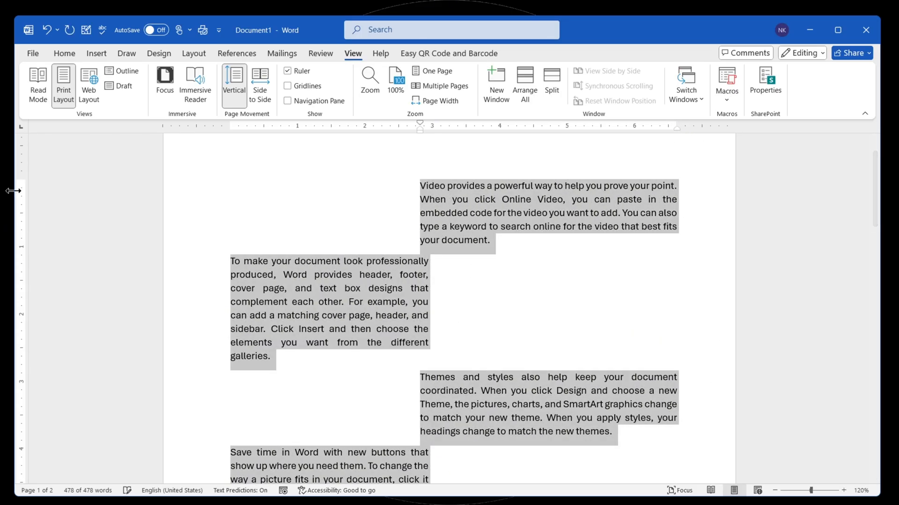
- Lower the top margin slightly and raise the bottom margin to about the 6-inch mark using the vertical ruler
click(243, 229)
mouse_move(22, 179)
mouse_down()
mouse_move(16, 290)
mouse_move(15, 185)
mouse_up()
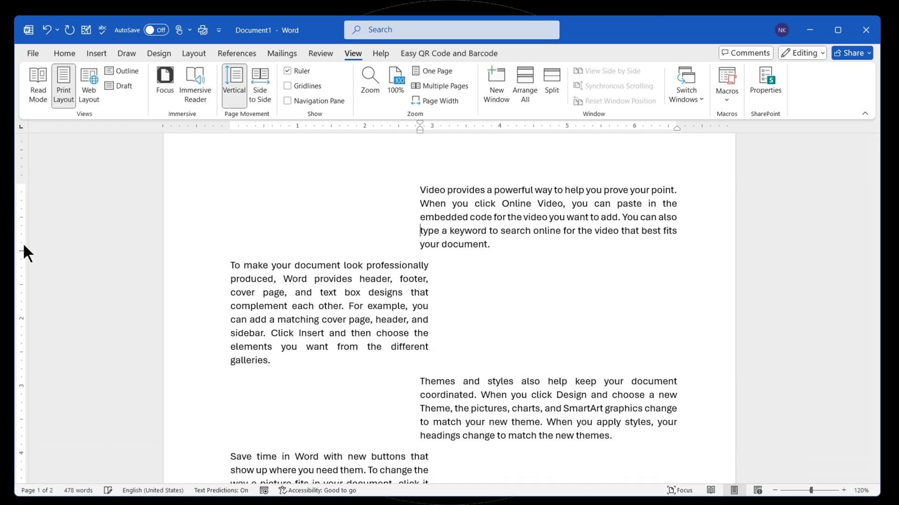
scroll(174, 342, down, 8)
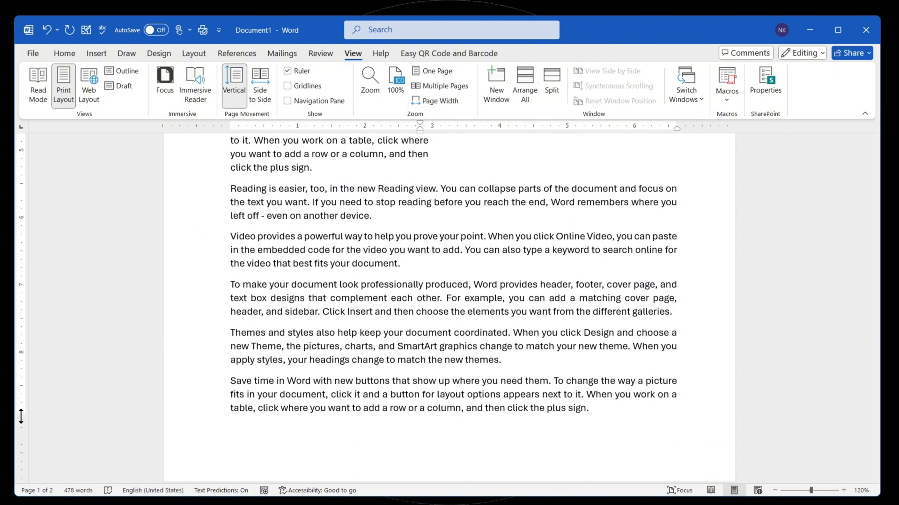
drag(21, 416, 5, 217)
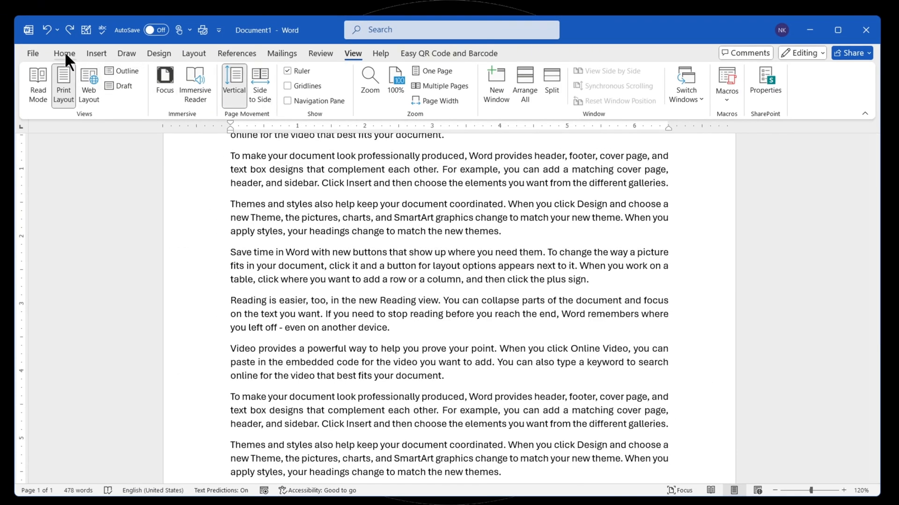
- Increase the indent of all the text by one level and decrease it again
click(64, 54)
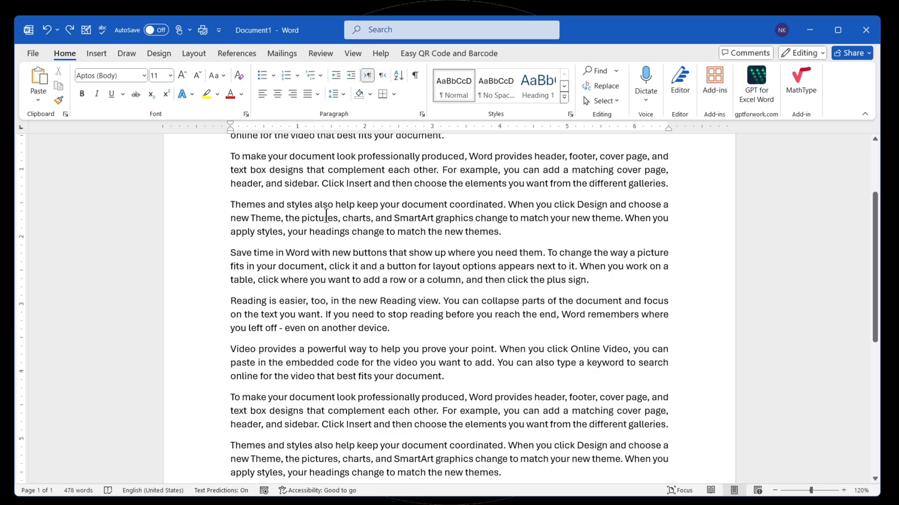
scroll(325, 215, up, 3)
key(ctrl+a)
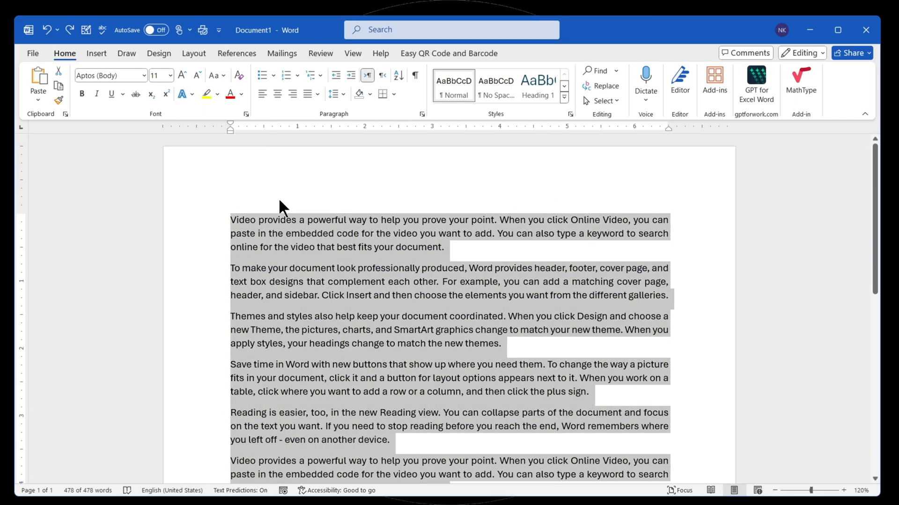
click(349, 75)
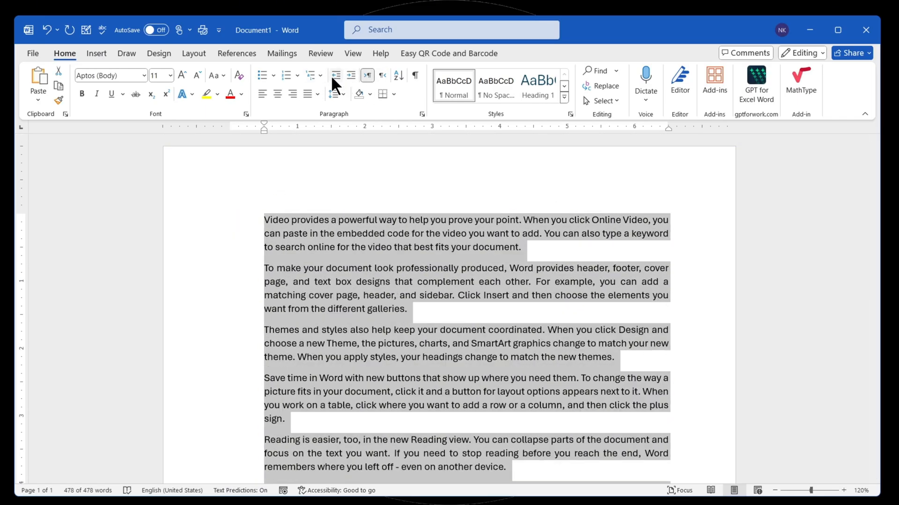
click(336, 75)
click(334, 94)
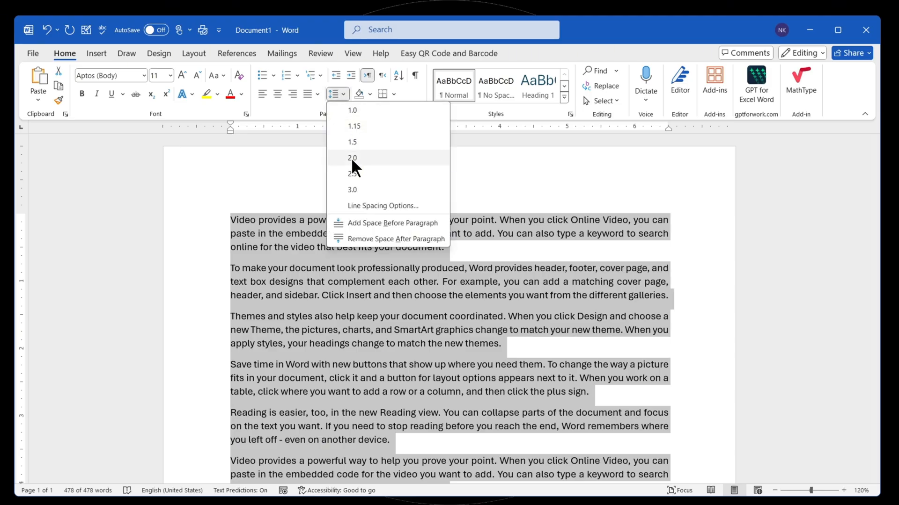
click(311, 95)
click(324, 110)
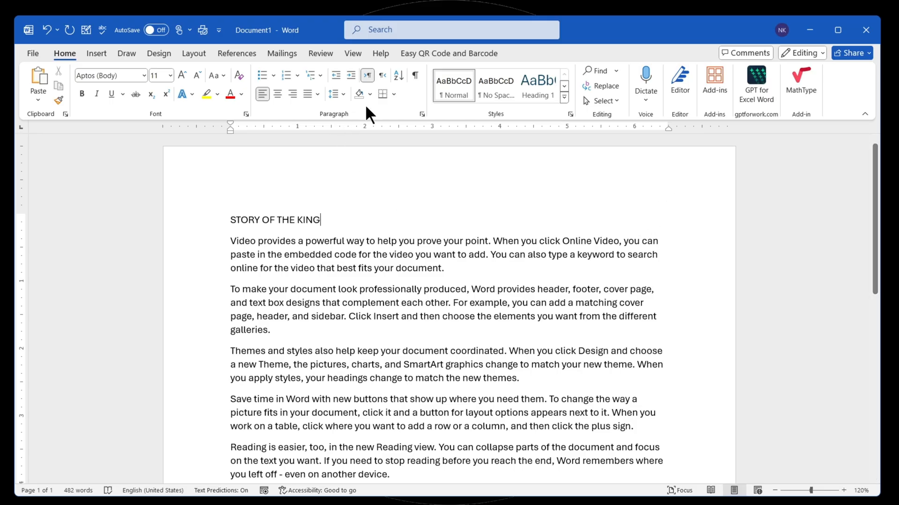
- Switch the direction of all the text, including the title, to right-to-left
click(380, 75)
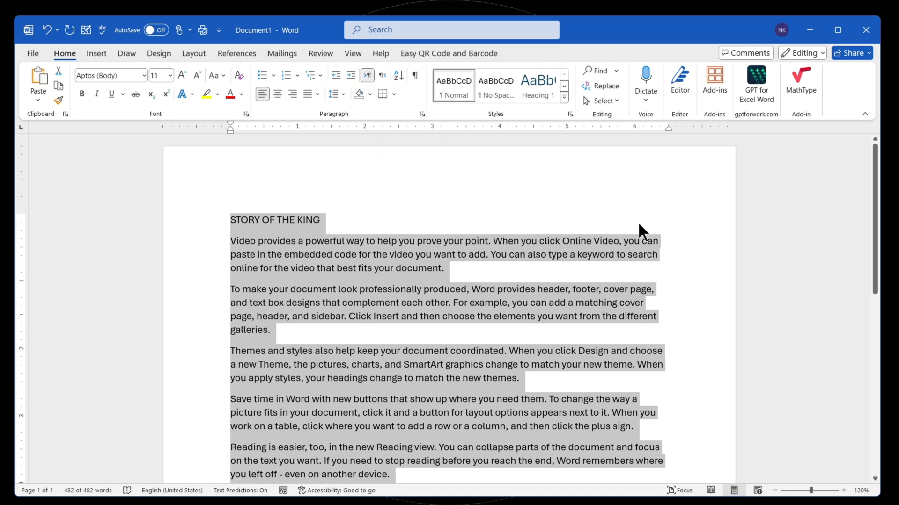
click(381, 74)
scroll(640, 253, down, 4)
scroll(640, 250, up, 4)
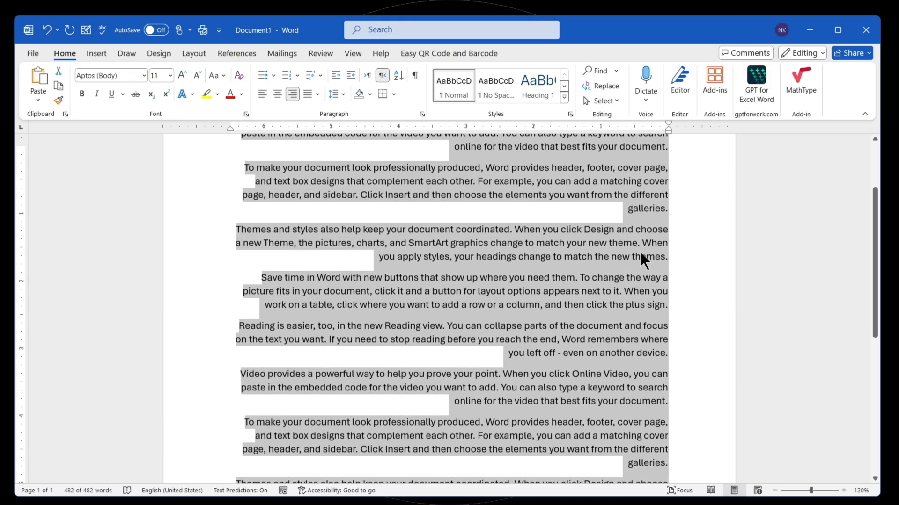
- Toggle all the text between left-to-right and right-to-left direction, ending on left-to-right
click(366, 74)
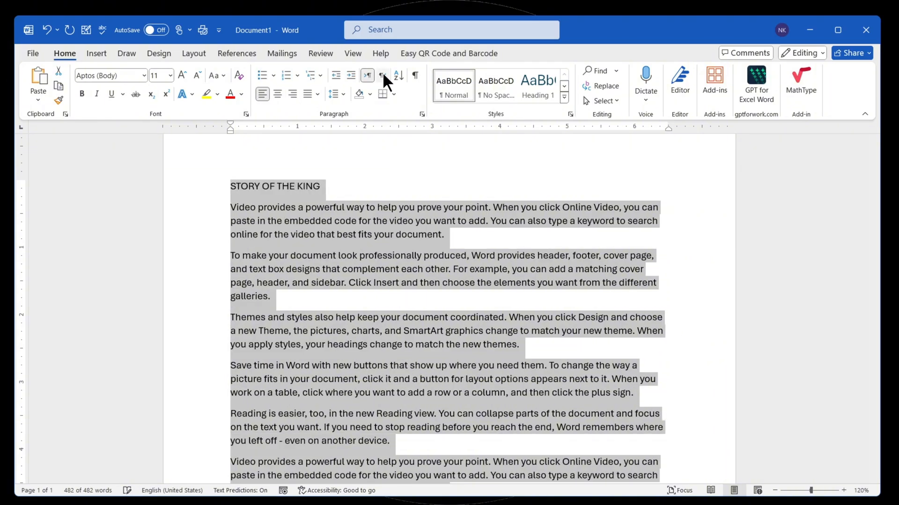
click(383, 74)
click(372, 73)
click(382, 76)
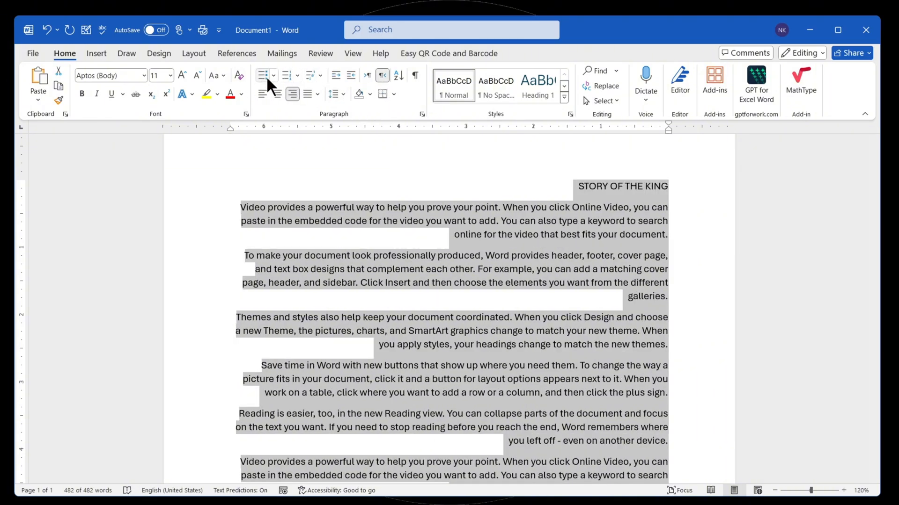
click(368, 75)
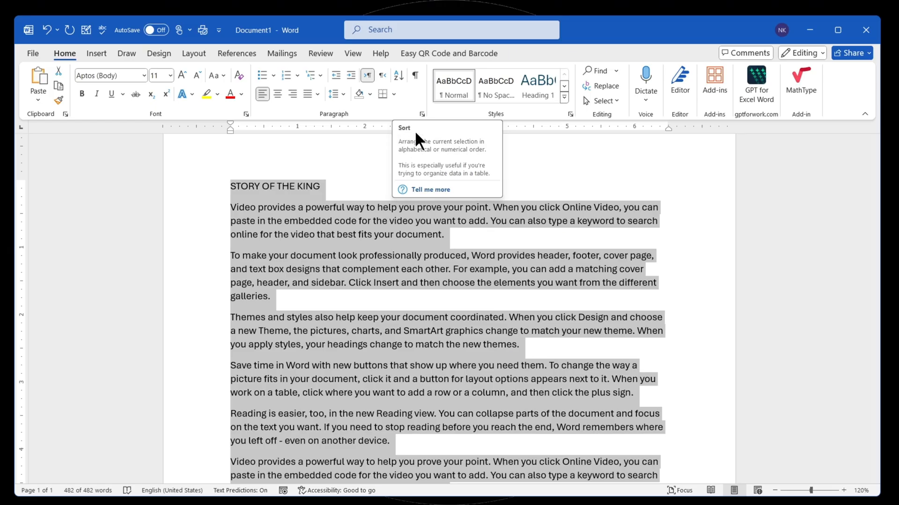
- Insert the digits 1 to 9 and 0 above the title STORY OF THE KING, each on its own line
click(349, 163)
click(229, 186)
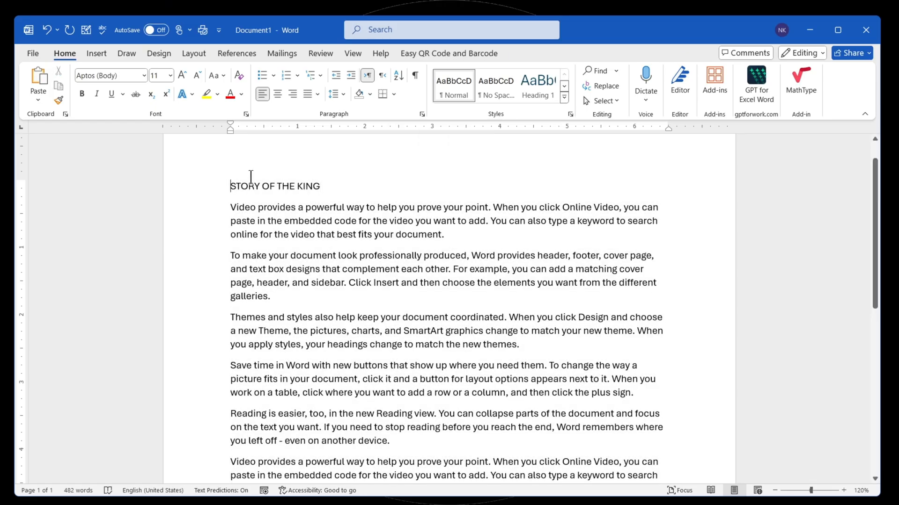
key(Return)
key(Up)
text(1234567890)
key(Home)
key(Right)
key(Return)
key(Right)
key(Return)
key(Right)
key(Return)
key(Right)
key(Return)
key(Right)
key(Return)
key(Right)
key(Return)
key(Right)
key(Return)
key(Right)
key(Return)
key(Right)
key(Return)
- Put the number list out of order by moving lines 3 and 4 above line 2
drag(237, 247, 227, 228)
key(alt+shift+Up)
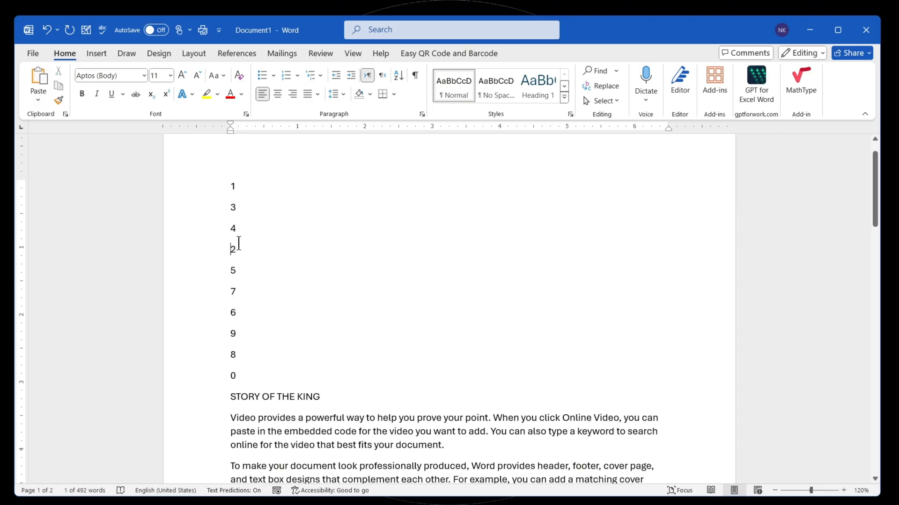
- Select the whole number list above the title and open the sort settings for it
drag(231, 187, 260, 376)
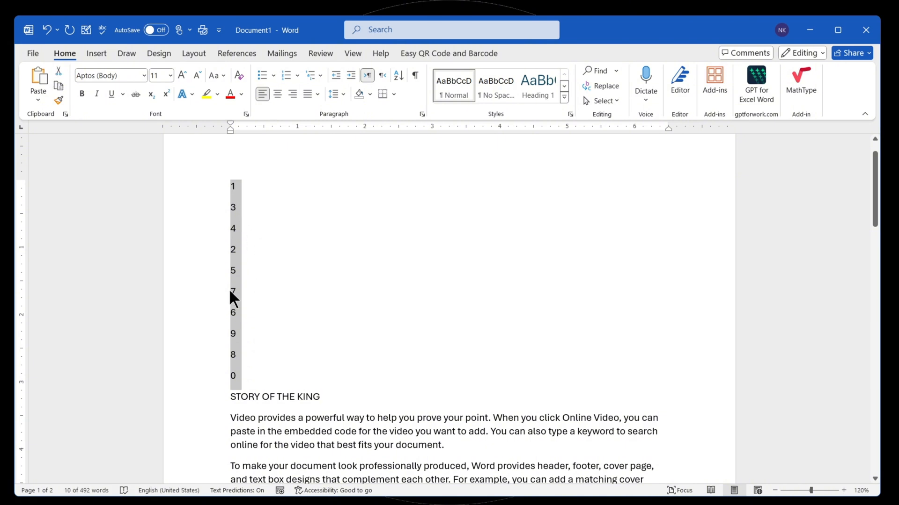
click(396, 73)
drag(390, 162, 462, 142)
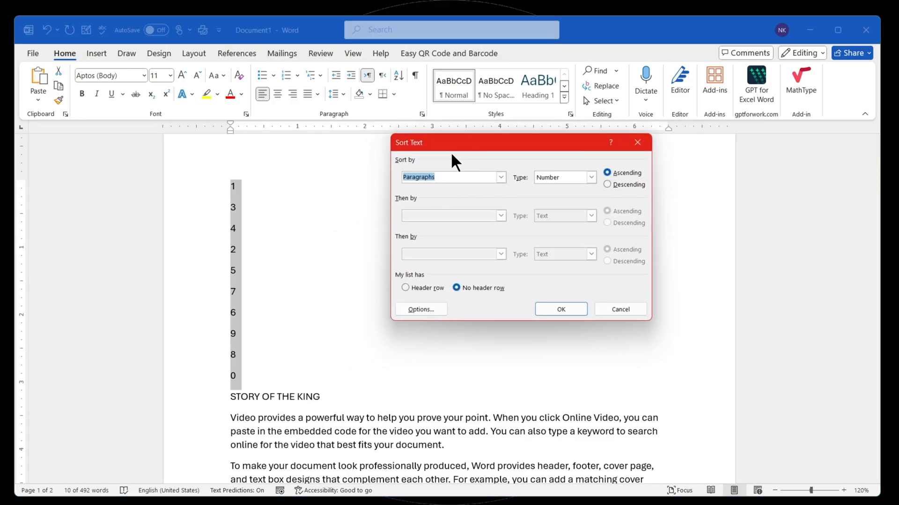
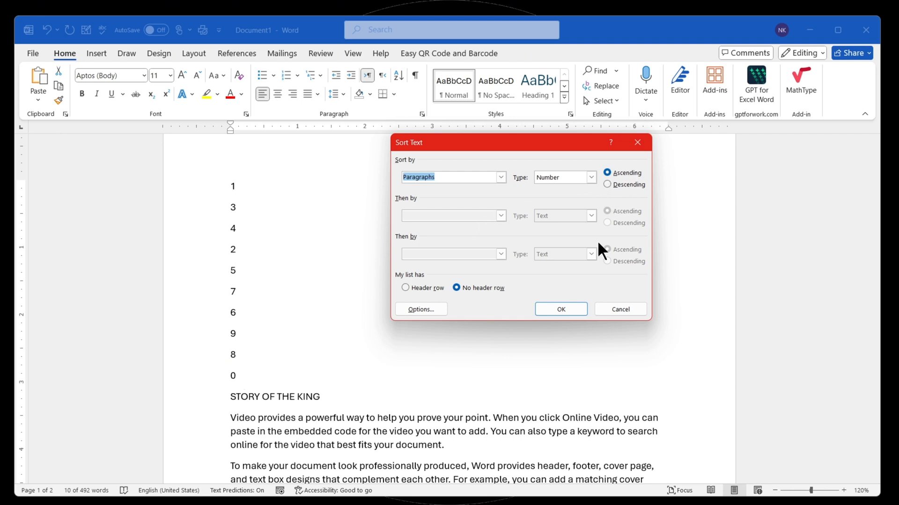
- Sort the number list above the title by number in ascending order, and sort it again in descending order
click(561, 310)
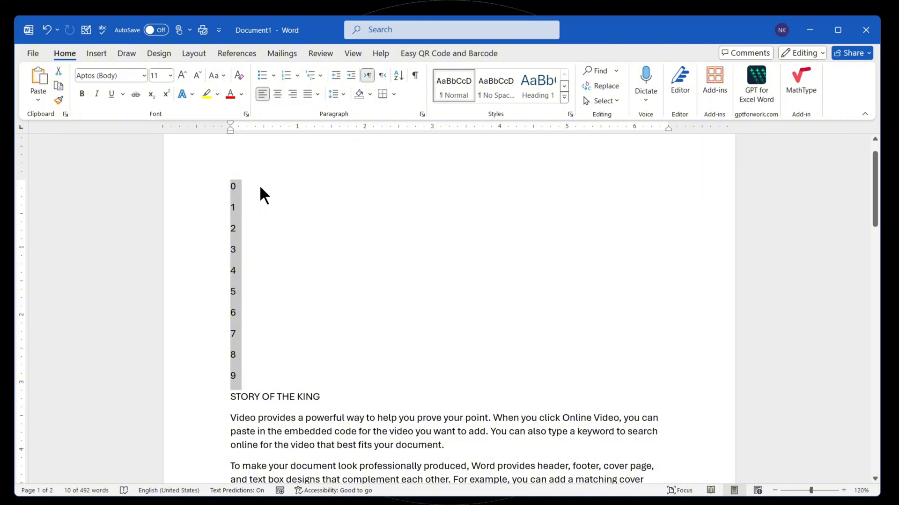
click(396, 73)
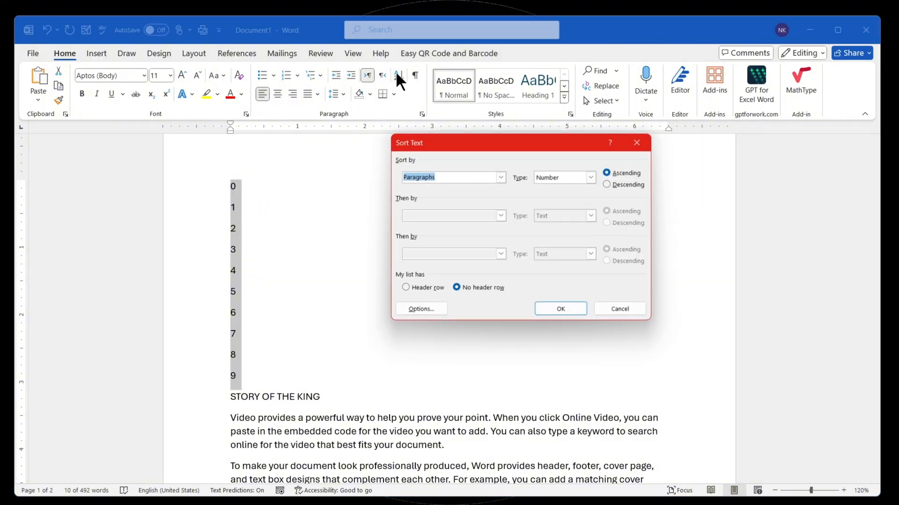
click(616, 184)
click(575, 310)
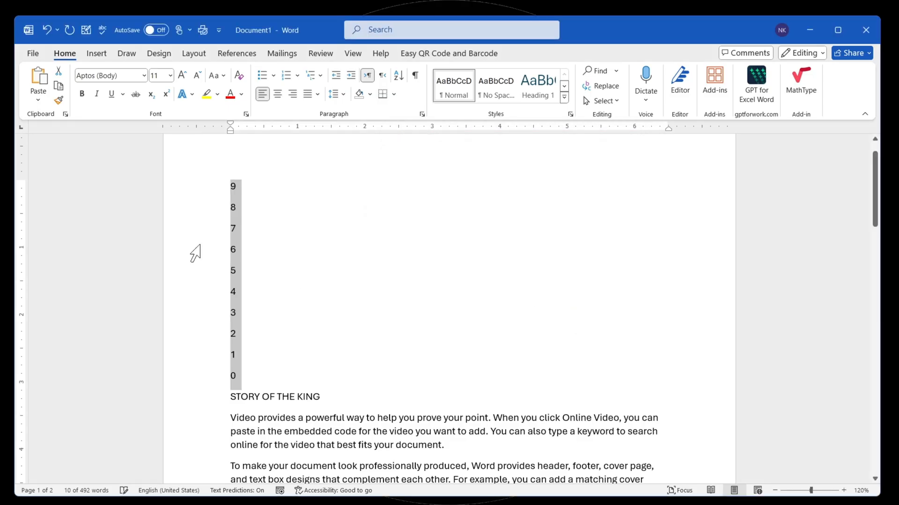
click(247, 211)
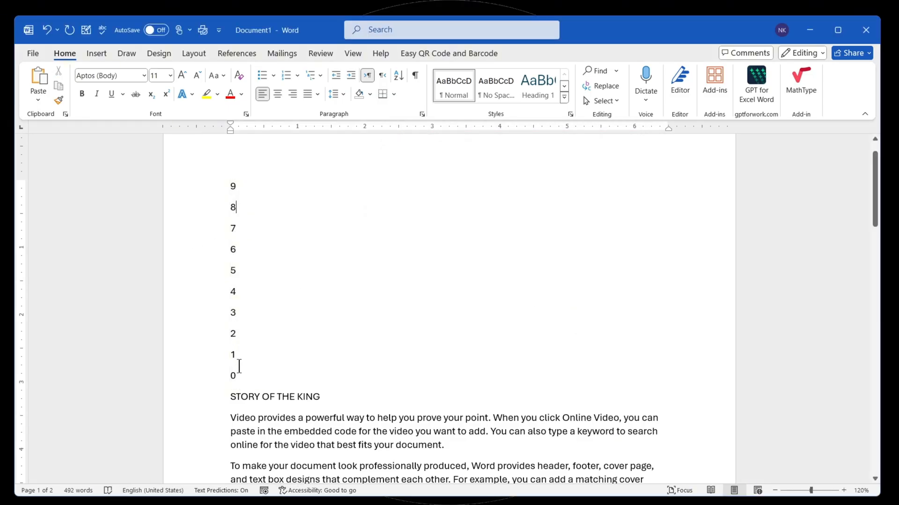
drag(227, 369, 201, 189)
click(297, 257)
- Sort the STORY OF THE KING title and the paragraphs below it as text in ascending order
scroll(290, 237, down, 5)
click(227, 230)
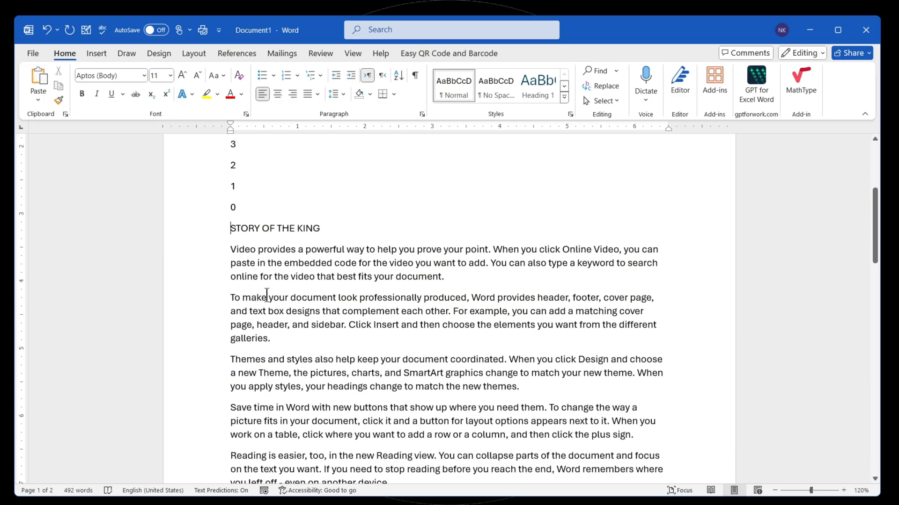
drag(267, 295, 360, 379)
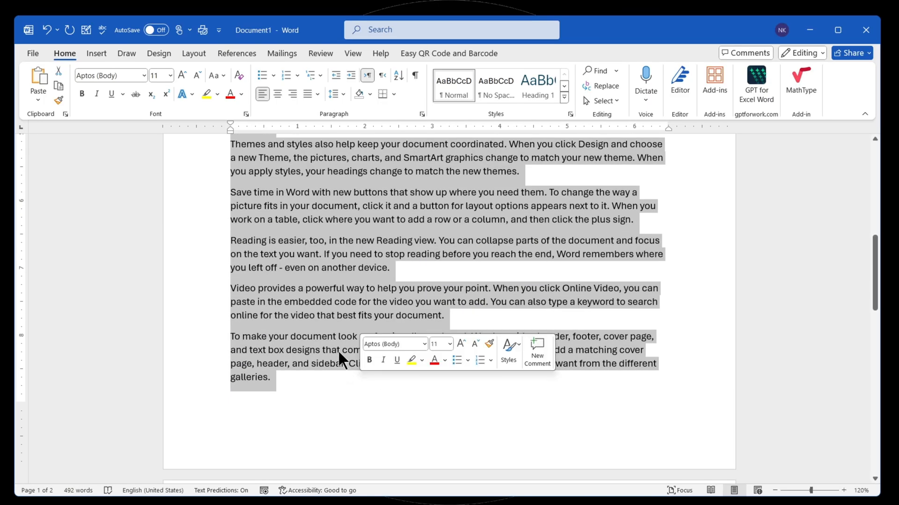
scroll(296, 271, up, 5)
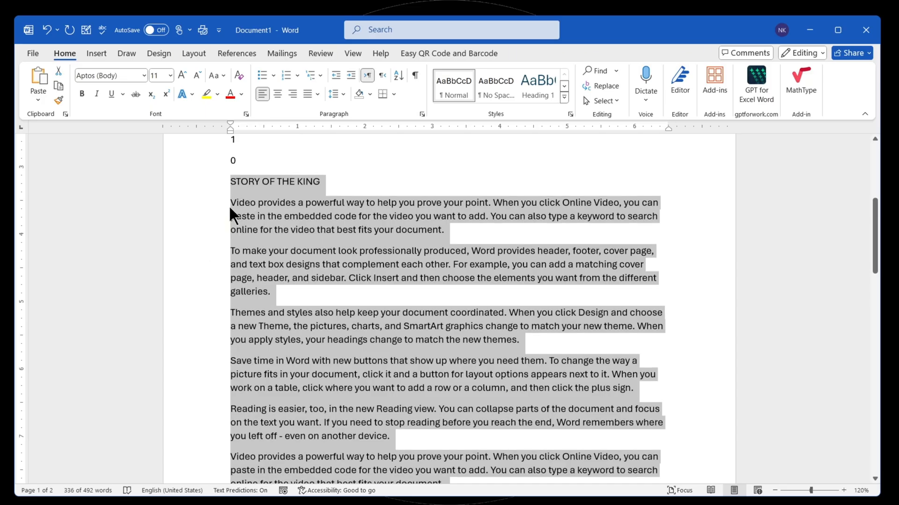
click(397, 76)
click(614, 173)
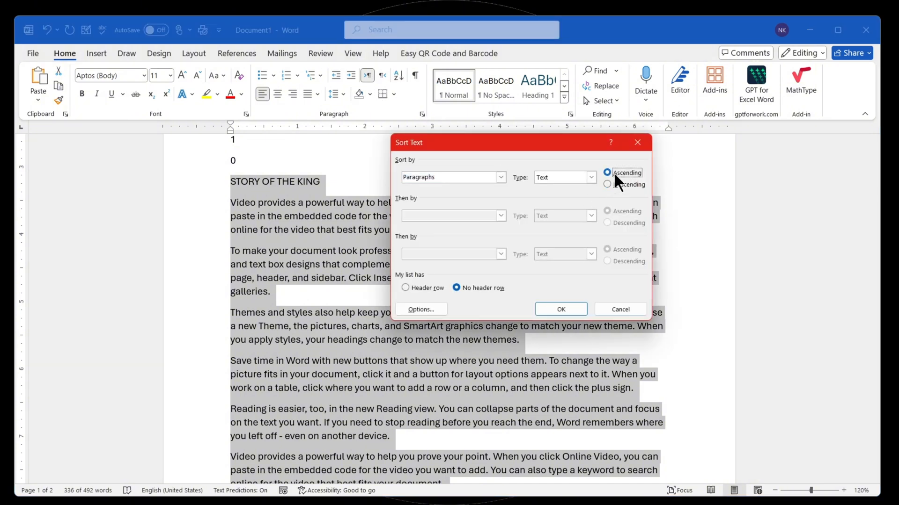
click(563, 313)
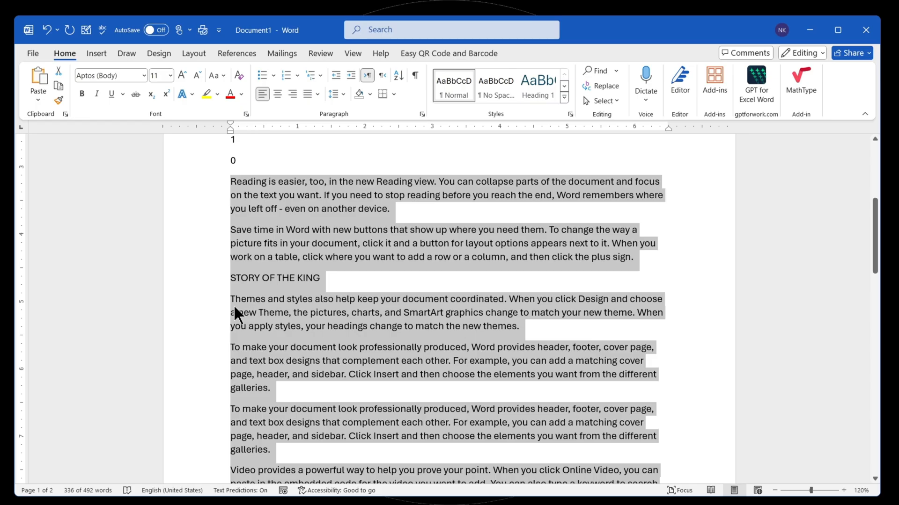
- Compare the first letters of the "Save time in Word" paragraph and the STORY OF THE KING title
drag(230, 230, 237, 230)
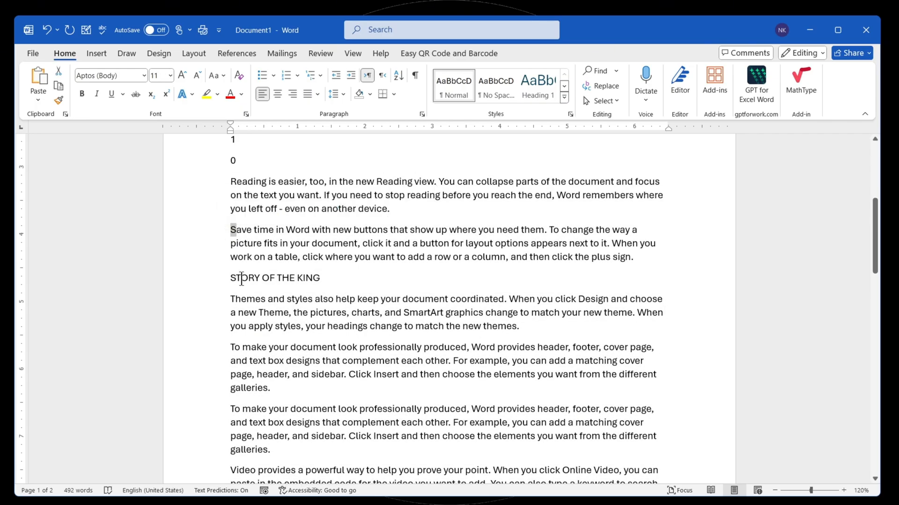
drag(225, 278, 236, 282)
drag(231, 229, 252, 229)
drag(231, 283, 248, 282)
click(243, 283)
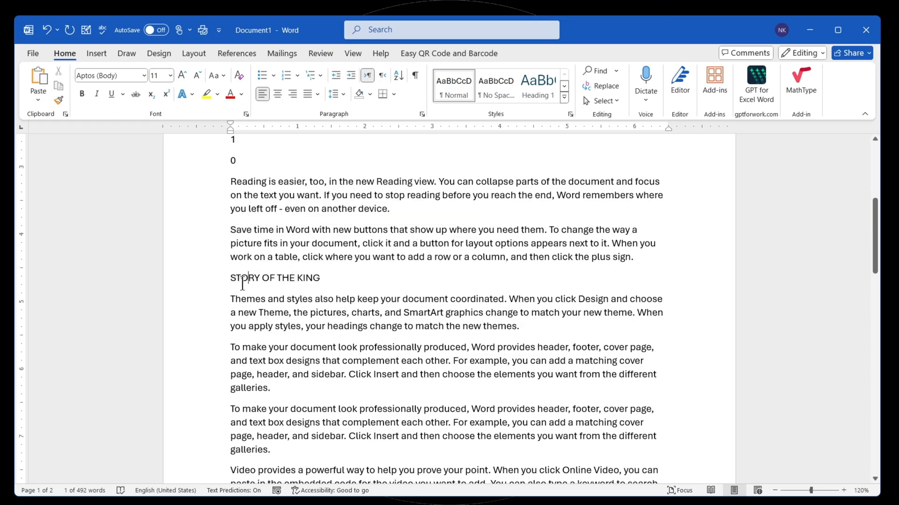
drag(229, 174, 236, 186)
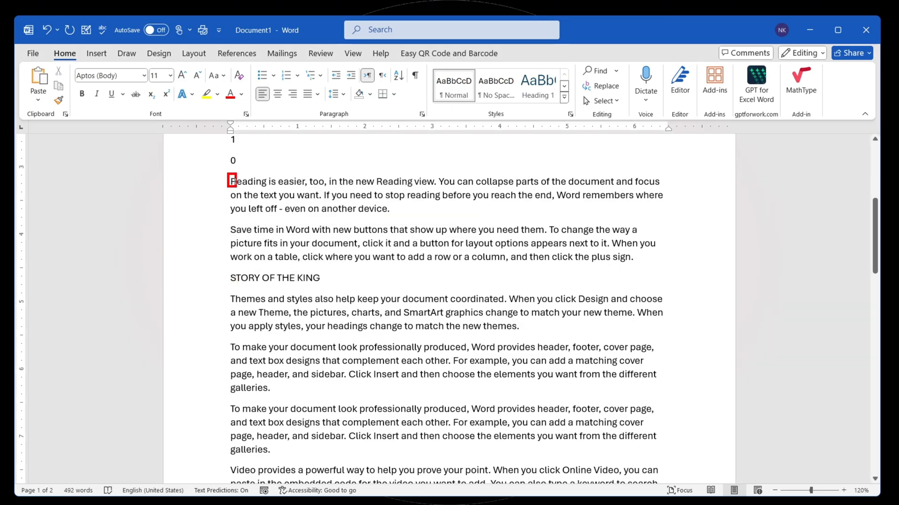
drag(227, 224, 235, 238)
drag(389, 68, 407, 90)
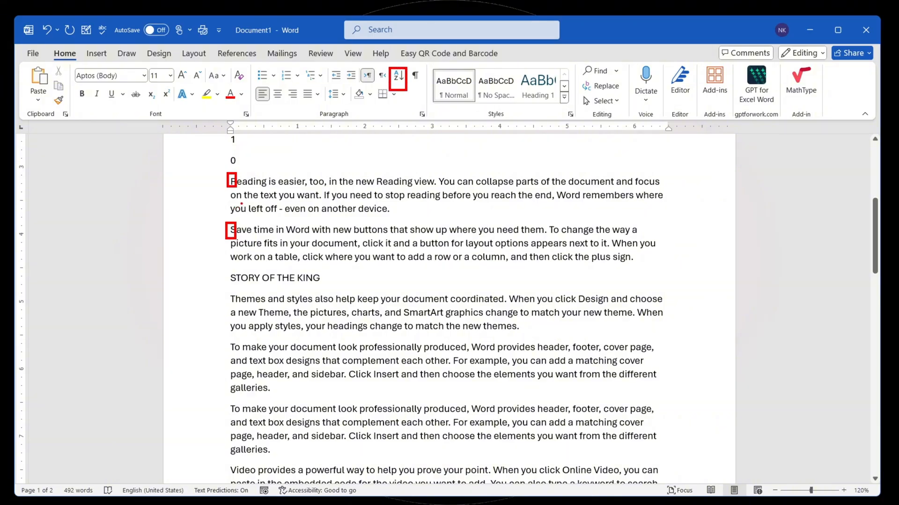
mouse_move(225, 221)
mouse_down()
mouse_move(243, 238)
mouse_move(245, 291)
mouse_up()
drag(225, 219, 253, 241)
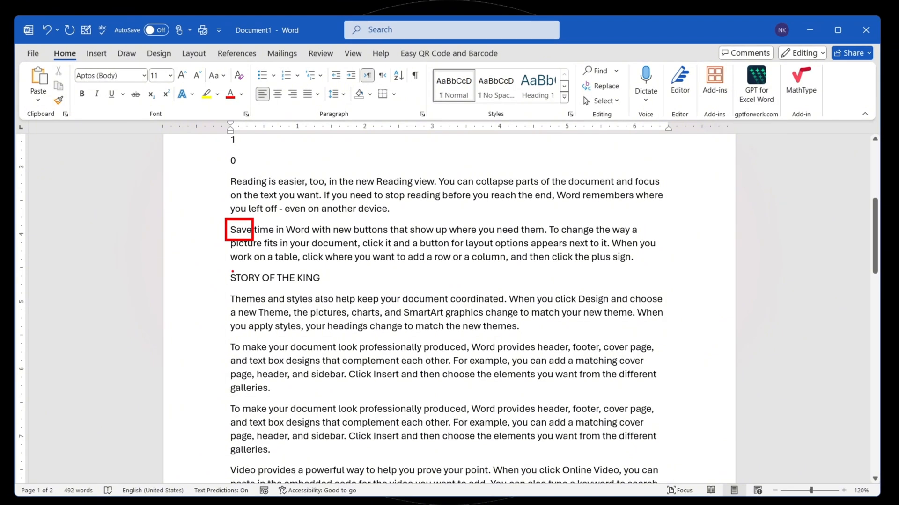
drag(226, 268, 252, 290)
drag(226, 221, 238, 239)
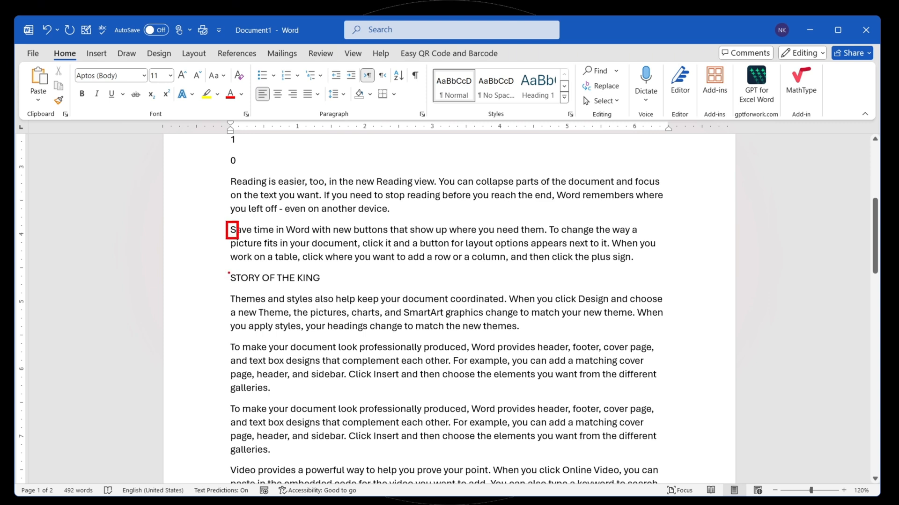
drag(227, 271, 237, 286)
key(ctrl+z)
key(ctrl+z)
drag(231, 224, 244, 238)
drag(232, 270, 244, 287)
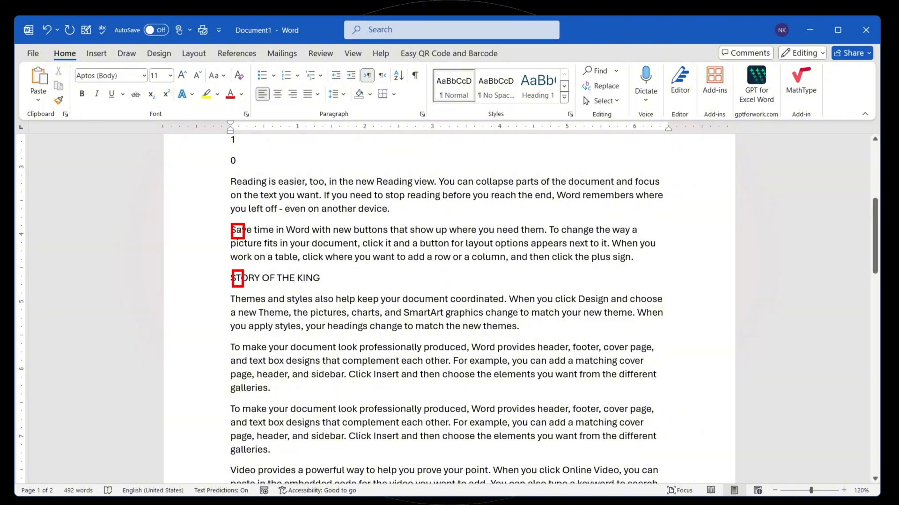
key(ctrl+z)
key(ctrl+z)
drag(223, 223, 252, 239)
mouse_move(229, 271)
mouse_down()
mouse_move(263, 287)
mouse_move(342, 288)
mouse_up()
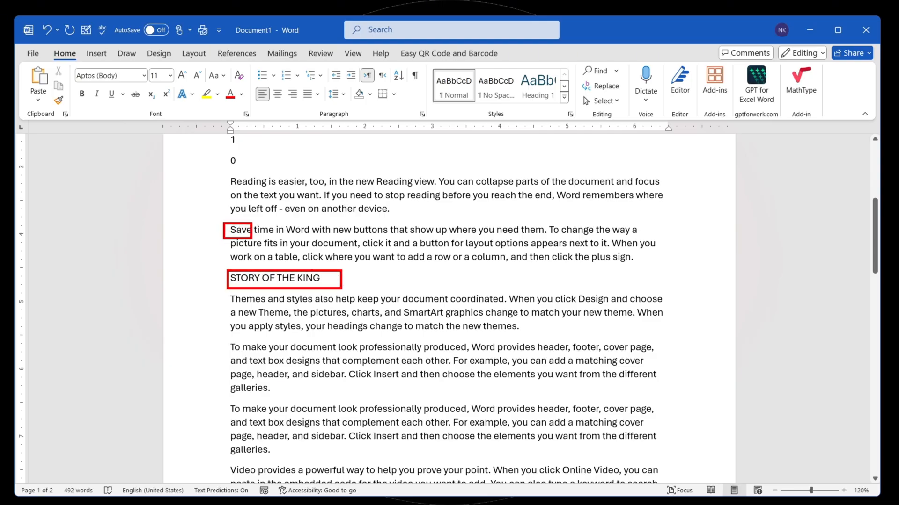
key(Escape)
scroll(276, 287, down, 3)
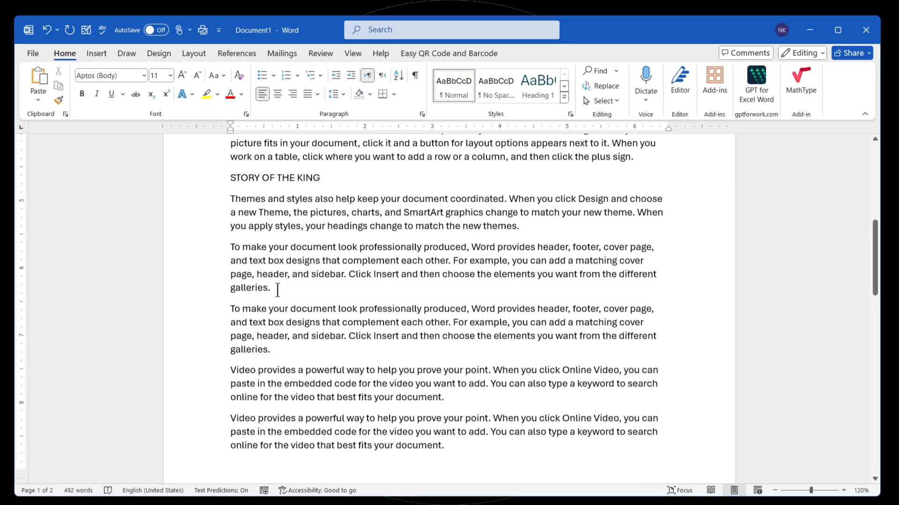
scroll(278, 286, up, 1)
scroll(280, 286, up, 3)
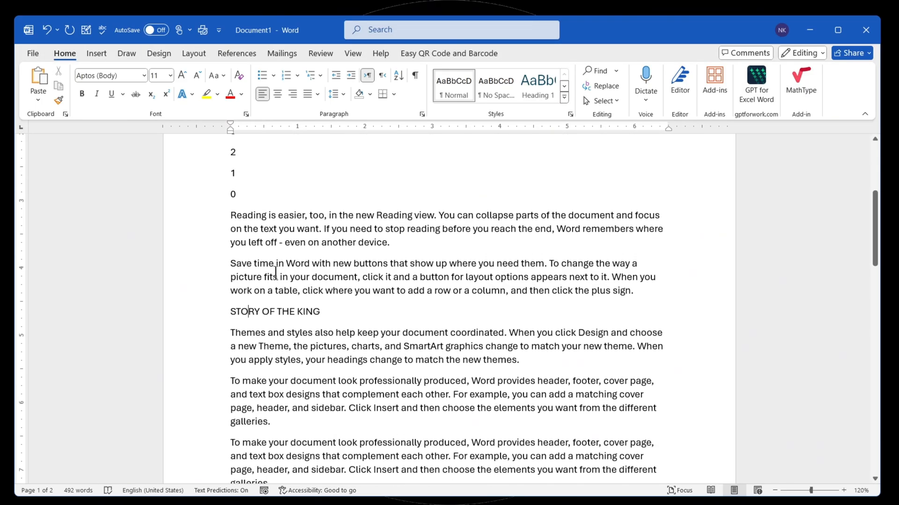
scroll(285, 197, up, 4)
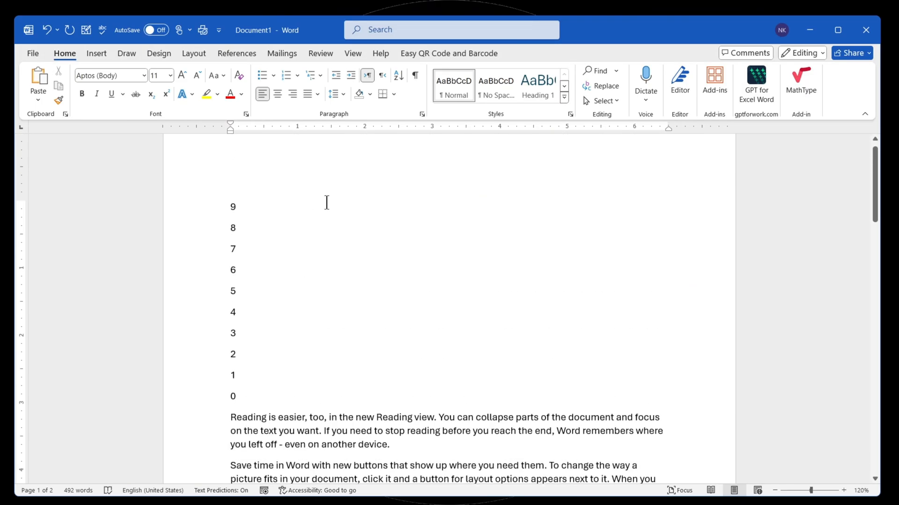
key(ctrl+2)
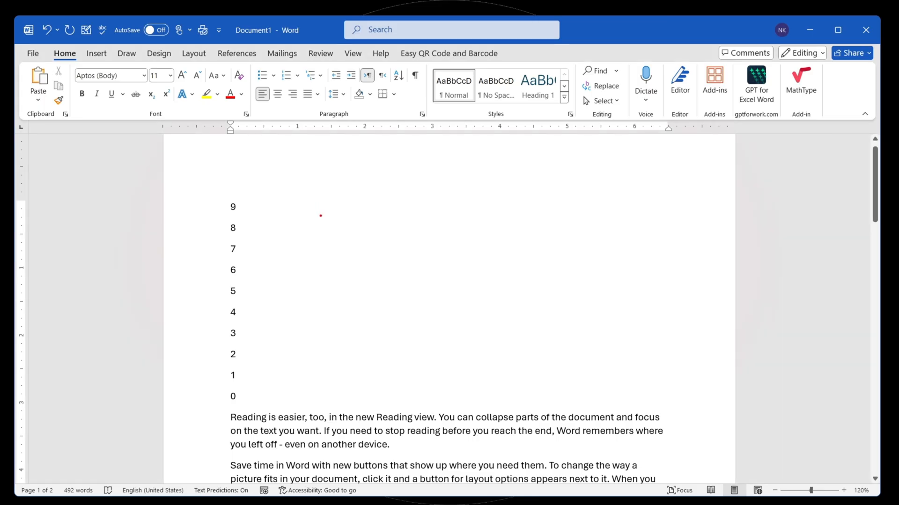
mouse_move(320, 216)
mouse_down()
mouse_move(334, 214)
mouse_move(342, 194)
mouse_move(342, 221)
mouse_up()
key(e)
drag(325, 195, 342, 192)
mouse_move(329, 265)
mouse_down()
mouse_move(354, 273)
mouse_move(387, 321)
mouse_up()
click(404, 308)
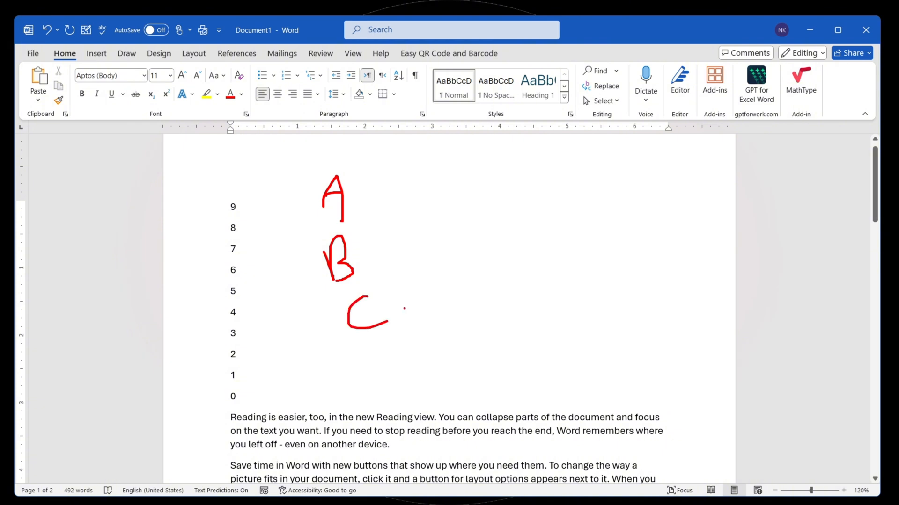
mouse_move(391, 351)
mouse_down()
mouse_move(405, 388)
mouse_move(414, 385)
mouse_up()
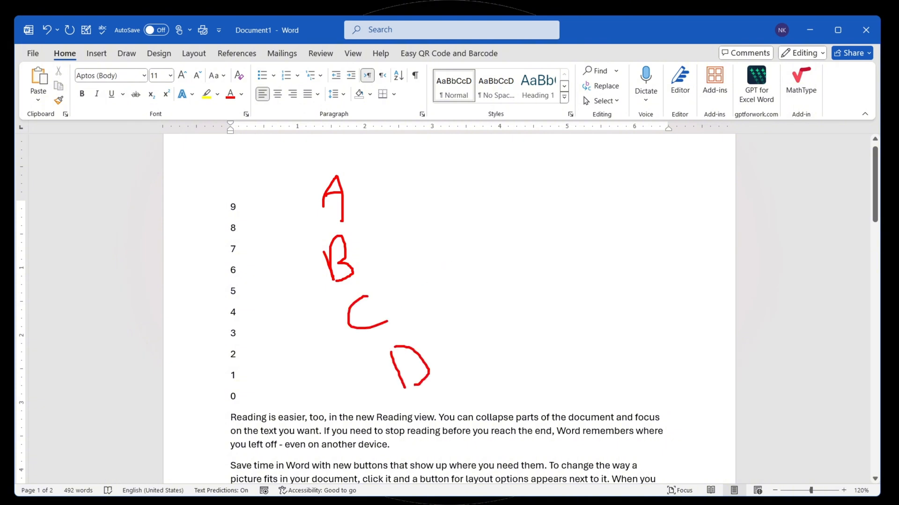
drag(360, 189, 445, 363)
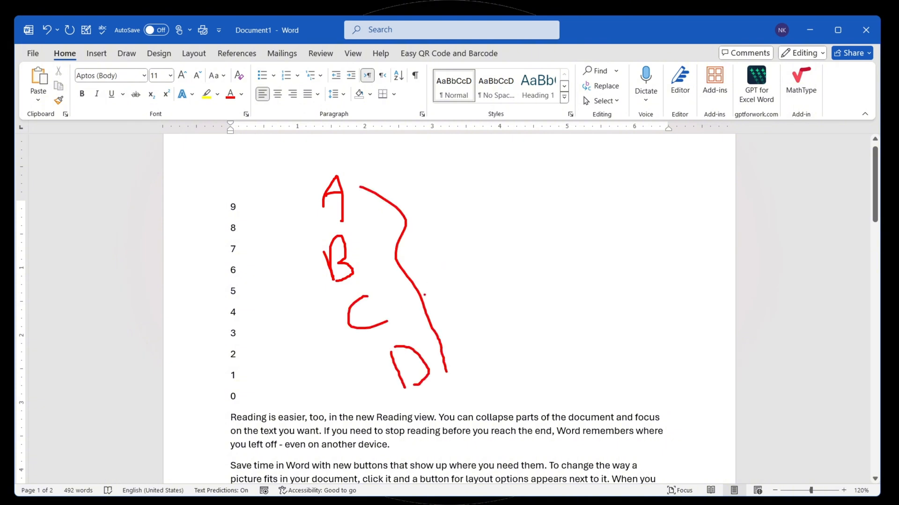
drag(412, 281, 463, 256)
mouse_move(476, 220)
mouse_down()
mouse_move(491, 269)
mouse_move(502, 277)
mouse_up()
mouse_move(506, 232)
mouse_down()
mouse_move(512, 239)
mouse_move(525, 230)
mouse_up()
mouse_move(529, 204)
mouse_down()
mouse_move(534, 227)
mouse_move(556, 193)
mouse_up()
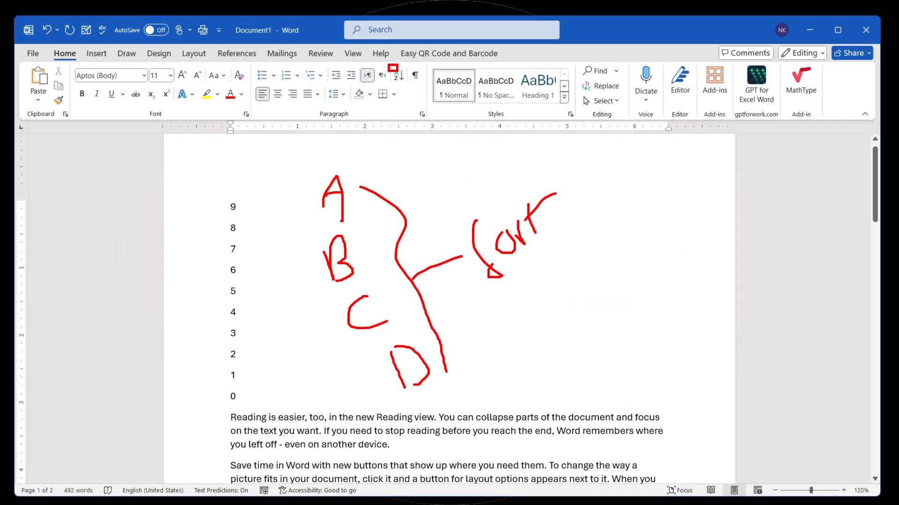
drag(397, 70, 407, 85)
key(Escape)
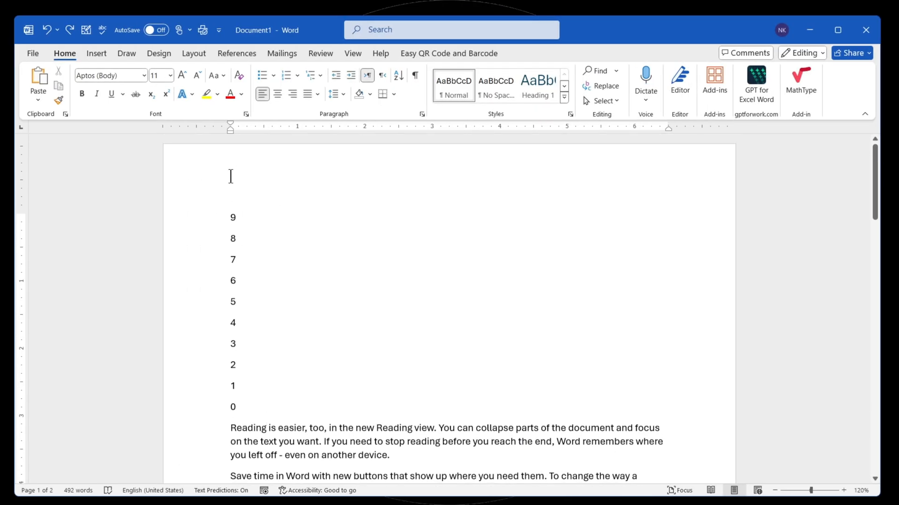
- Show paragraph marks and other hidden formatting symbols throughout the document
scroll(275, 169, down, 1)
scroll(275, 168, down, 5)
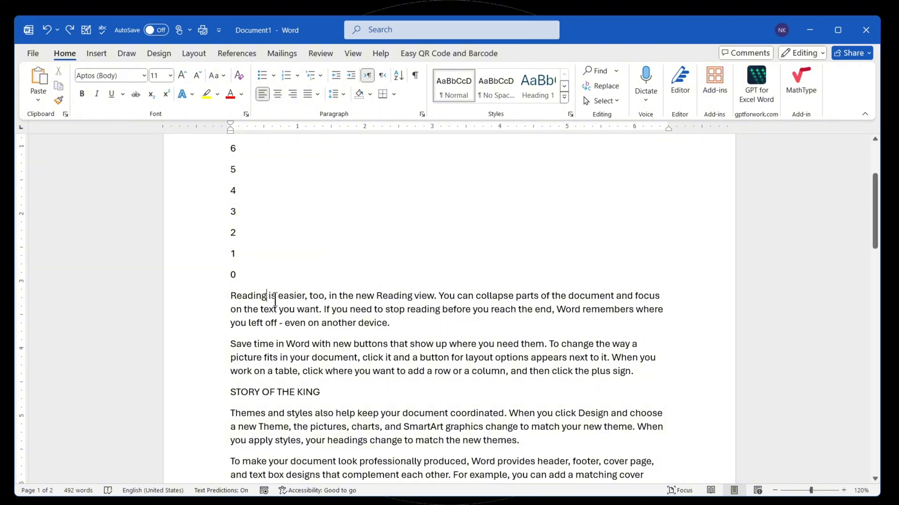
click(415, 73)
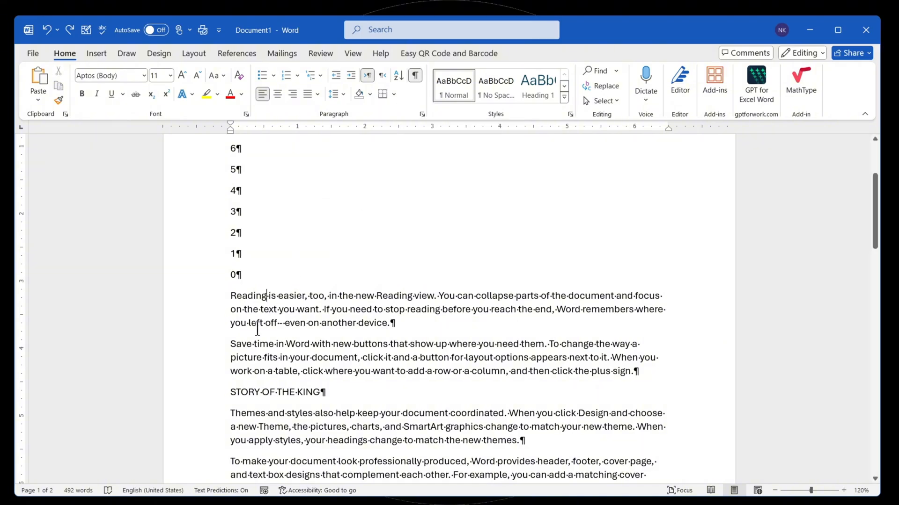
scroll(257, 329, up, 5)
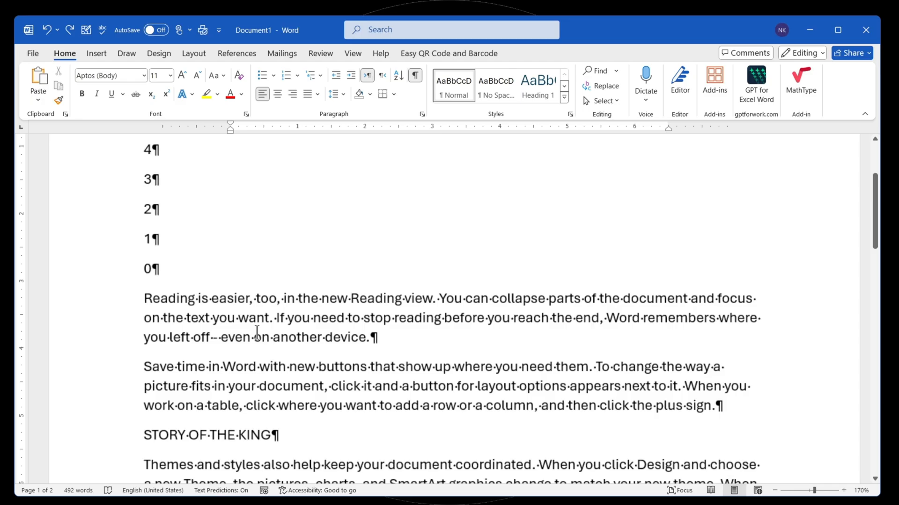
- In the paragraph starting with "Reading", insert a run of extra spaces before "easier" and three tabs after "easier,"
click(197, 298)
click(210, 299)
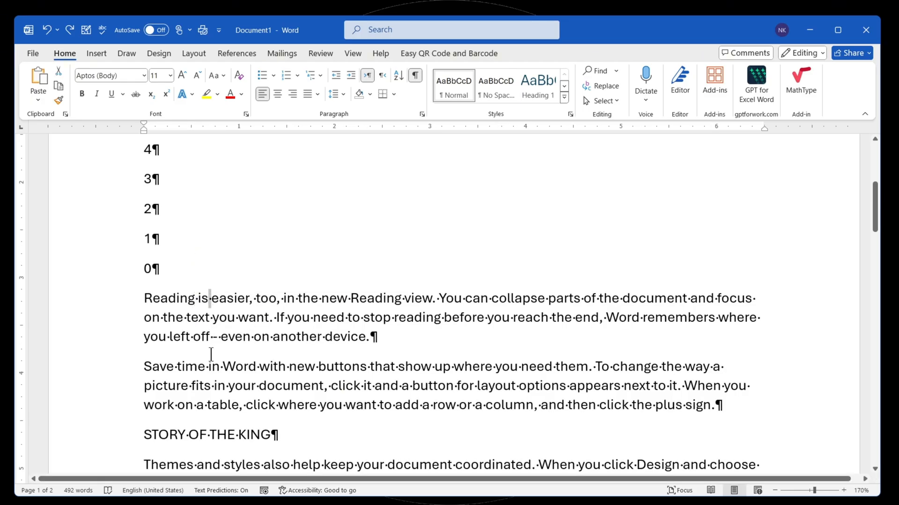
key(Tab)
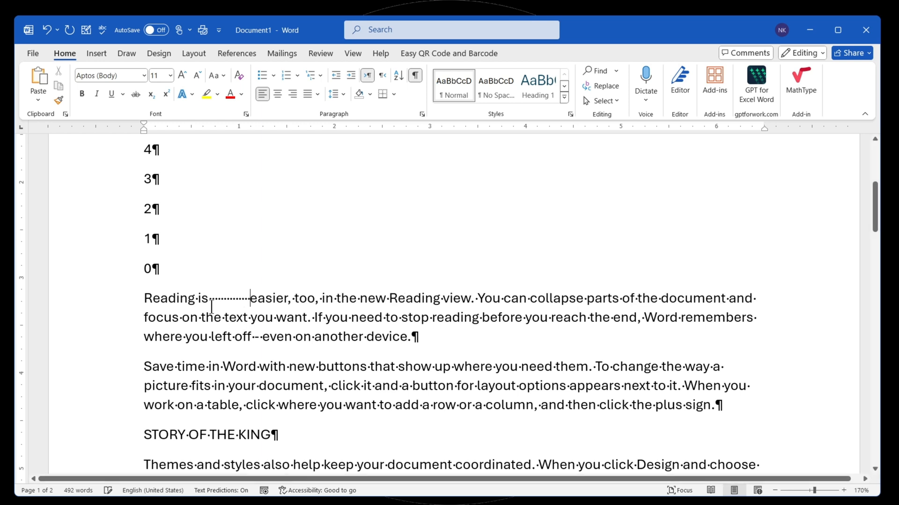
click(291, 298)
key(Tab)
key(Tab)
key(Tab)
drag(308, 298, 422, 297)
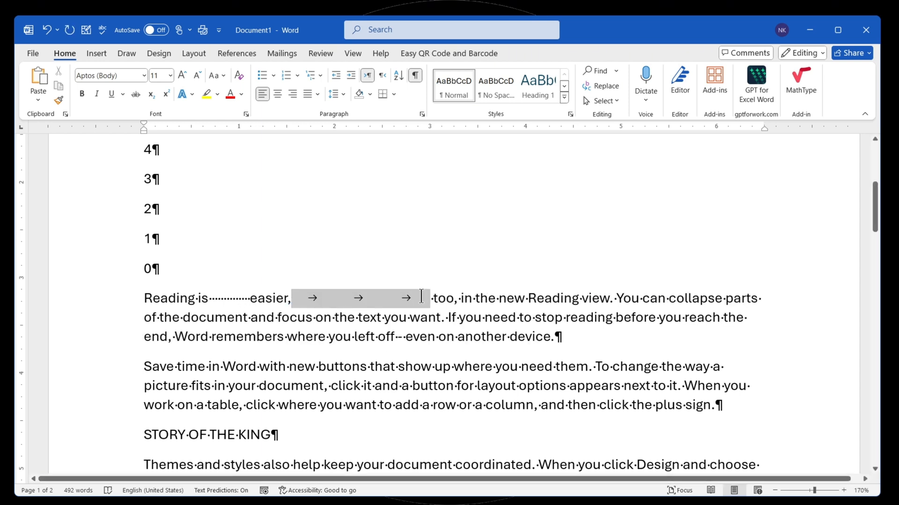
- Split the "Reading is easier" paragraph before "you left off", and delete the new paragraph mark to rejoin the text
click(329, 337)
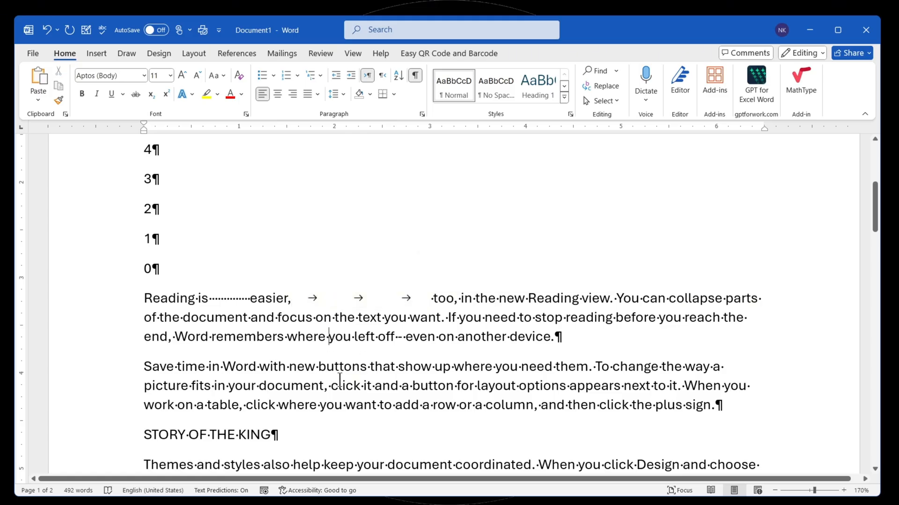
key(Return)
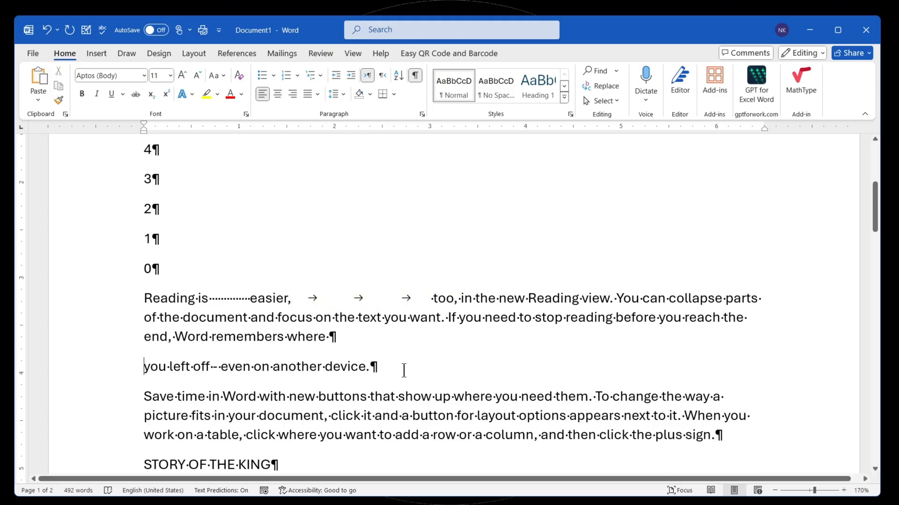
drag(331, 341, 341, 340)
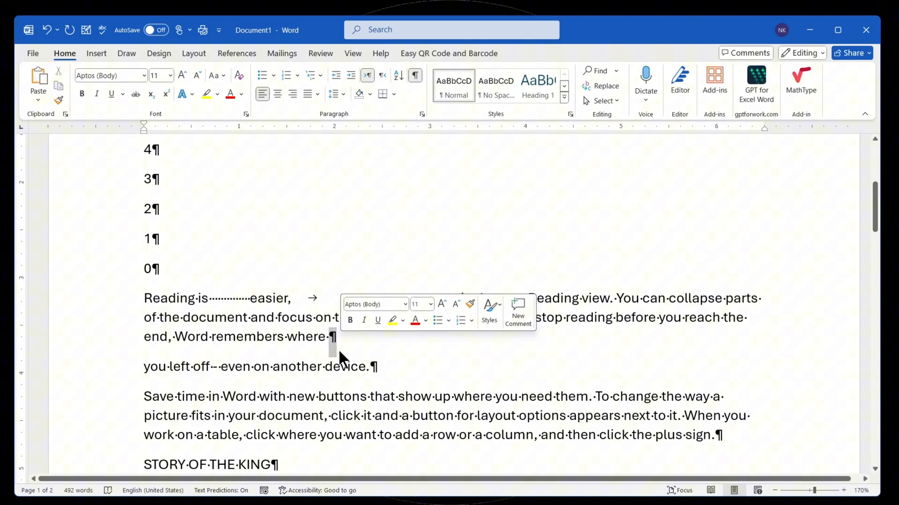
click(310, 360)
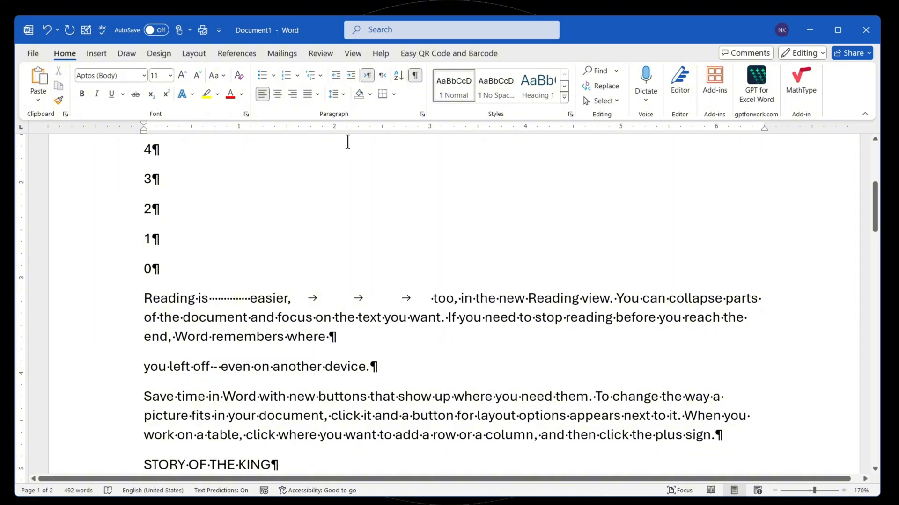
click(415, 75)
click(415, 75)
drag(330, 337, 338, 336)
key(Delete)
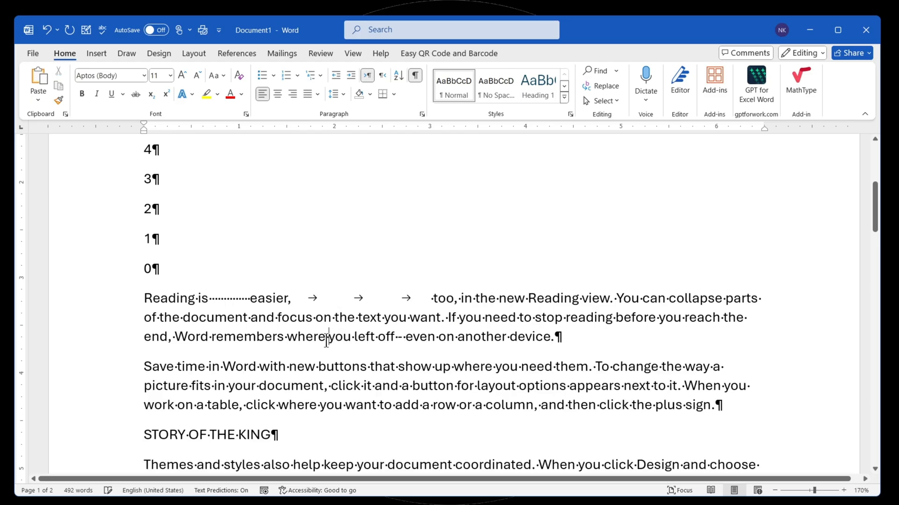
- Hide the formatting marks, inspect the blank gaps around "easier," and show the marks again
drag(303, 298, 417, 293)
click(415, 75)
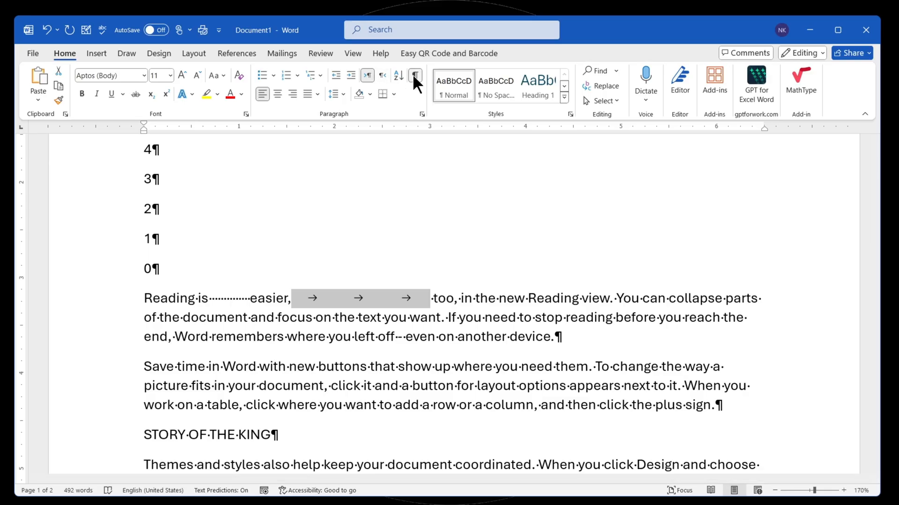
click(301, 300)
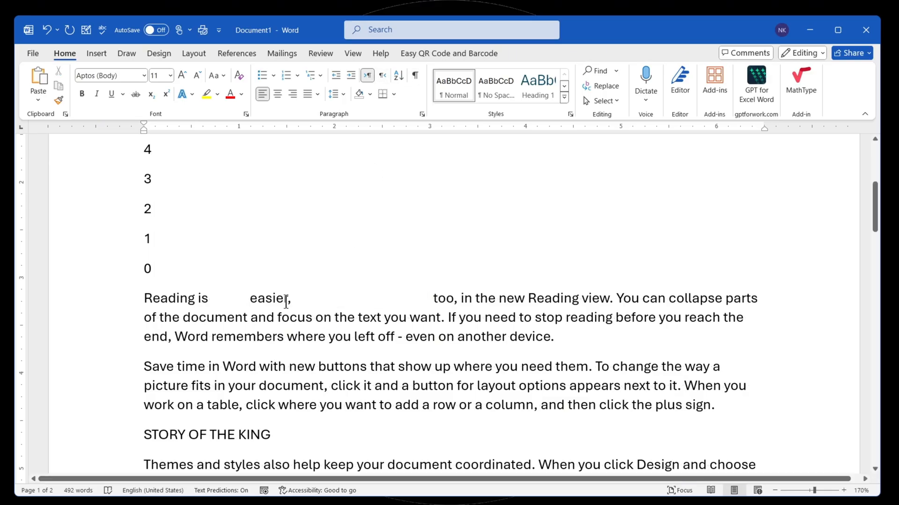
double_click(221, 298)
click(302, 301)
click(415, 75)
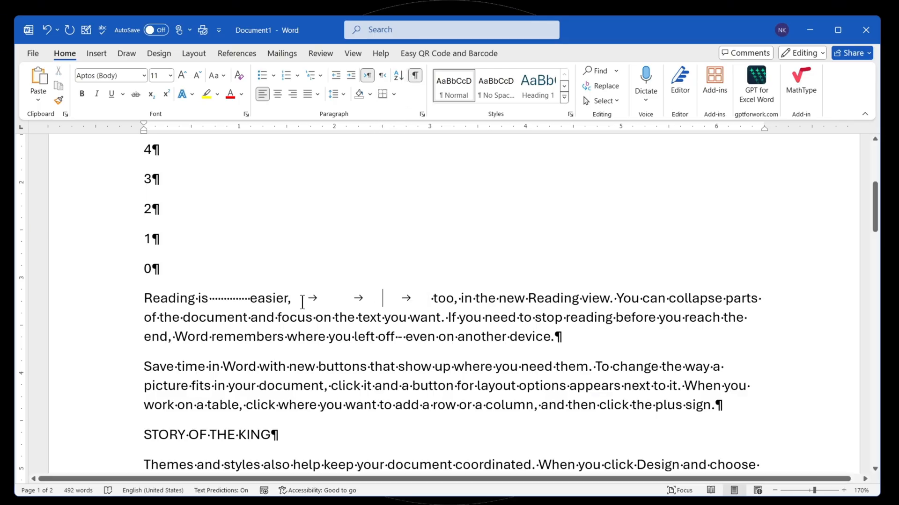
- Delete the three tabs after "easier," and the extra spaces before it, and hide the formatting marks
drag(302, 300, 428, 300)
key(Delete)
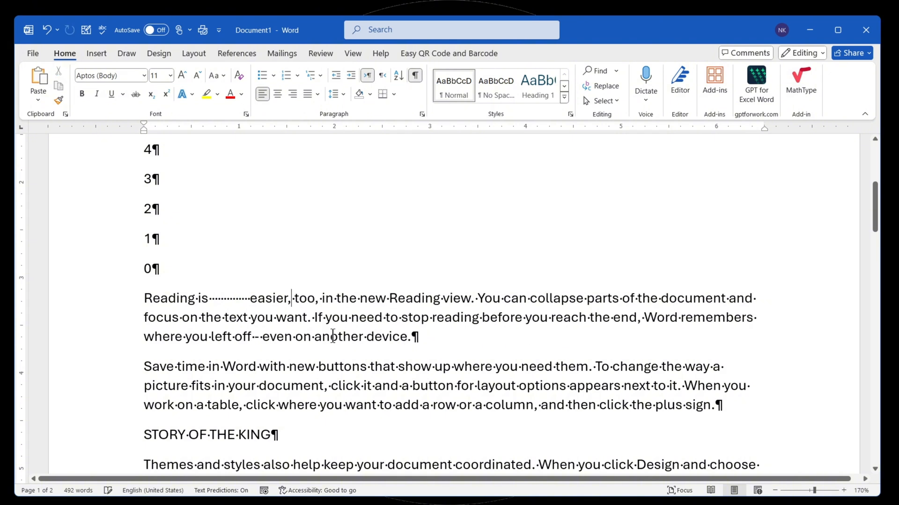
drag(252, 301, 213, 305)
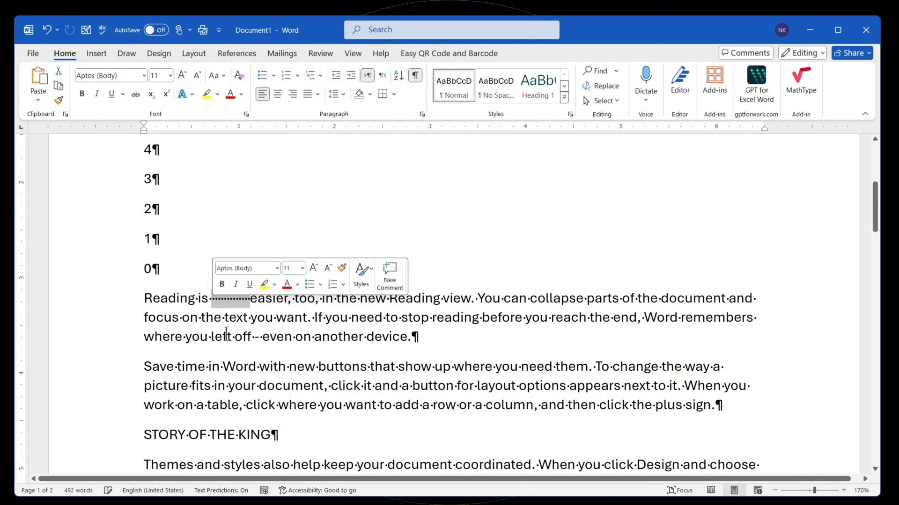
key(Delete)
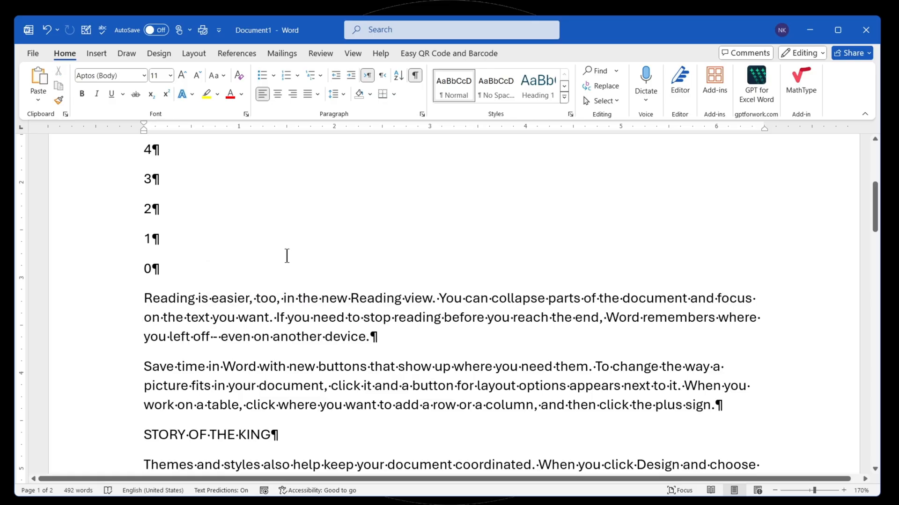
click(419, 77)
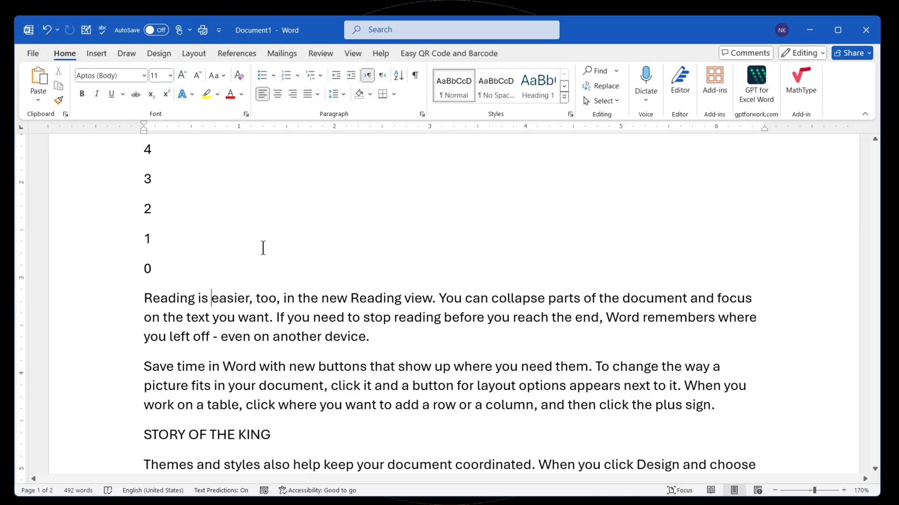
- Try center and right alignment on the STORY OF THE KING title, and return it to left alignment
scroll(263, 248, down, 5)
drag(281, 202, 132, 201)
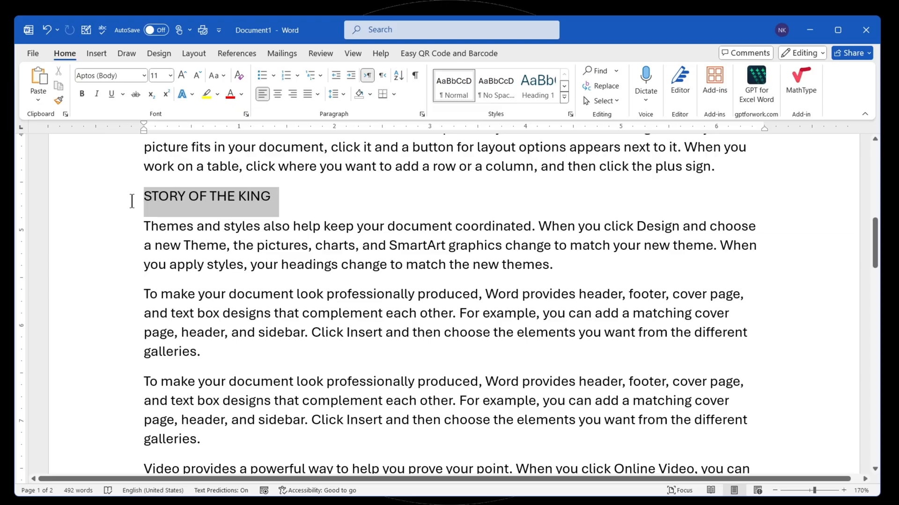
click(277, 95)
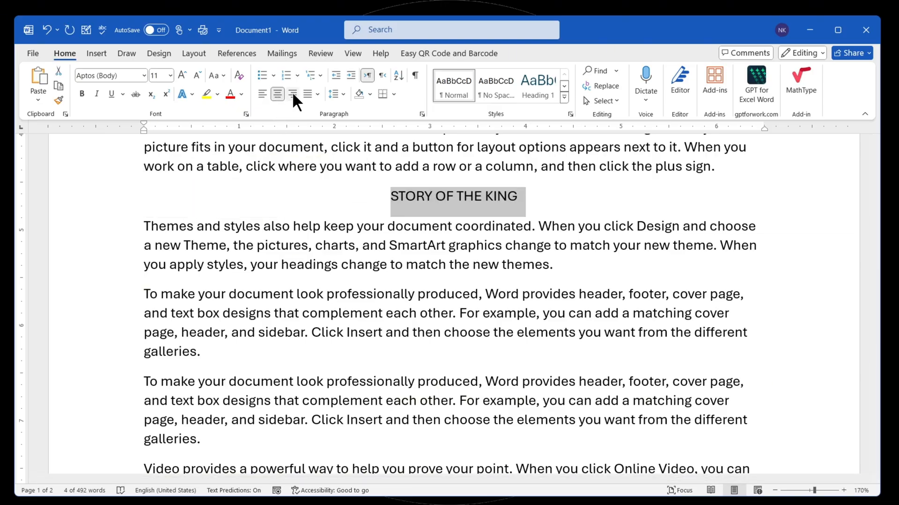
click(292, 94)
click(262, 96)
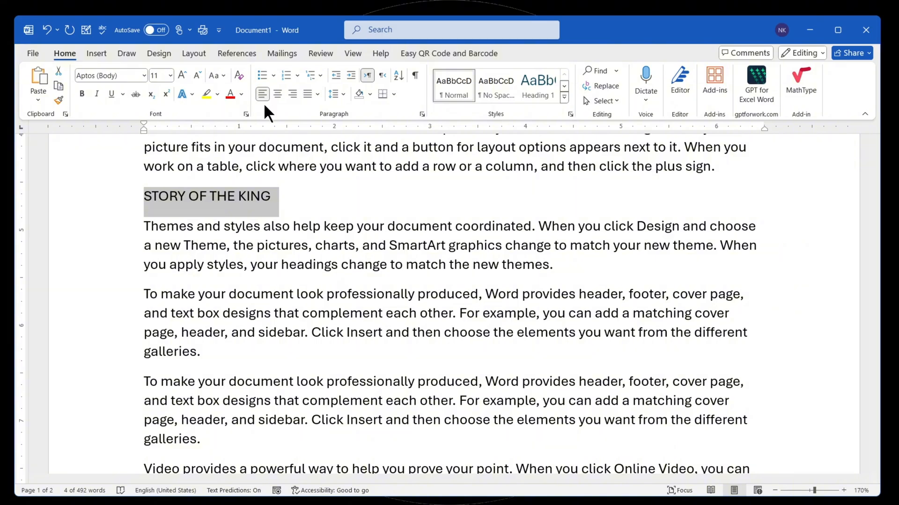
- Justify the "Save time in Word" paragraph above the STORY OF THE KING title
scroll(327, 187, up, 1)
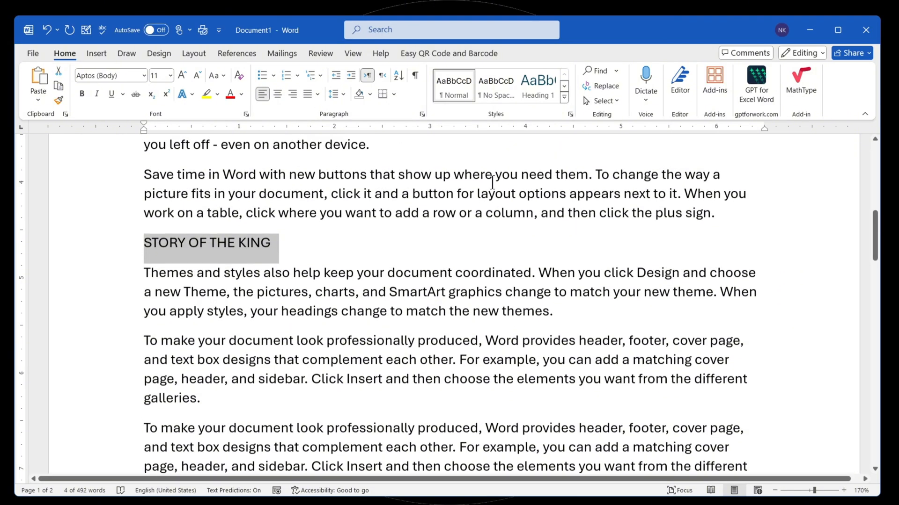
triple_click(275, 205)
click(317, 93)
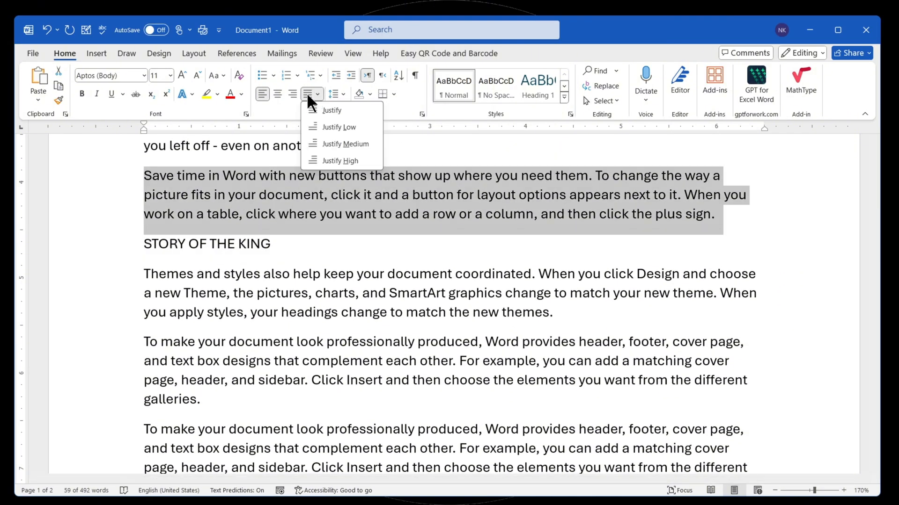
click(328, 110)
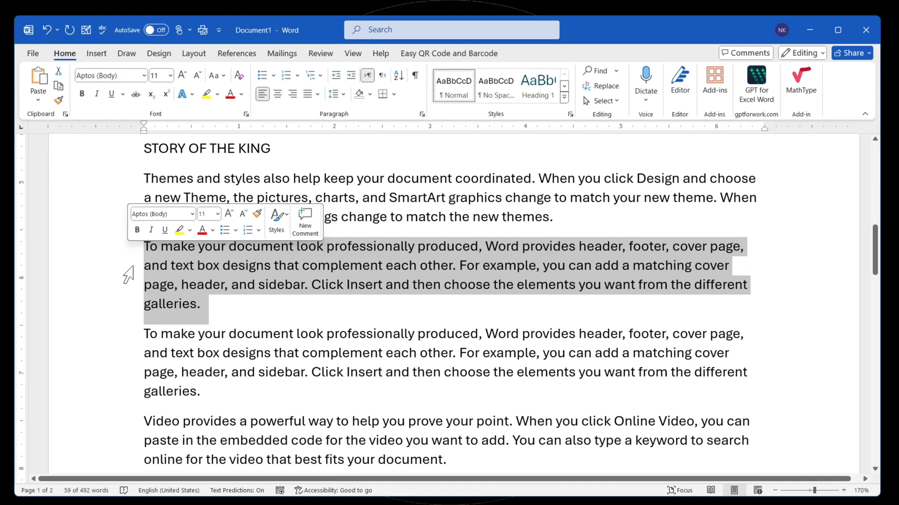
- Justify the first "To make your document look professionally produced" paragraph below the STORY OF THE KING title
key(ctrl+2)
drag(133, 229, 161, 327)
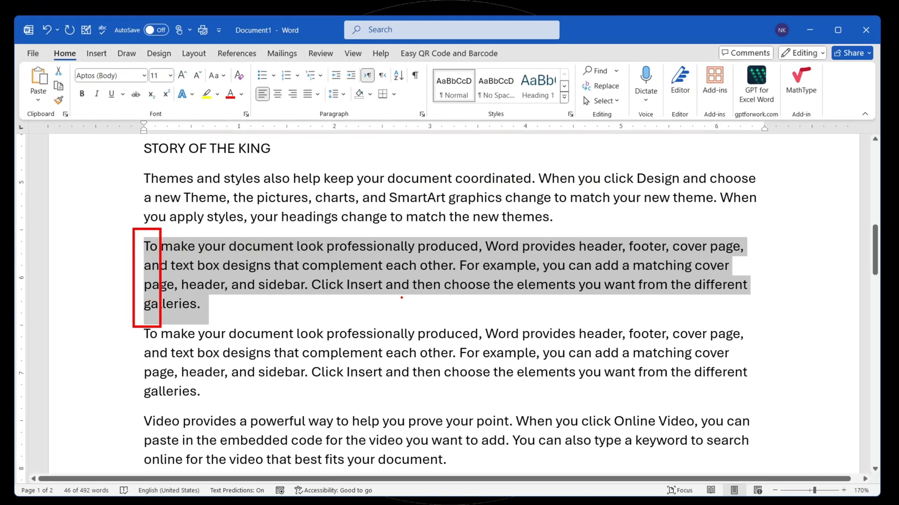
mouse_move(720, 231)
mouse_down()
mouse_move(745, 247)
mouse_move(731, 274)
mouse_up()
drag(722, 283, 752, 293)
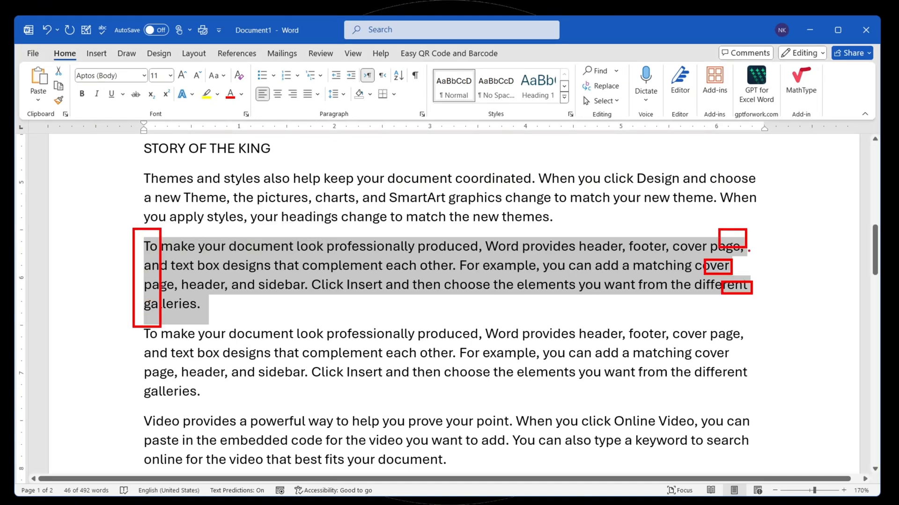
drag(745, 225, 771, 325)
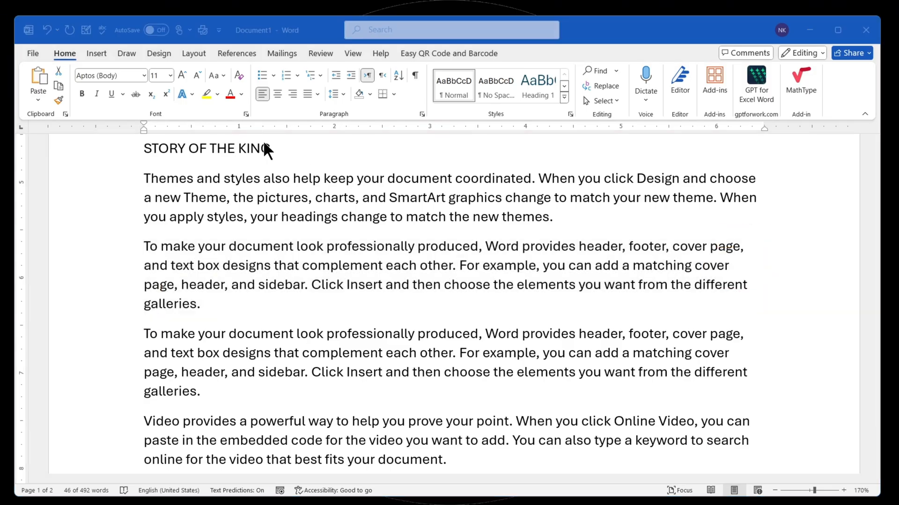
click(317, 95)
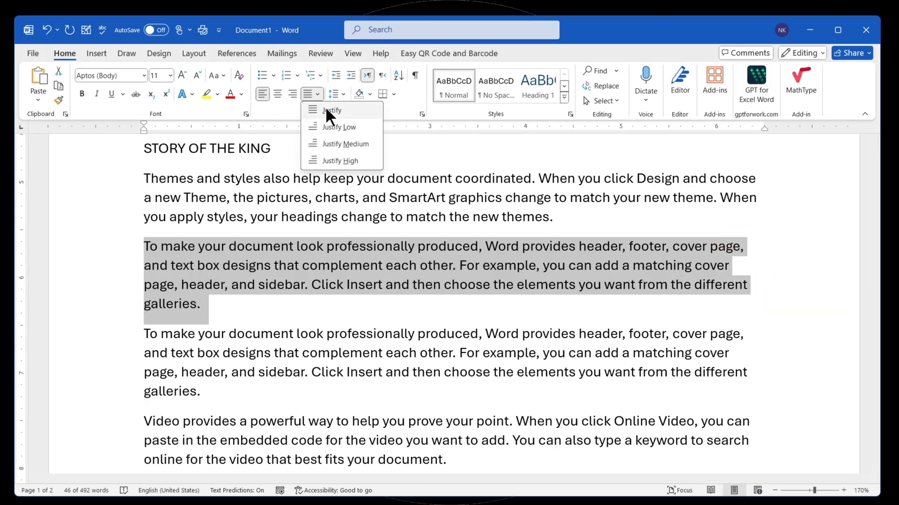
click(328, 113)
click(680, 267)
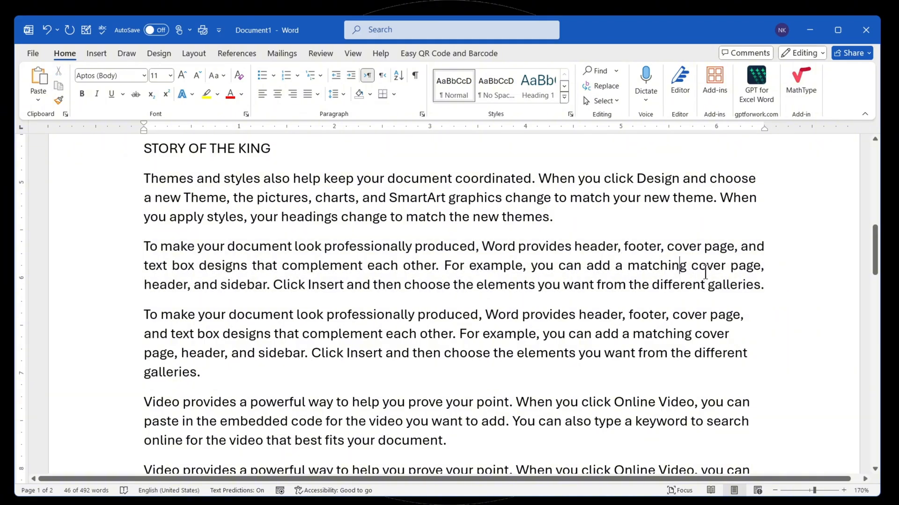
- At the end of the document, add the left-aligned line VZXCVZXCVZXCVADFASDF and the centered line ASFASDFASDFASDF
scroll(650, 267, up, 3)
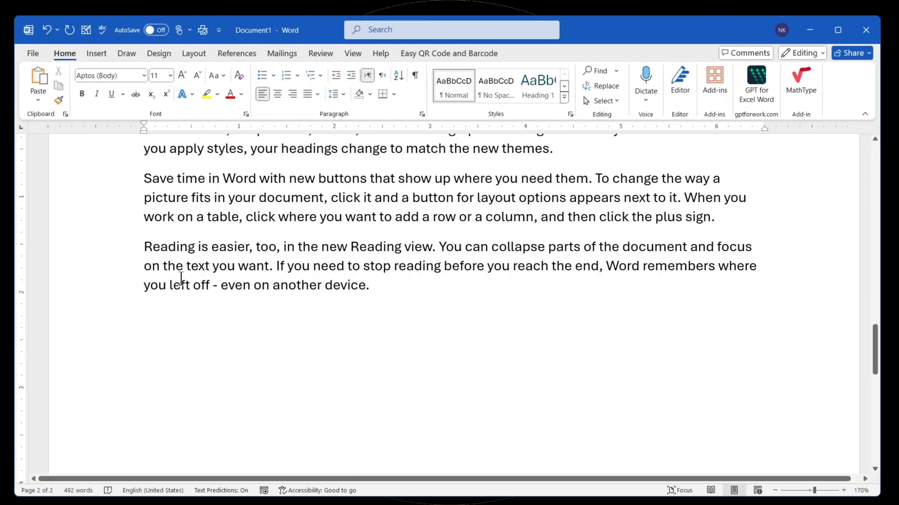
text(VZXCVZXC)
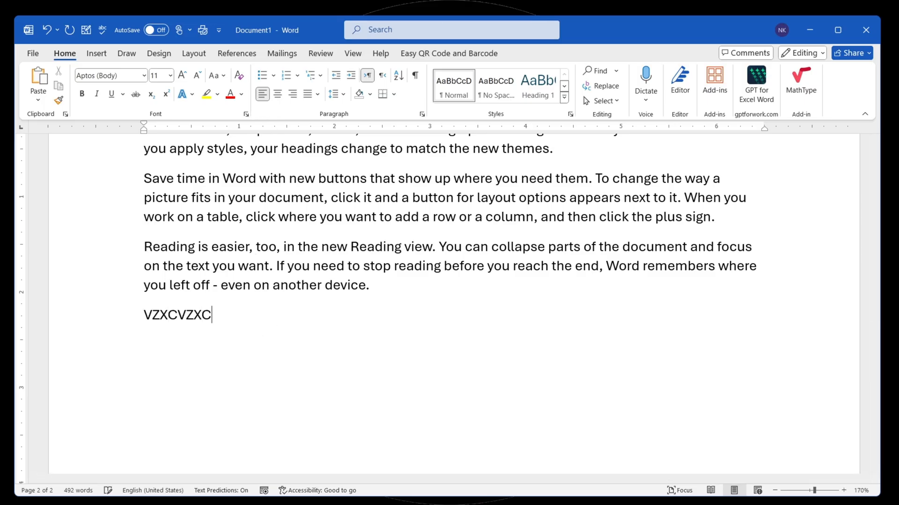
text(VZXCVADFASDF)
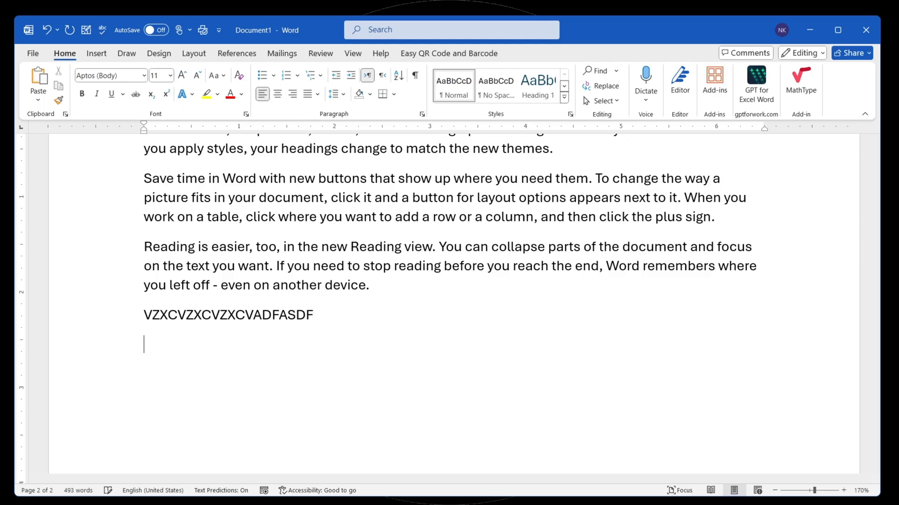
key(Return)
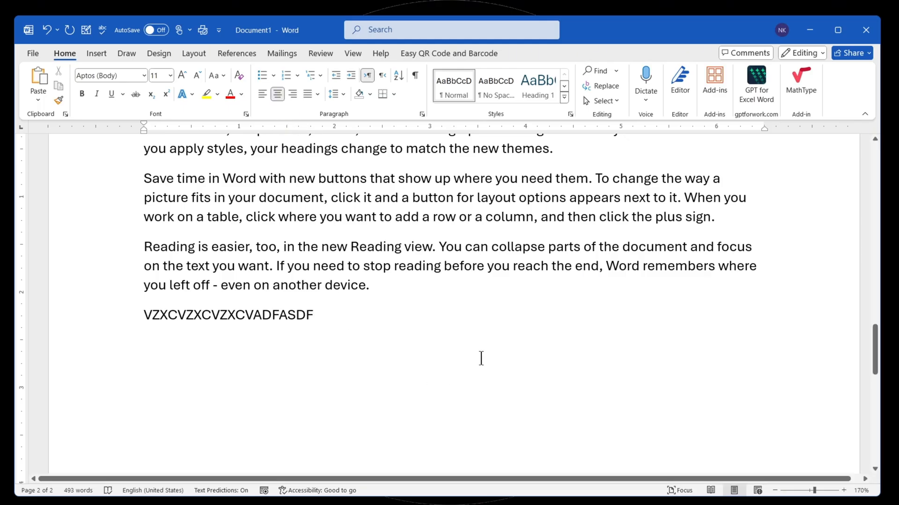
text(ASFASDFASDFASDF)
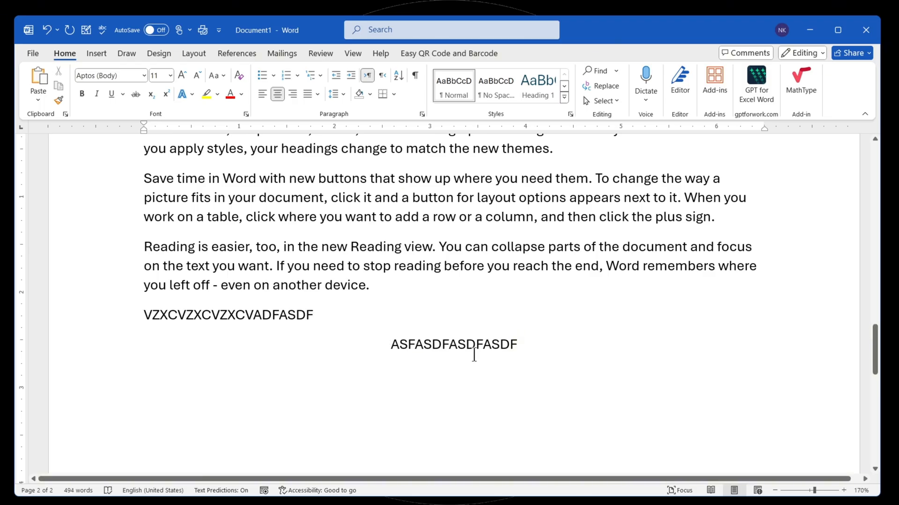
- Add the right-aligned line ASDFASDFASDF below the centered line
click(292, 94)
text(ASDFASDFASDF)
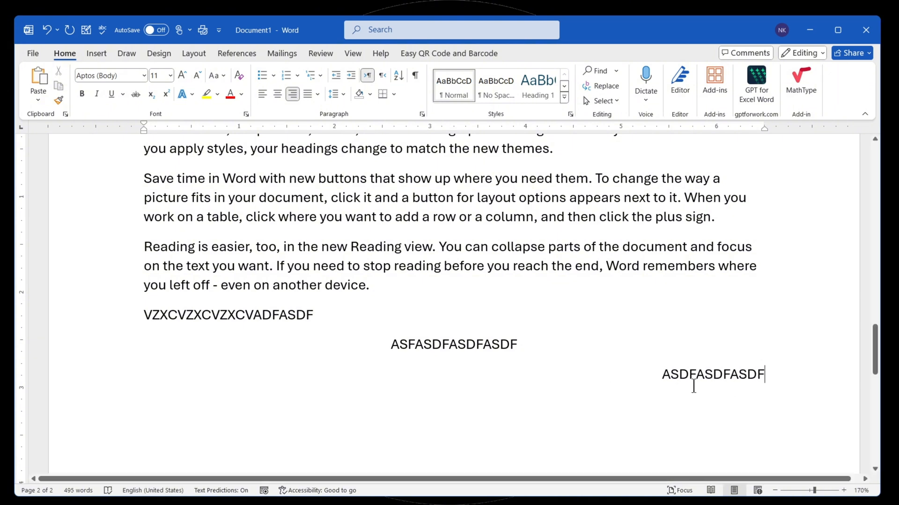
drag(142, 316, 663, 372)
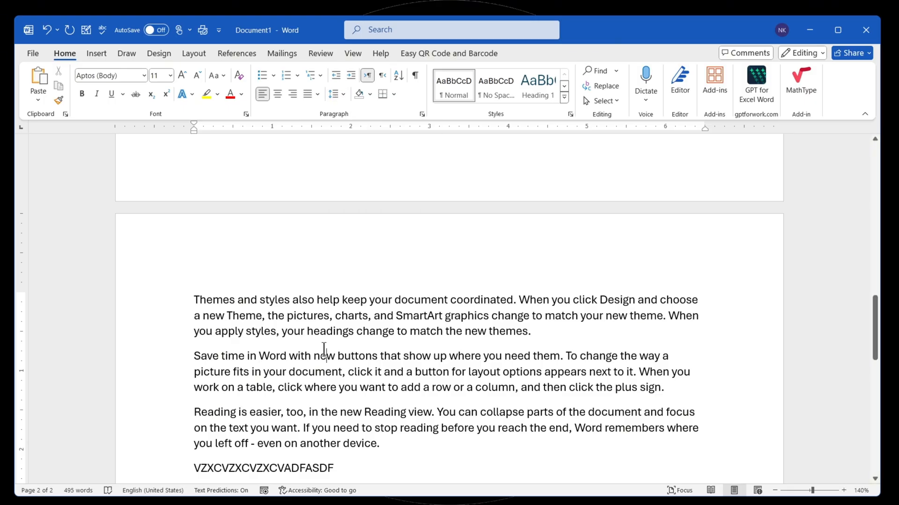
- Set the line spacing of the whole document to 2.5
key(ctrl+a)
scroll(325, 345, up, 1)
scroll(317, 338, up, 4)
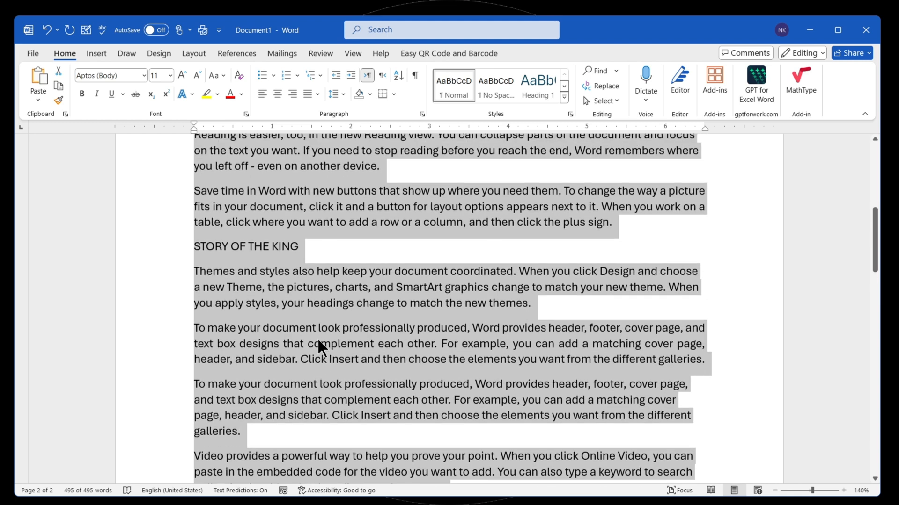
click(335, 94)
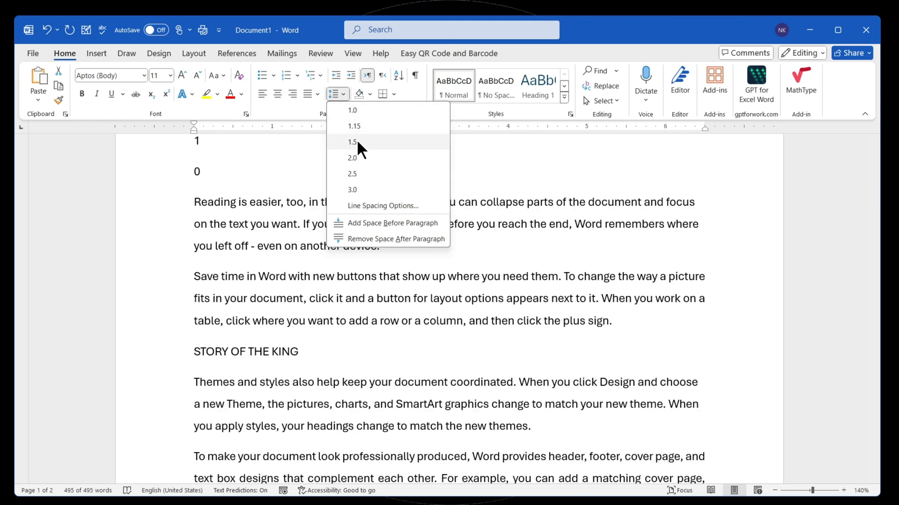
click(358, 176)
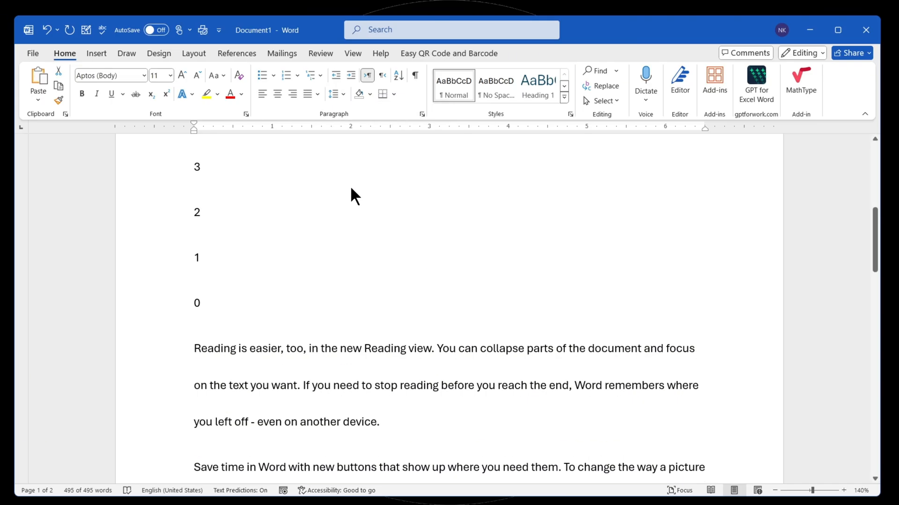
scroll(288, 253, down, 3)
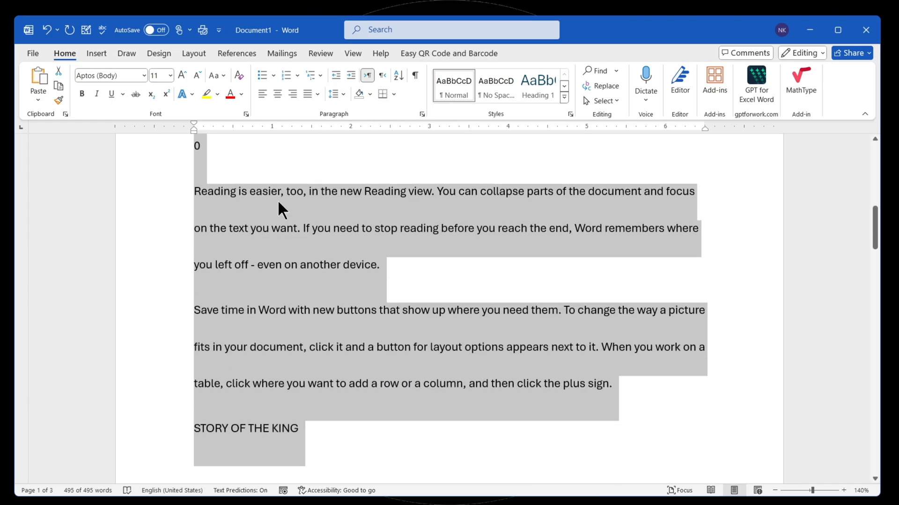
- Set the whole document's line spacing to 1.0 and add space before every paragraph
click(334, 94)
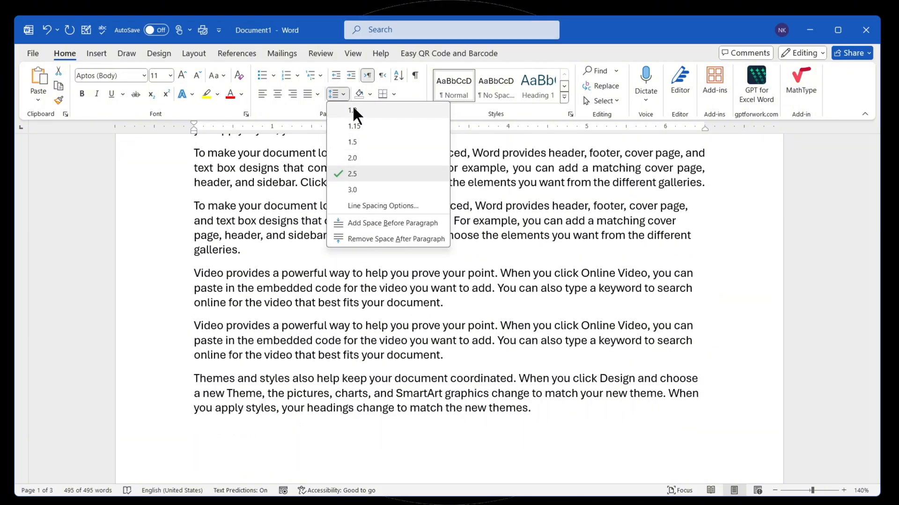
click(352, 110)
click(335, 94)
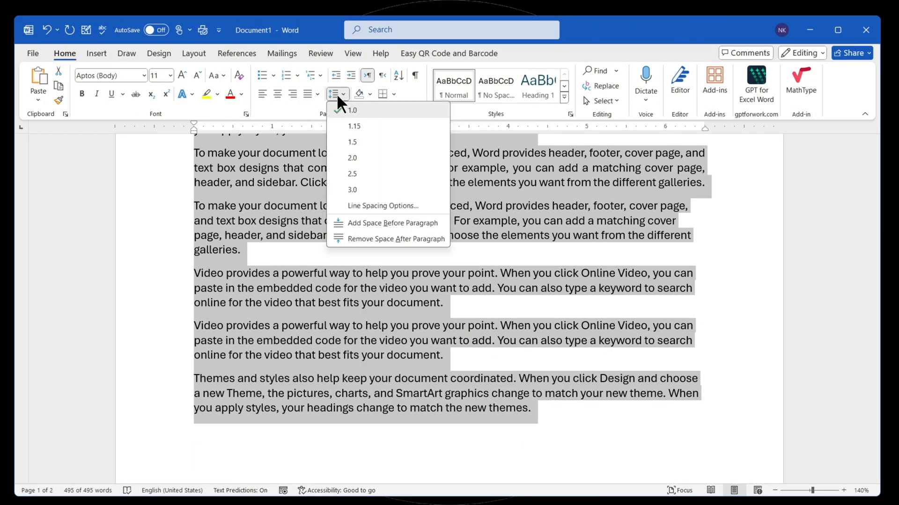
click(374, 222)
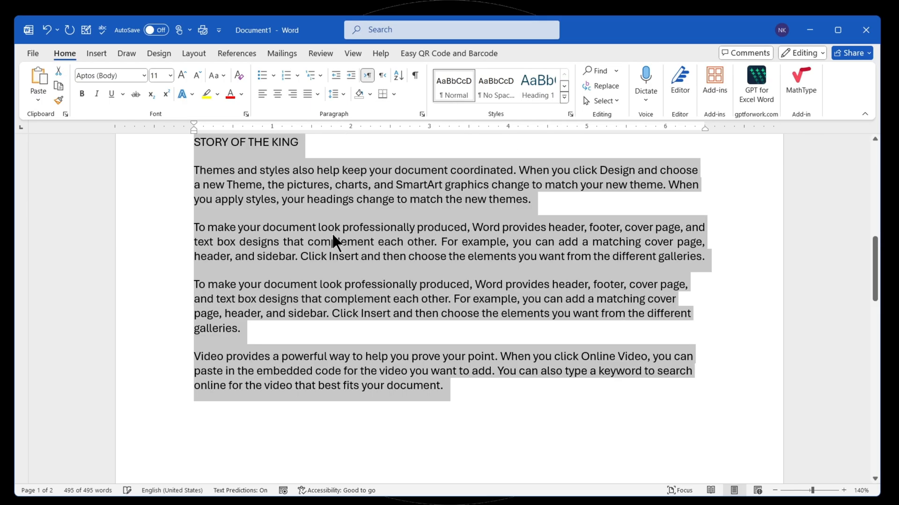
- Remove the space before the first "To make your document" paragraph below the STORY OF THE KING title
mouse_move(360, 257)
mouse_down()
mouse_move(196, 229)
mouse_move(272, 225)
mouse_up()
drag(236, 265, 271, 275)
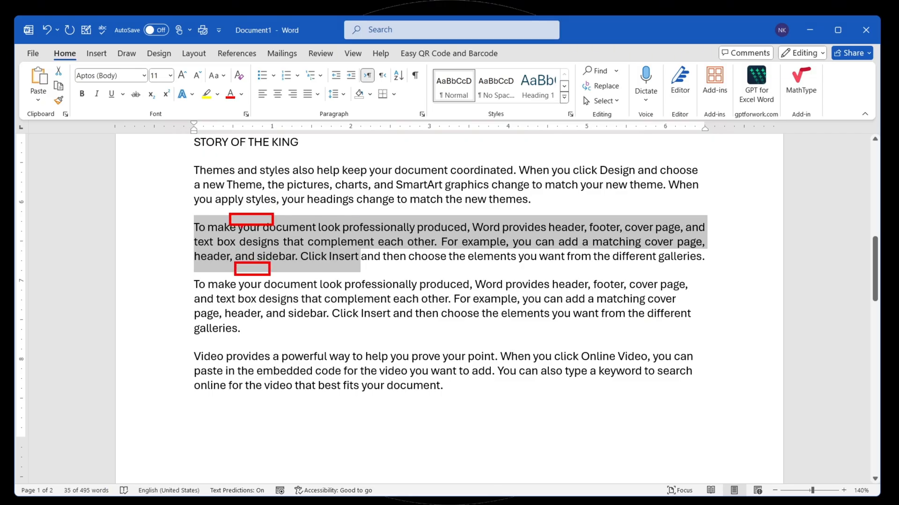
triple_click(240, 240)
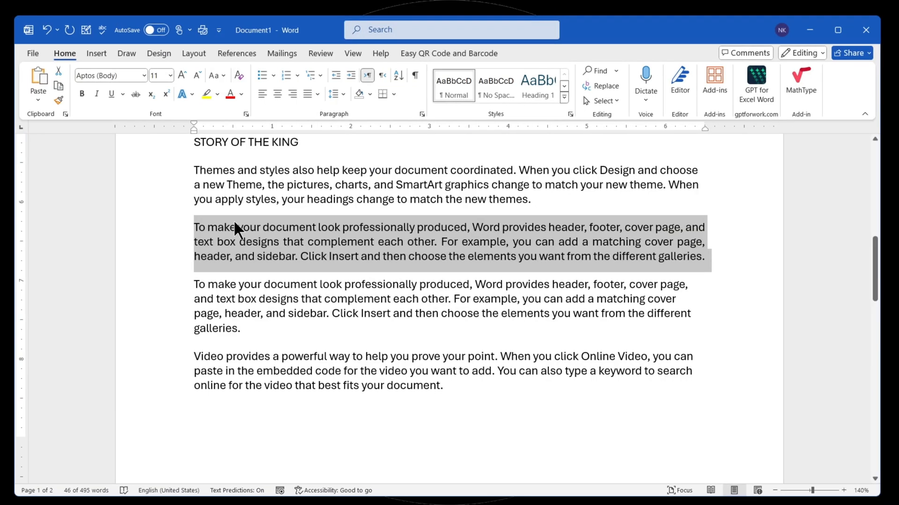
click(335, 94)
click(367, 224)
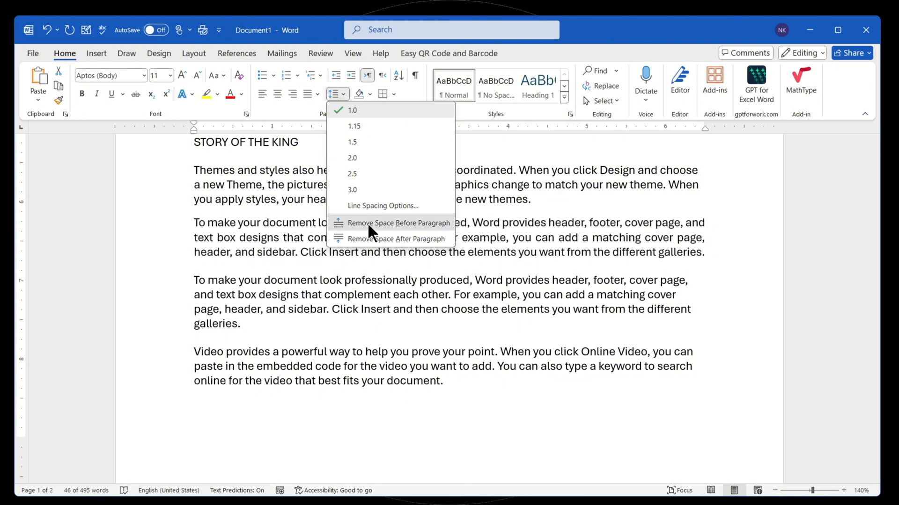
- Remove the space after the first "To make your document" paragraph below the STORY OF THE KING title
click(335, 94)
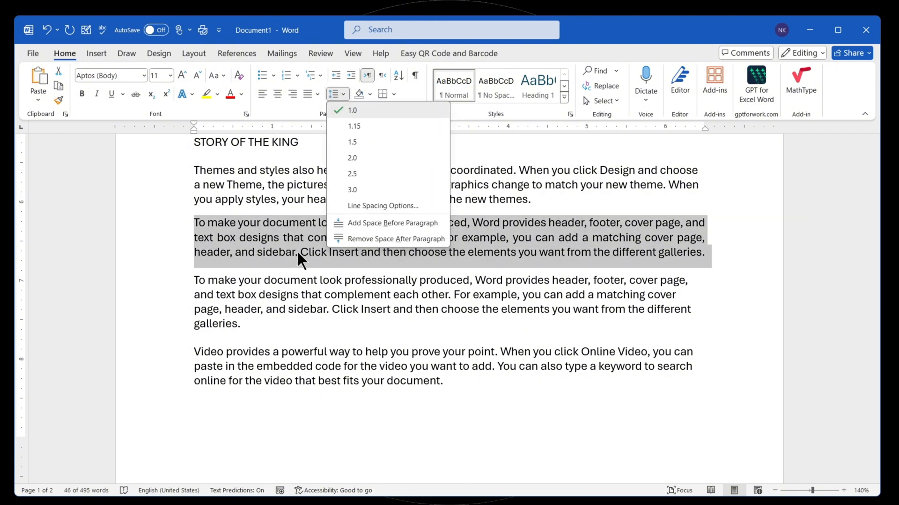
click(347, 234)
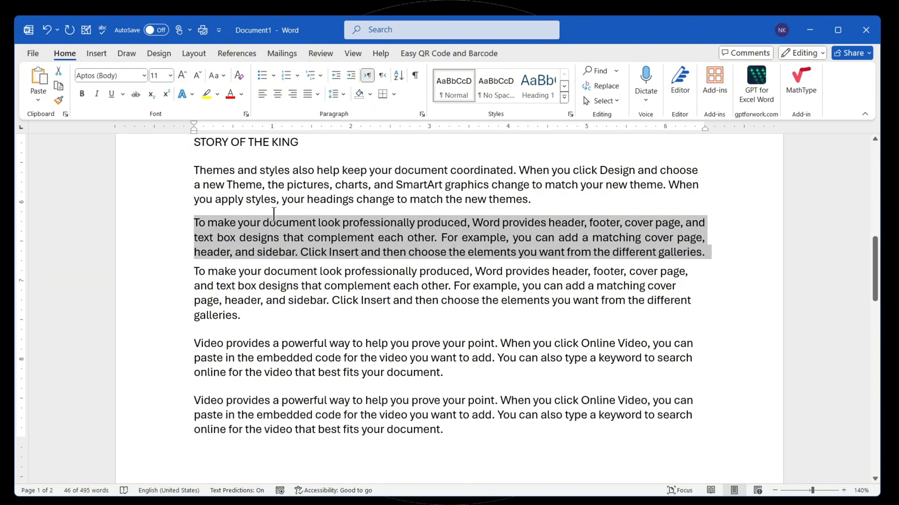
scroll(268, 302, up, 5)
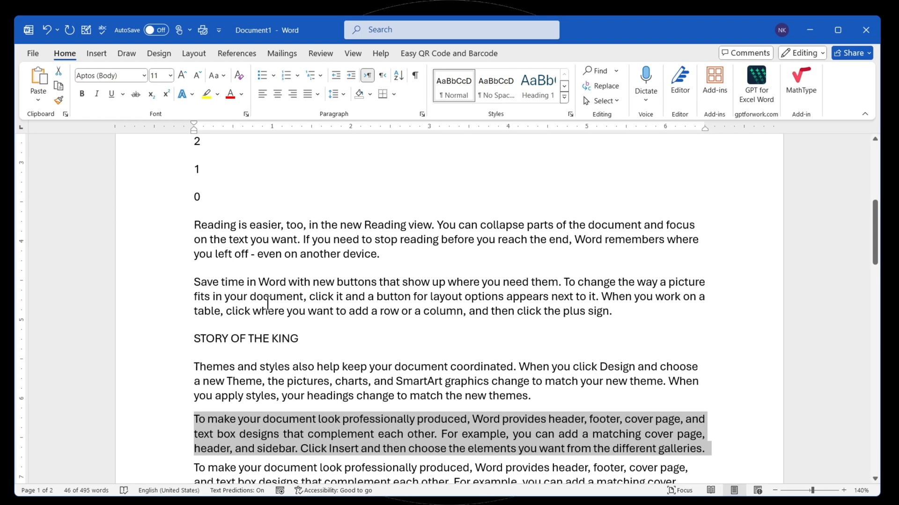
- Remove the space before and after every paragraph in the whole document
click(183, 341)
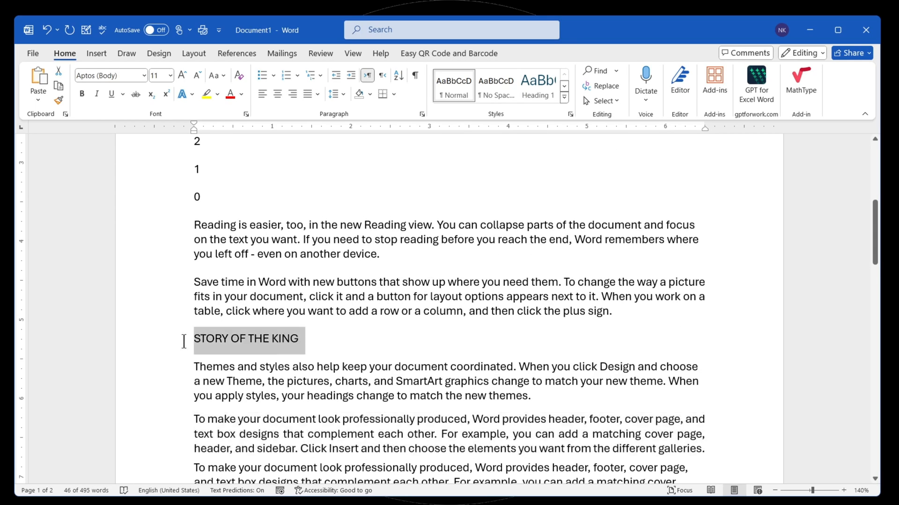
click(335, 94)
click(302, 266)
key(ctrl+a)
click(335, 94)
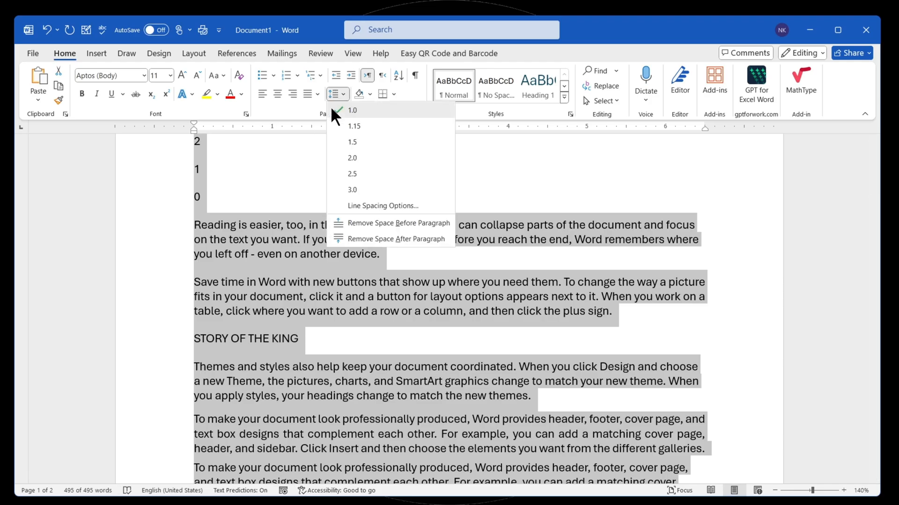
click(352, 223)
click(337, 94)
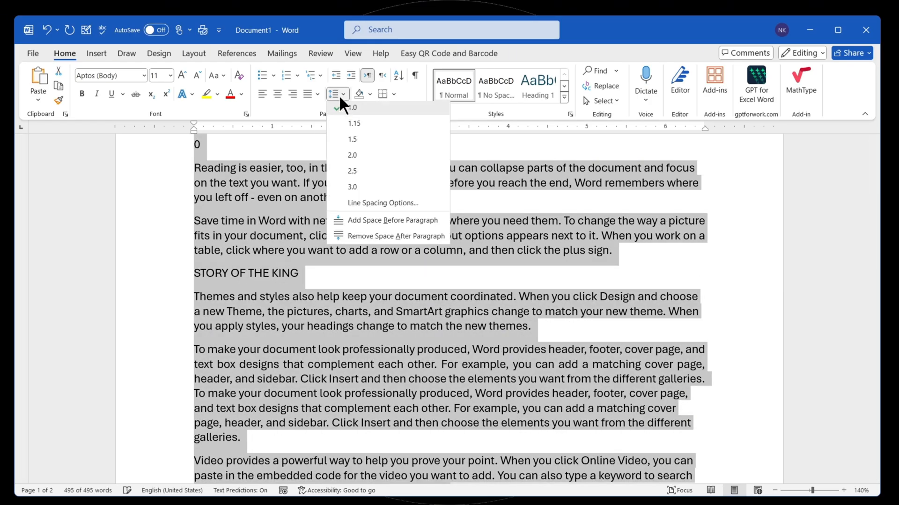
click(370, 238)
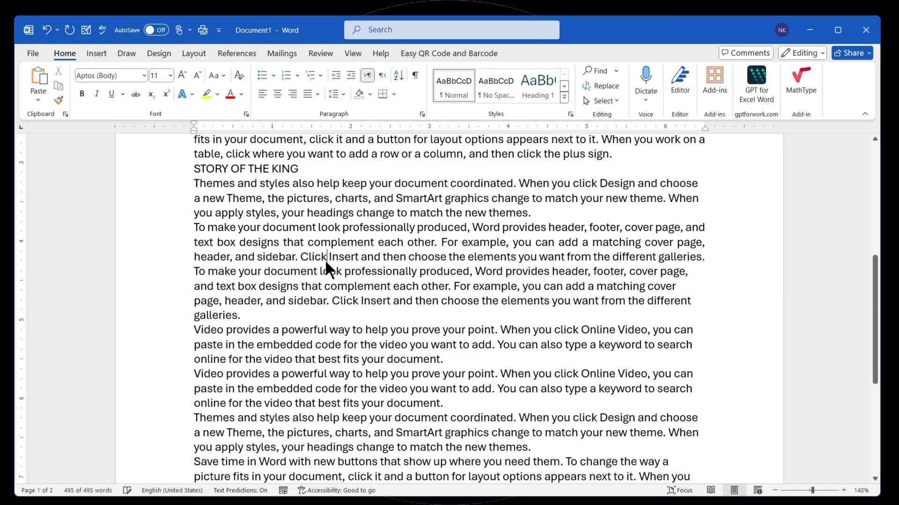
click(287, 268)
scroll(287, 268, down, 2)
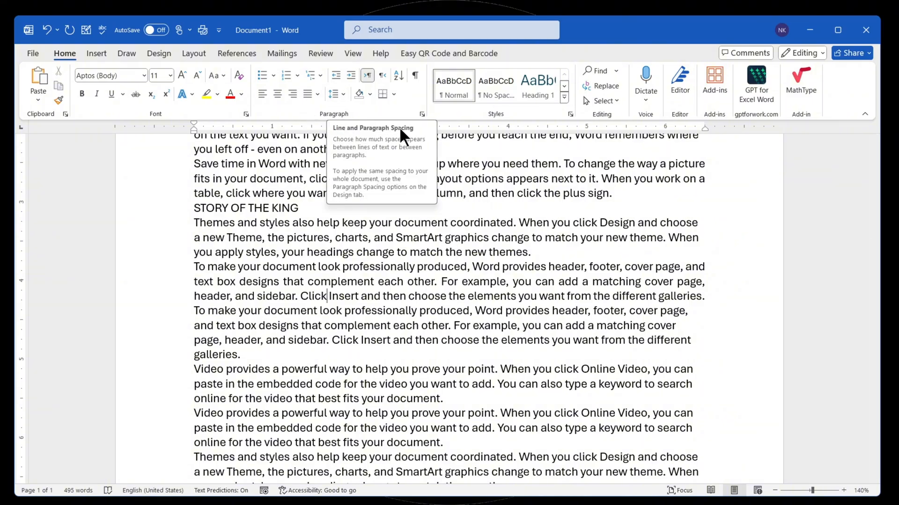
- Look over the paragraph indent and spacing settings, then close them without changes
click(336, 94)
click(342, 206)
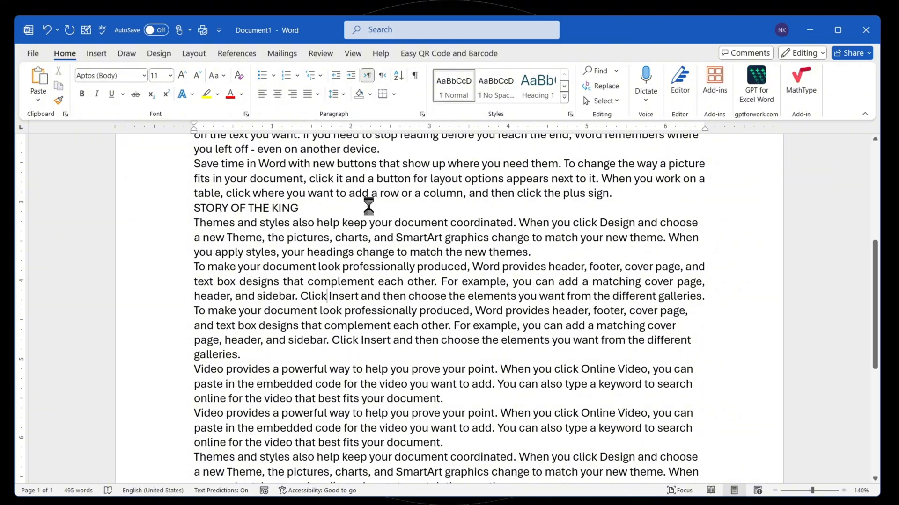
drag(348, 93, 327, 126)
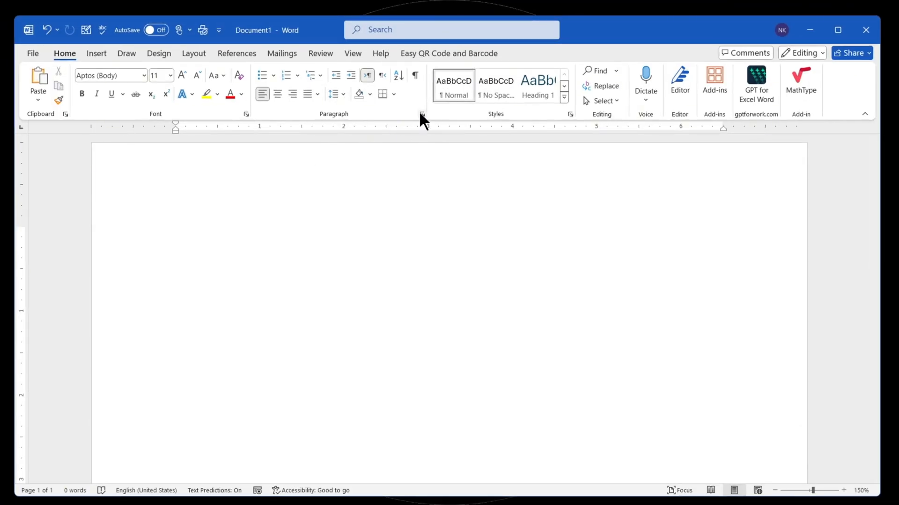
click(422, 114)
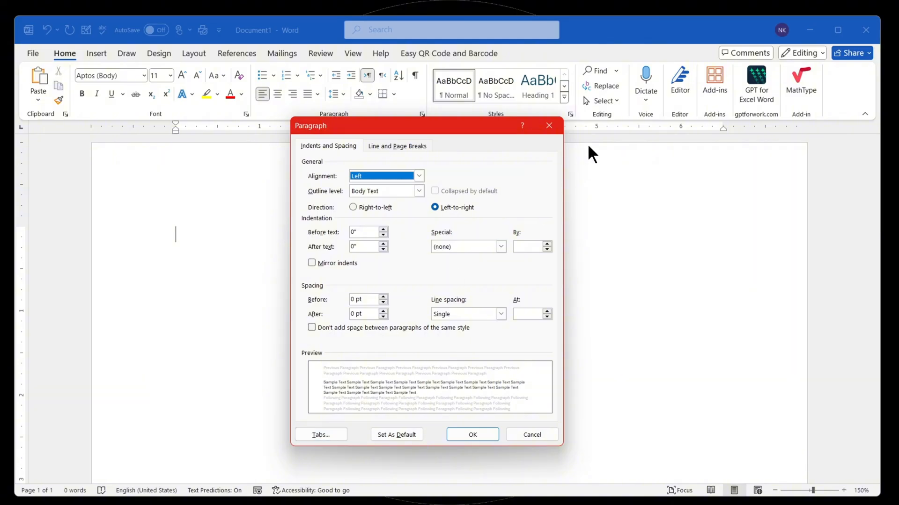
click(549, 126)
- View the tab stop settings through the line spacing options and test the default tab jumps on the empty line
click(337, 94)
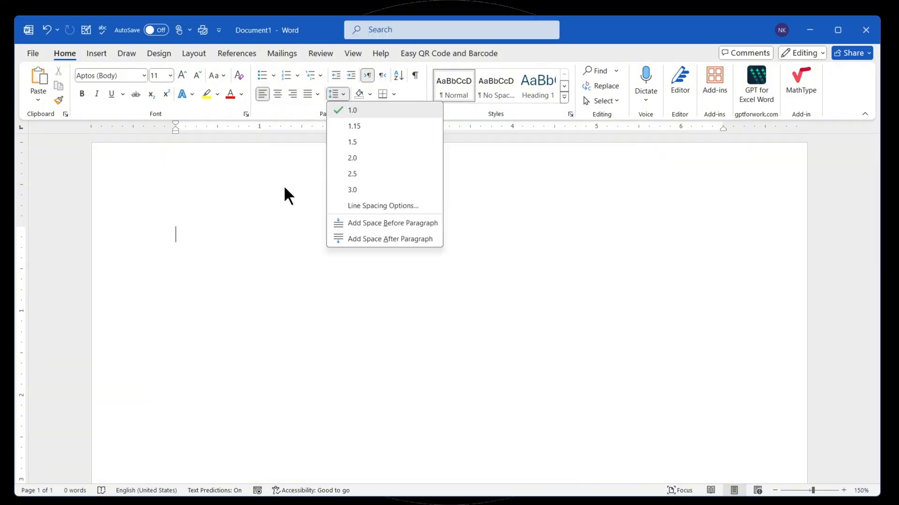
click(363, 206)
click(321, 436)
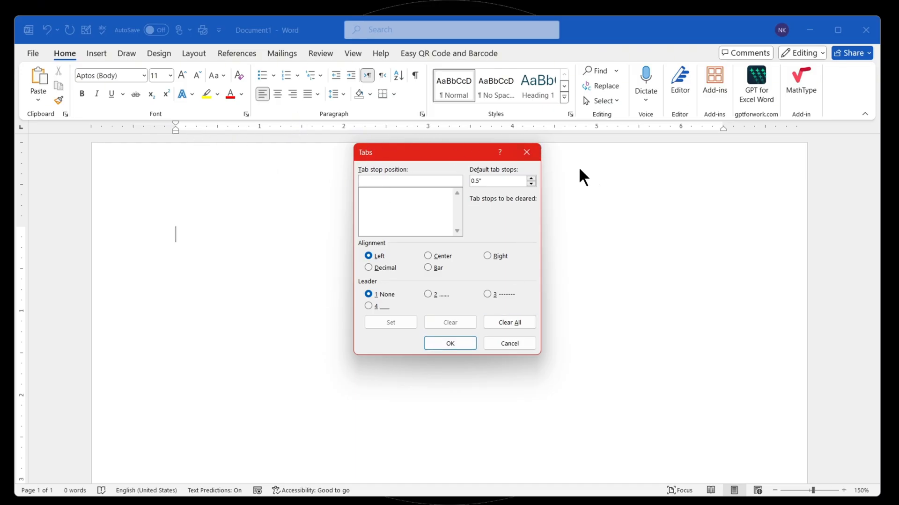
click(527, 152)
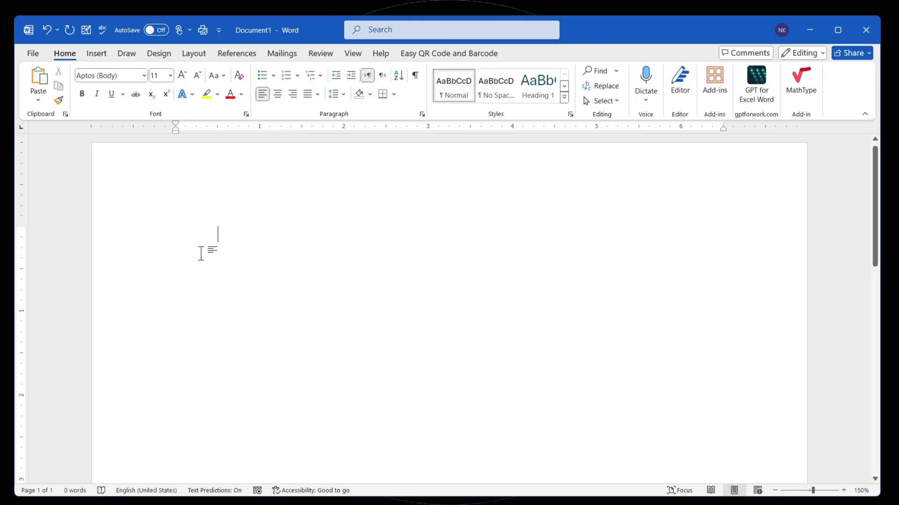
key(Tab)
key(Tab)
- Add a left-aligned tab stop at 6 inches to the empty line, test the jump to it and delete the test tab
click(422, 114)
click(316, 438)
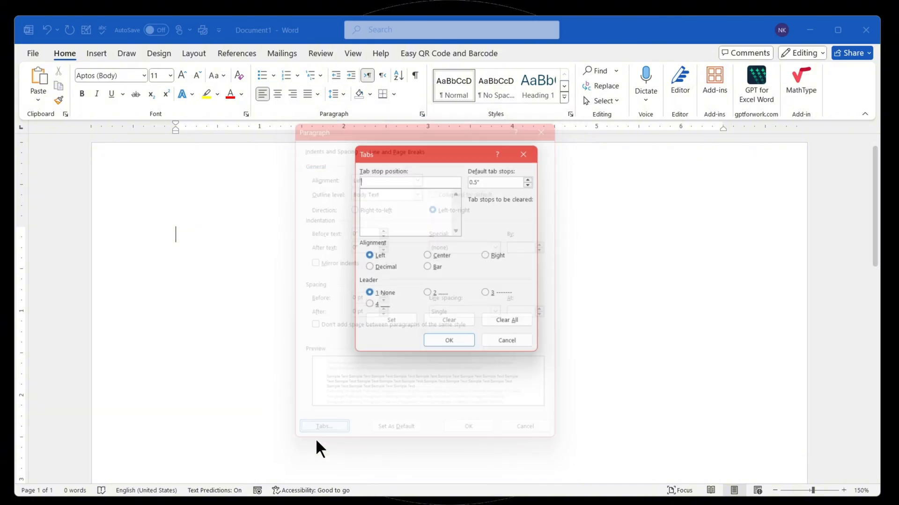
drag(426, 149, 367, 223)
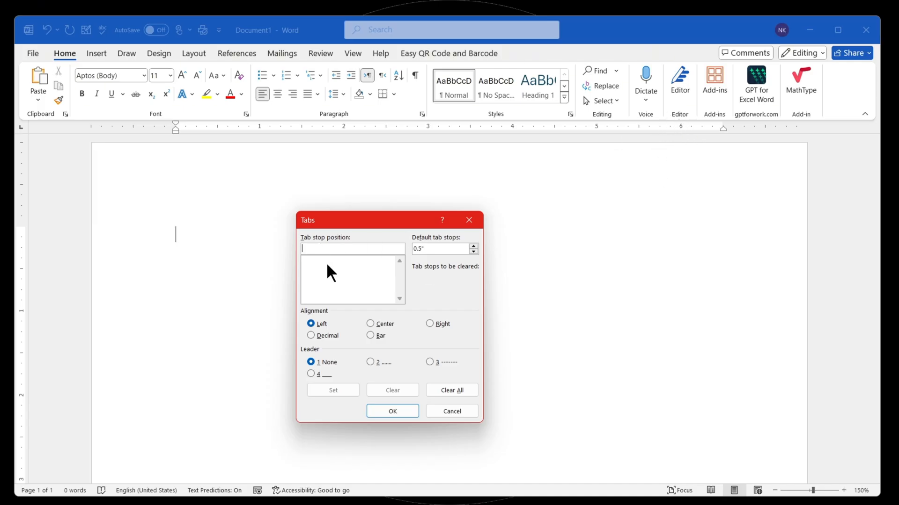
text(6)
click(330, 389)
click(392, 410)
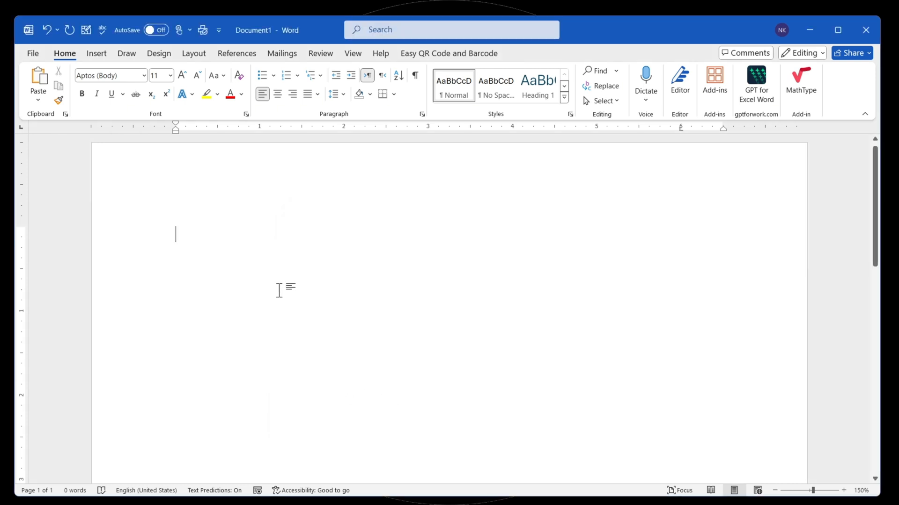
key(Tab)
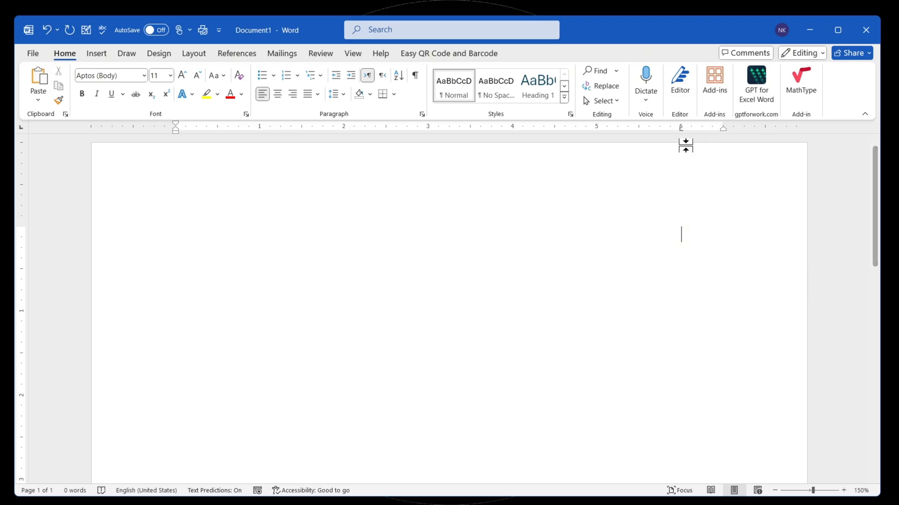
key(BackSpace)
- Enter the title "Table for content" with "Home Tab" on the line below it
text(Table for cont)
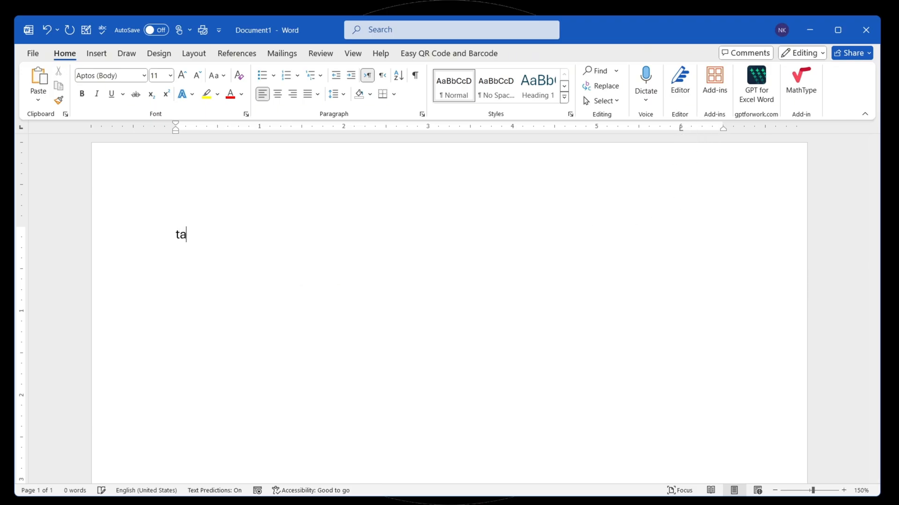
text(ent)
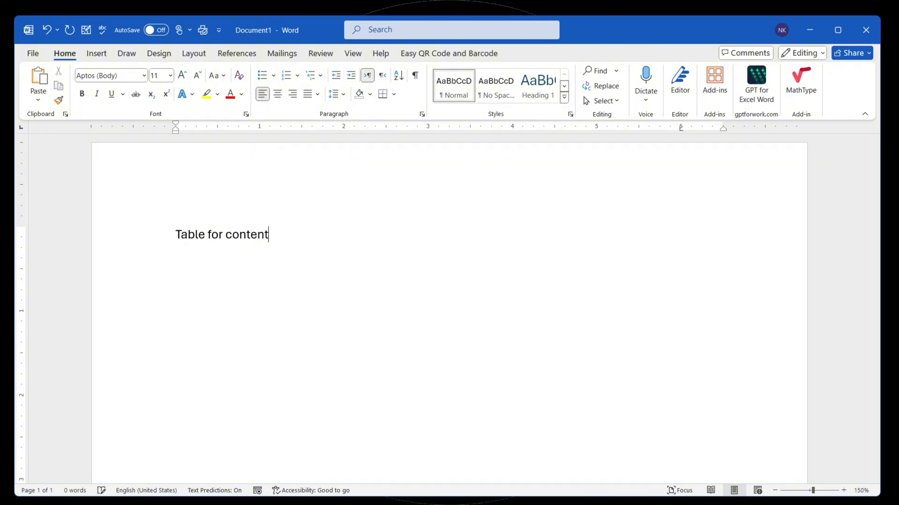
key(Return)
text(Home TAbb)
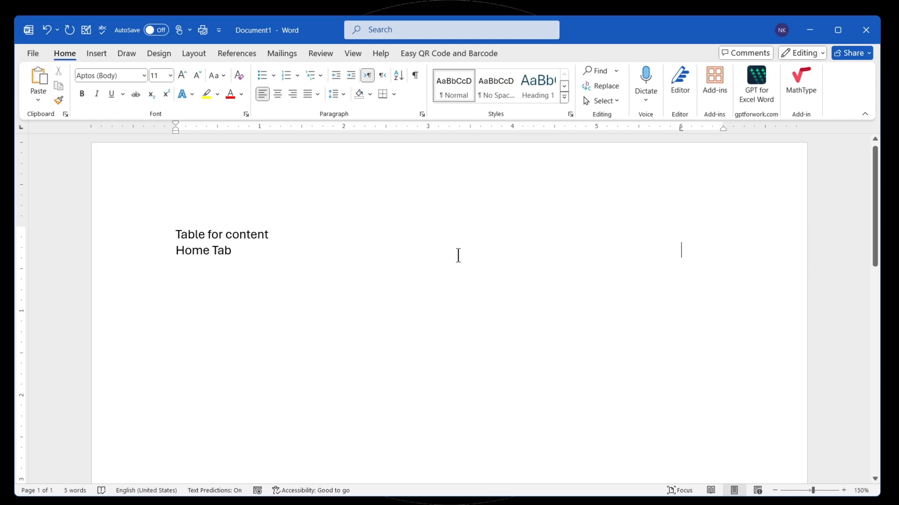
key(BackSpace)
- View the tab stop and paragraph settings of the Home Tab line, then close them without changes
double_click(681, 129)
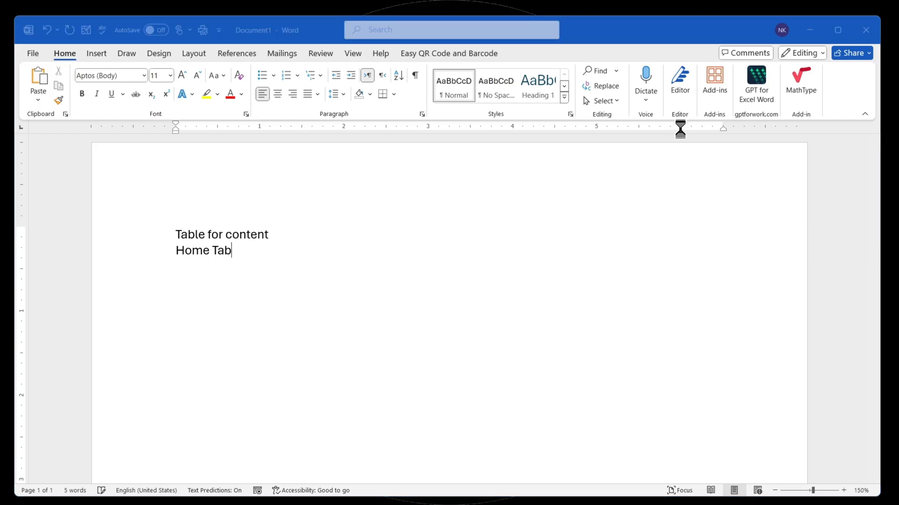
drag(366, 221, 400, 173)
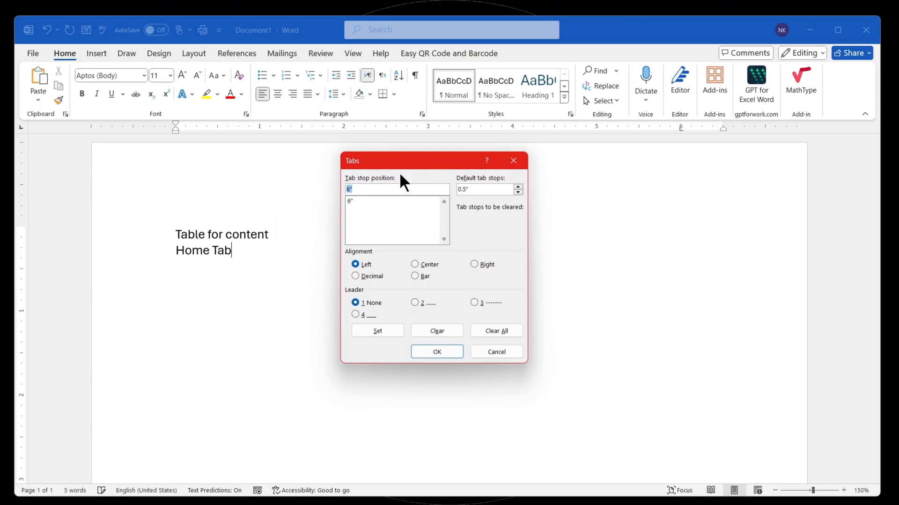
click(514, 160)
click(422, 114)
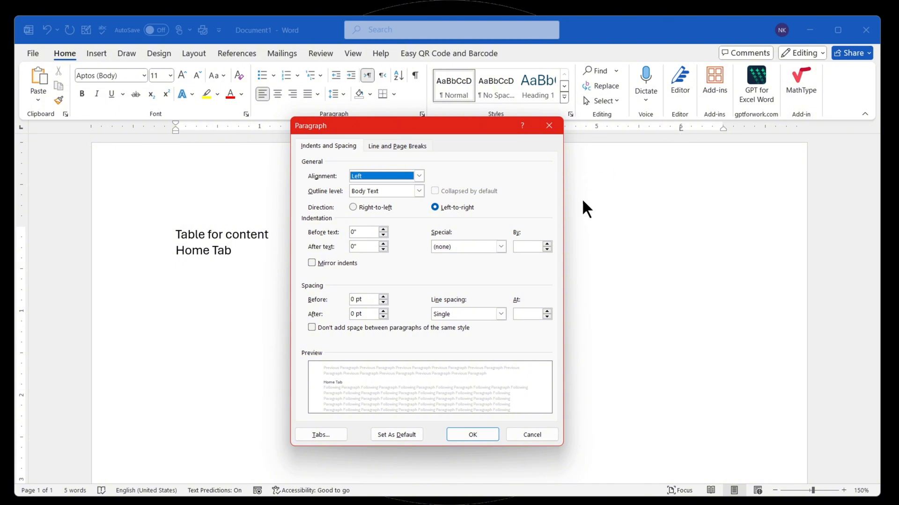
click(549, 125)
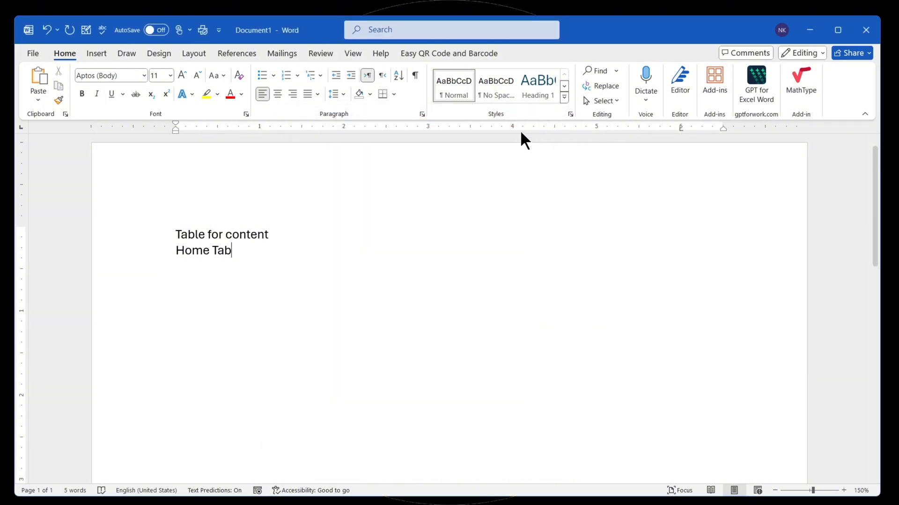
- Add tab stops at about 2.81 and 4.06 inches to the Home Tab line and tab across to the 6-inch stop
click(412, 127)
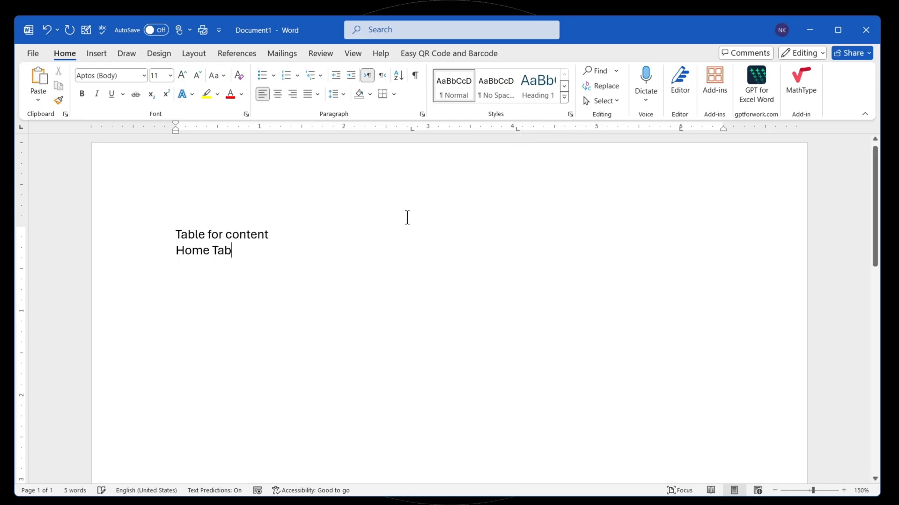
key(Tab)
key(Tab)
key(Tab)
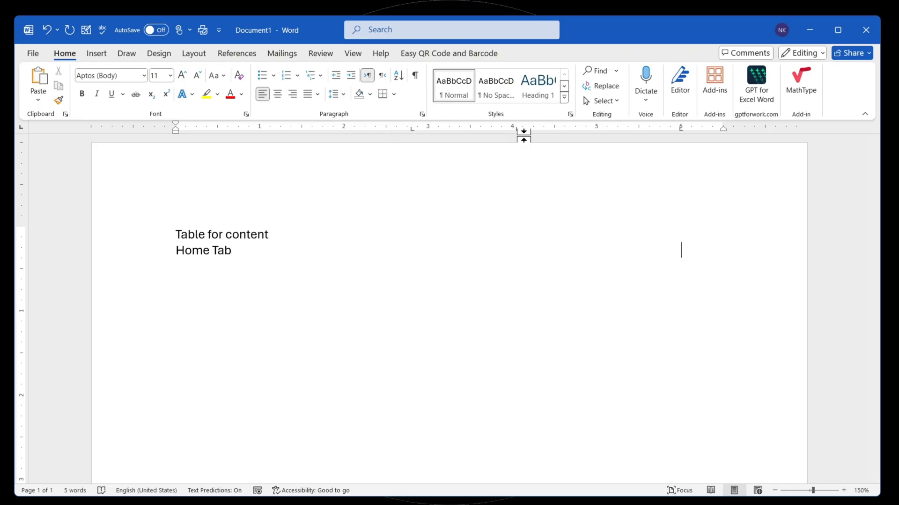
- Clear the 2.81-inch and 4.06-inch tab stops, keeping only the one at 6 inches
double_click(412, 127)
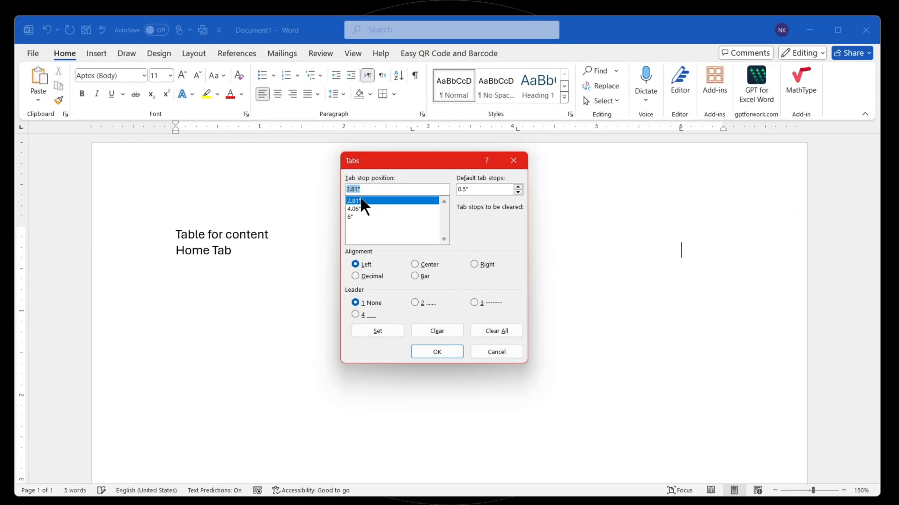
click(426, 329)
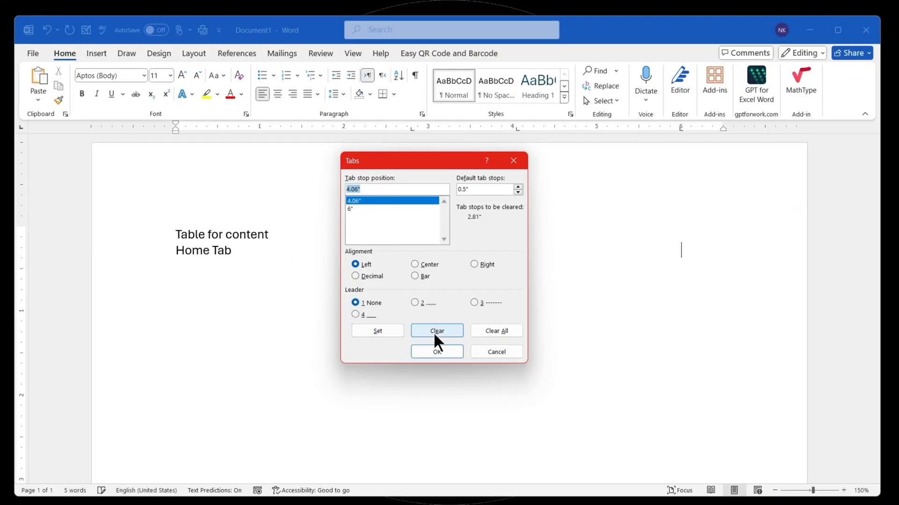
click(435, 332)
click(434, 352)
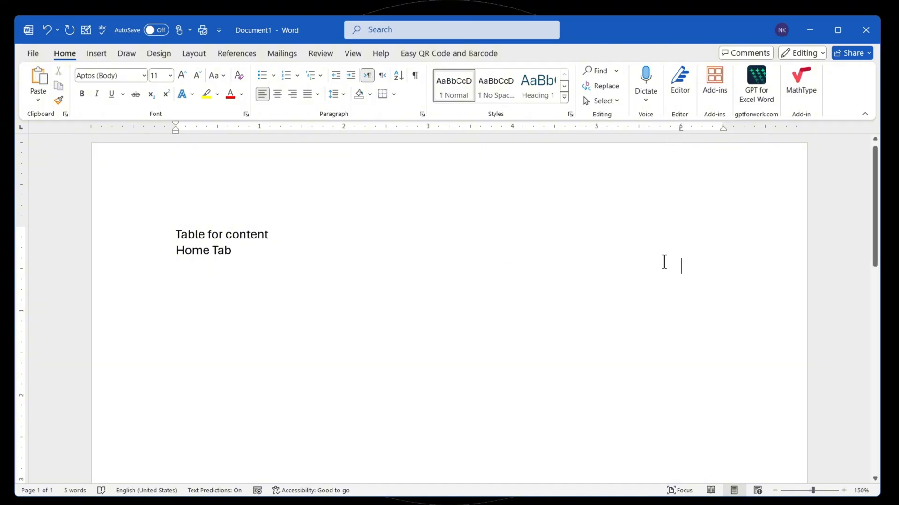
- Give the 6-inch tab stop the solid underline leader (option 4) and delete the blank tabs after Home Tab
double_click(680, 129)
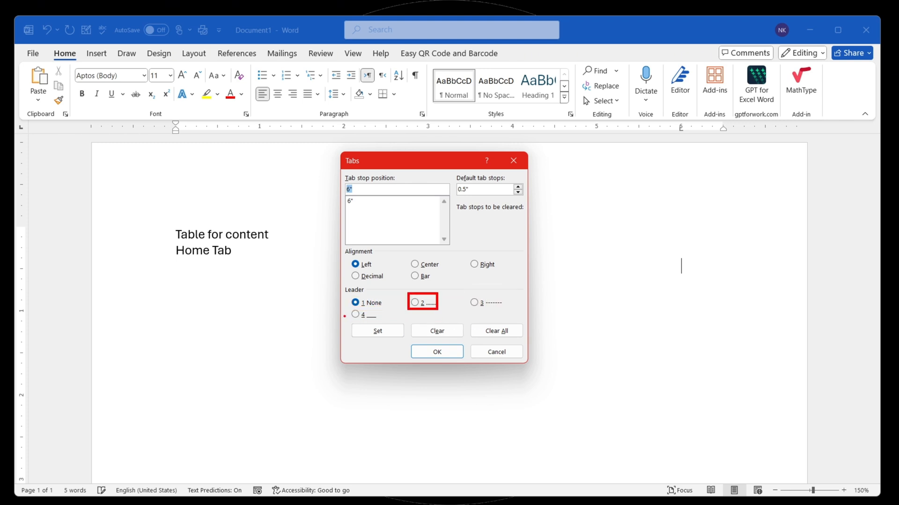
click(361, 313)
click(384, 326)
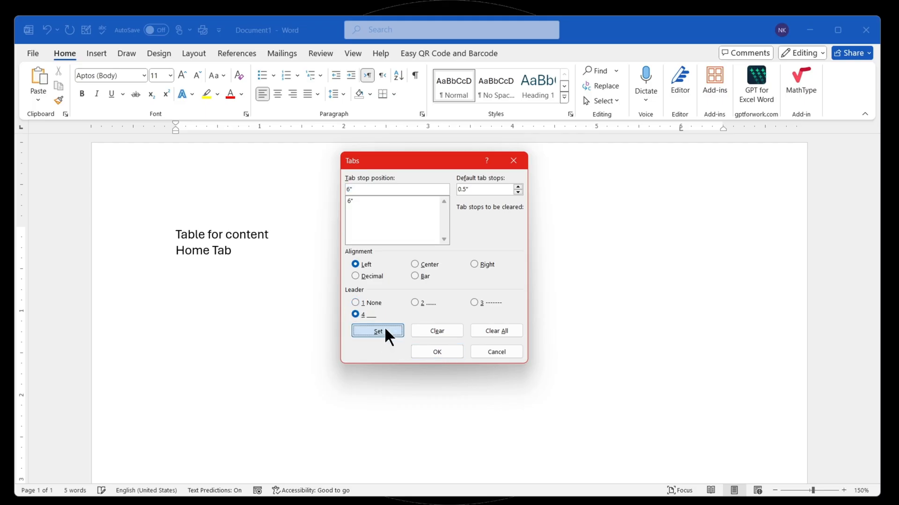
click(429, 353)
key(BackSpace)
key(BackSpace)
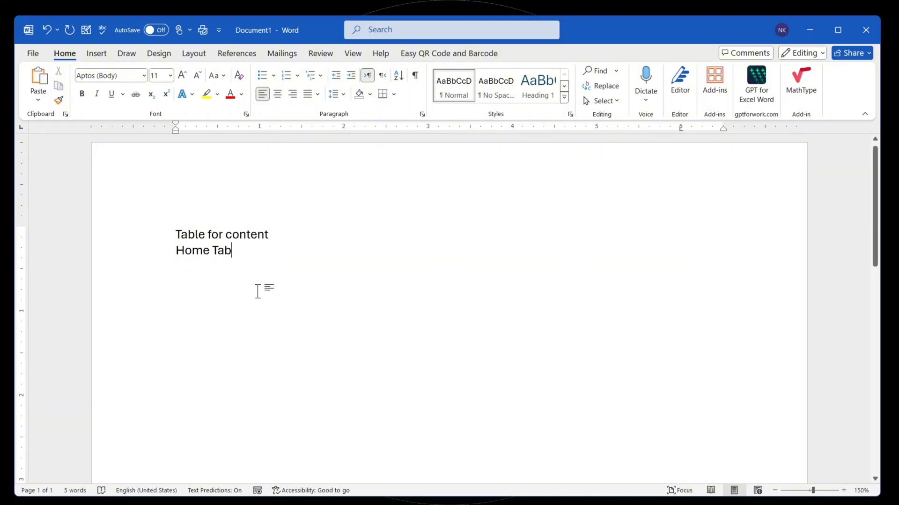
- Complete the contents list with leader lines to page numbers: Home Tab 1, Insert Tab 2 and Draw Tab 3
key(Tab)
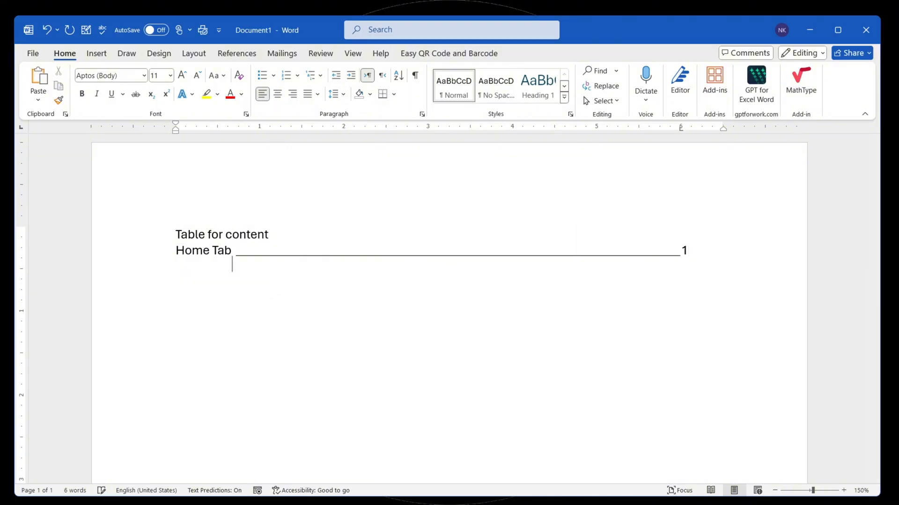
text(Insert TAb)
key(Tab)
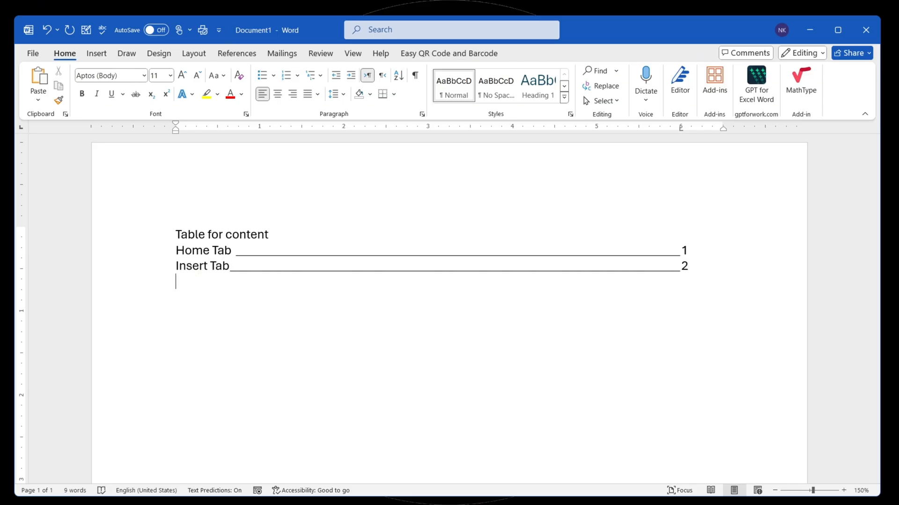
text(Draw Tab)
key(Tab)
text(3)
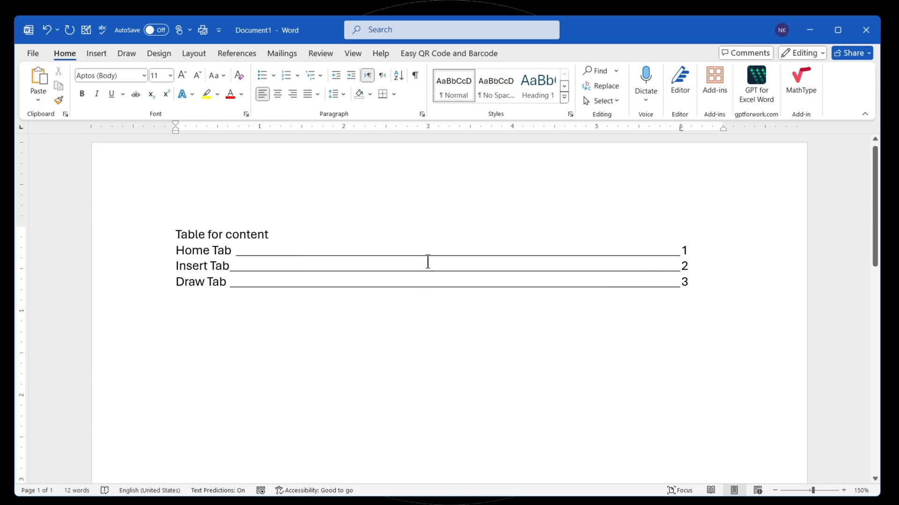
- Below the contents list, leave a blank line and add a Name label followed by a line of typed underscores
double_click(678, 126)
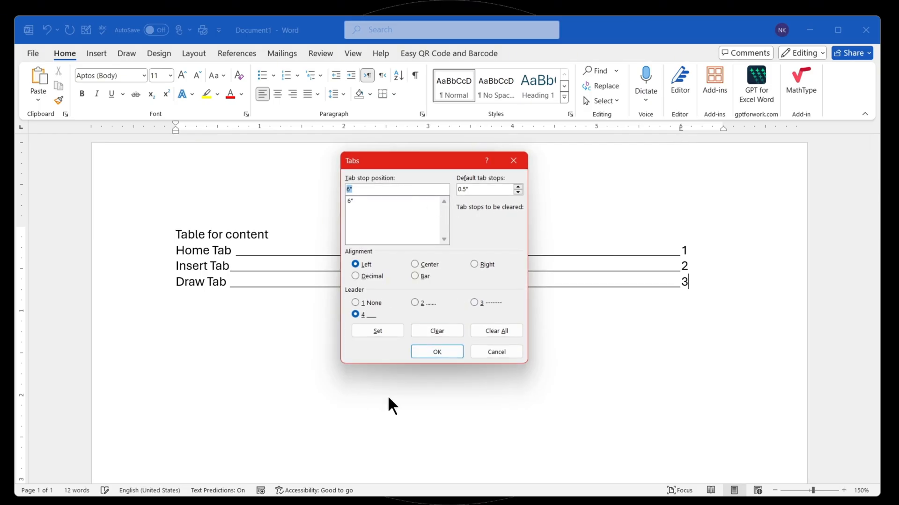
click(513, 160)
key(Return)
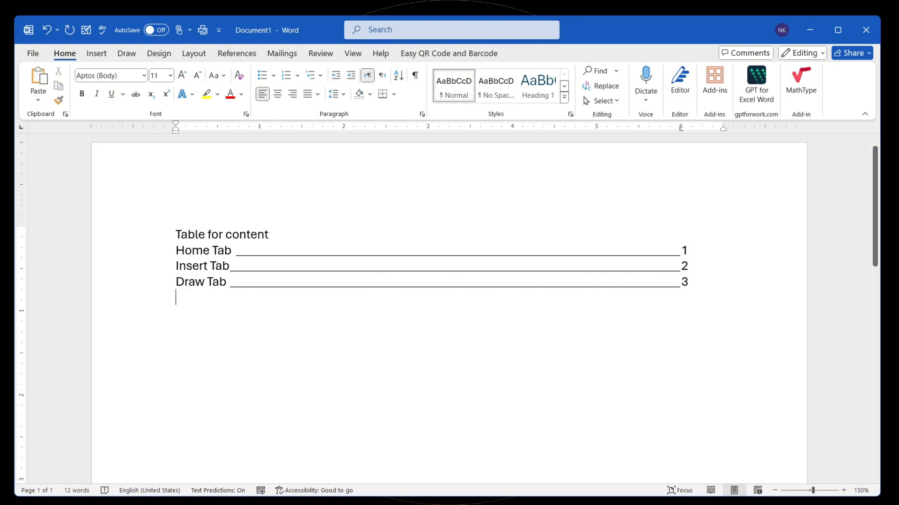
key(Return)
click(235, 251)
click(176, 314)
text(Name)
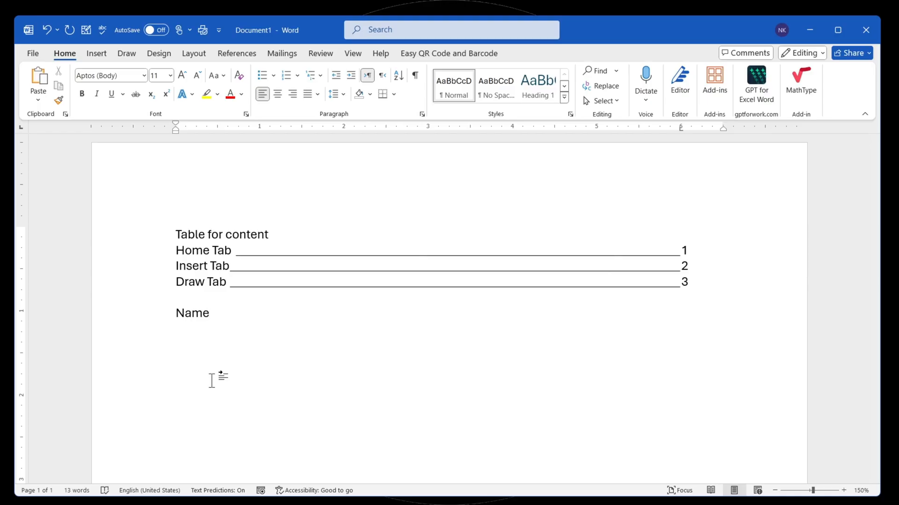
text(______________________)
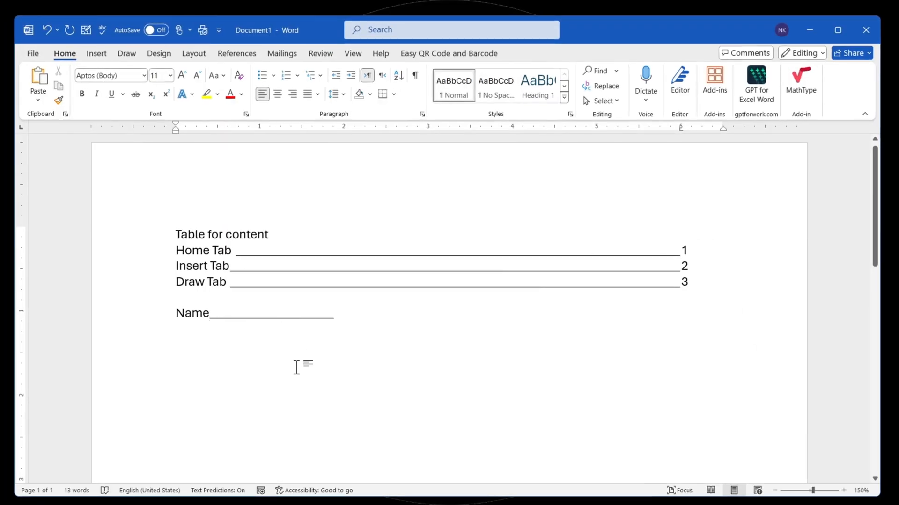
text( Father n)
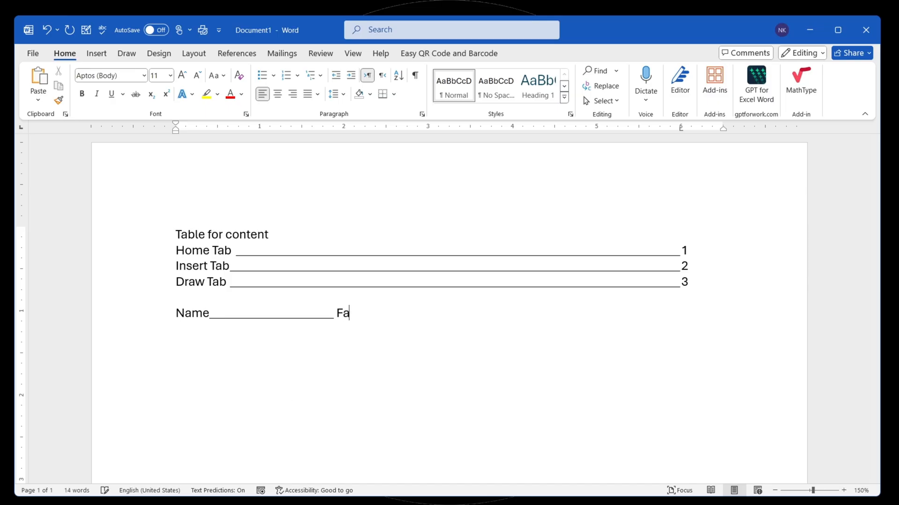
- Add a Father Name label with its own row of underscores on the same line as Name
key(BackSpace)
key(BackSpace)
text(Name)
key(Tab)
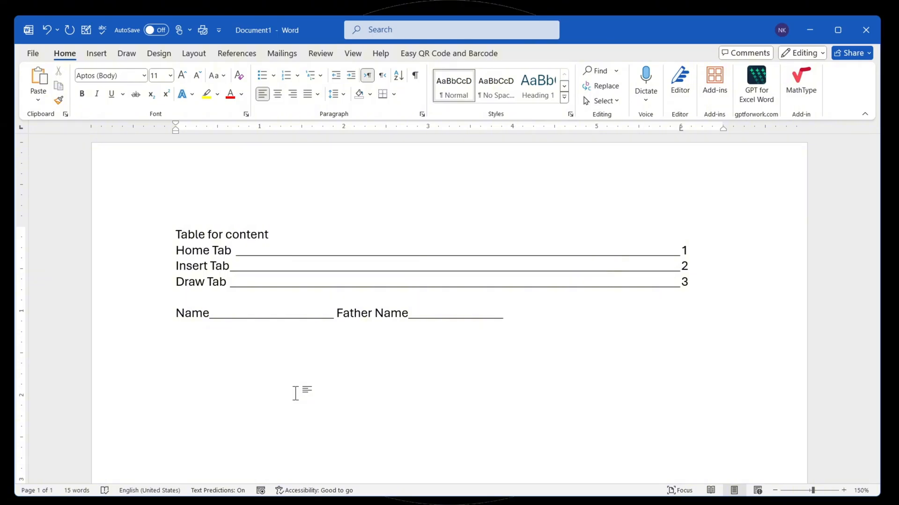
key(ctrl+z)
text(___________________)
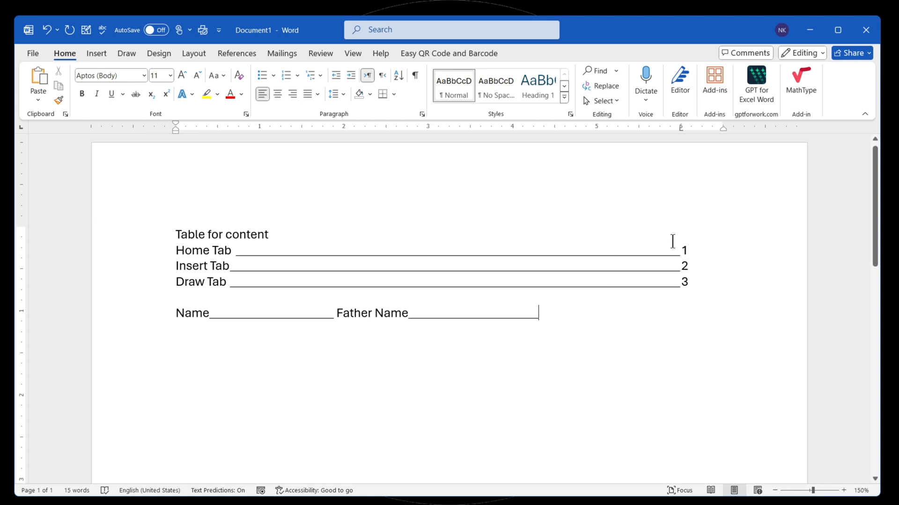
key(Tab)
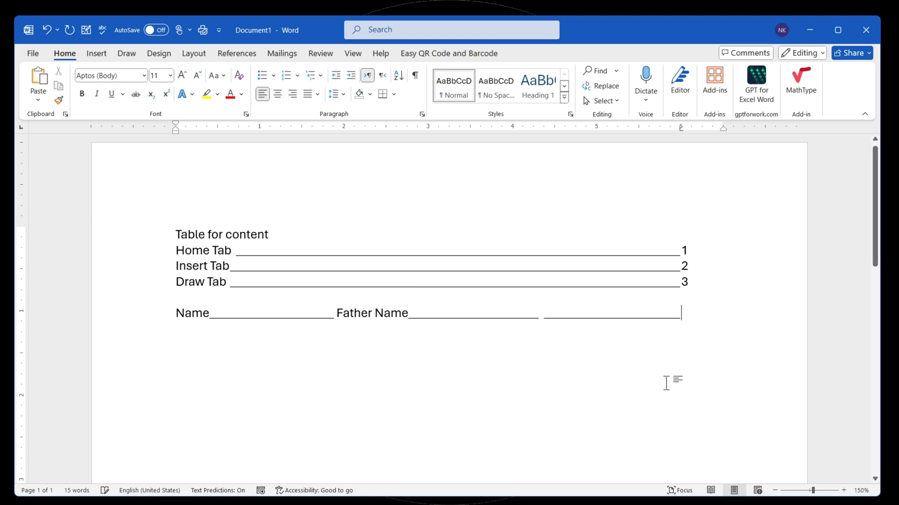
key(BackSpace)
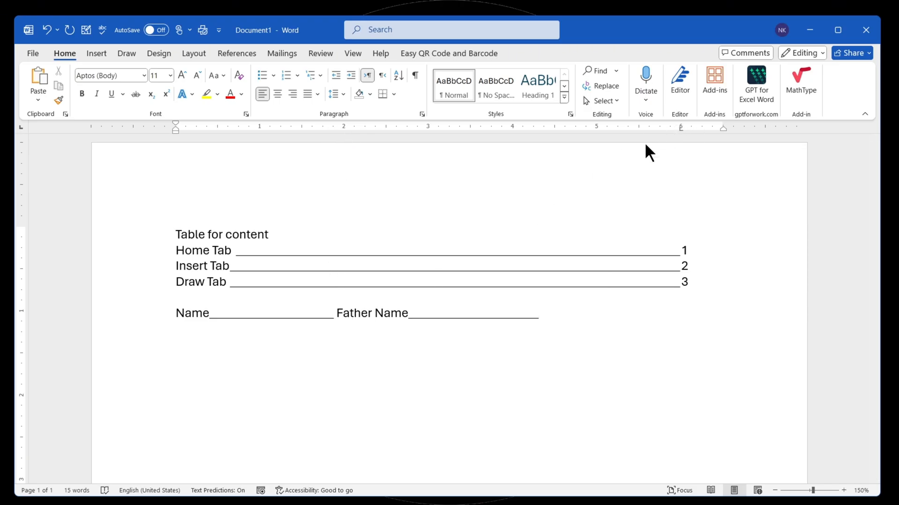
- Add a 2-inch left tab stop with leader 4 and replace the underscores after Father Name with a tab leader line
double_click(344, 128)
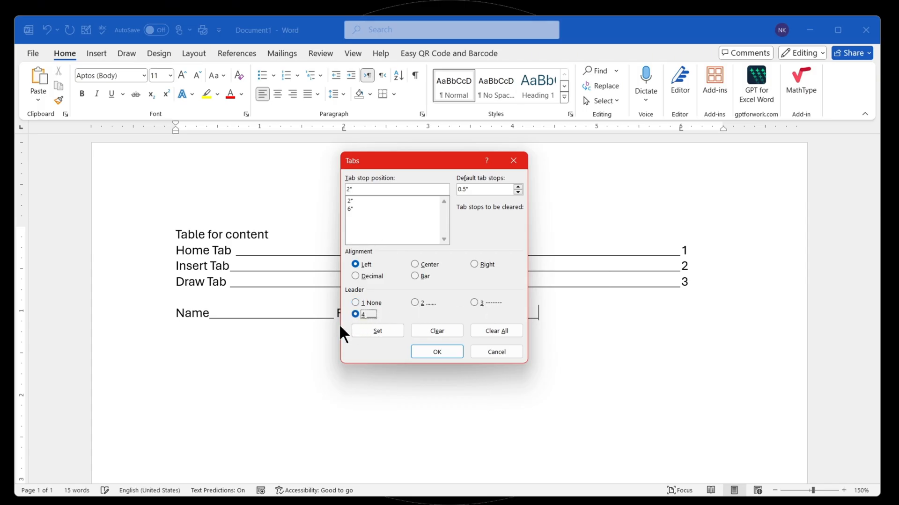
click(393, 329)
click(437, 353)
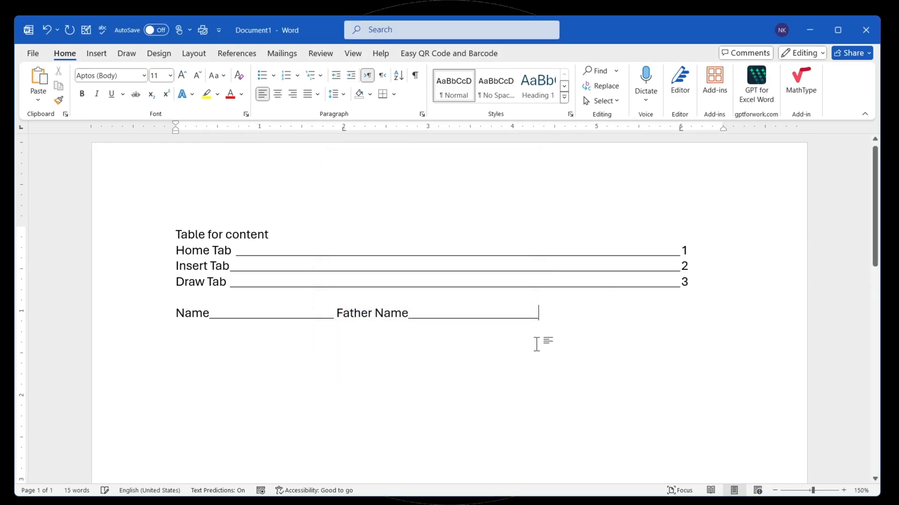
key(BackSpace)
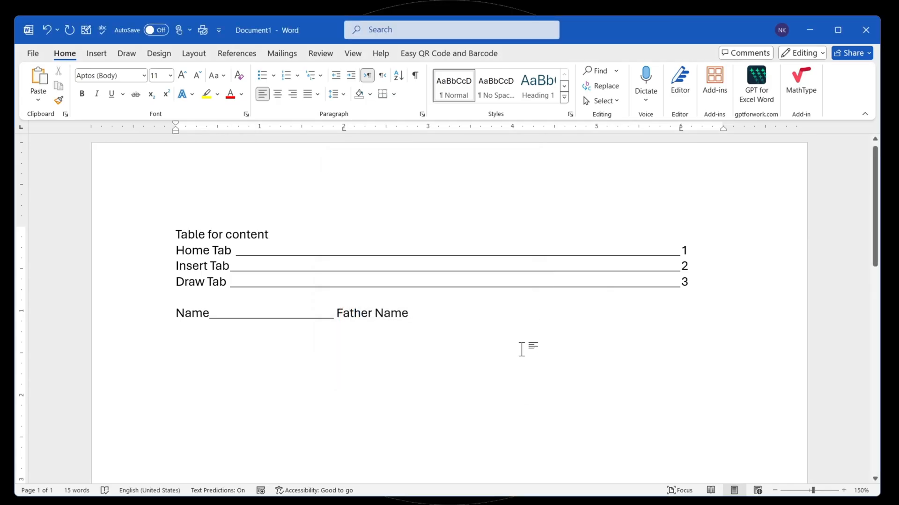
key(Tab)
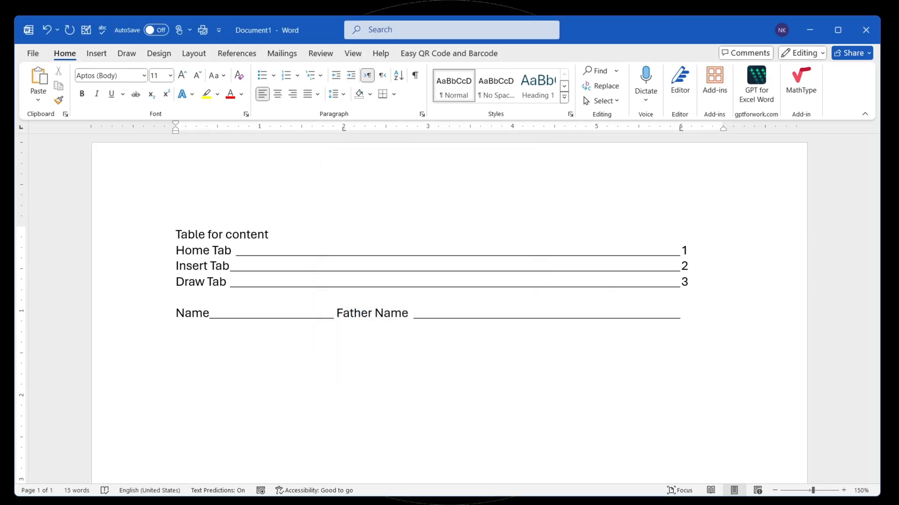
- Add a second form line with Roll No and CNIC N# followed by tab leaders, and replace the underscores after Name with a tab
text(Roll No)
key(Tab)
text(Cni)
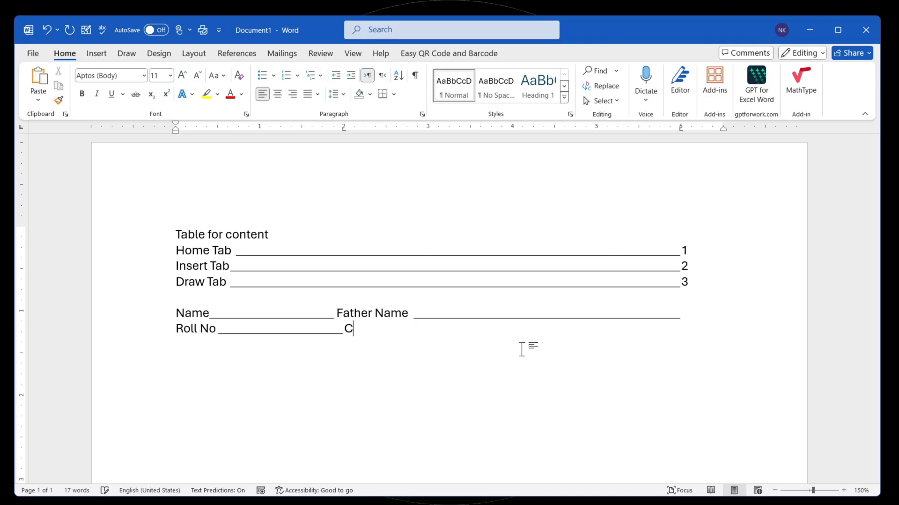
key(BackSpace)
text(NIC N#)
key(Tab)
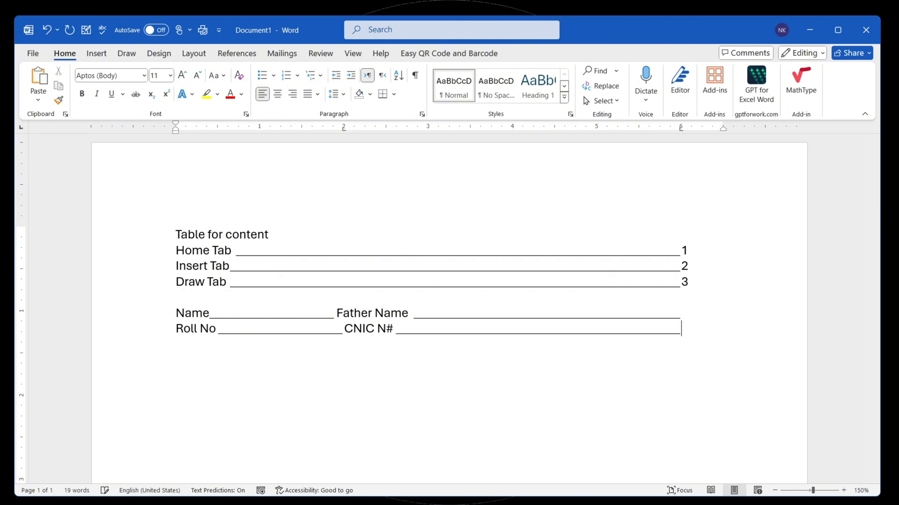
key(Return)
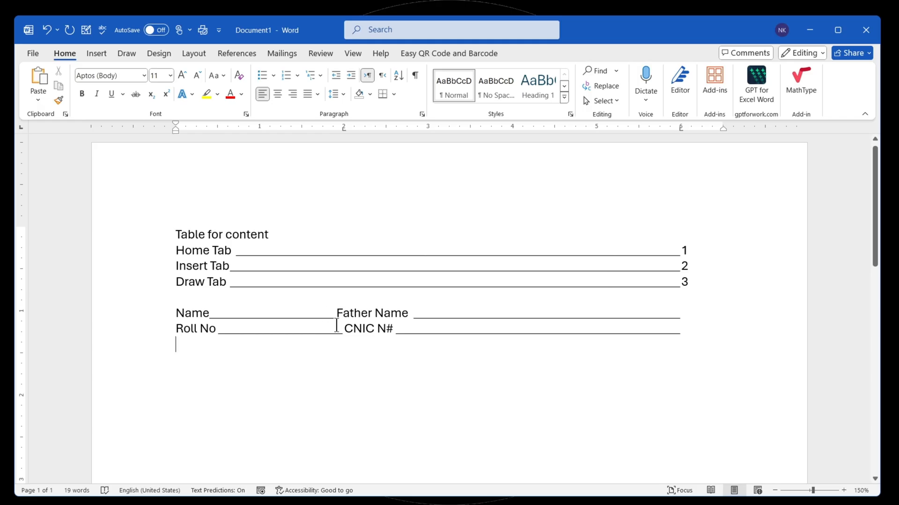
drag(337, 313, 208, 320)
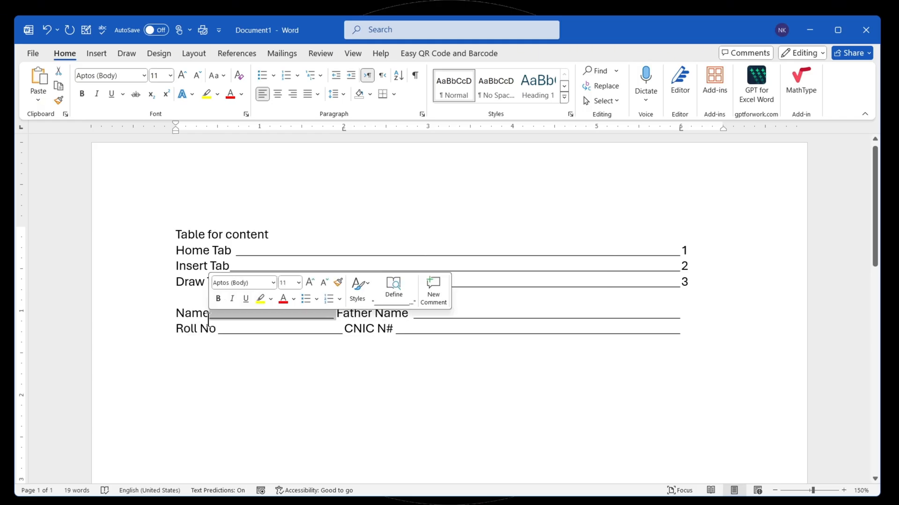
key(Tab)
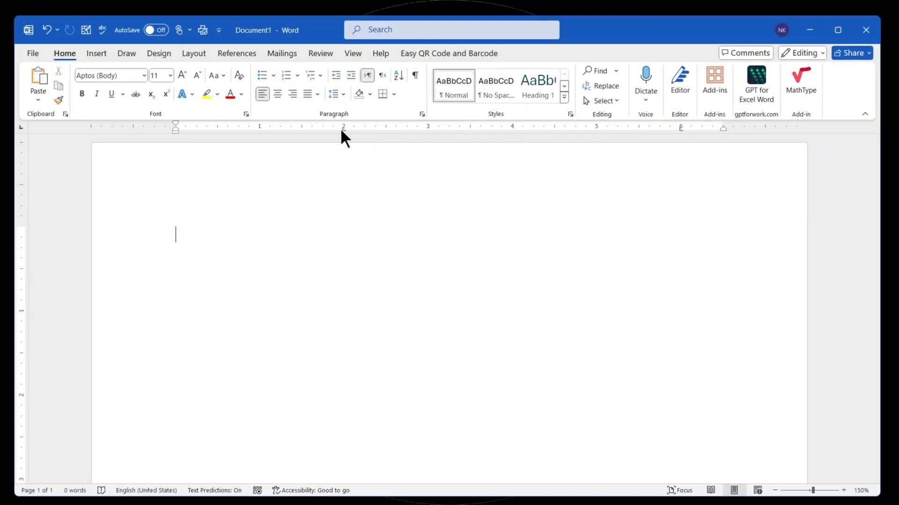
- On the blank page, clear all tab stops and set one left-aligned stop at 3 inches with no leader
double_click(342, 128)
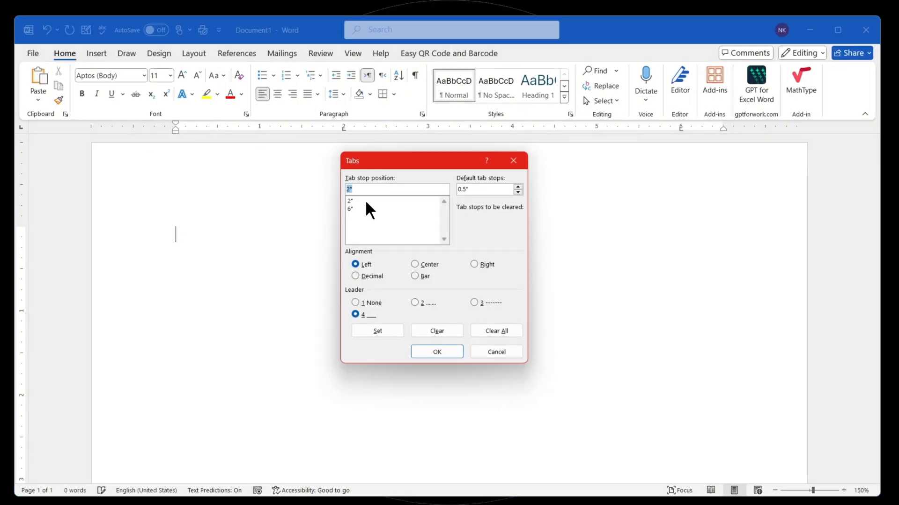
click(490, 331)
click(356, 190)
text(3)
click(384, 331)
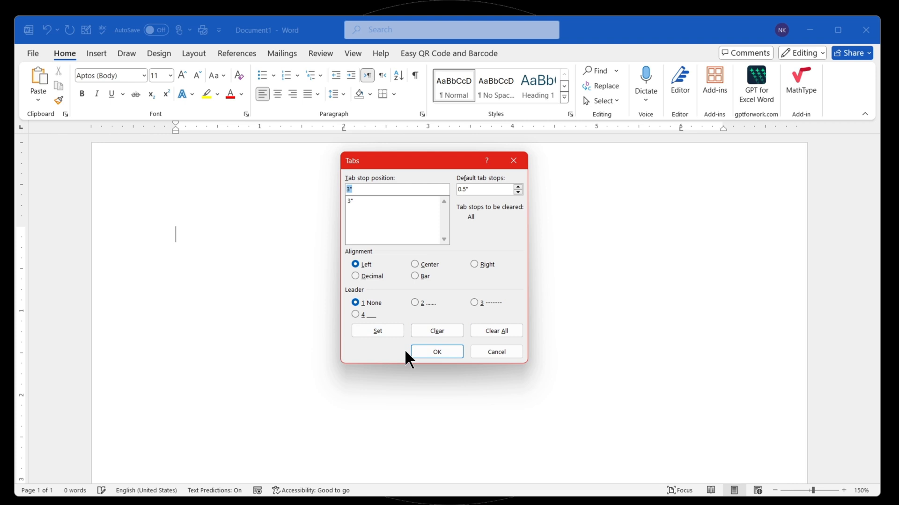
click(431, 354)
- Tab to the 3-inch stop and enter the filler text asdfasdfasdfasdf
key(Tab)
text(asdf)
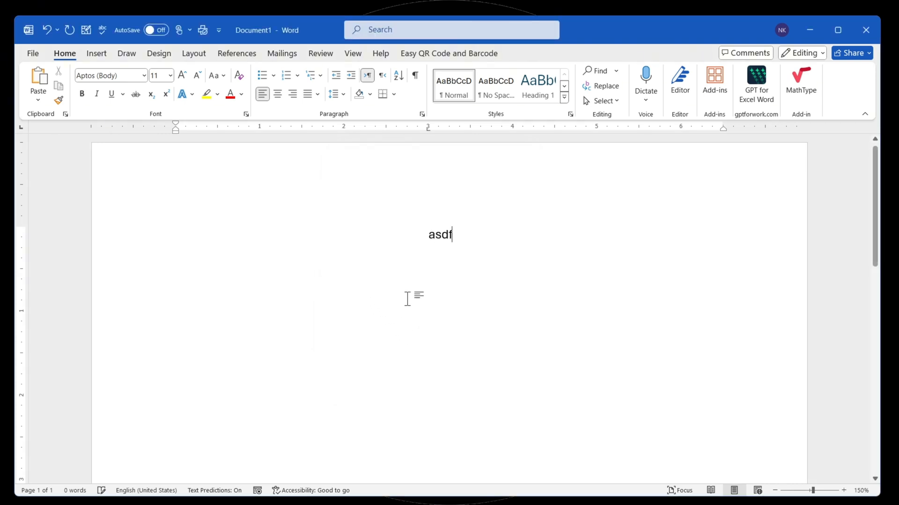
text(asdfasdfasdf)
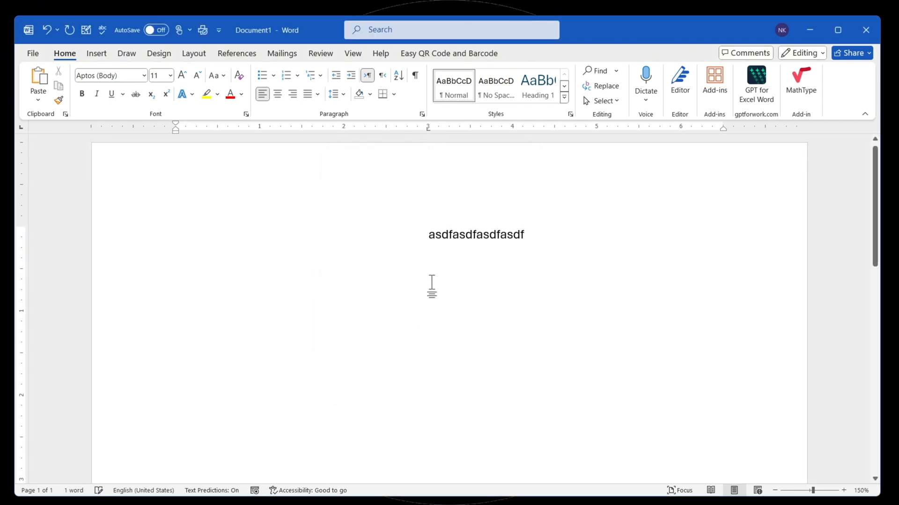
- On a new line, change the 3-inch tab stop to Center alignment and enter repeated asdf filler text at it
double_click(426, 128)
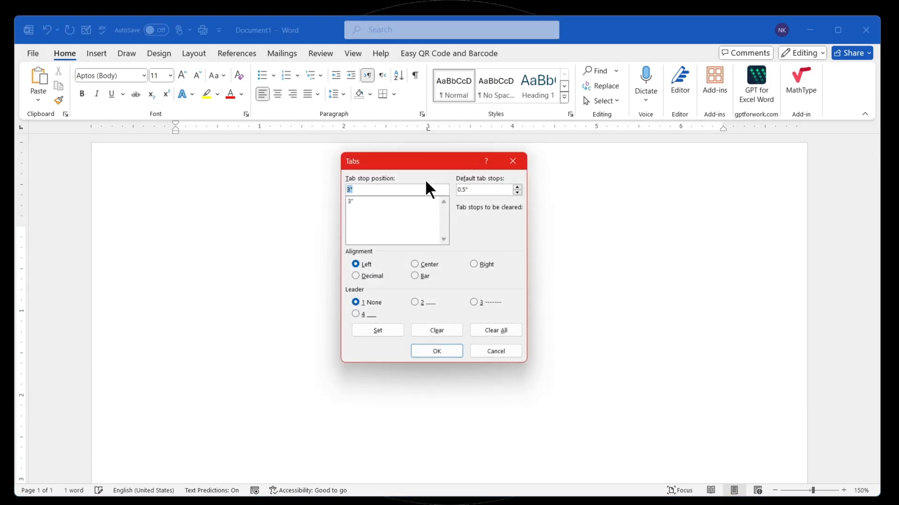
click(422, 265)
click(394, 329)
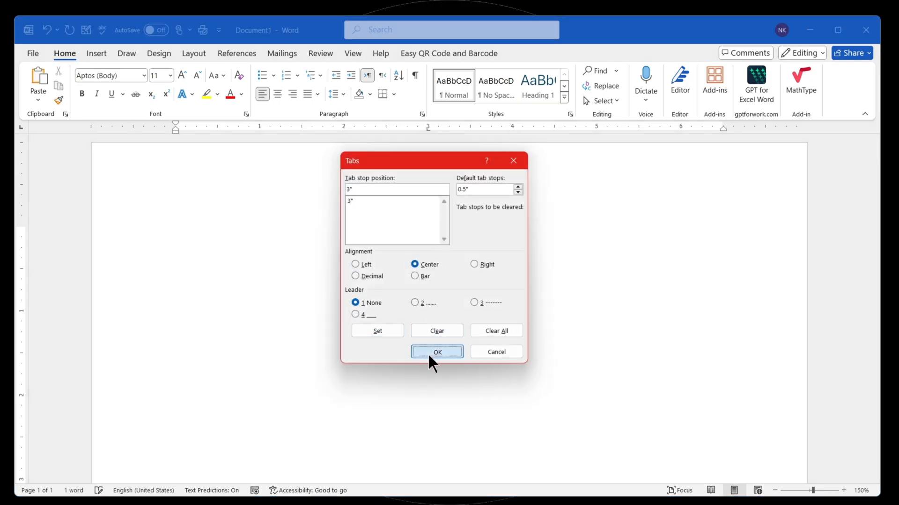
click(427, 353)
text(sdfasdfasdfasdf)
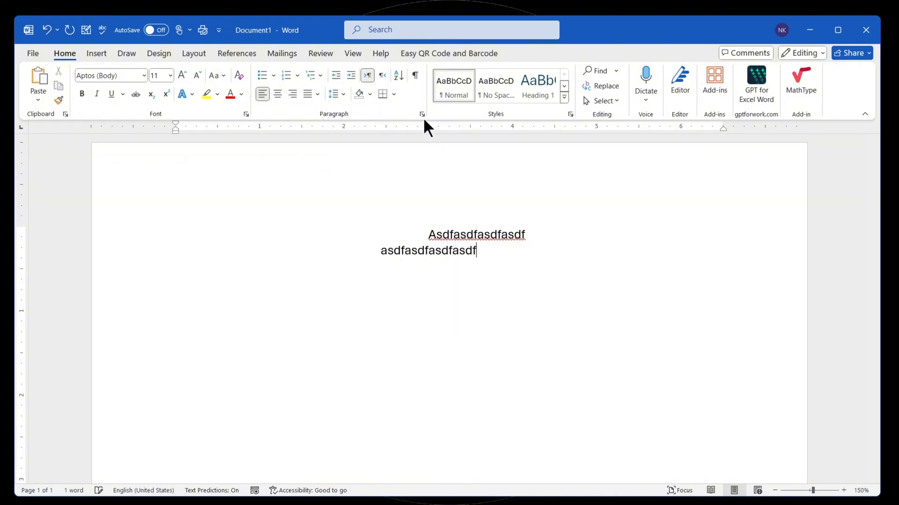
text(asdfasdf)
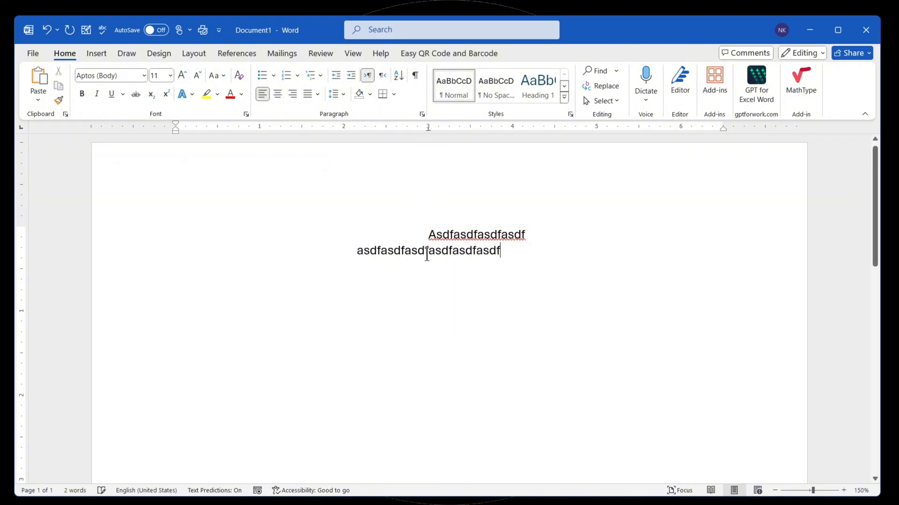
- Start a third line, change its 3-inch tab stop to Right alignment and enter a longer run of filler text at it
key(Return)
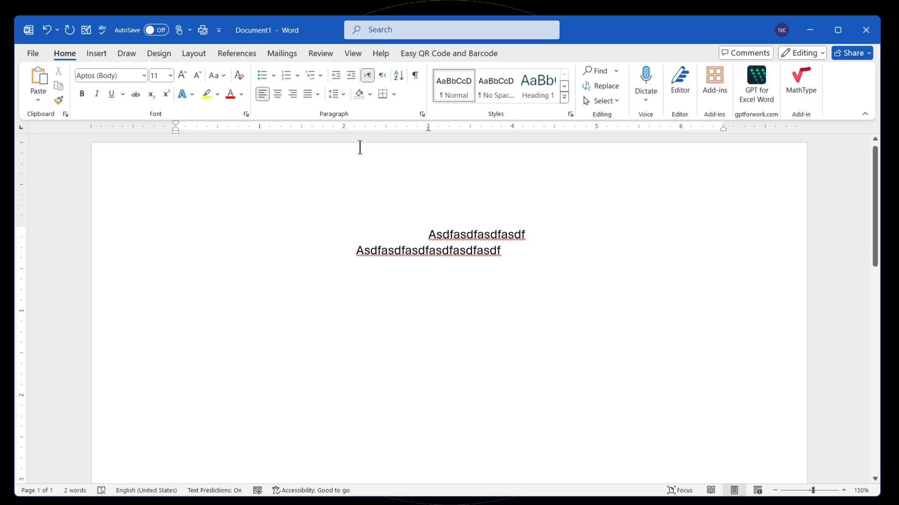
double_click(428, 130)
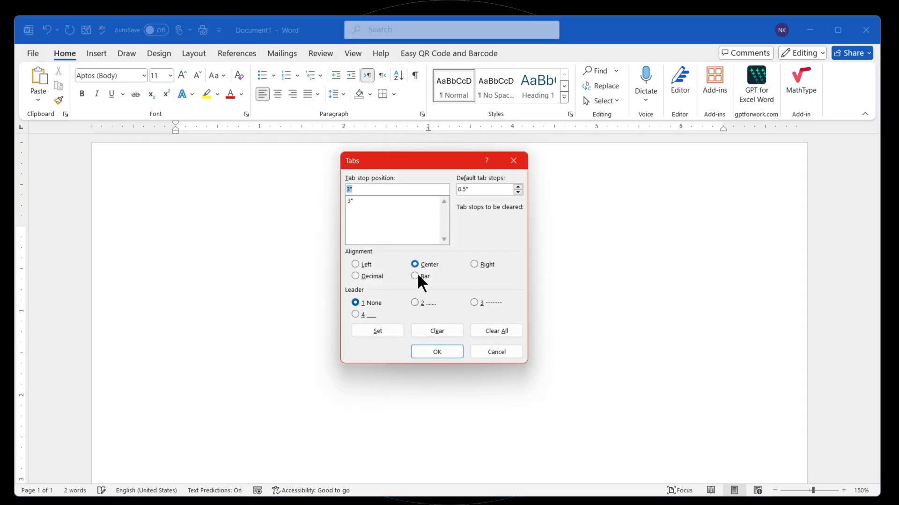
click(482, 266)
click(402, 335)
key(Return)
text(asfasdfasdf)
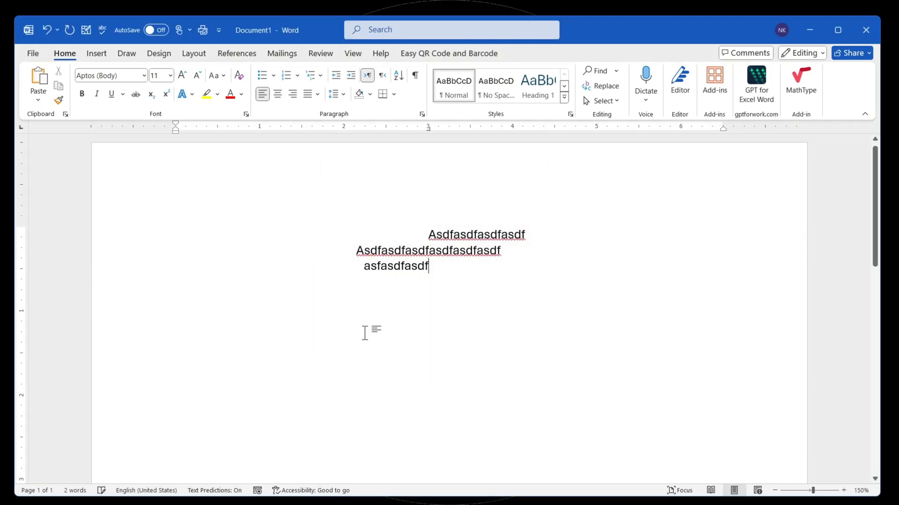
text(asdfasdfasdfasdf)
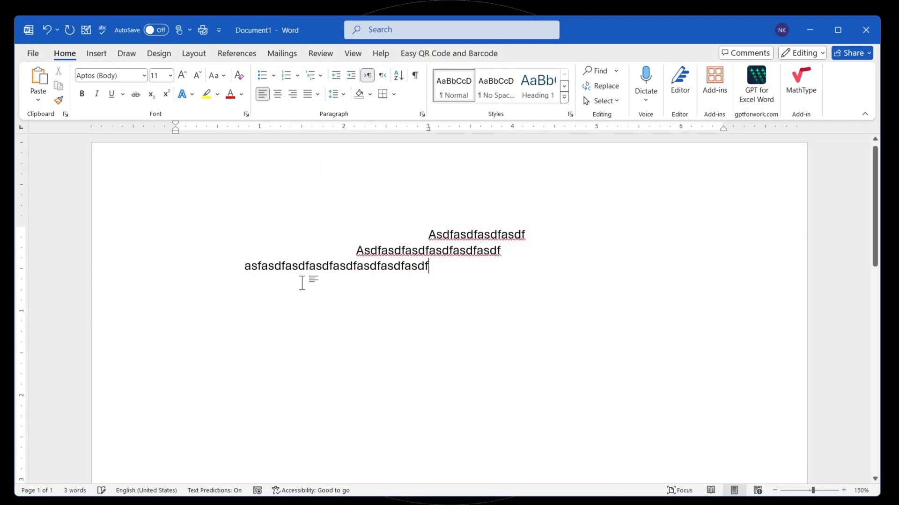
- Start a fourth line, change its 3-inch tab stop to Decimal alignment and enter 4234234234.234234234234 at it
key(Return)
key(Tab)
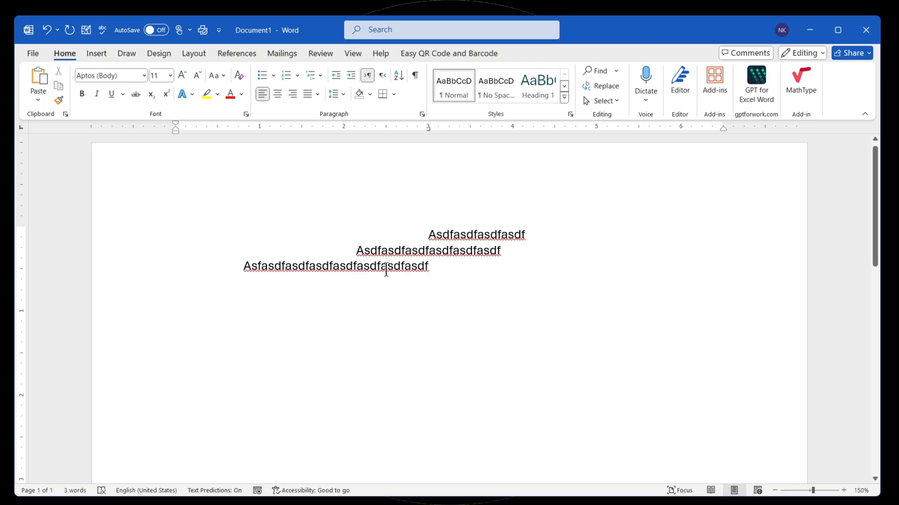
double_click(427, 127)
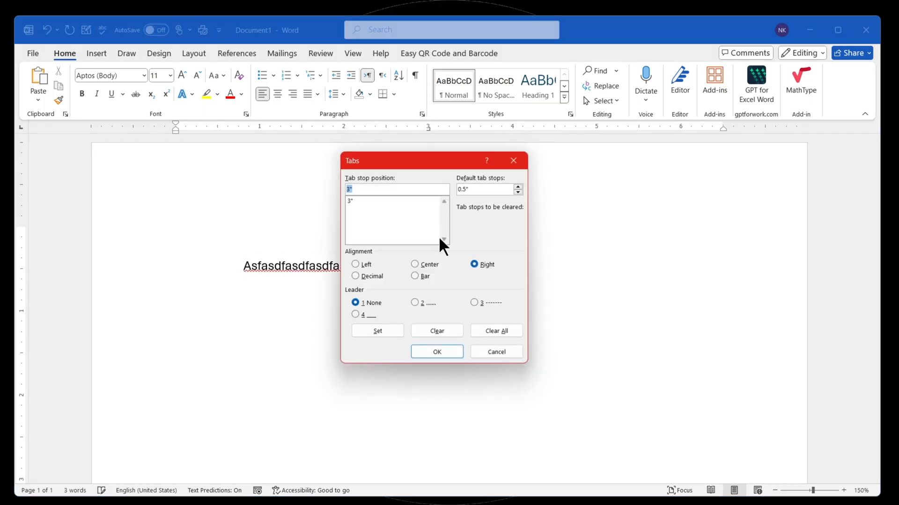
click(365, 277)
click(369, 333)
click(434, 354)
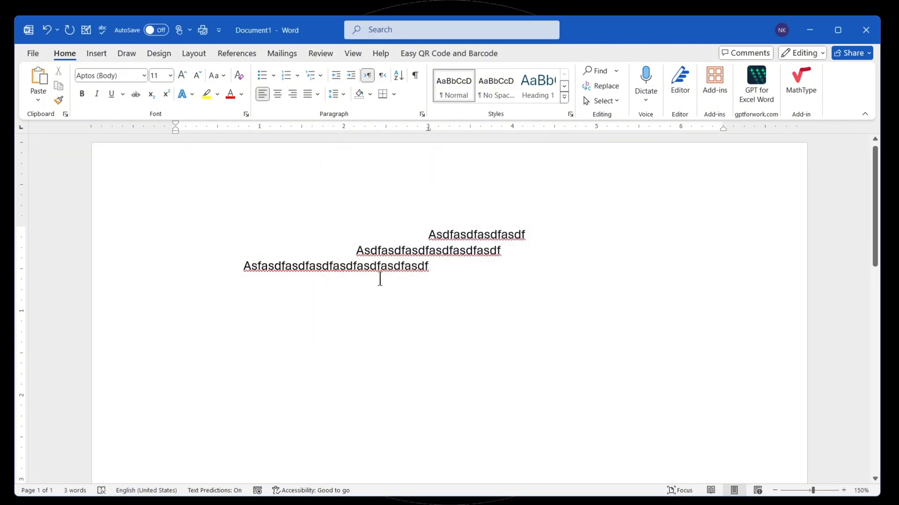
text(42342342)
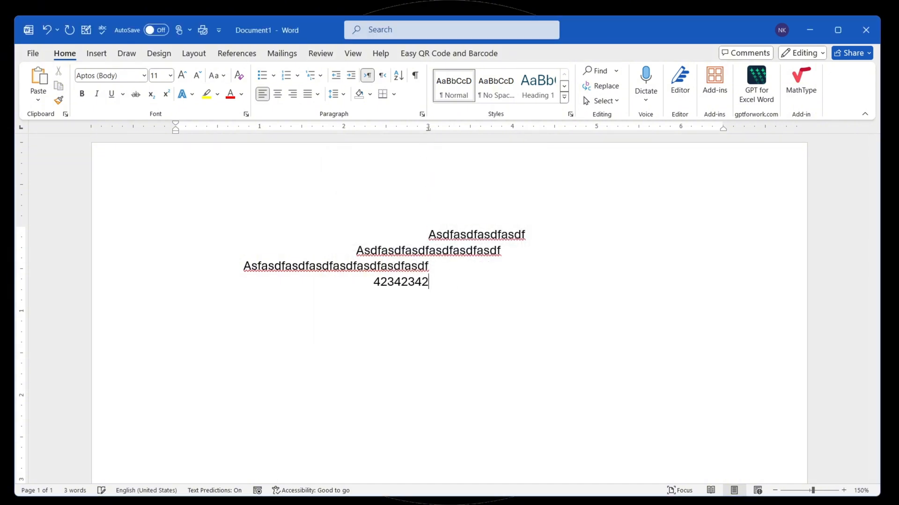
text(34.234234234234)
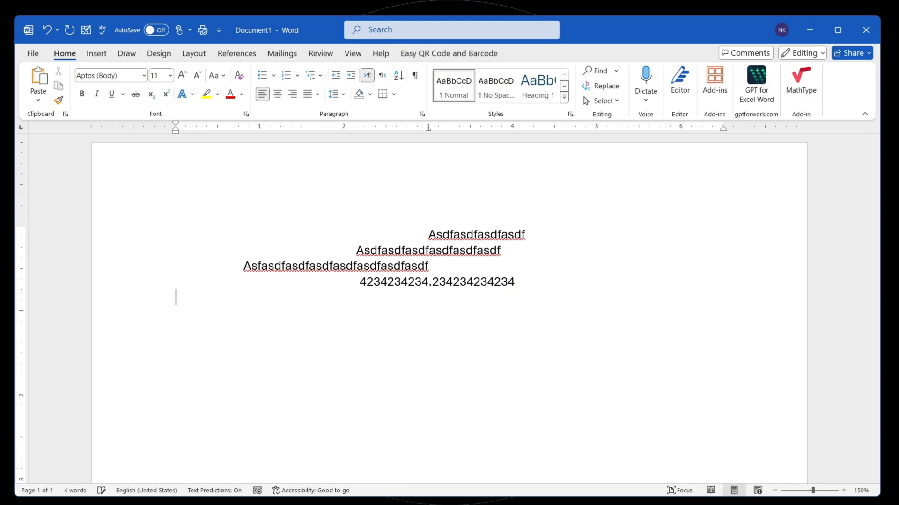
text(1231.234234)
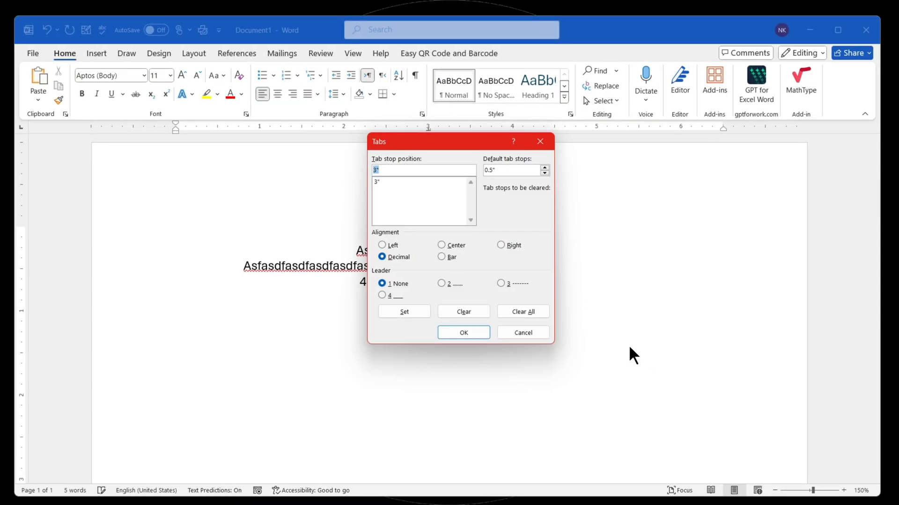
- Enter 1231.234234 at the decimal tab stop, and on the following line change the 3-inch tab stop to Bar
click(442, 257)
click(404, 312)
click(456, 333)
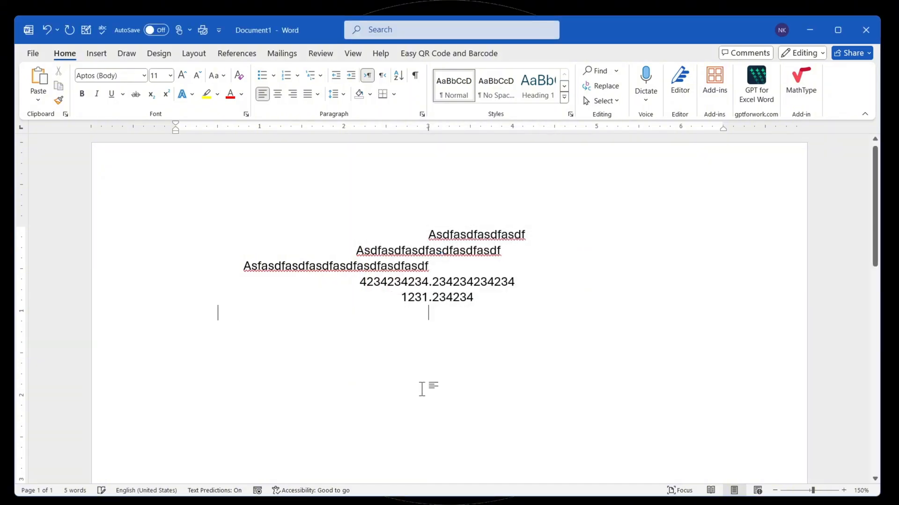
- Fill two lines with asdf-style filler text on both sides of the vertical bar, tabbing across between the two parts
text(asdfasdf;alsjdfl;)
key(Tab)
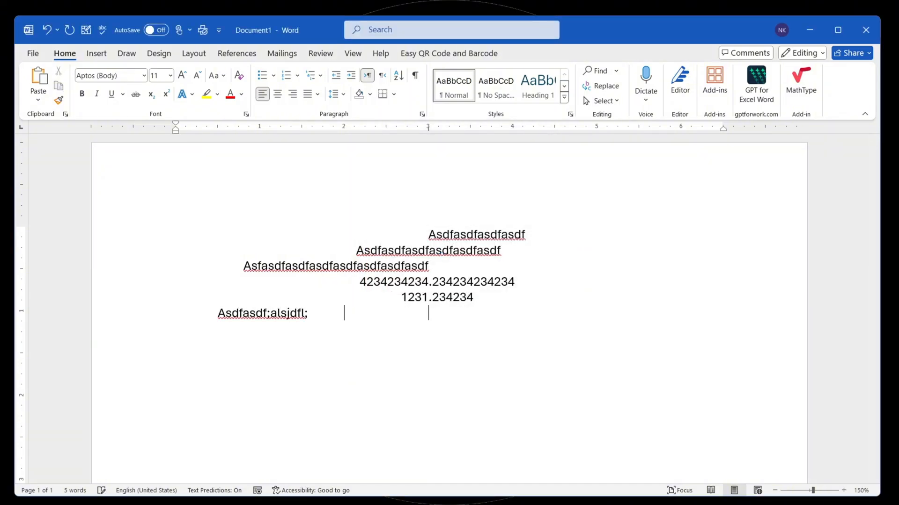
text(a;sdlkfja;sdfjla;sdf)
key(Return)
text(aljsd;ajsld;fjasdf)
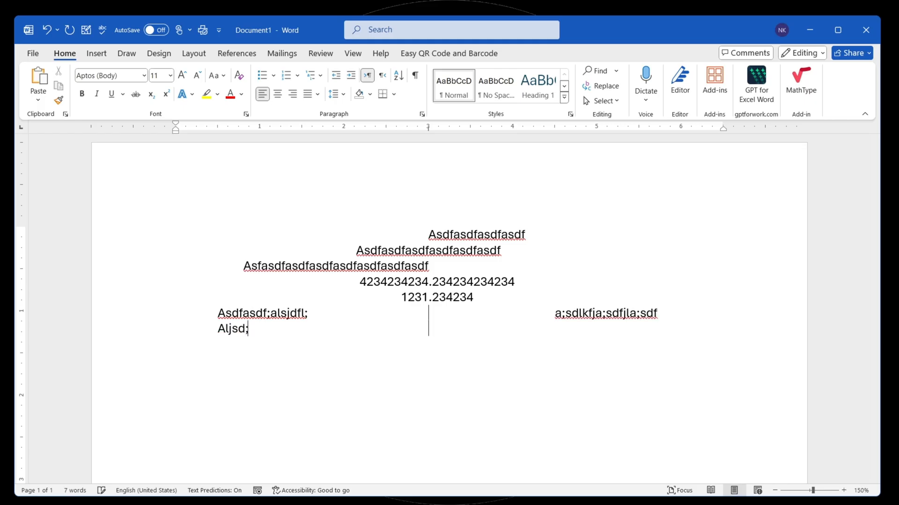
key(Tab)
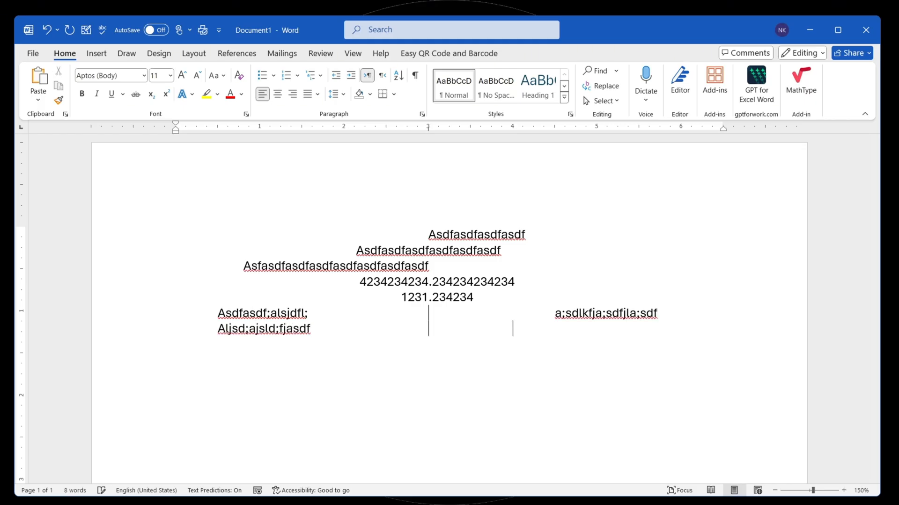
text(a;sdjkfa;lsdkfljf;asdfj)
- Add a third line with asdf;asdfjkl; before the bar and s;dadjfklaskdfj;as after it, followed by blank lines
key(Return)
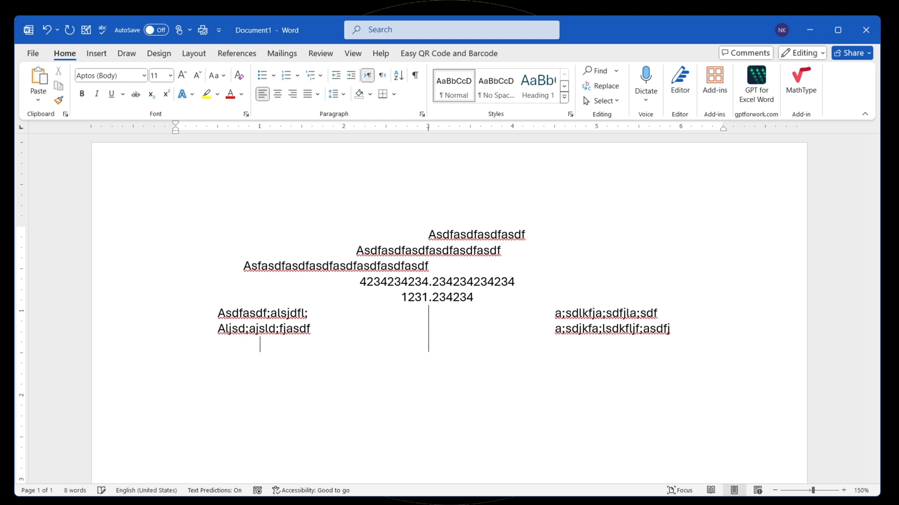
text(asdf;asdfjkl;)
key(Tab)
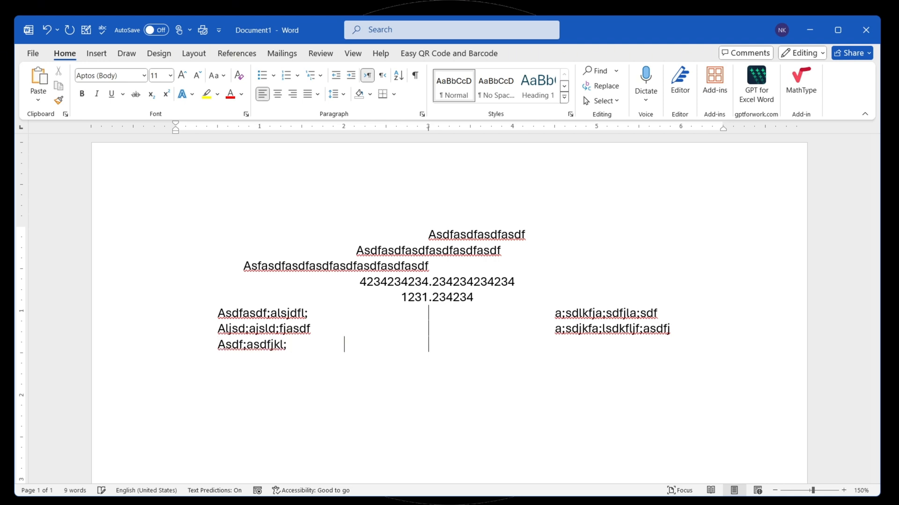
text(s;dadjfklaskdfj;as)
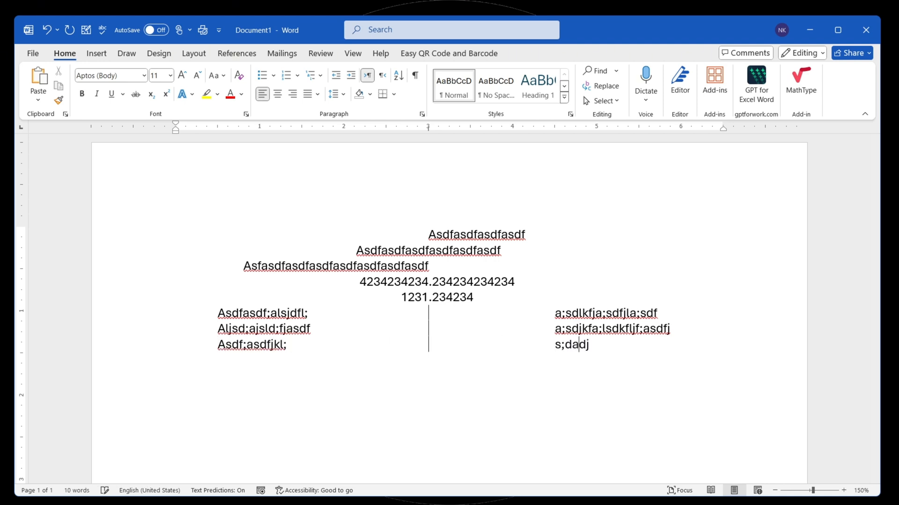
key(Return)
key(Return)
key(Return)
key(Return)
key(Return)
key(Return)
key(Return)
key(Return)
key(Return)
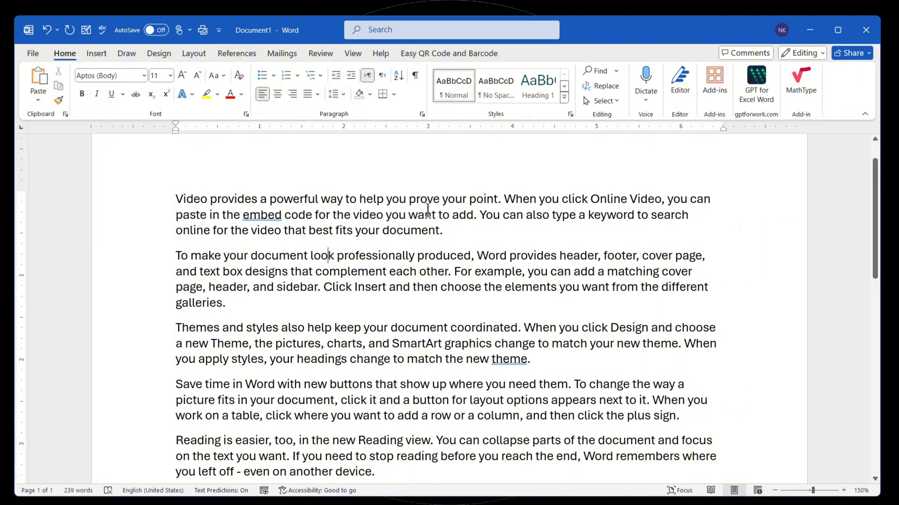
- Shade the first paragraph orange and the second paragraph red using the standard shading colors
click(330, 215)
click(370, 93)
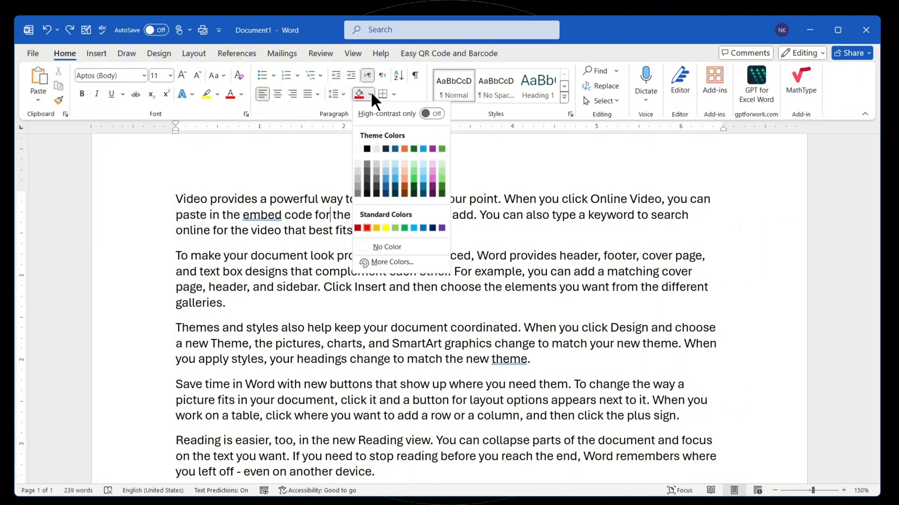
click(376, 228)
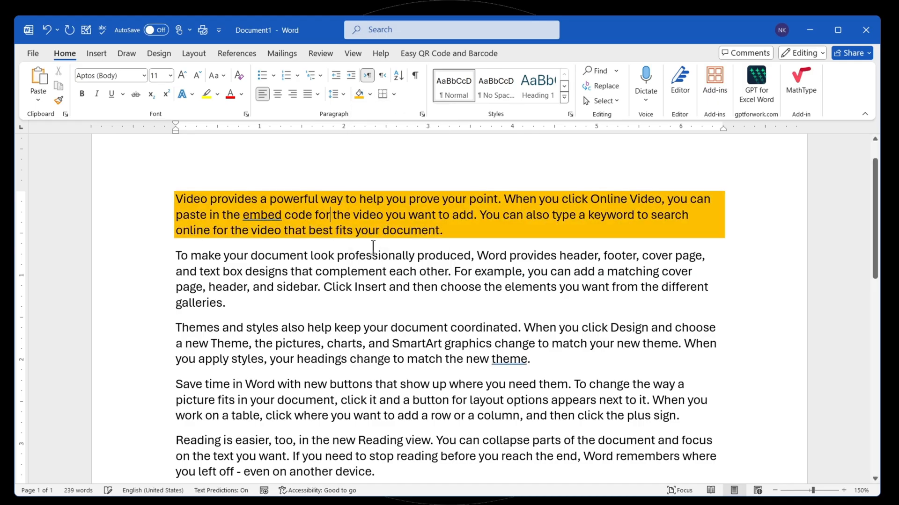
click(341, 276)
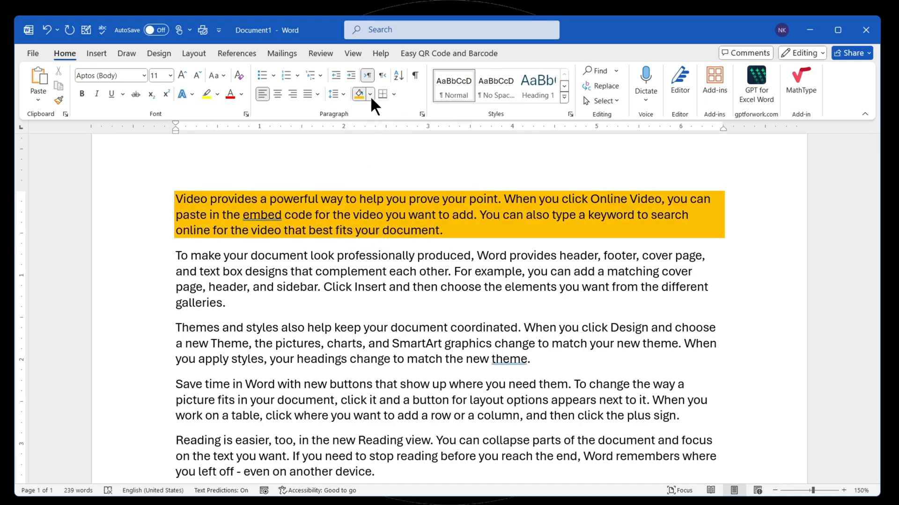
click(369, 95)
click(366, 228)
- Shade the "Themes and styles" paragraph near-black and the "Save time in Word" paragraph 50% gray
scroll(318, 280, down, 1)
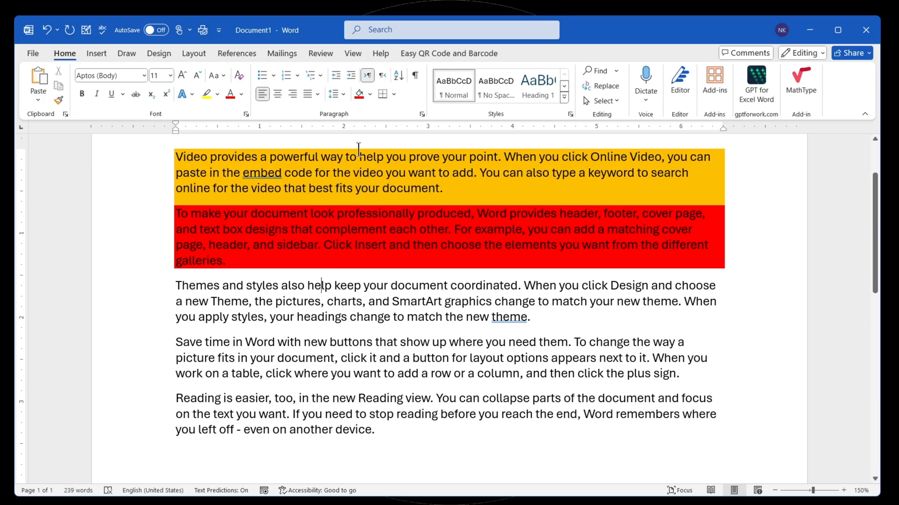
click(370, 96)
click(364, 195)
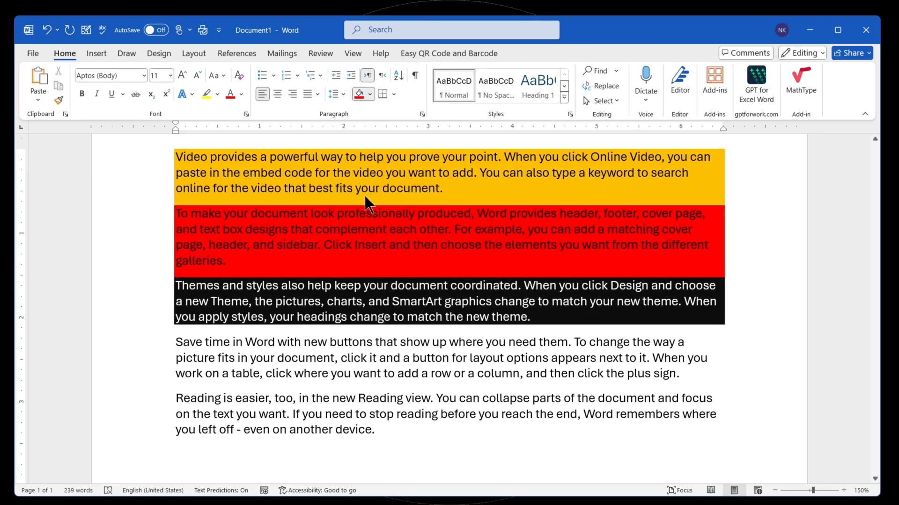
scroll(364, 195, down, 2)
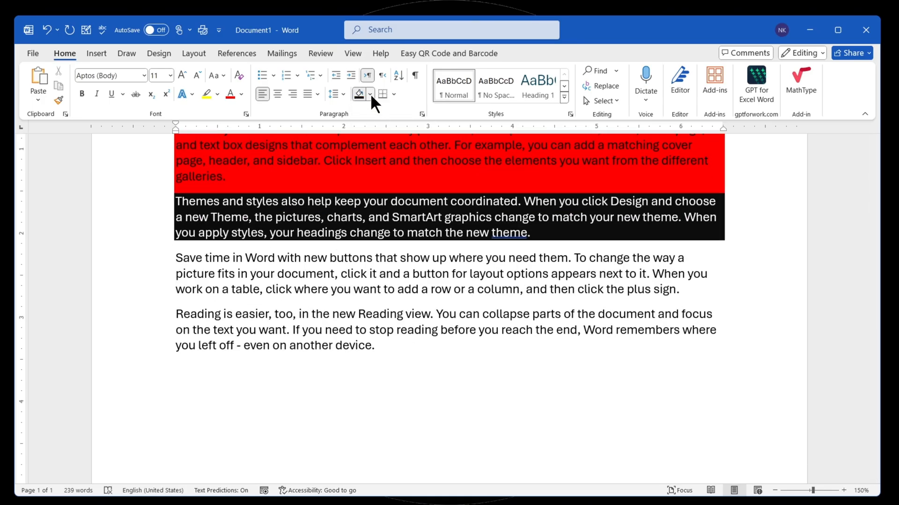
click(370, 93)
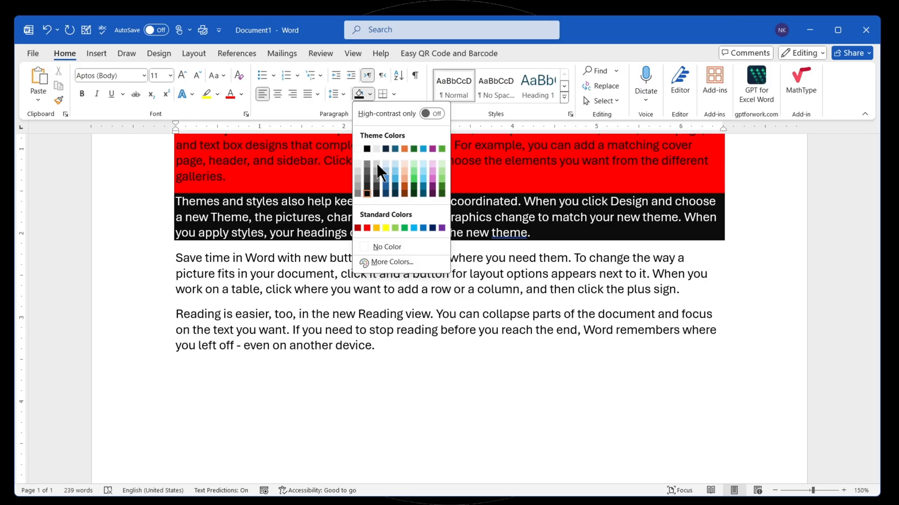
click(357, 191)
- Shade the last paragraph, starting "Reading is easier", with the darkest blue theme color
click(316, 330)
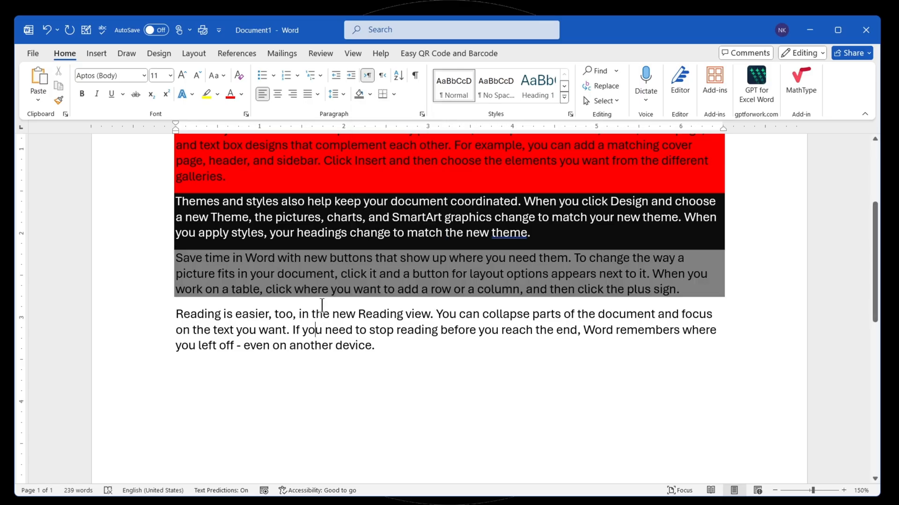
click(370, 94)
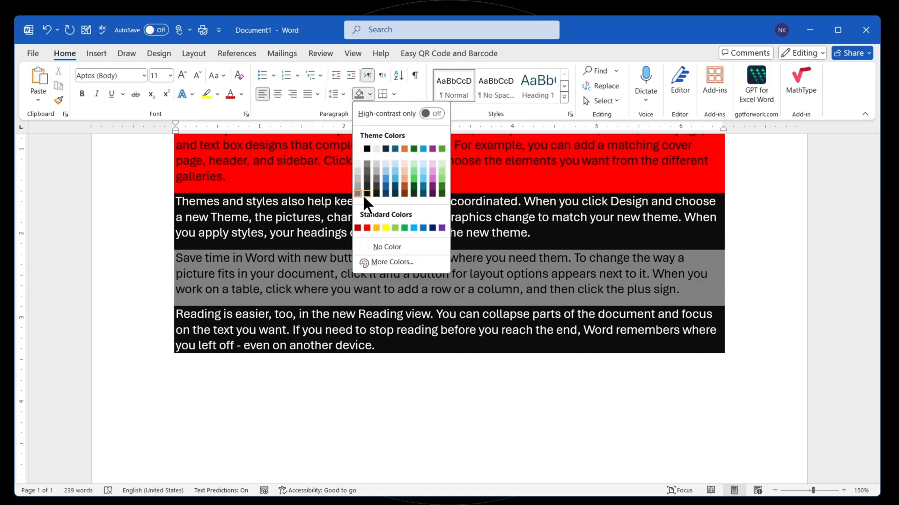
click(393, 192)
- Examine the additional shading colors, viewing both the Custom and the Standard color choices
scroll(434, 289, up, 1)
scroll(435, 288, up, 1)
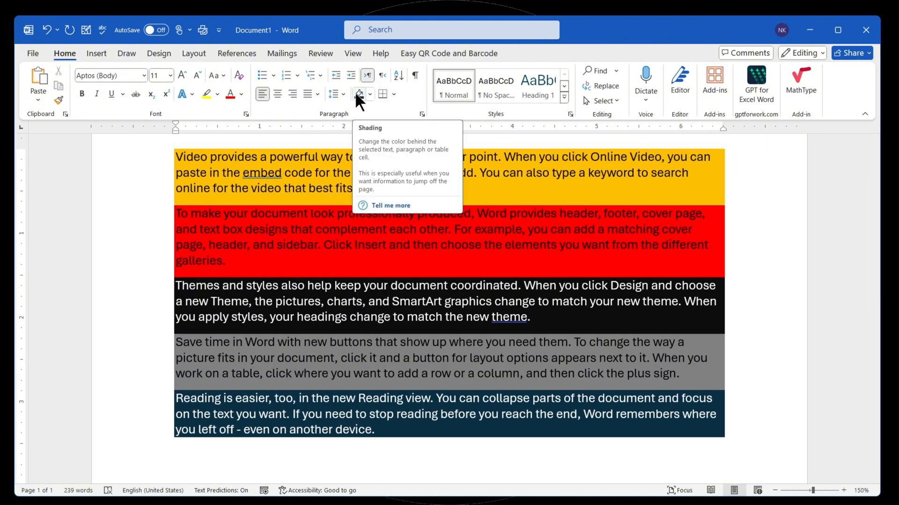
click(370, 95)
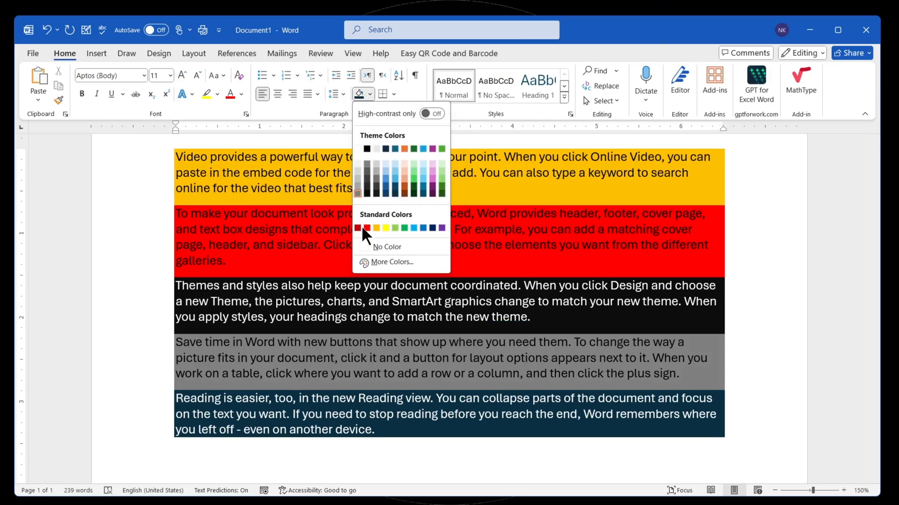
click(374, 263)
click(428, 192)
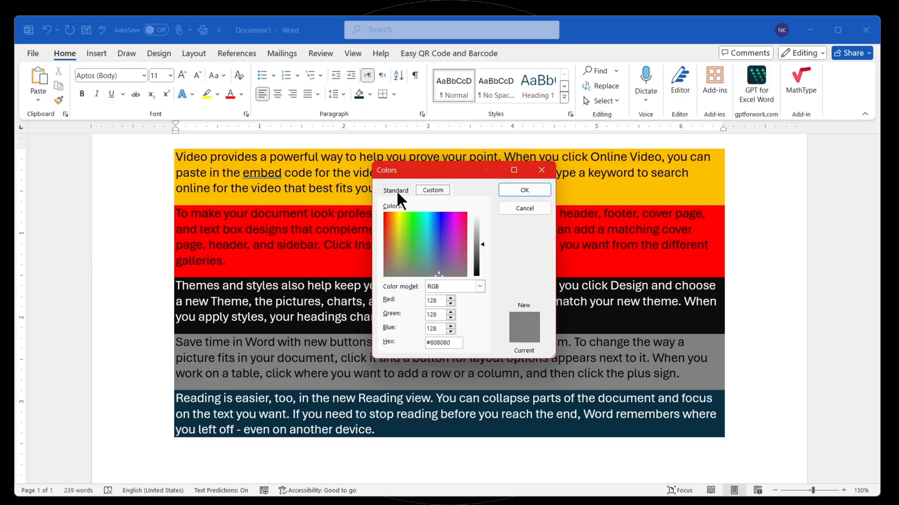
click(397, 190)
click(525, 190)
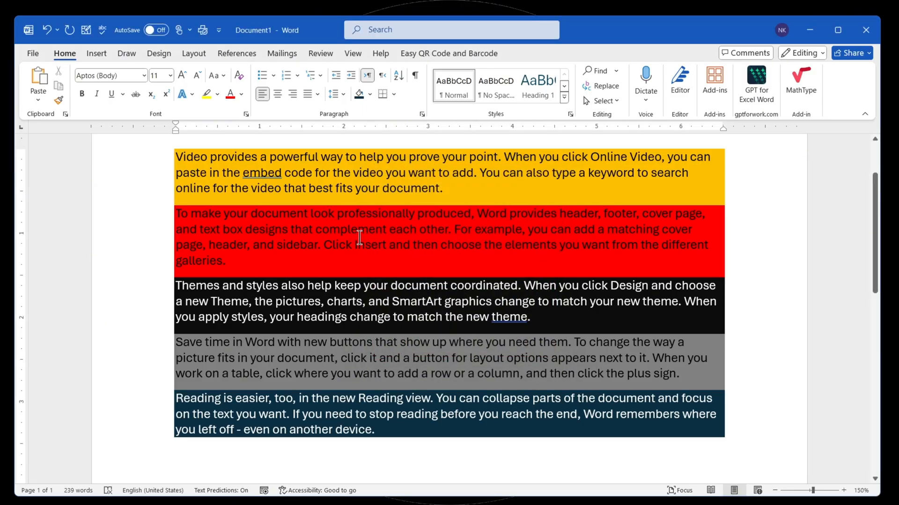
- Remove the shading from the entire document by setting it to No Color
key(ctrl+a)
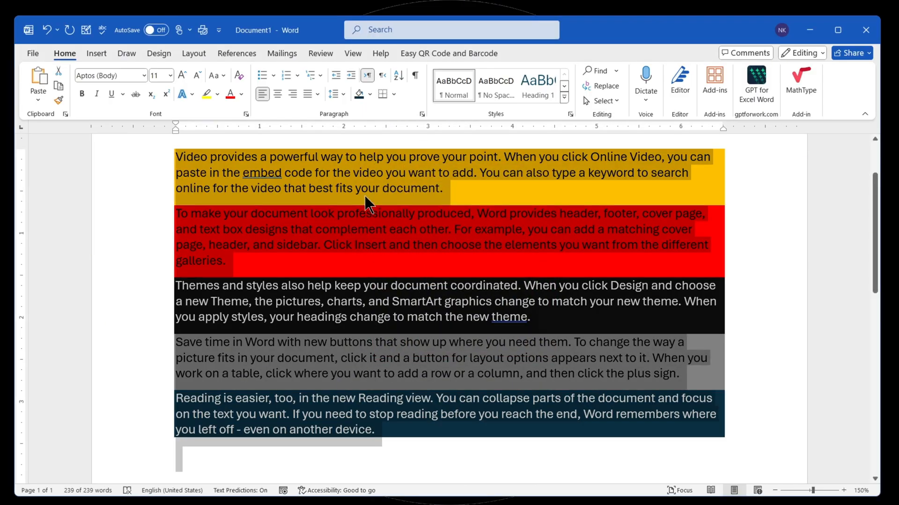
click(370, 94)
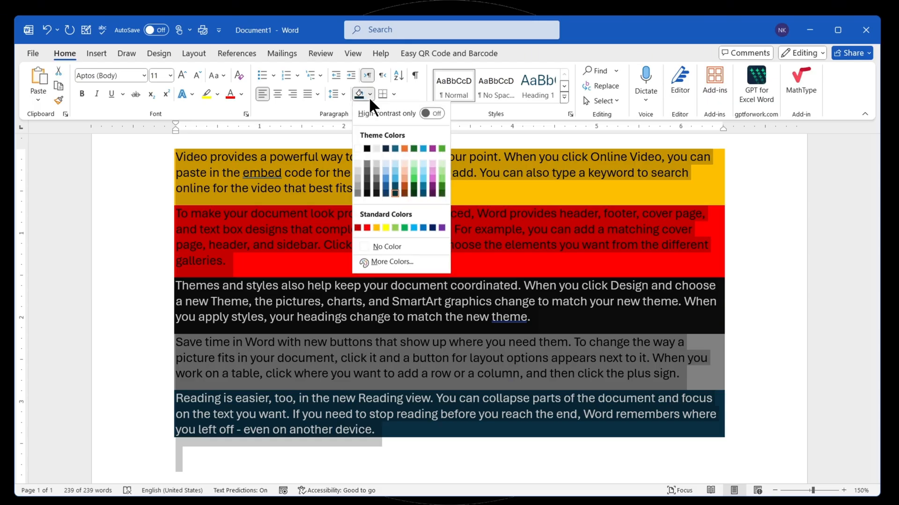
click(375, 246)
click(290, 272)
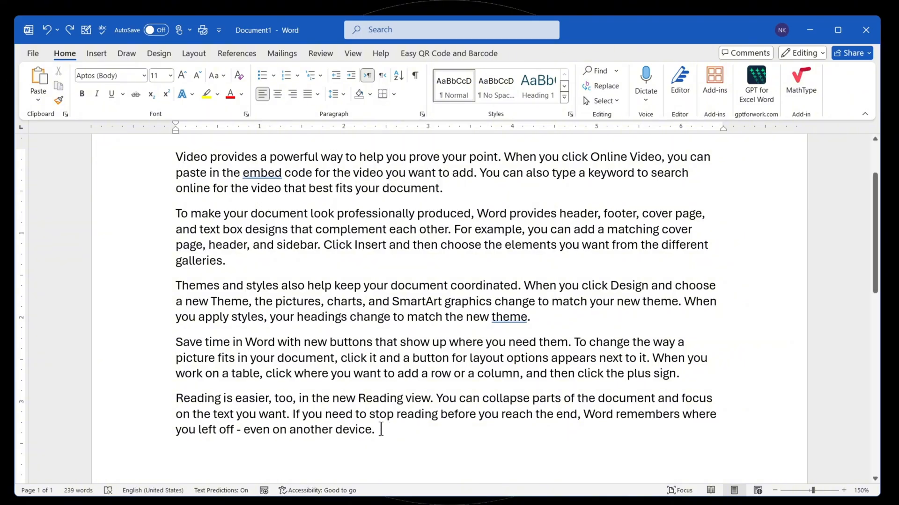
- Apply a bottom border beneath the block of all five paragraphs
drag(381, 426, 176, 157)
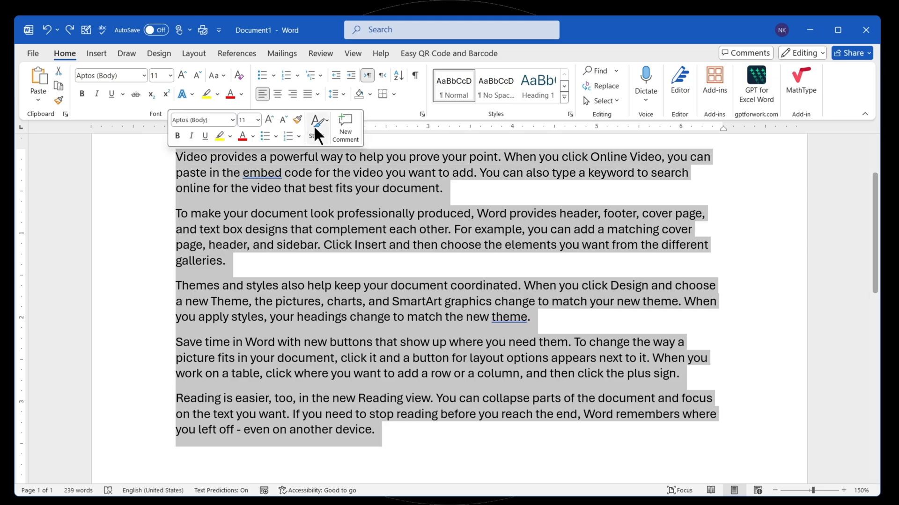
click(389, 95)
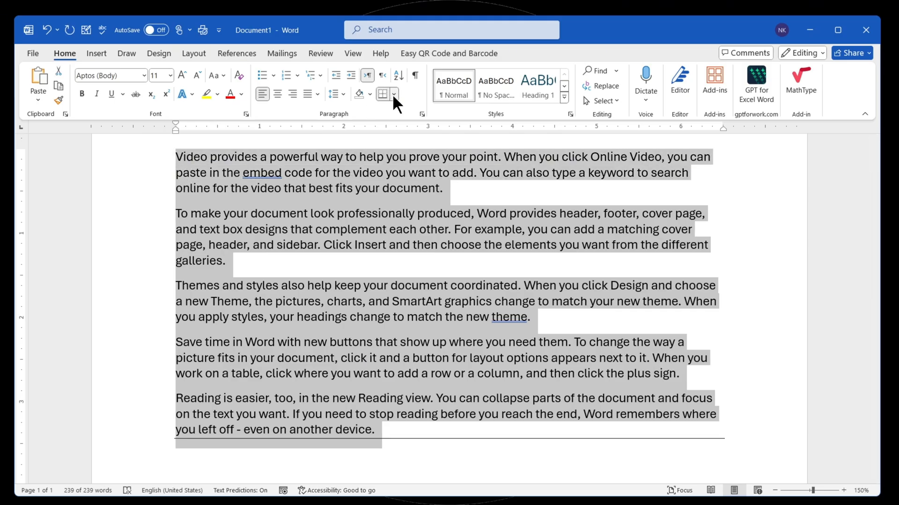
click(392, 94)
key(ctrl+z)
click(392, 94)
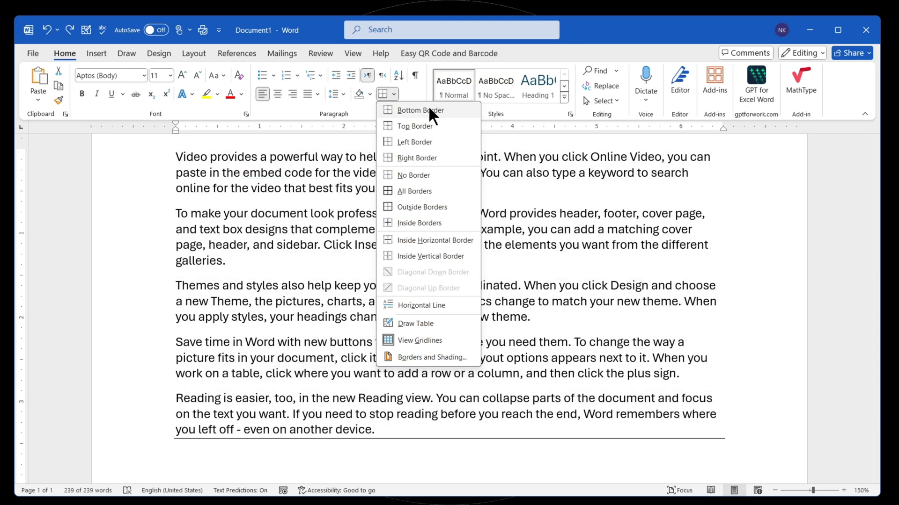
click(412, 110)
click(307, 188)
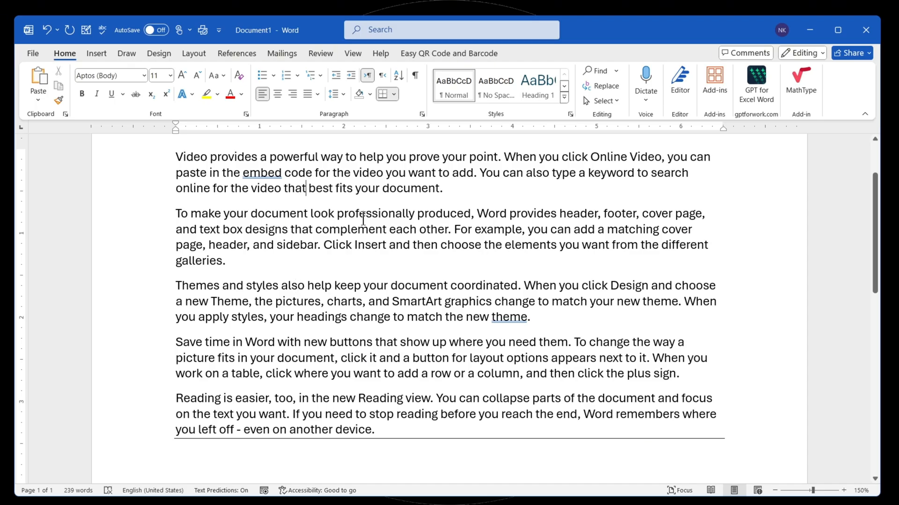
- Select the entire document and add inside borders between its paragraphs
key(ctrl+a)
click(393, 94)
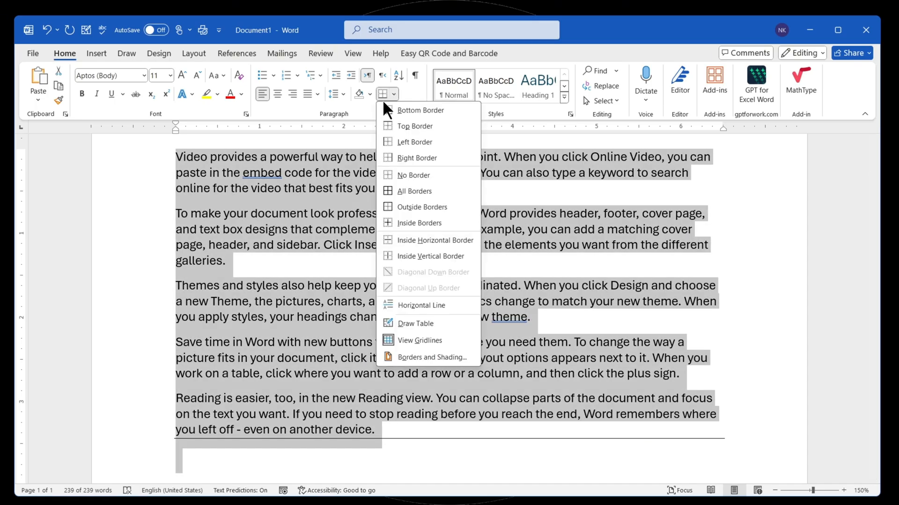
click(416, 224)
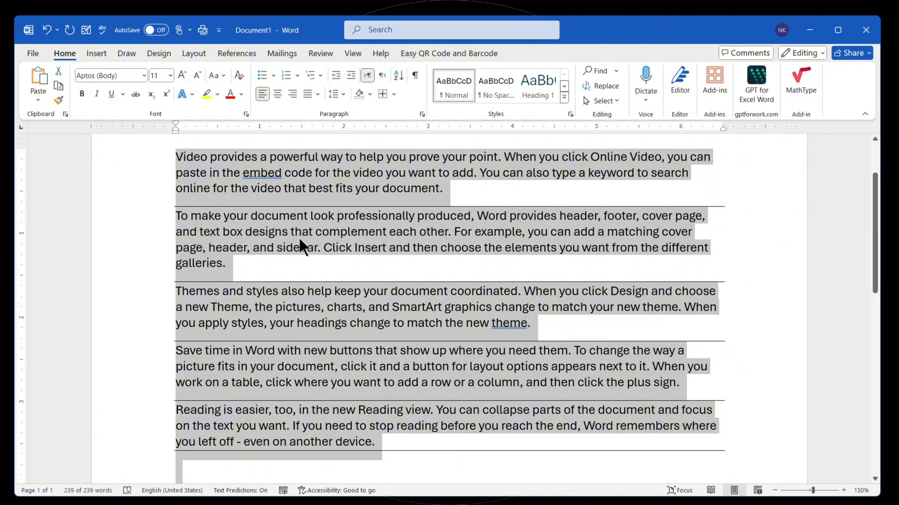
- Add a top border and a left border to the selected document text
click(394, 95)
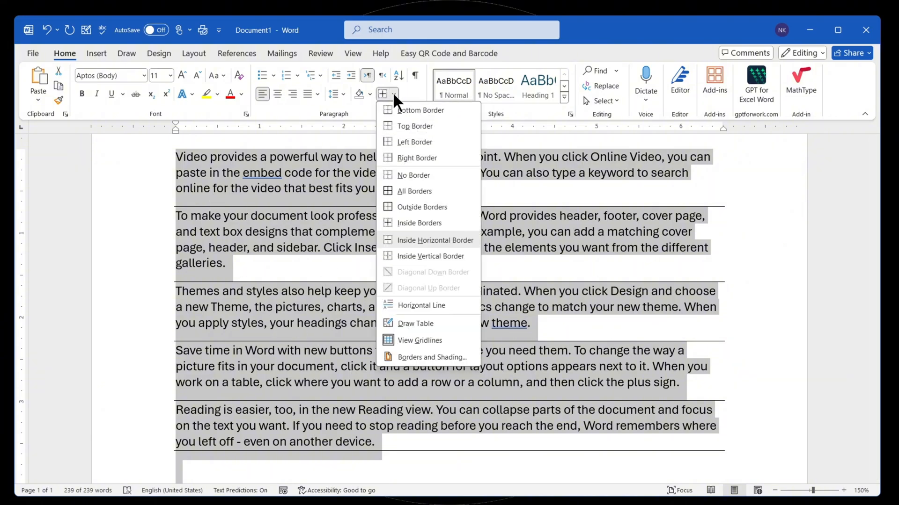
click(403, 127)
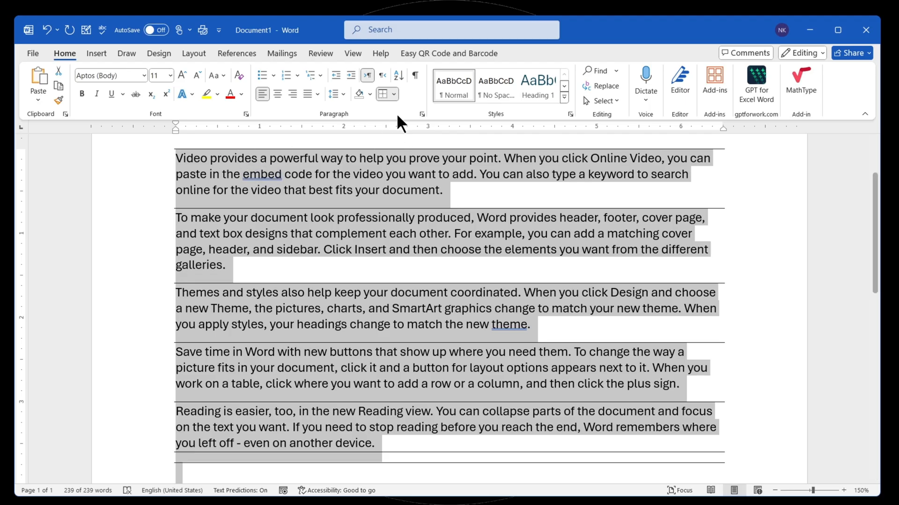
click(394, 94)
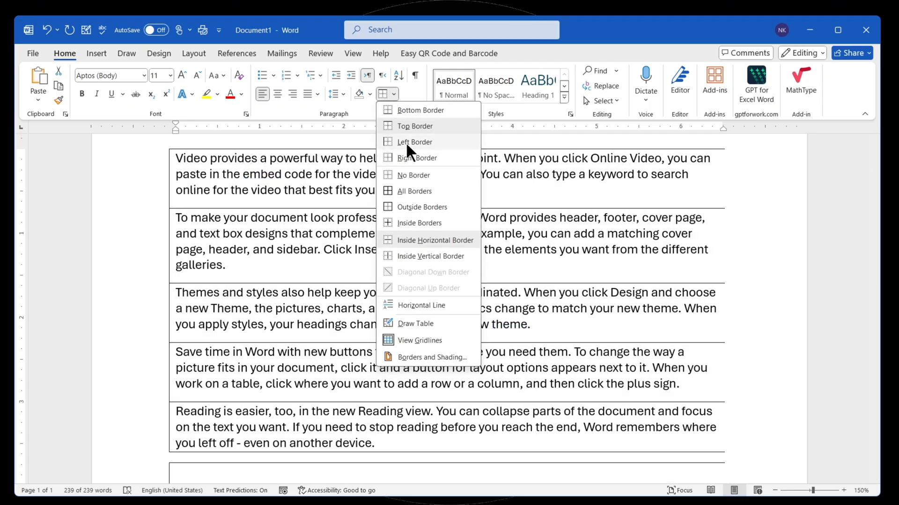
click(406, 142)
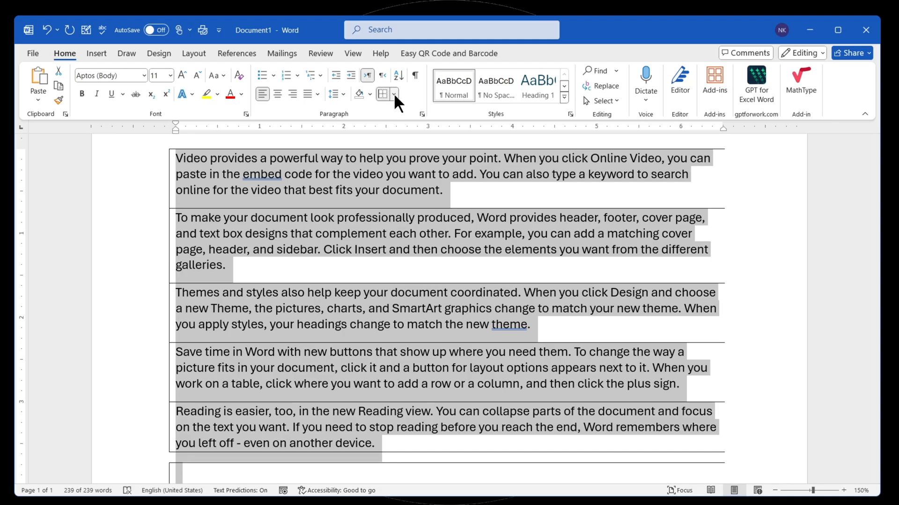
- Add a right border to the selected document text
click(394, 92)
click(406, 156)
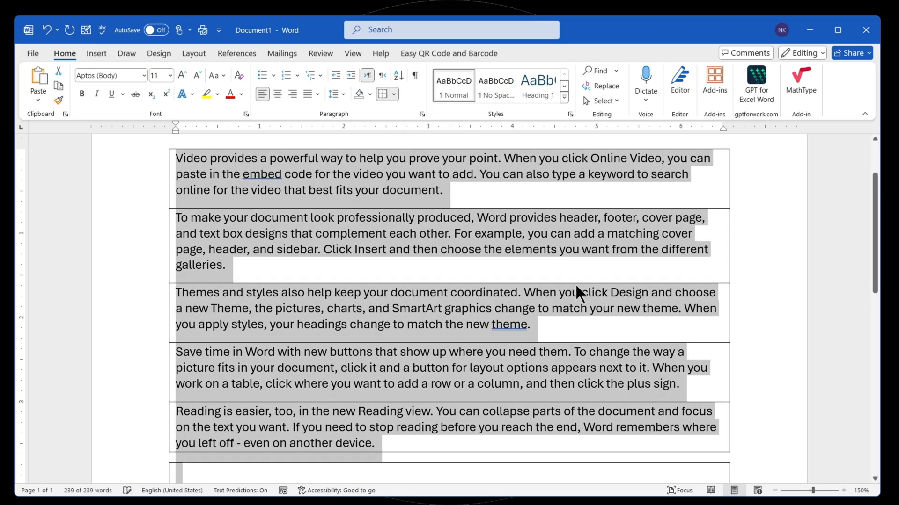
scroll(415, 346, down, 3)
scroll(369, 323, up, 3)
- Remove every border from the selected text and apply All Borders to it
click(394, 94)
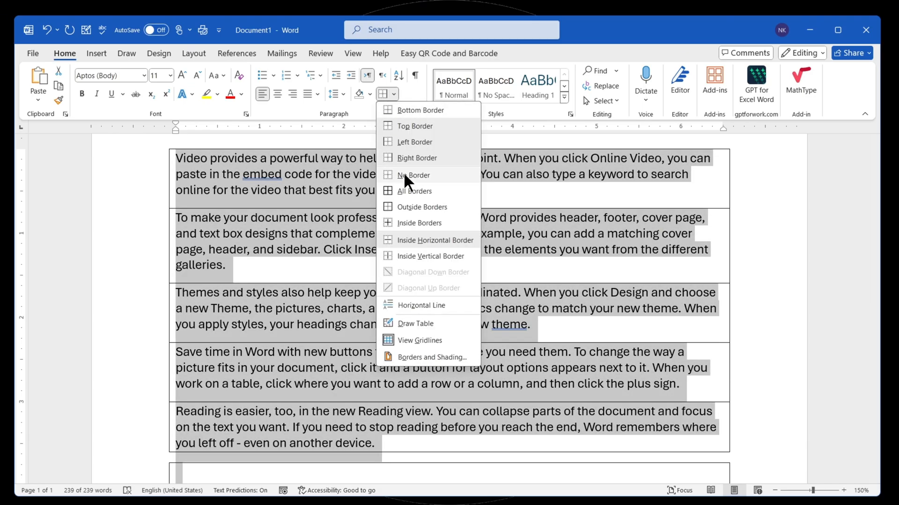
click(403, 174)
click(394, 93)
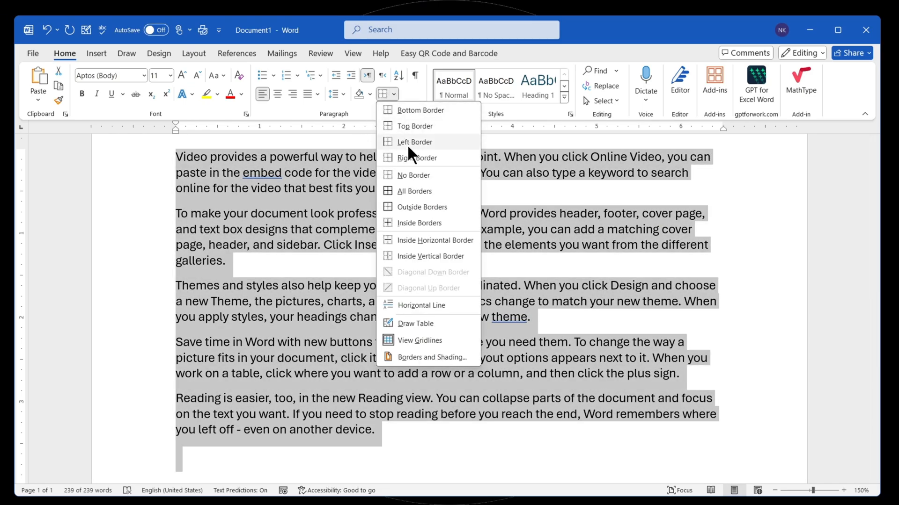
click(417, 191)
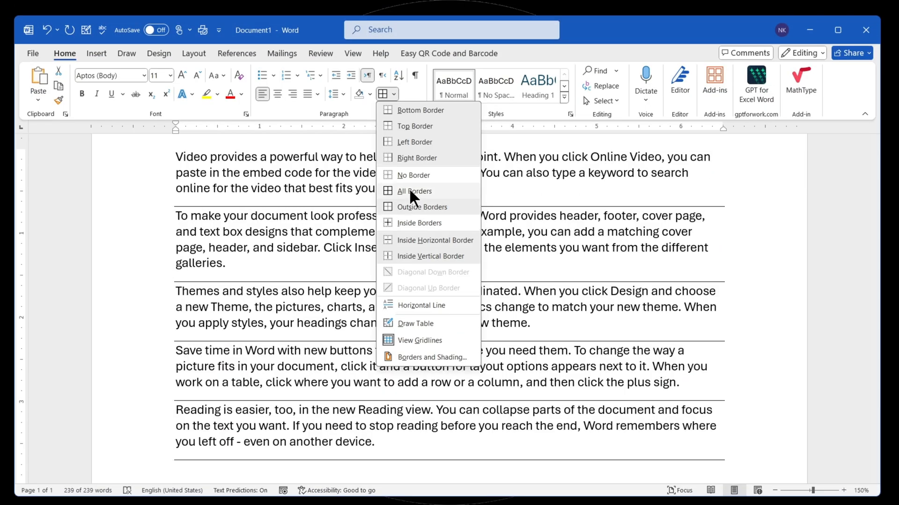
- Clear the borders again, select the entire document and apply outside borders around it
click(411, 175)
key(ctrl+a)
click(394, 94)
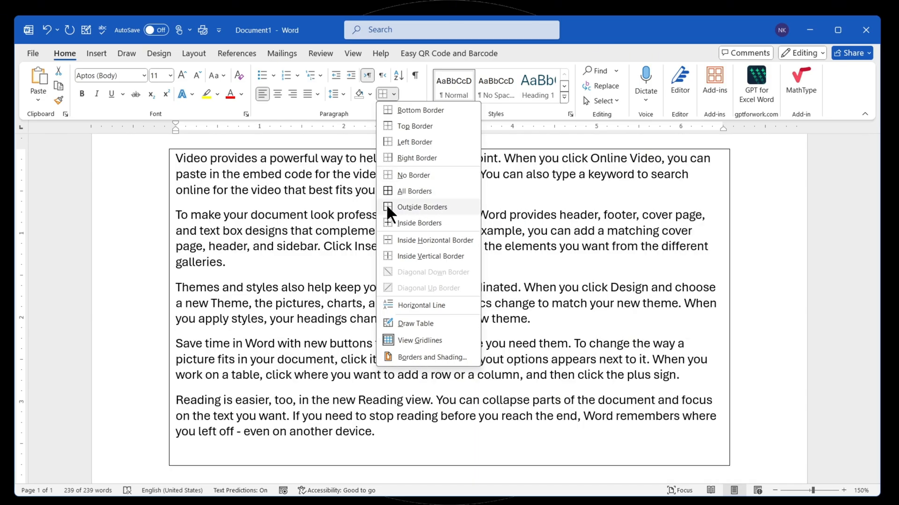
click(384, 207)
- Add inside horizontal and inside vertical borders to the selected document text
click(393, 94)
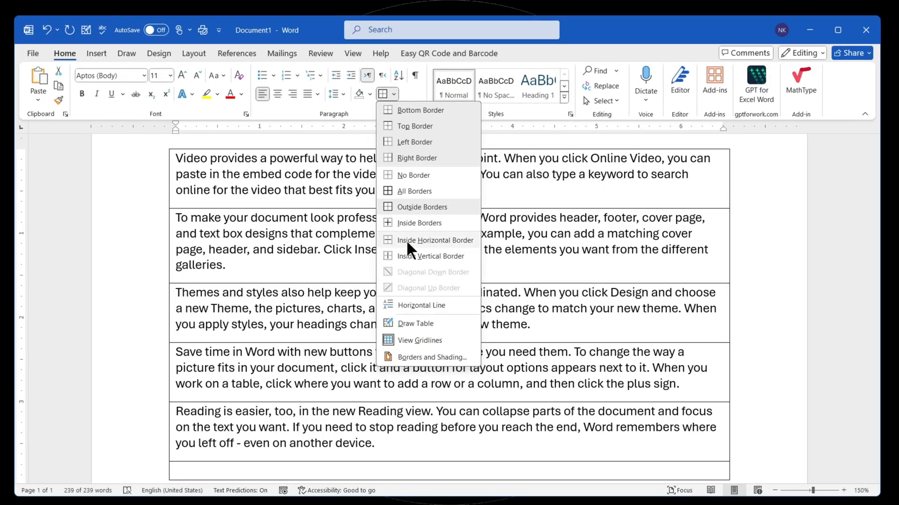
click(431, 241)
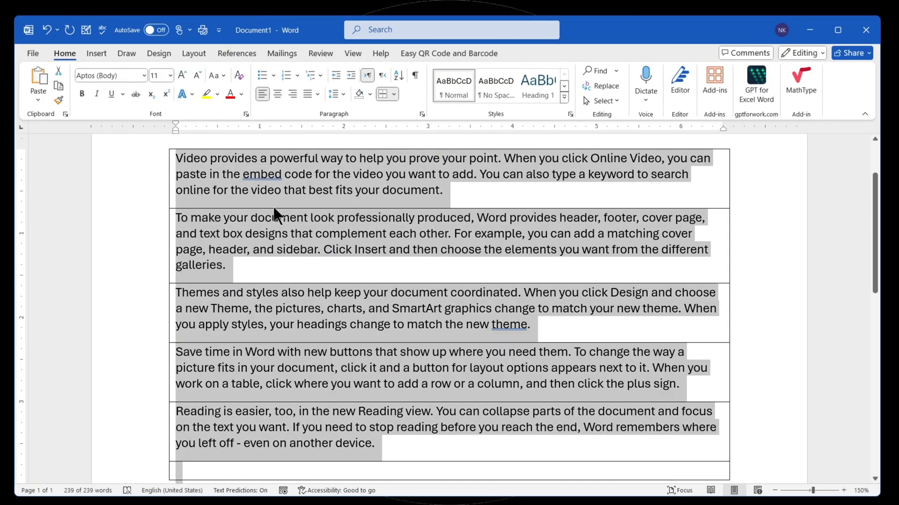
click(395, 91)
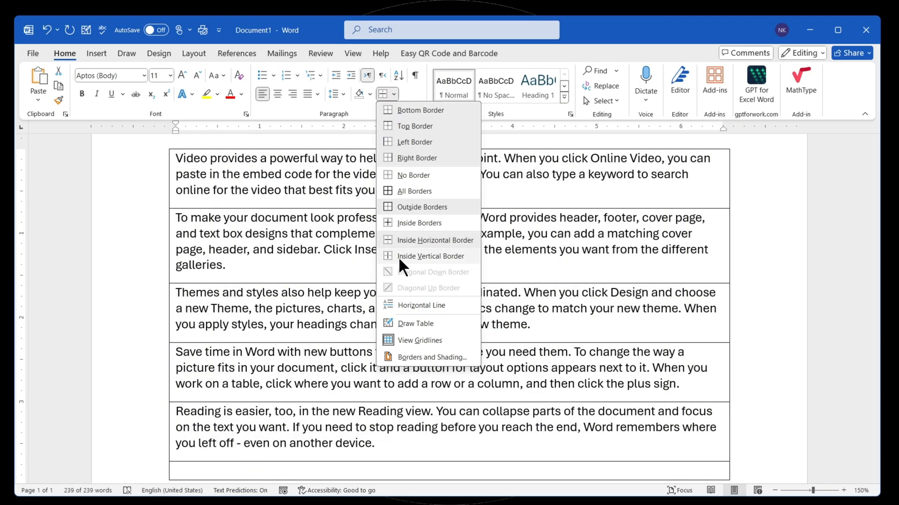
click(398, 257)
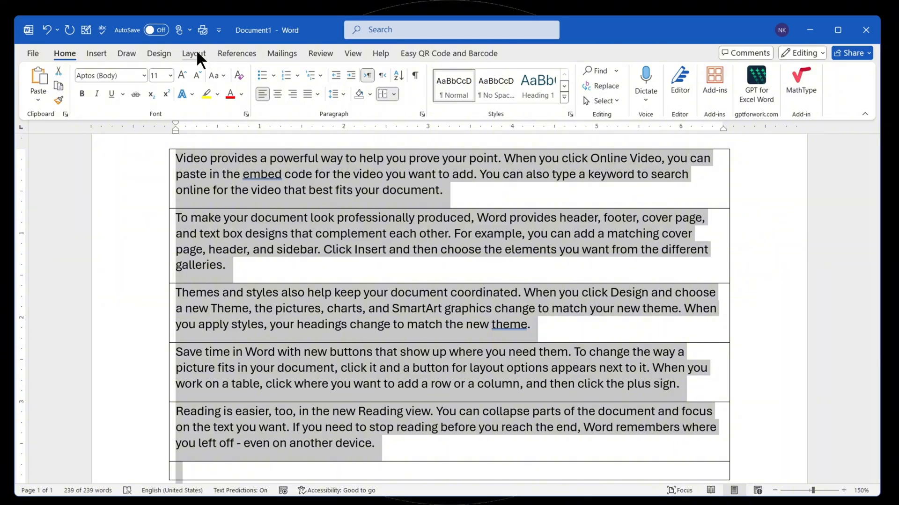
click(394, 94)
click(104, 58)
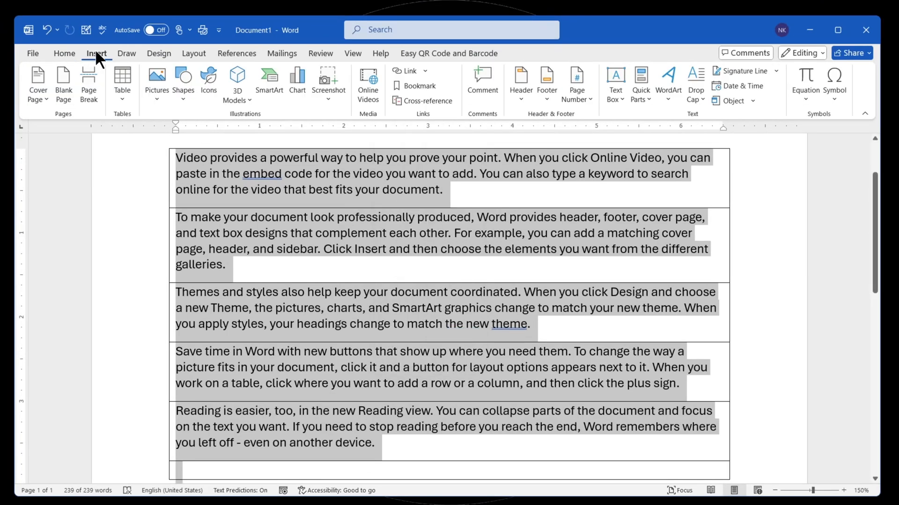
click(64, 53)
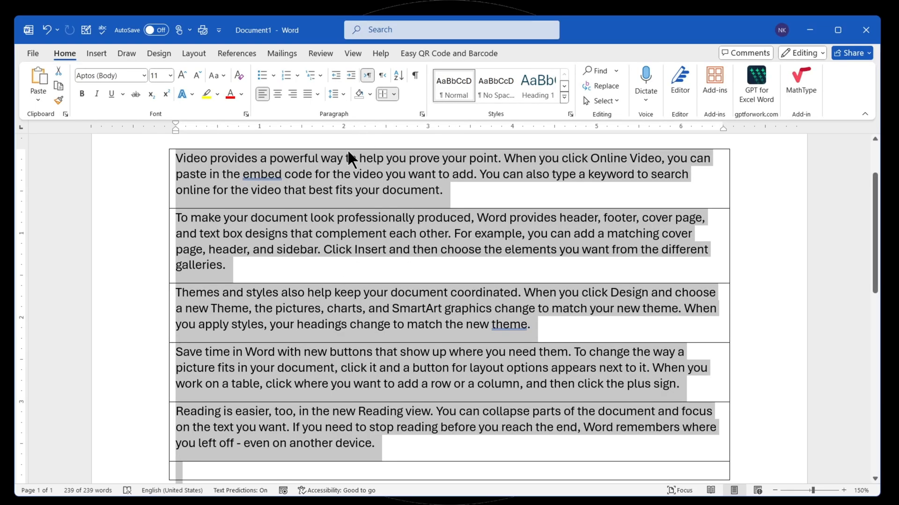
- Draw a small freehand table with dividing lines over the second and third paragraphs using Draw Table
click(394, 94)
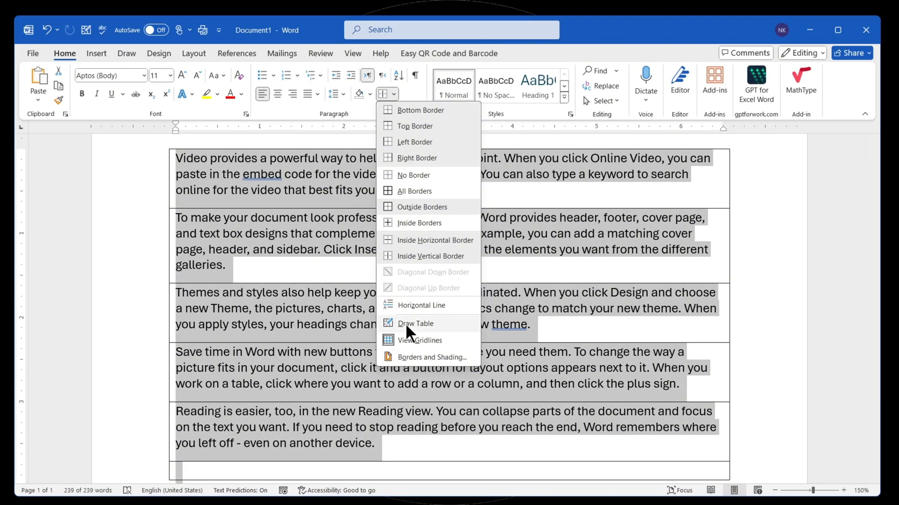
click(415, 324)
drag(328, 244, 492, 372)
drag(385, 211, 385, 336)
drag(386, 262, 495, 263)
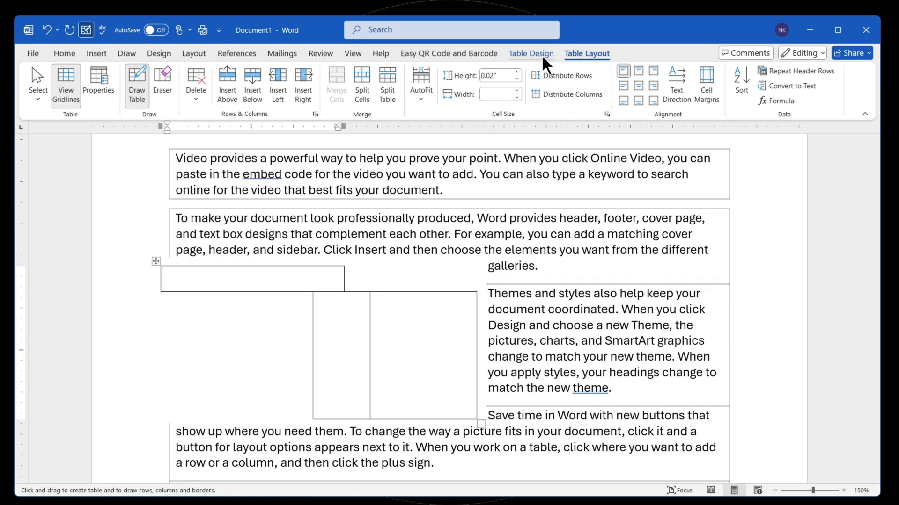
- Undo the table drawn over the paragraphs
key(ctrl+z)
key(ctrl+z)
key(ctrl+z)
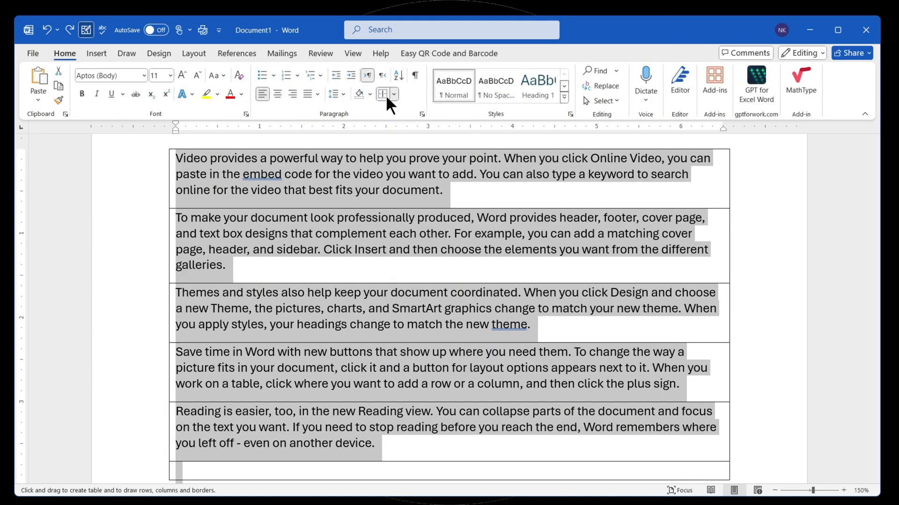
- Try to apply a multi-line border style to the selected paragraphs through the Borders and Shading settings
click(394, 94)
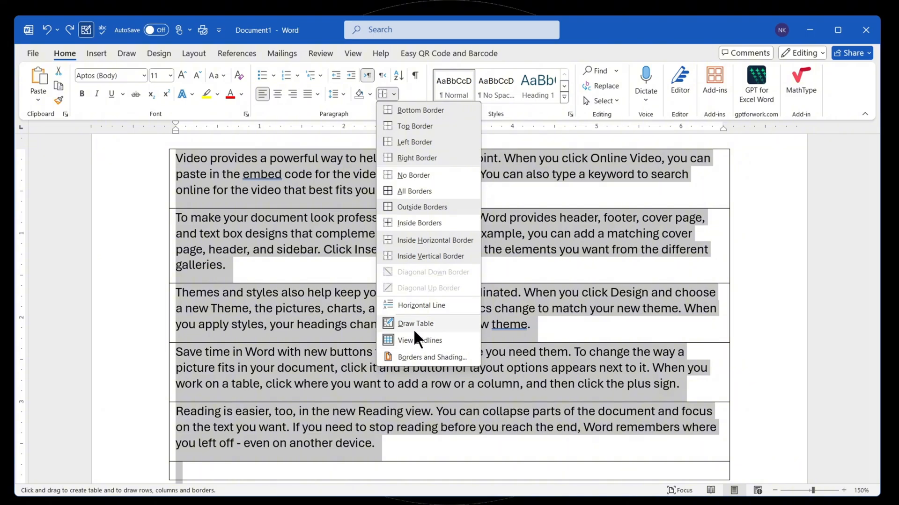
click(416, 356)
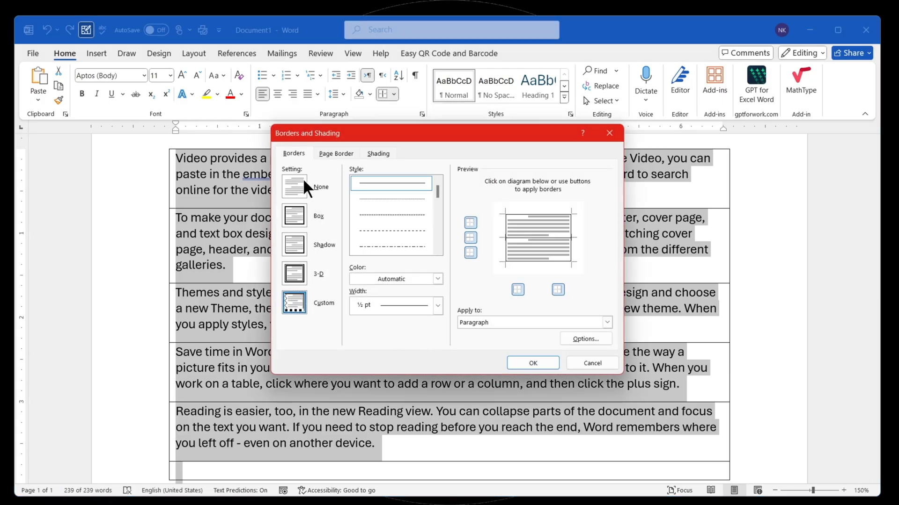
mouse_move(355, 133)
mouse_down()
mouse_move(613, 219)
mouse_move(433, 152)
mouse_up()
drag(516, 207, 517, 234)
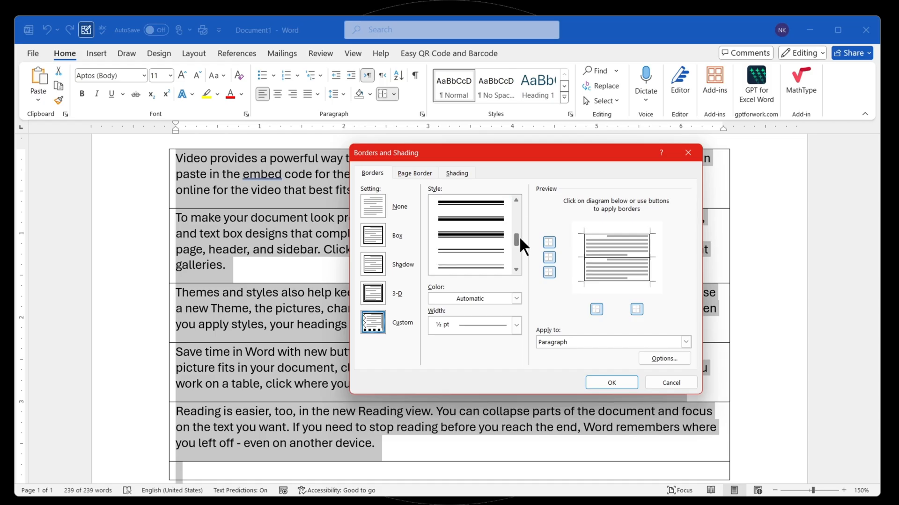
click(487, 266)
click(604, 382)
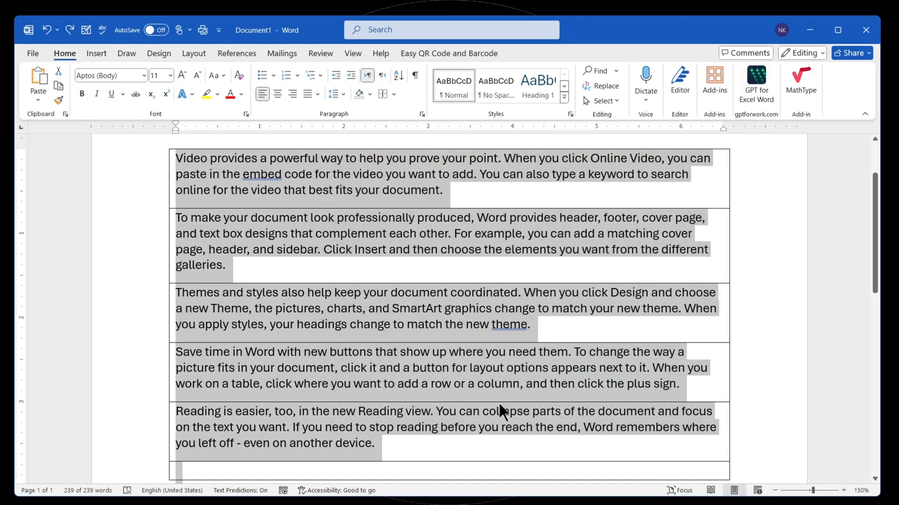
- Clear the paragraph borders and set up a 3 pt multi-line box border in golden yellow in the Borders and Shading settings
click(394, 93)
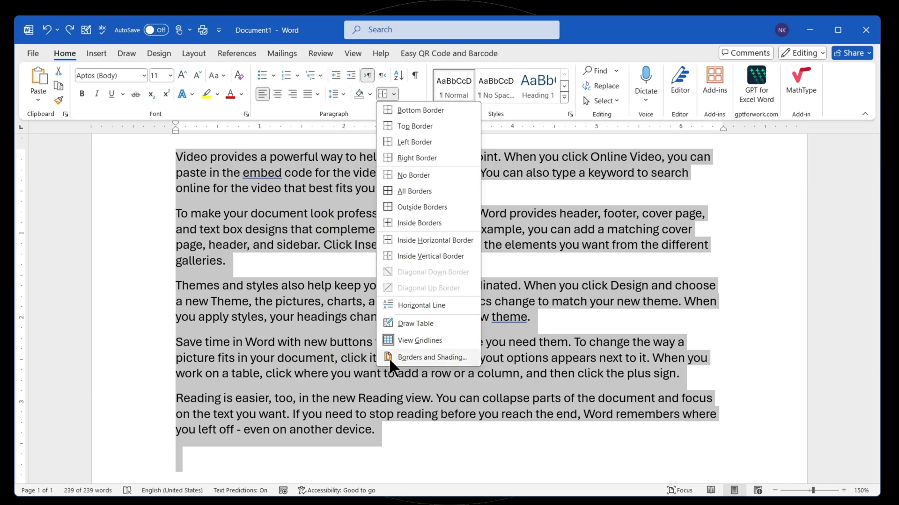
click(426, 358)
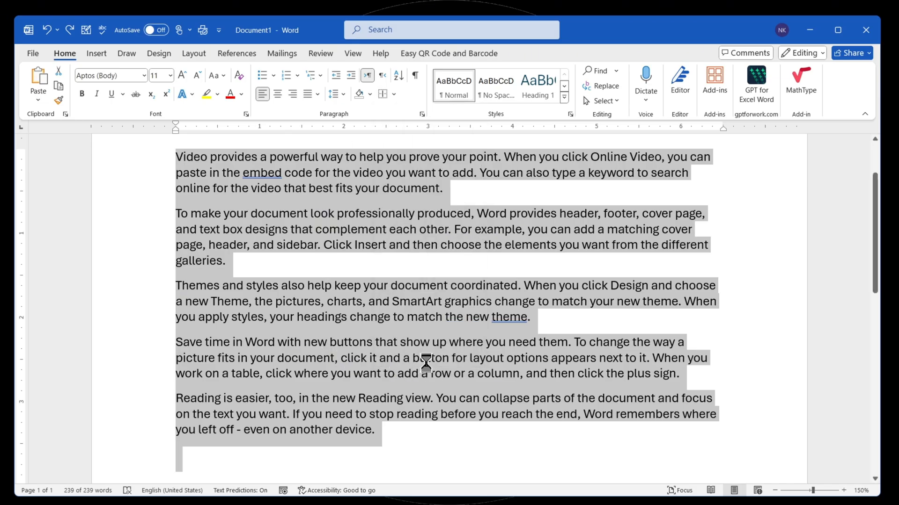
click(369, 173)
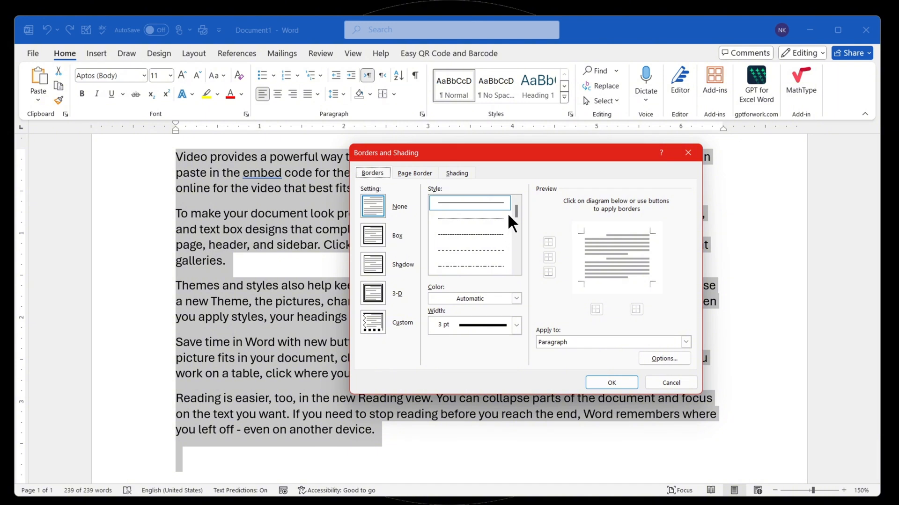
drag(515, 212, 516, 229)
click(484, 234)
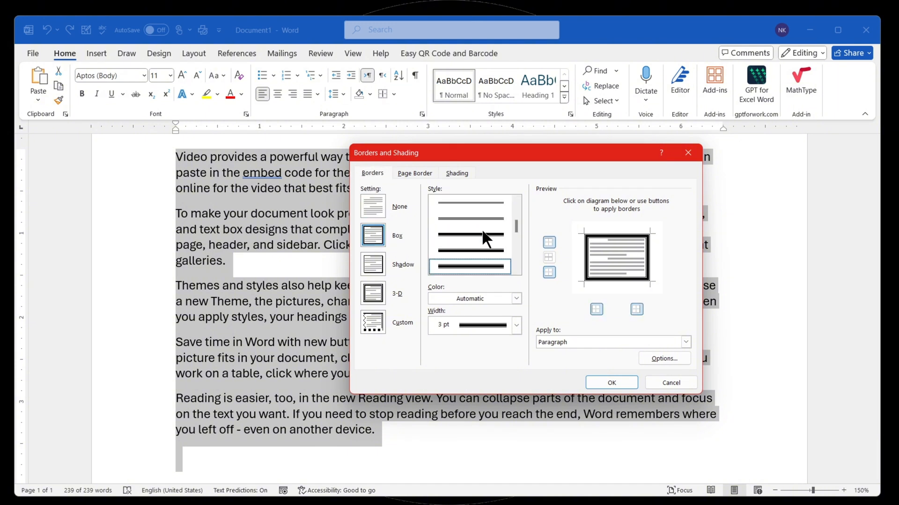
click(514, 298)
click(451, 423)
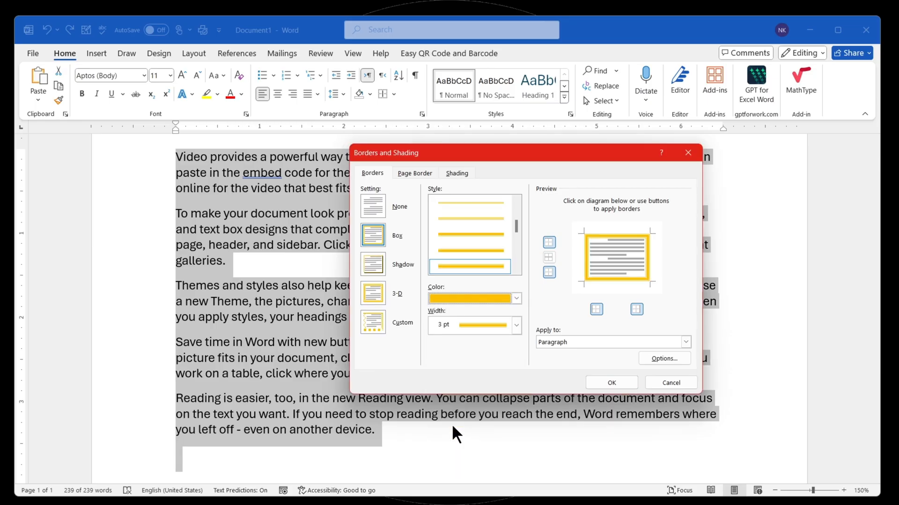
- Include the inside horizontal border, set the border width to 6 pt and apply the borders to the paragraphs
click(549, 254)
click(552, 257)
click(550, 255)
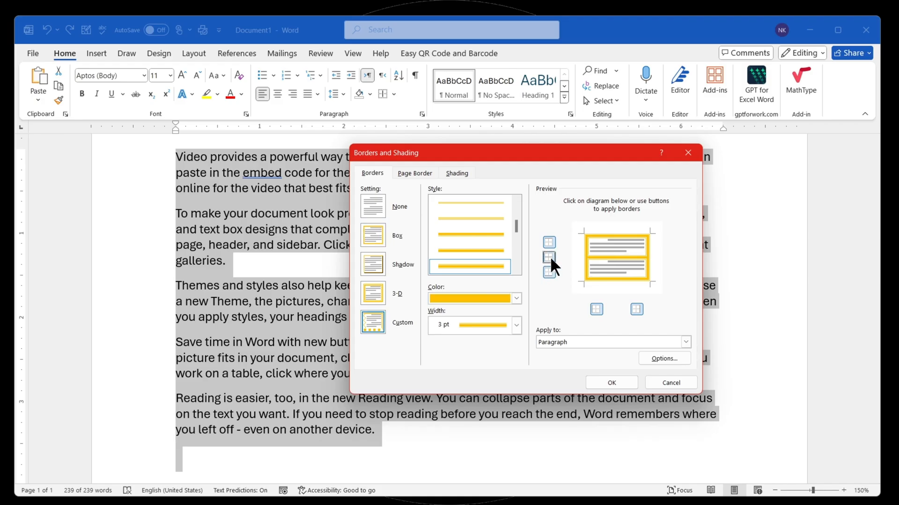
click(549, 257)
click(548, 256)
click(516, 325)
click(472, 406)
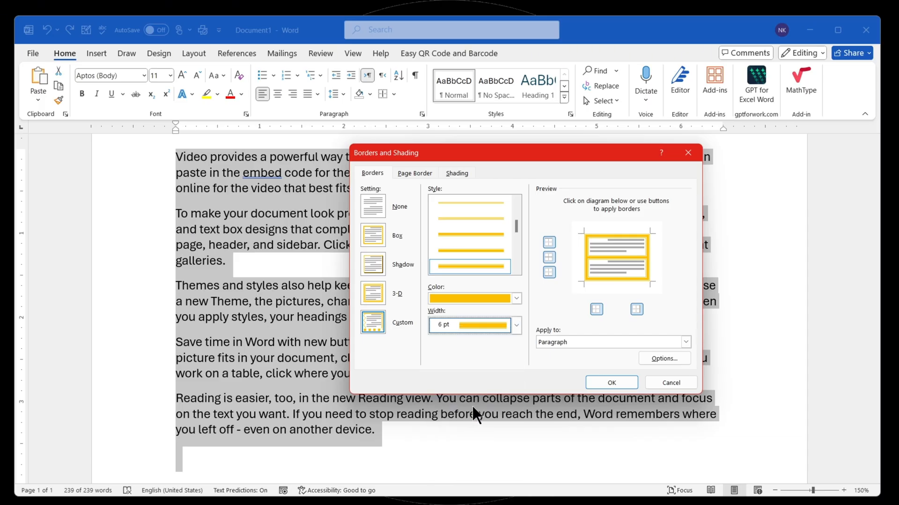
click(620, 380)
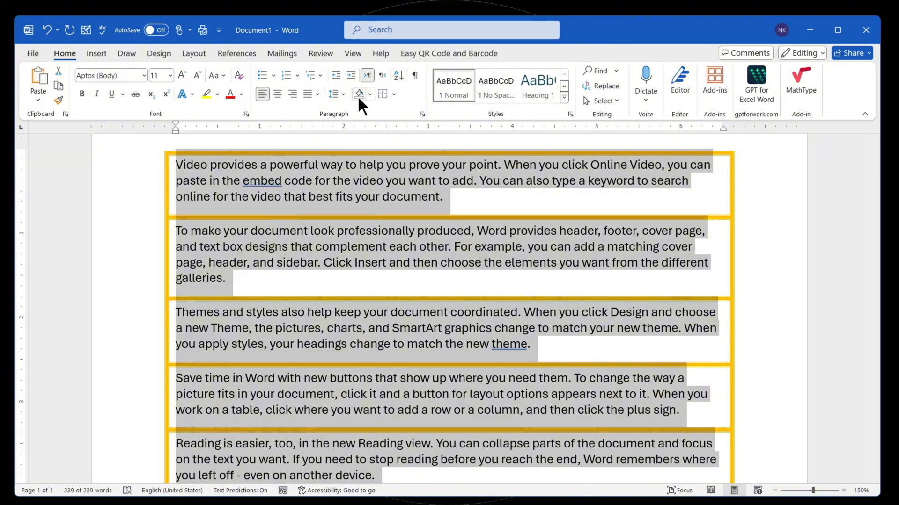
- Change the paragraphs' border setting to Shadow and apply it
click(393, 94)
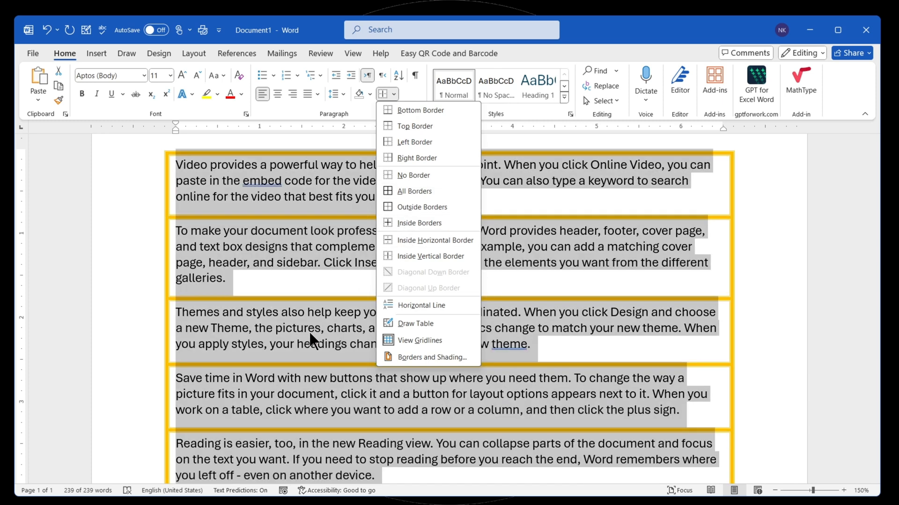
click(418, 359)
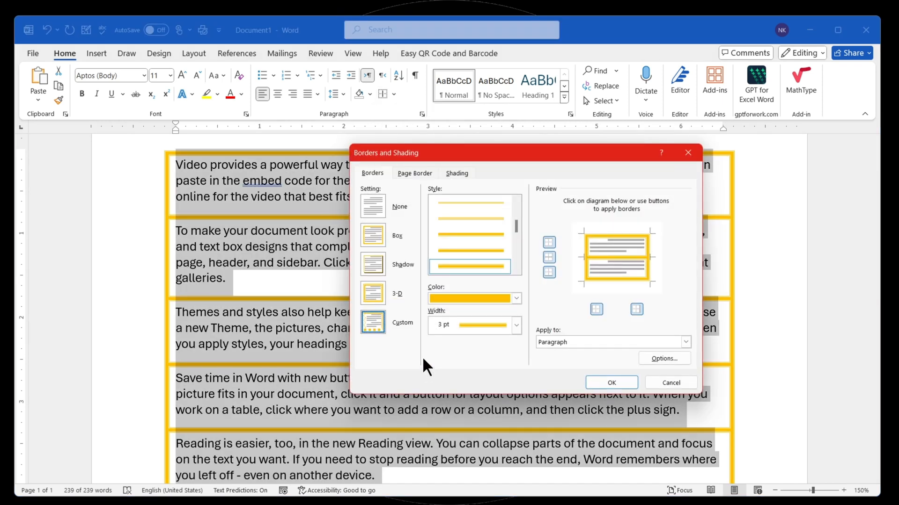
click(380, 263)
click(612, 382)
scroll(650, 374, down, 3)
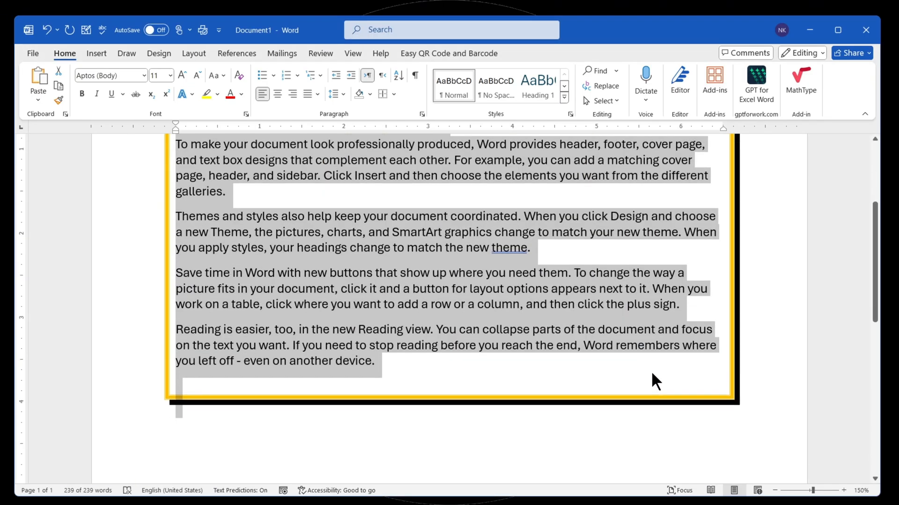
scroll(596, 317, up, 3)
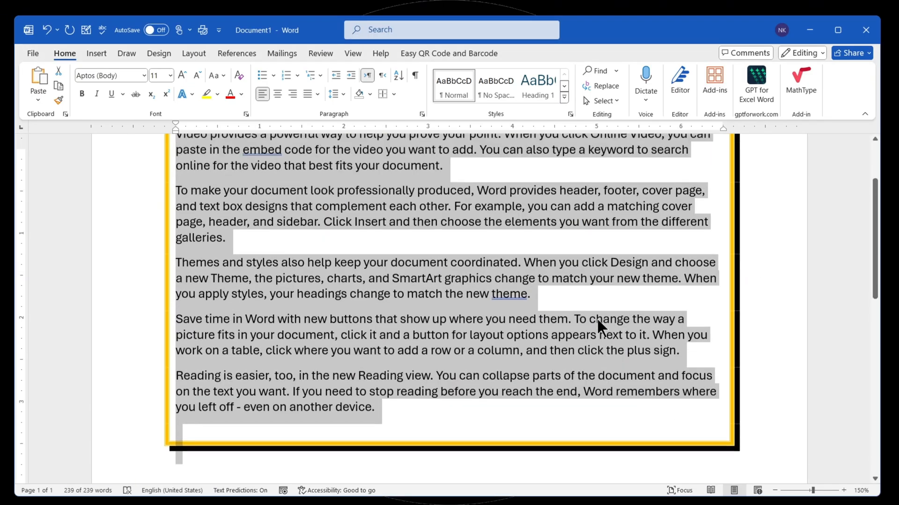
- Choose red as the shading fill for the selected paragraphs in the Borders and Shading settings
click(393, 93)
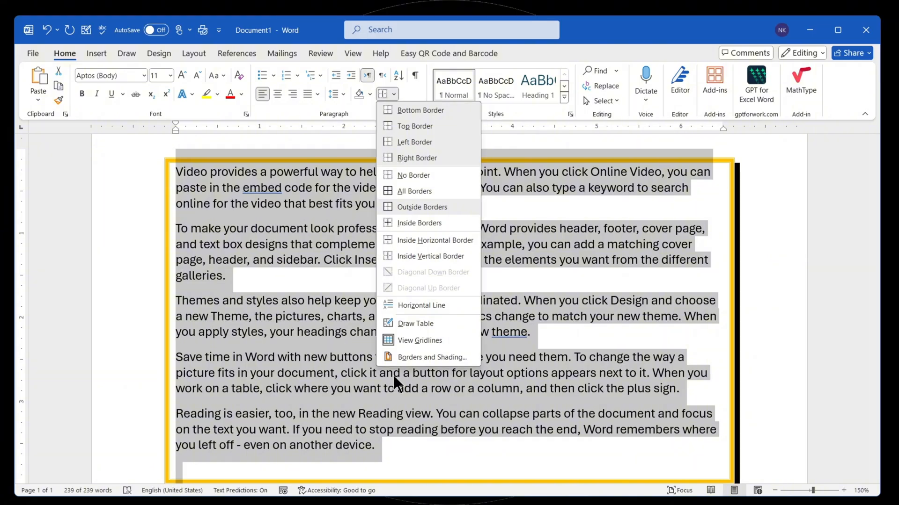
click(423, 357)
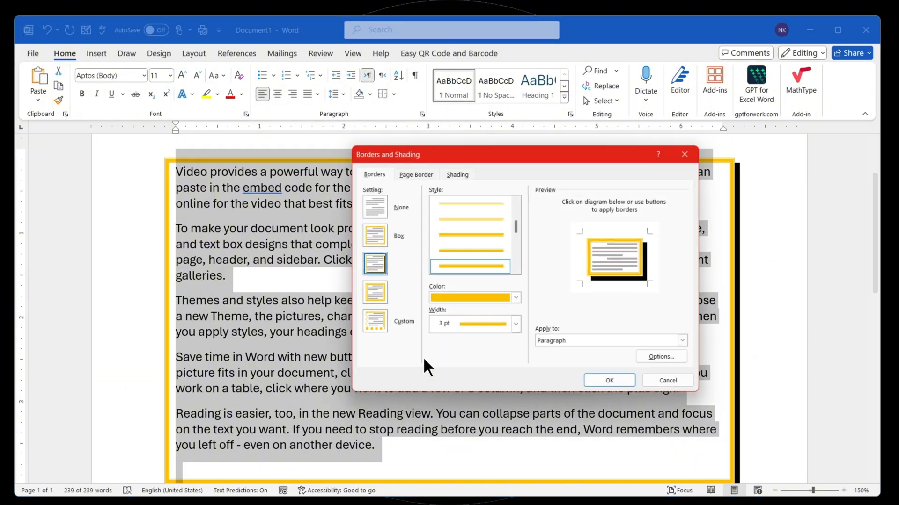
click(406, 173)
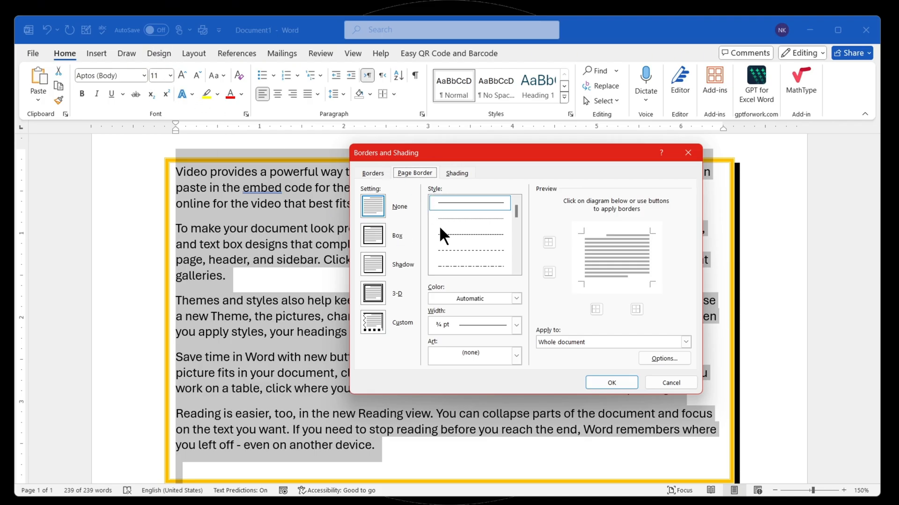
click(461, 173)
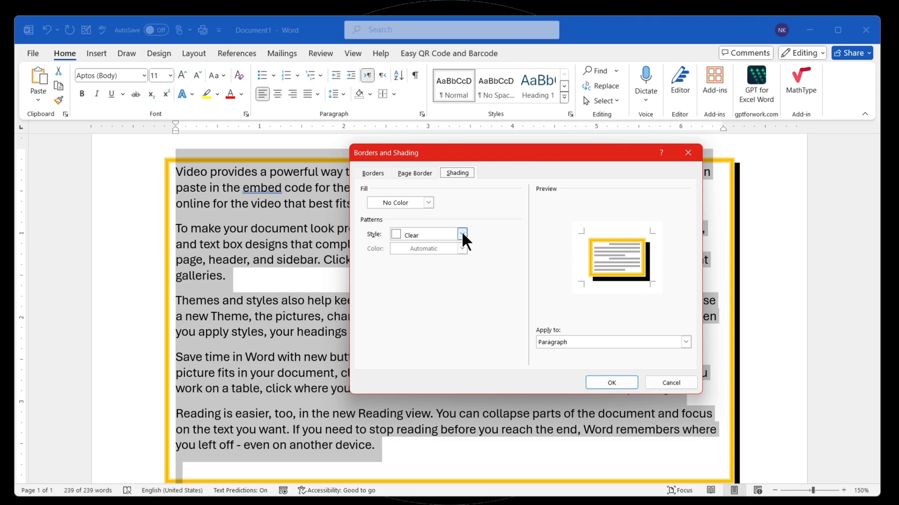
click(407, 202)
click(382, 311)
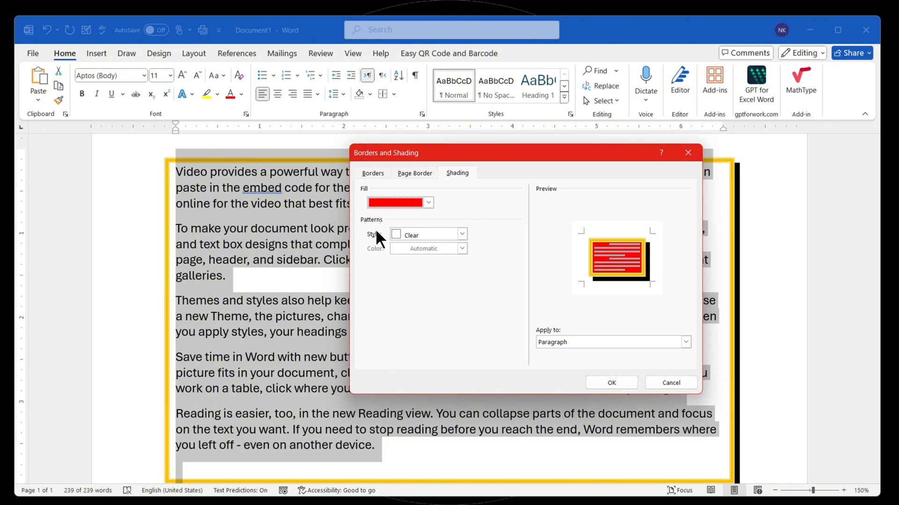
- Add a Dk Vertical pattern in yellow to the fill and apply the shading to the paragraphs
click(431, 236)
drag(463, 257, 457, 294)
click(404, 278)
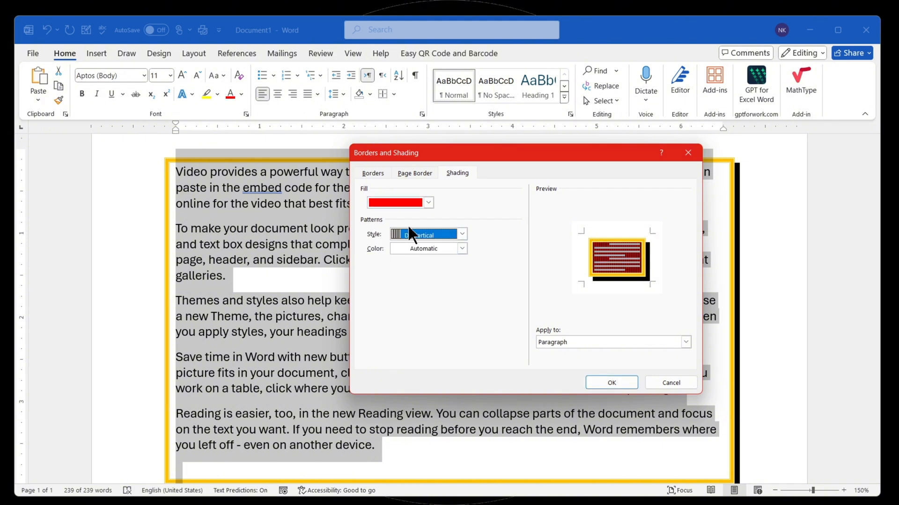
click(461, 249)
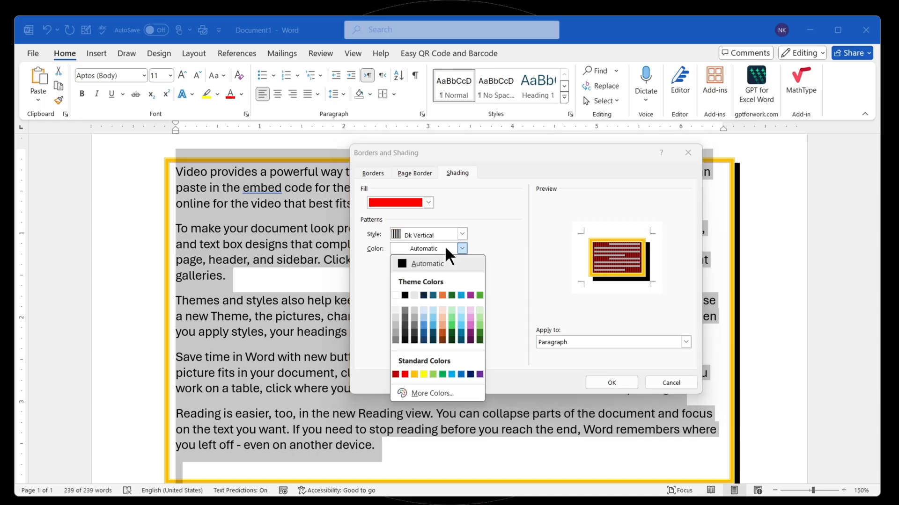
click(424, 375)
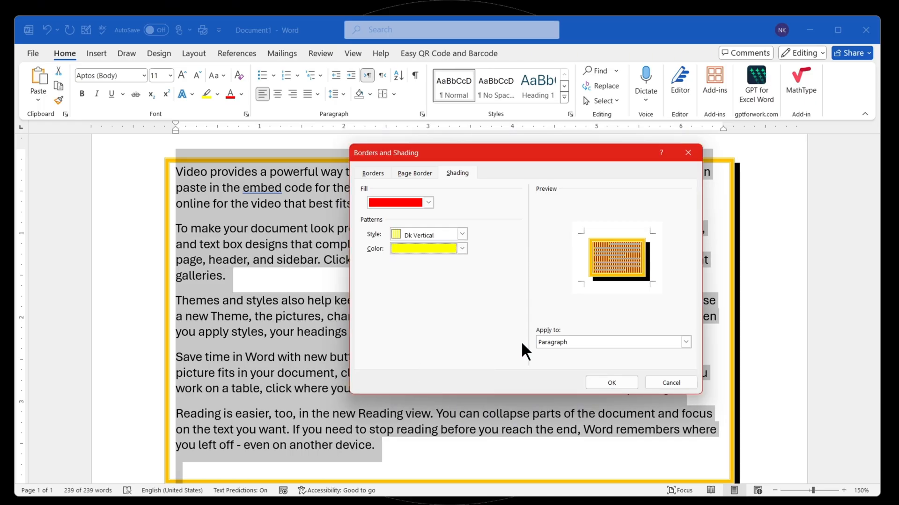
click(606, 381)
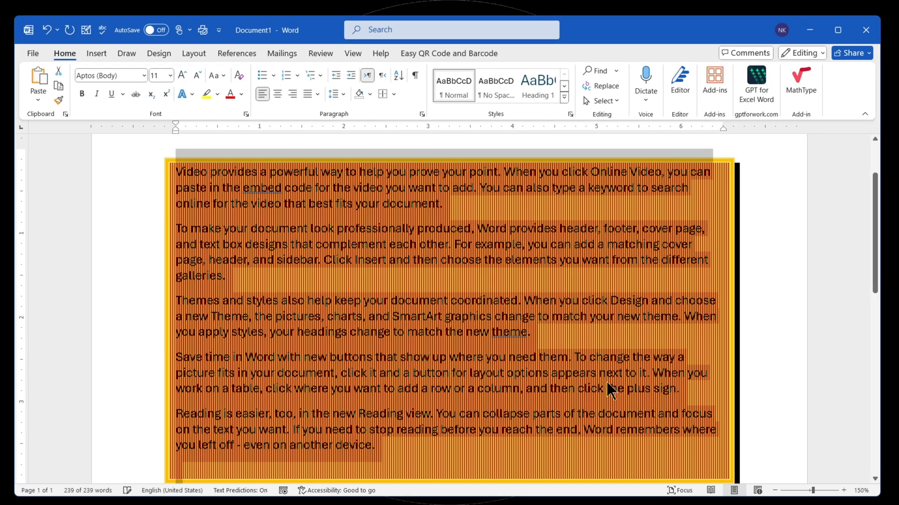
click(307, 240)
scroll(344, 242, up, 1)
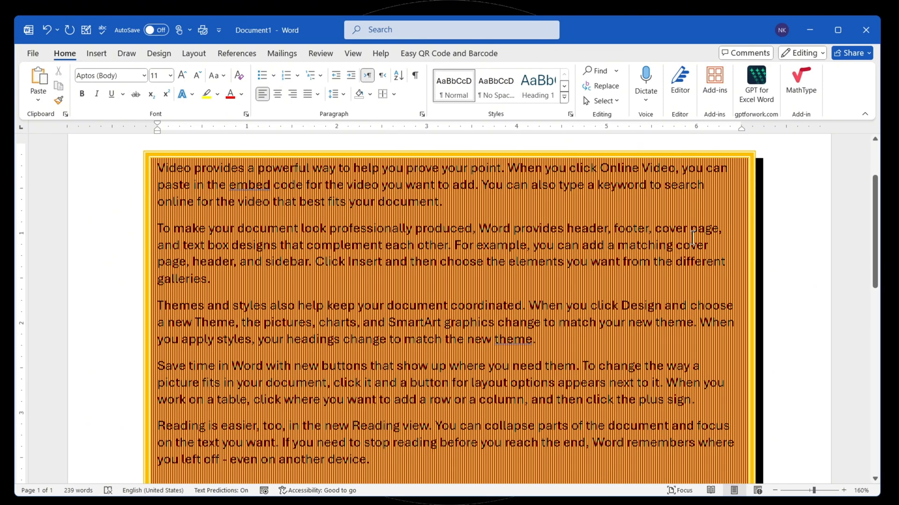
- Change the shading pattern of the whole text to Dk Horizontal in black and apply it
key(ctrl+a)
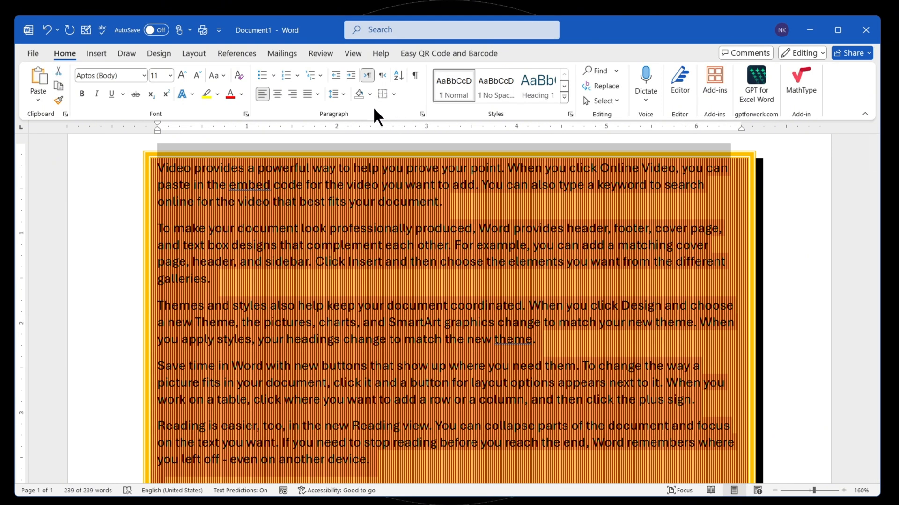
click(394, 94)
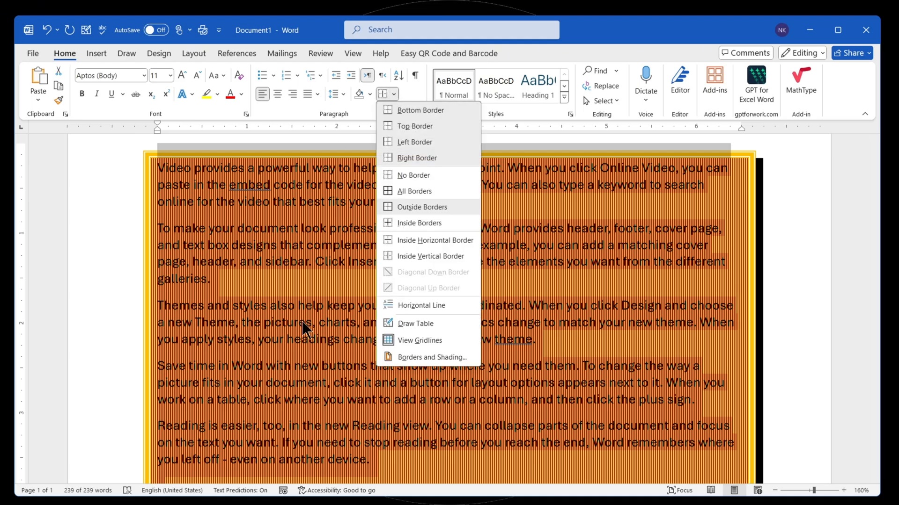
click(427, 357)
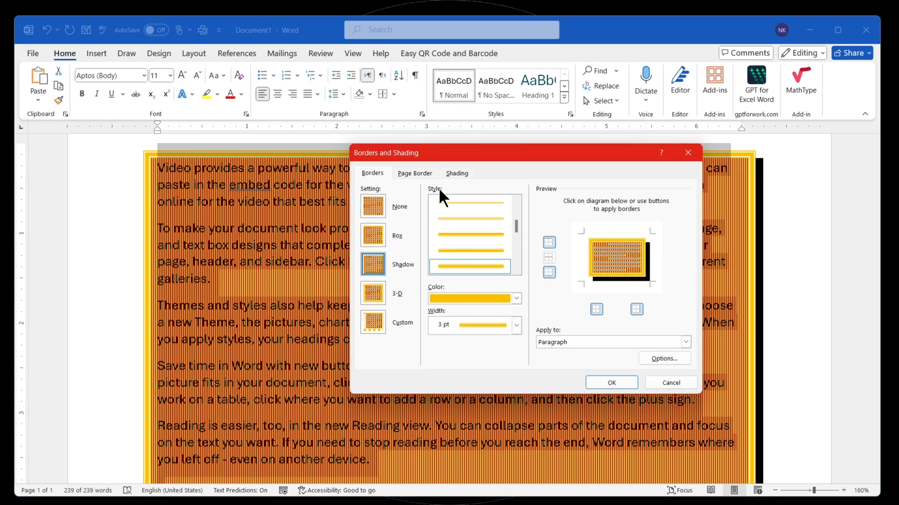
click(457, 174)
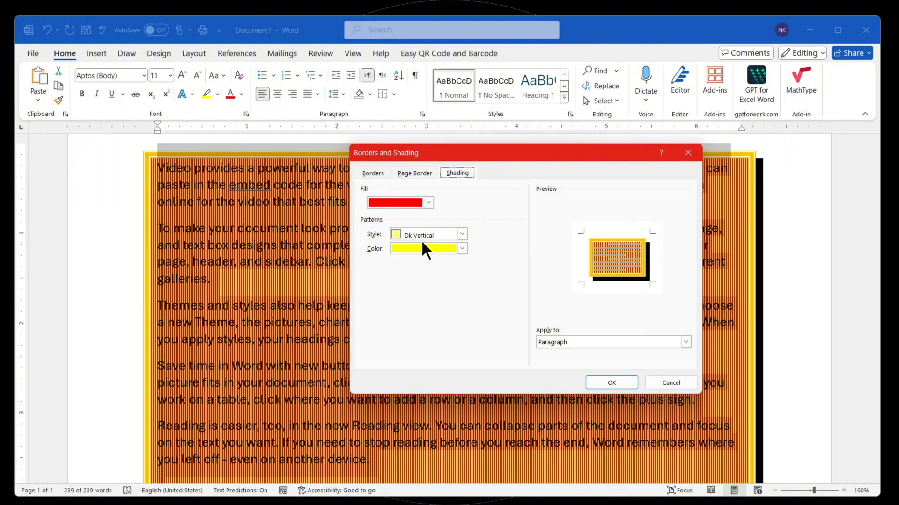
click(462, 234)
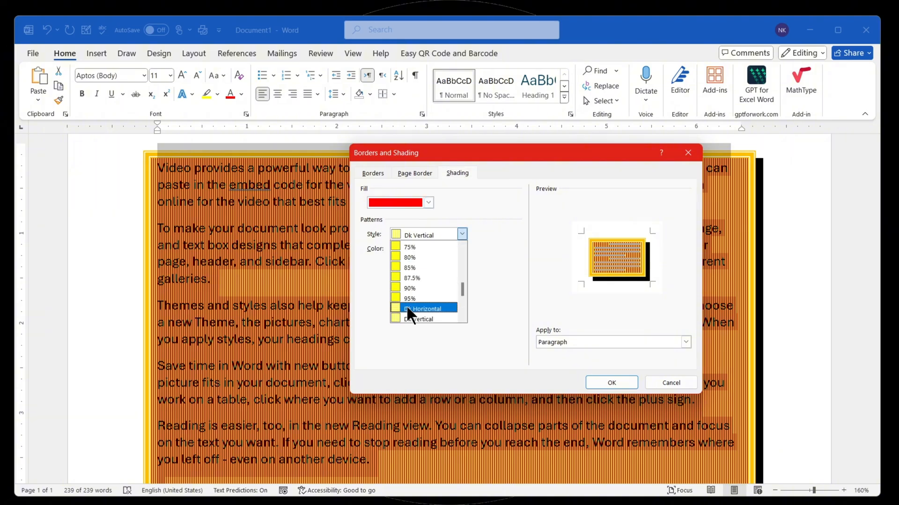
click(406, 308)
click(456, 249)
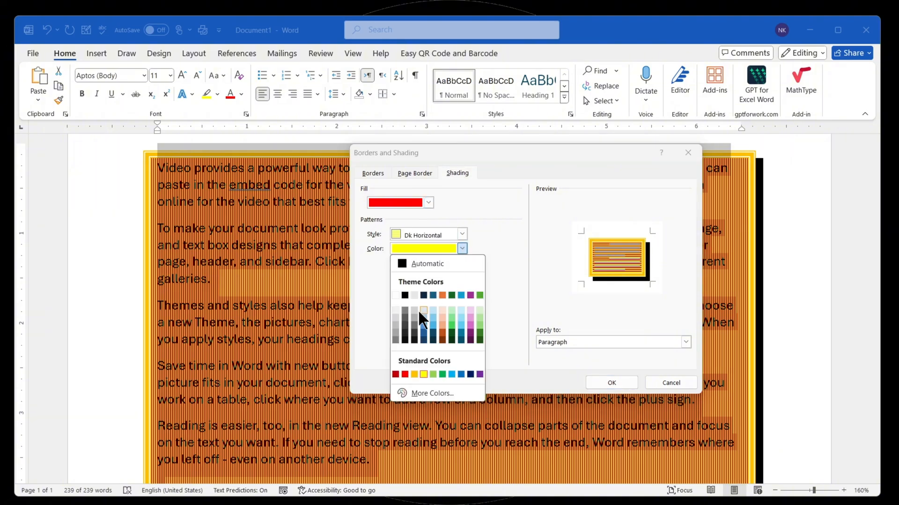
click(406, 338)
click(612, 384)
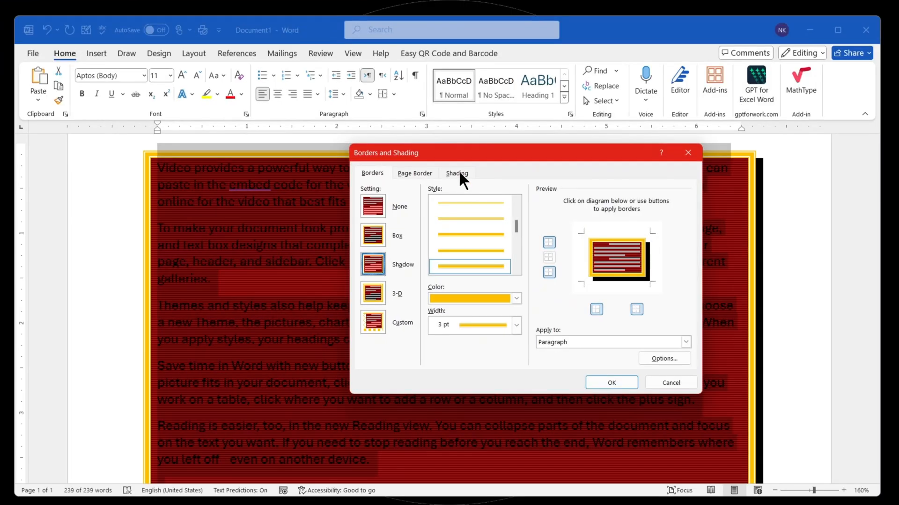
- Set the shading in the Borders and Shading settings to apply to Text instead of Paragraph
click(457, 174)
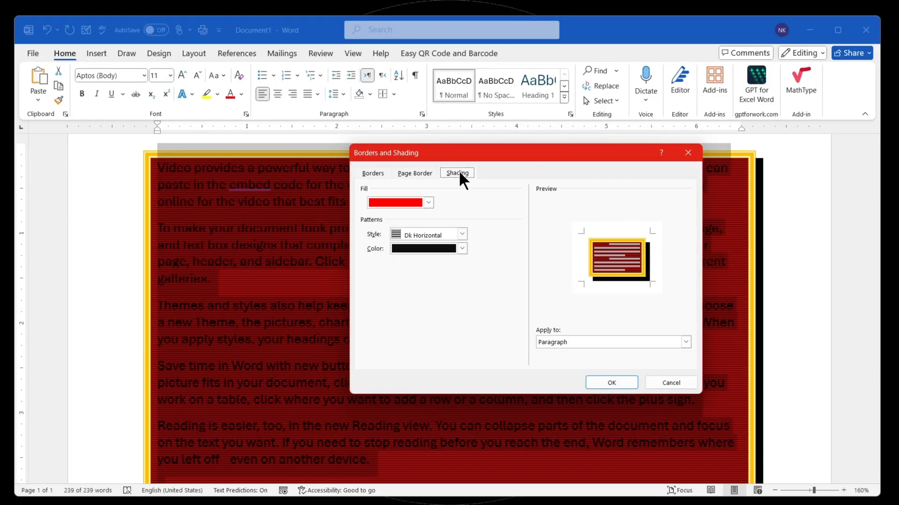
click(562, 342)
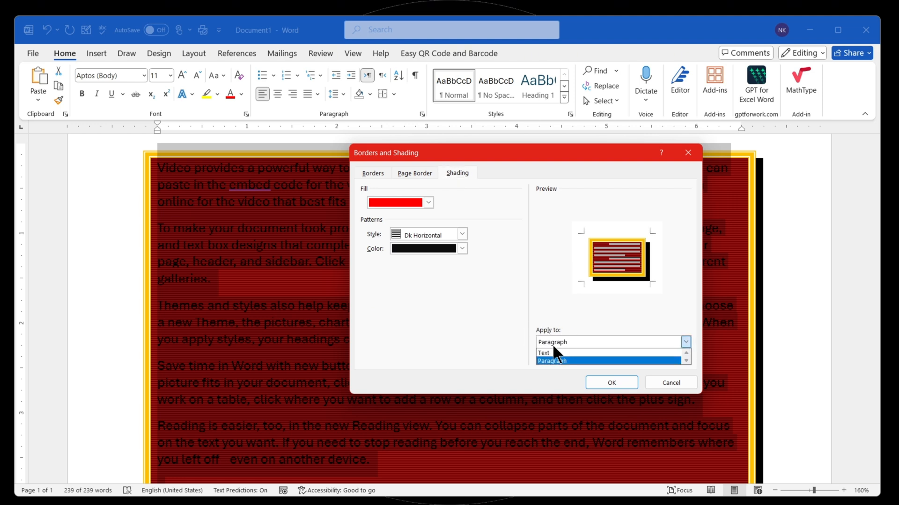
click(542, 353)
click(556, 341)
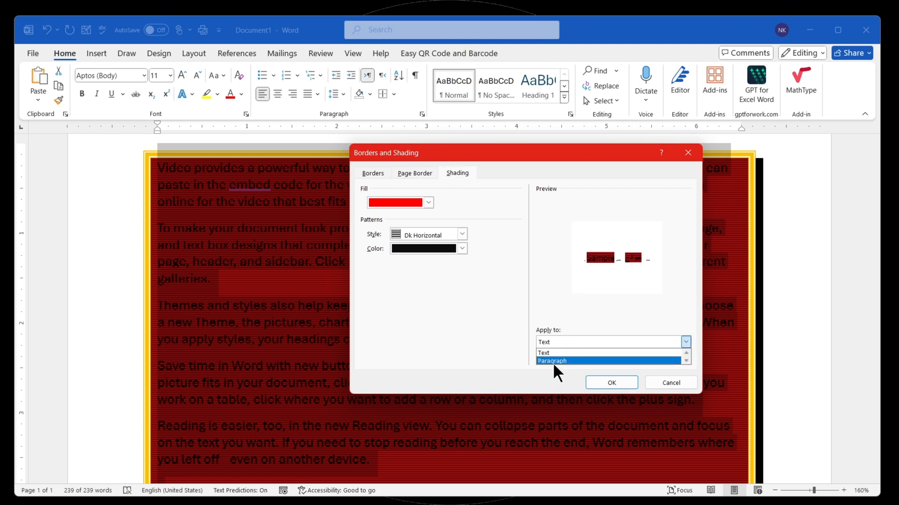
click(552, 361)
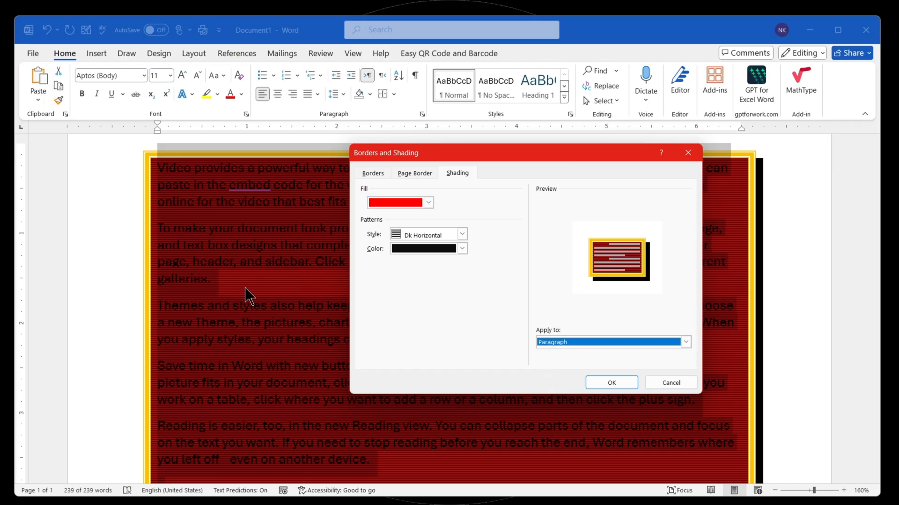
click(552, 342)
click(550, 353)
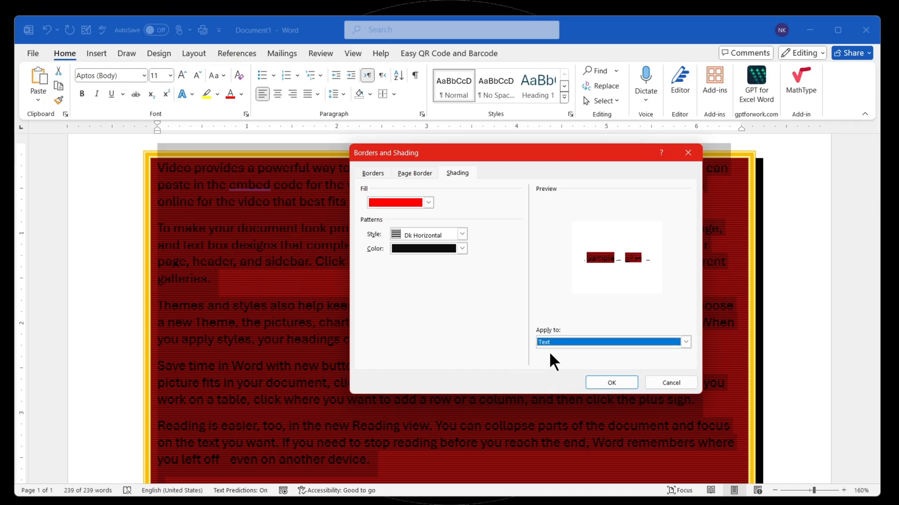
mouse_move(429, 154)
mouse_down()
mouse_move(356, 316)
mouse_move(325, 302)
mouse_up()
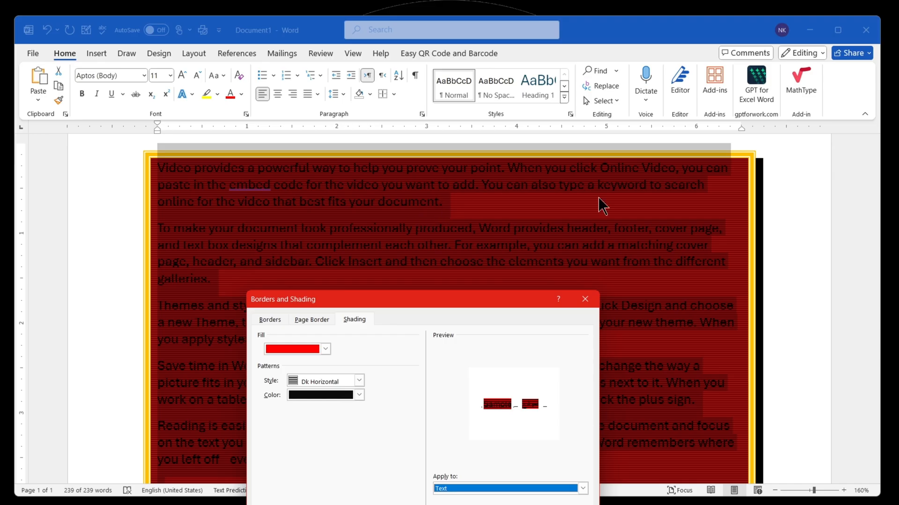
drag(440, 307, 476, 175)
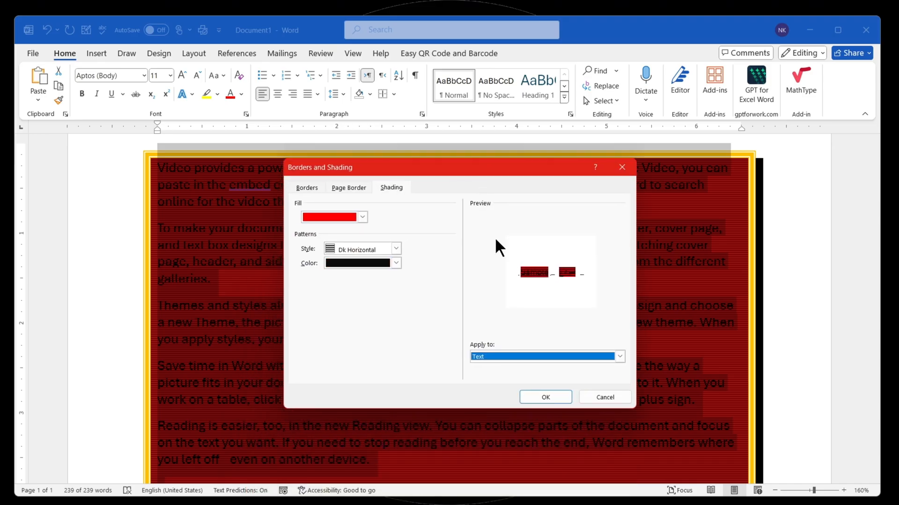
click(476, 356)
click(476, 367)
- Set the text shading to a light blue fill with an 80% pattern style
click(363, 216)
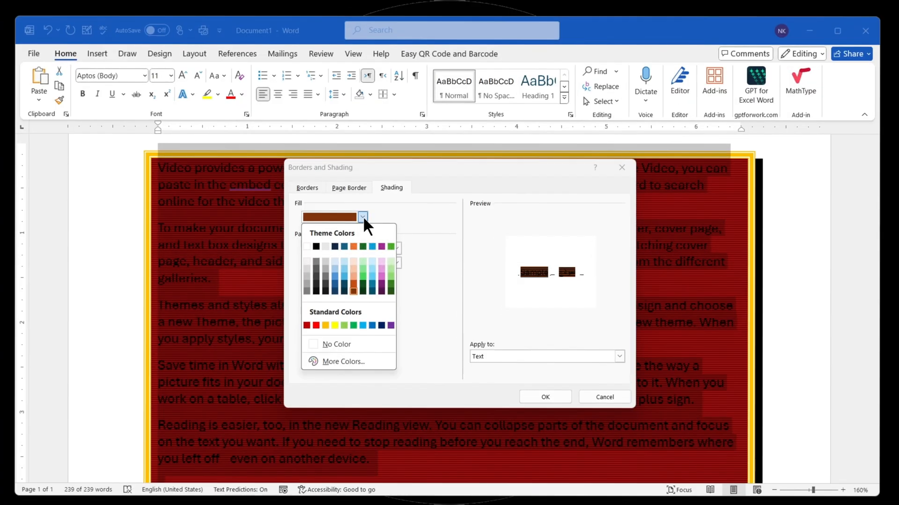
click(345, 277)
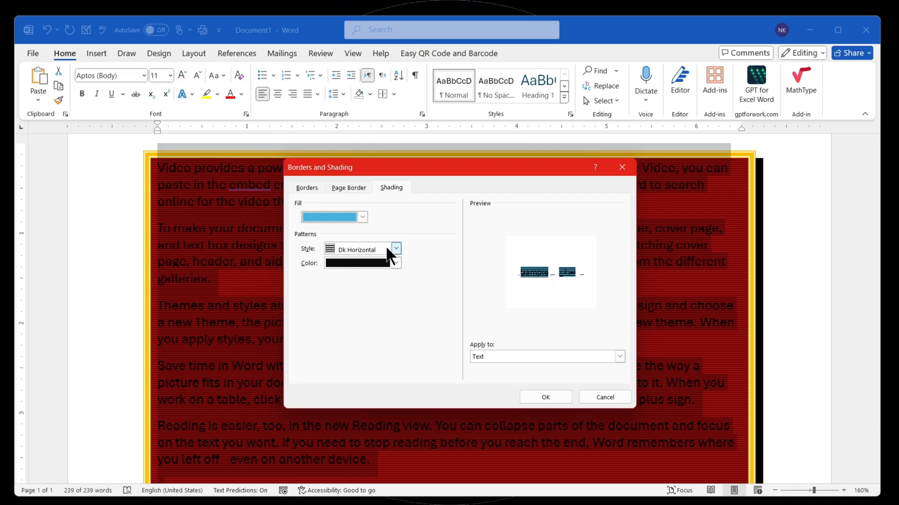
click(388, 248)
click(343, 261)
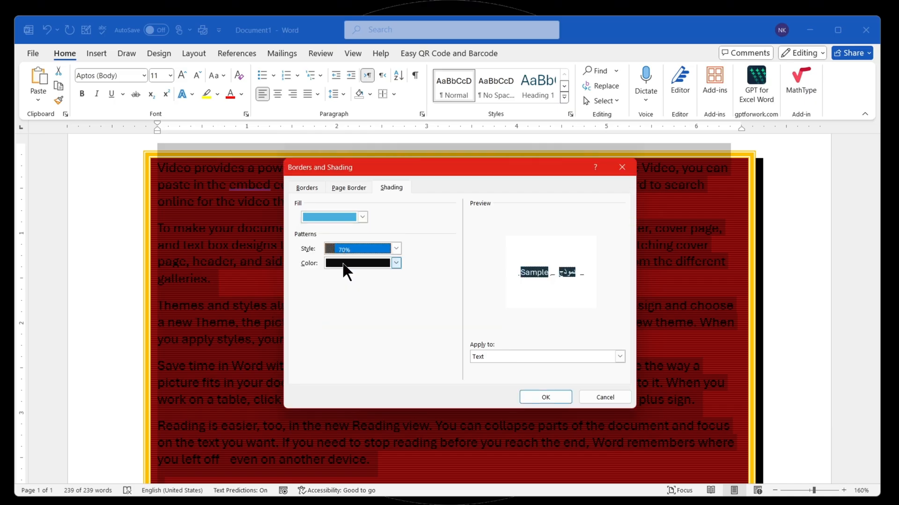
click(375, 249)
click(339, 281)
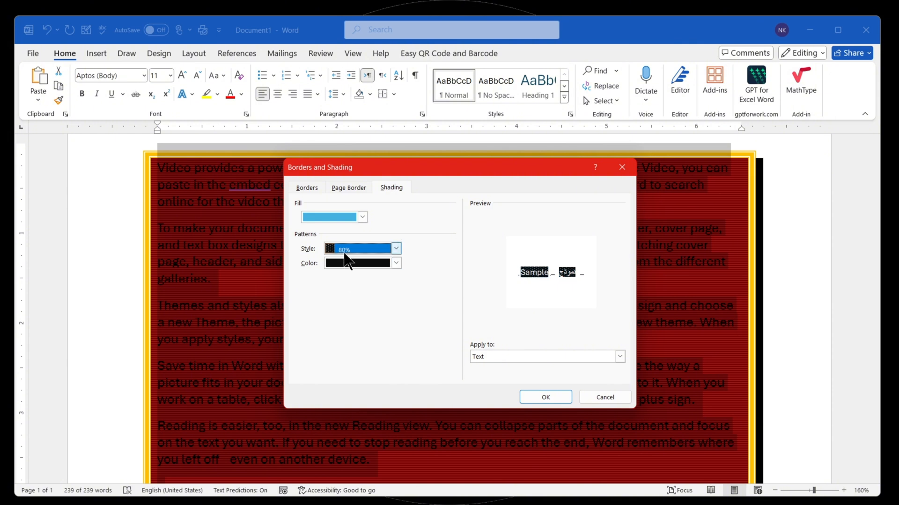
- Make the text shading's pattern color yellow and apply the shading to the selected text
click(334, 263)
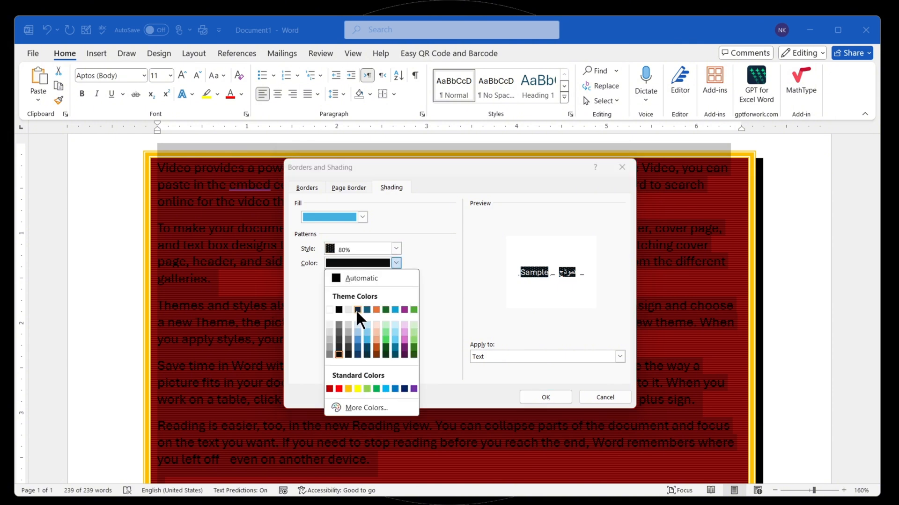
click(357, 389)
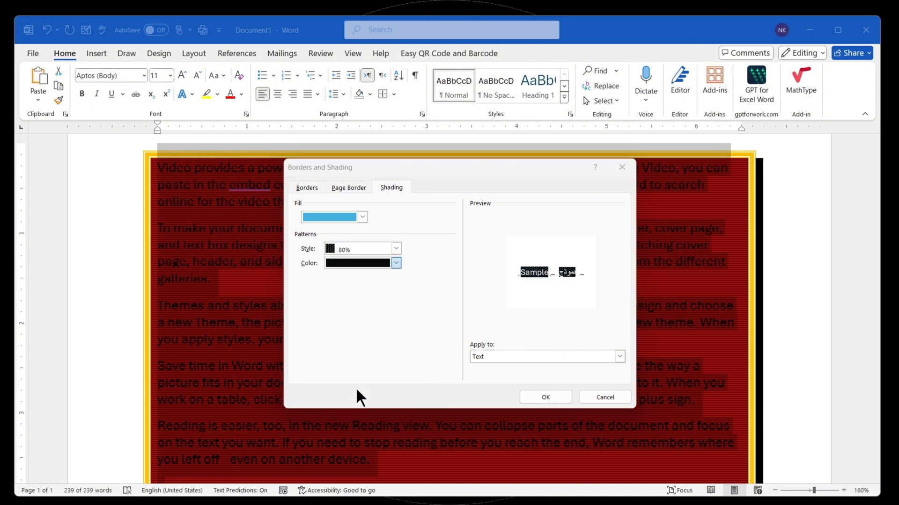
click(540, 399)
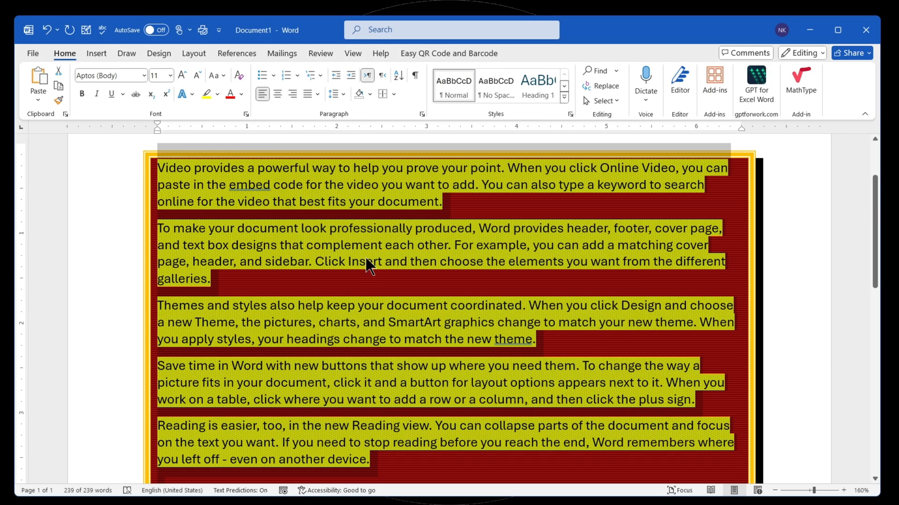
click(279, 227)
scroll(214, 204, up, 5)
scroll(214, 204, up, 5)
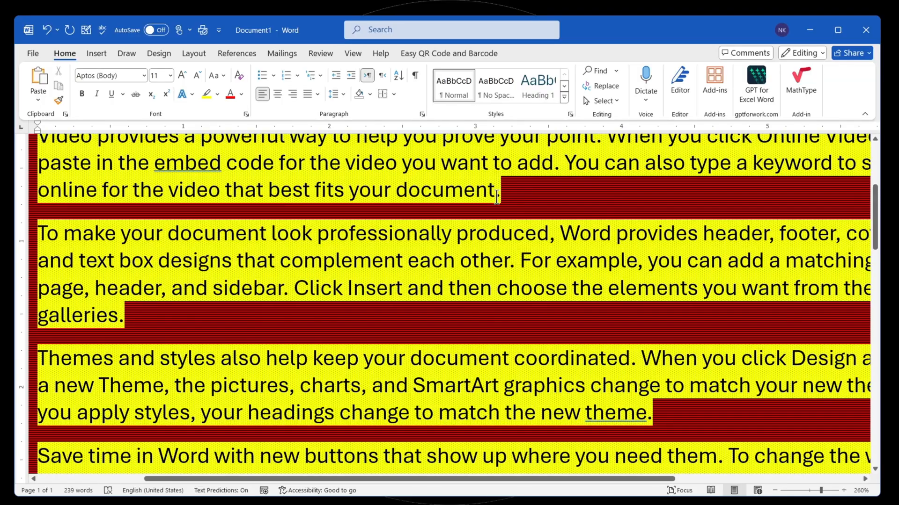
scroll(502, 196, down, 10)
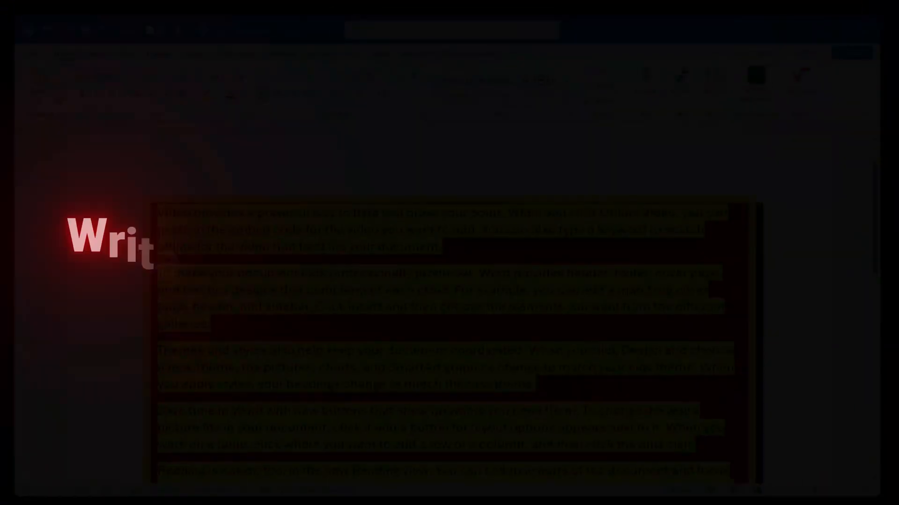